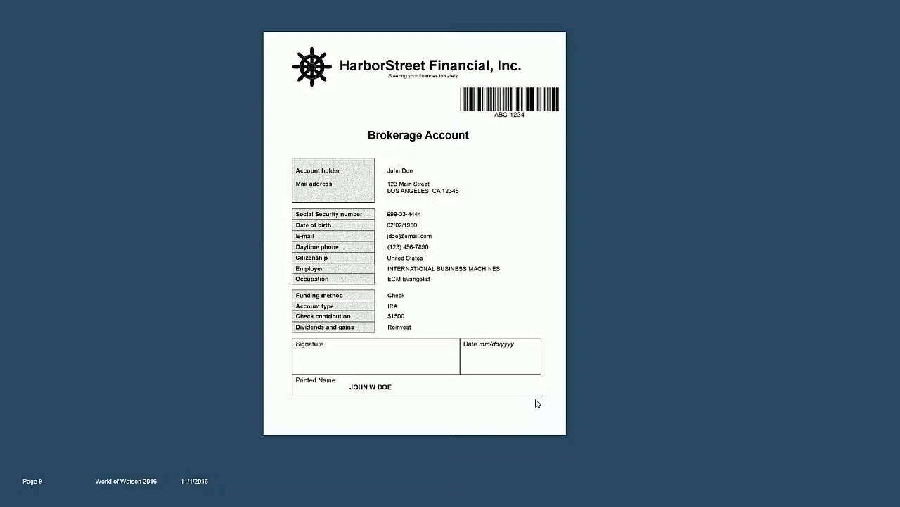
# Step: Advance past slides 10 and 11 to the DEMO slide and exit the slideshow
pyautogui.click(536, 399)
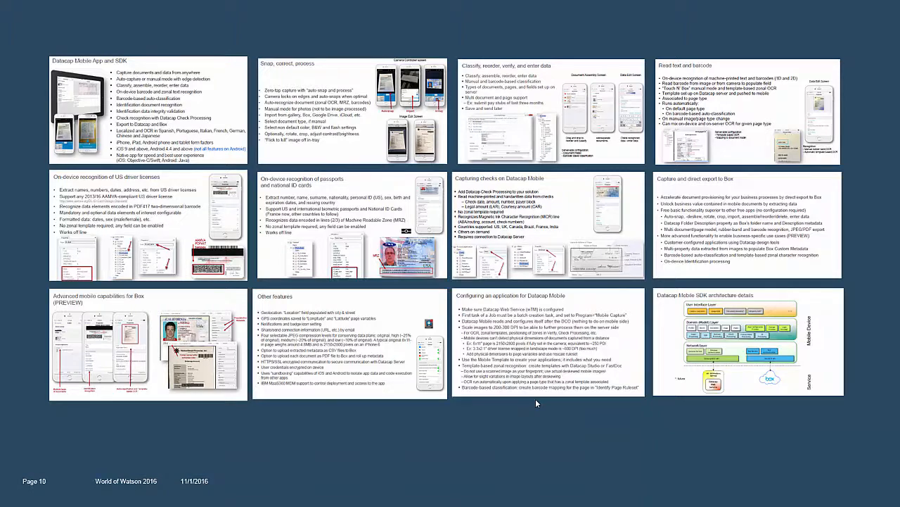
pyautogui.click(536, 403)
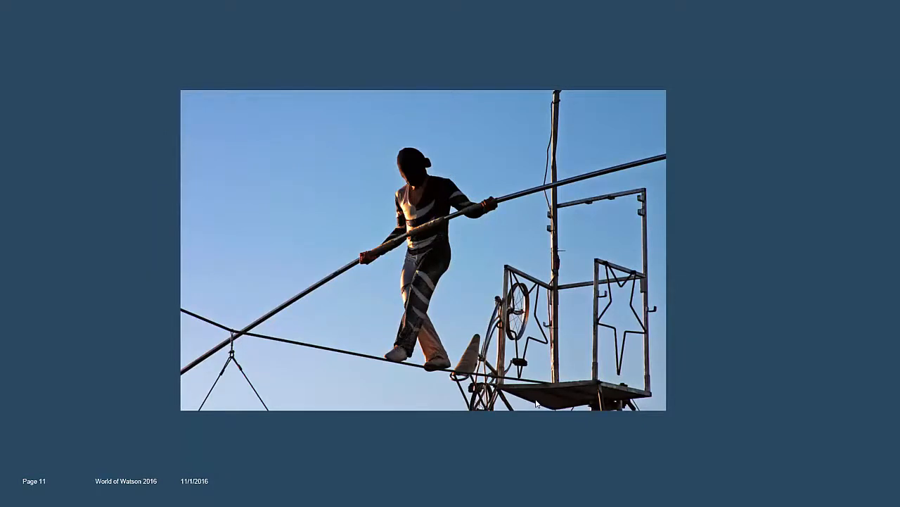
pyautogui.click(536, 403)
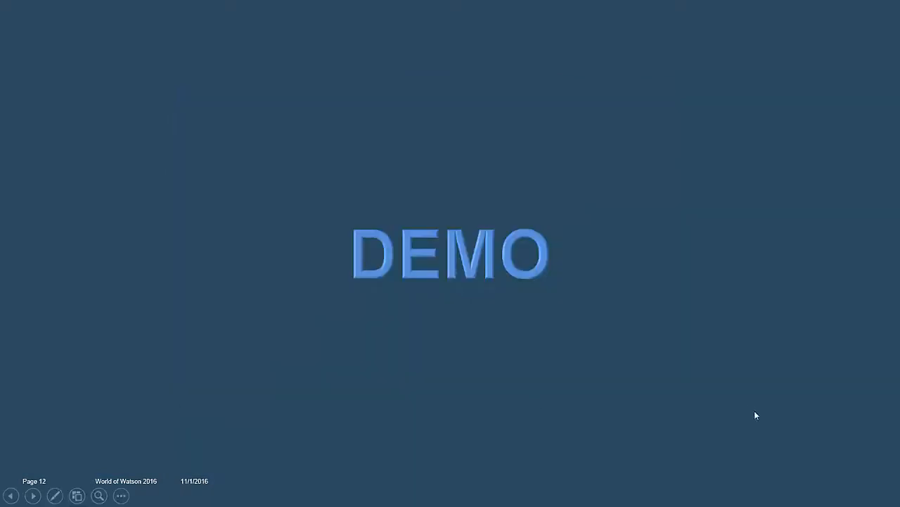
pyautogui.press('Escape')
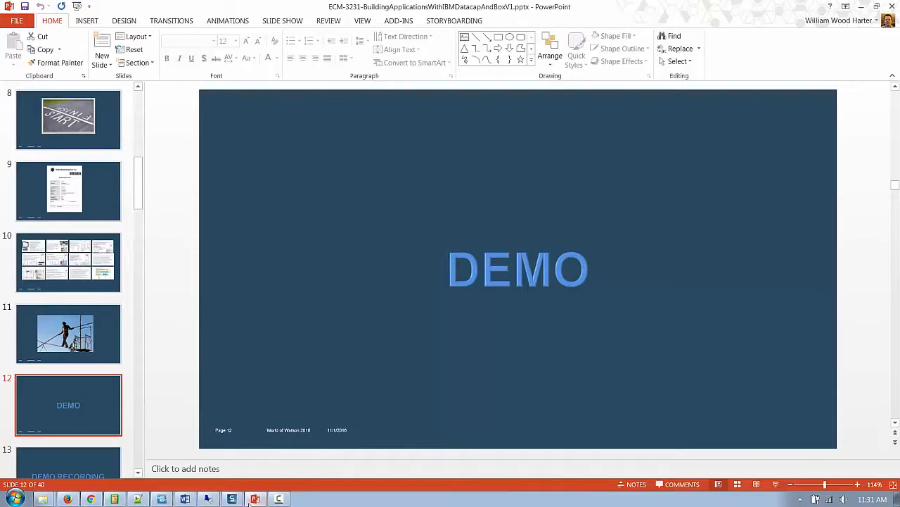
# Step: Switch to the remote desktop, minimize FastDoc, and launch Datacap FastDoc (Admin) from the desktop
pyautogui.click(208, 499)
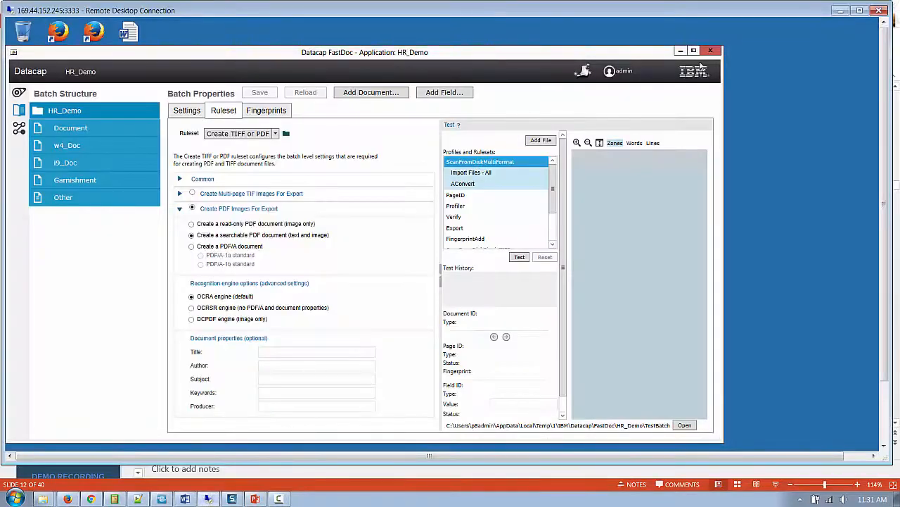
pyautogui.click(709, 48)
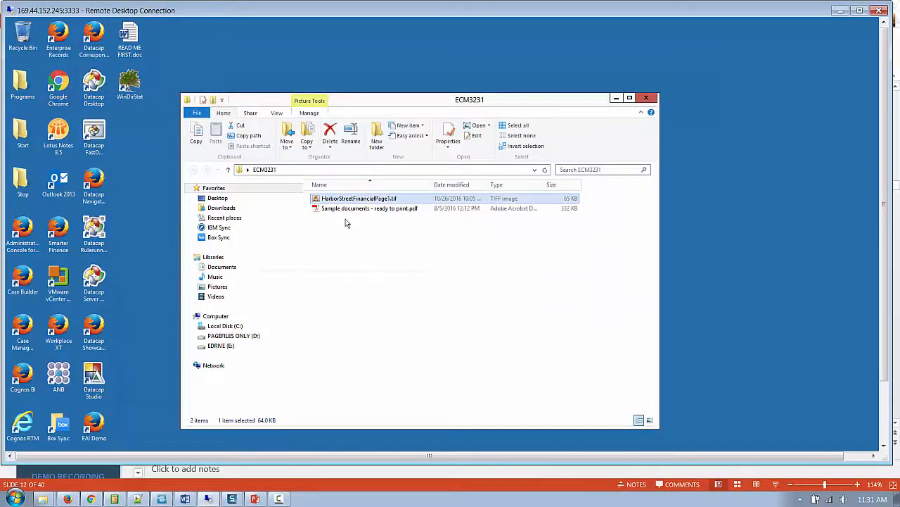
pyautogui.click(333, 202)
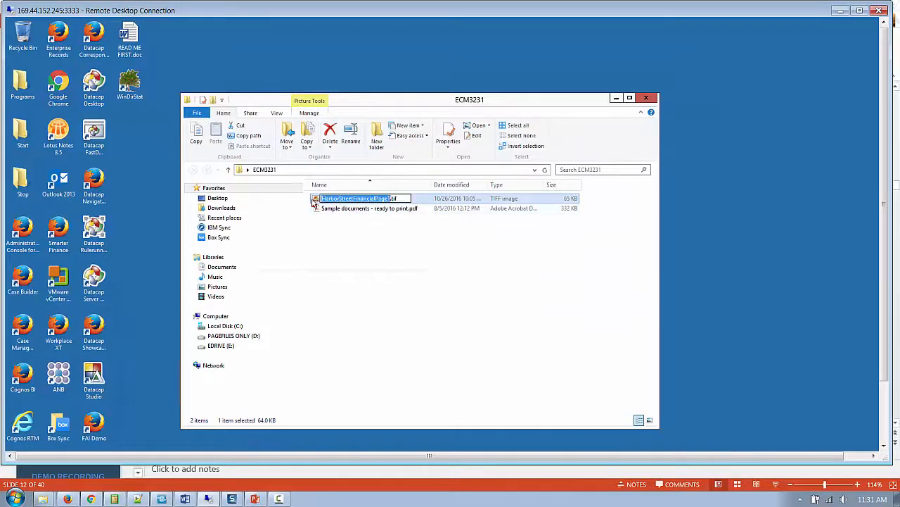
pyautogui.click(342, 264)
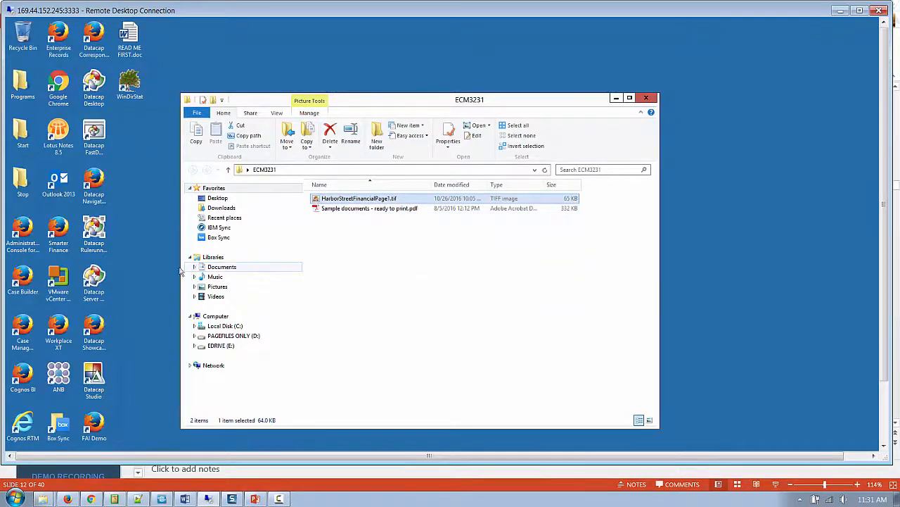
pyautogui.click(136, 249)
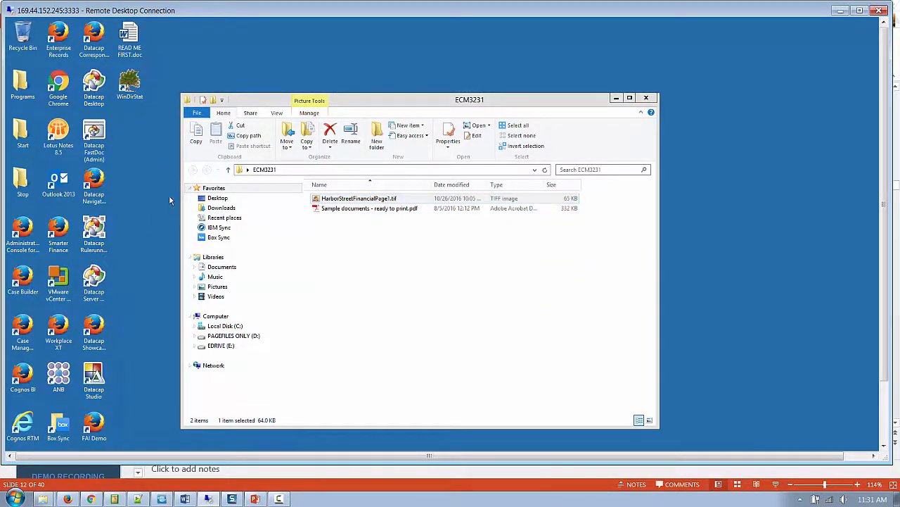
pyautogui.doubleClick(97, 140)
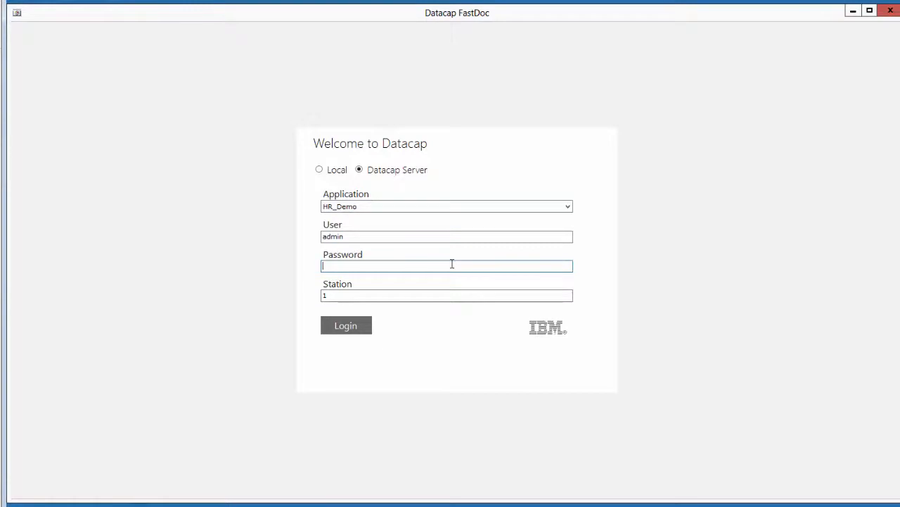
# Step: Log in to HR_Demo with the account password and open the Application Wizard
pyautogui.write('admin')
pyautogui.press('Return')
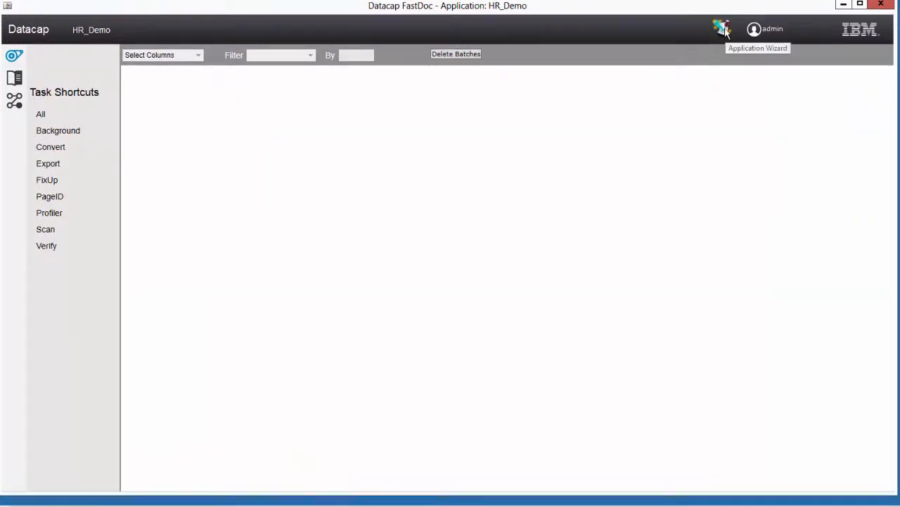
pyautogui.click(725, 30)
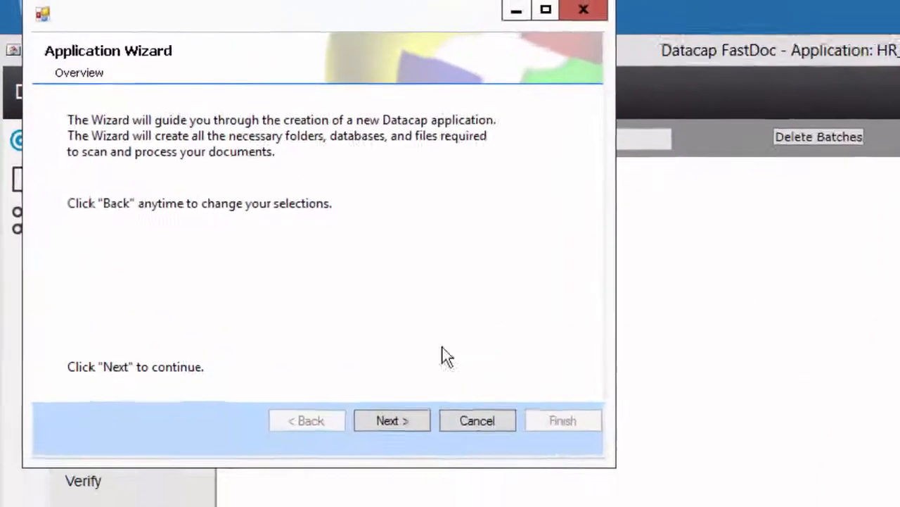
# Step: Start a new application named e4, keeping FormTemplate as its template
pyautogui.click(400, 425)
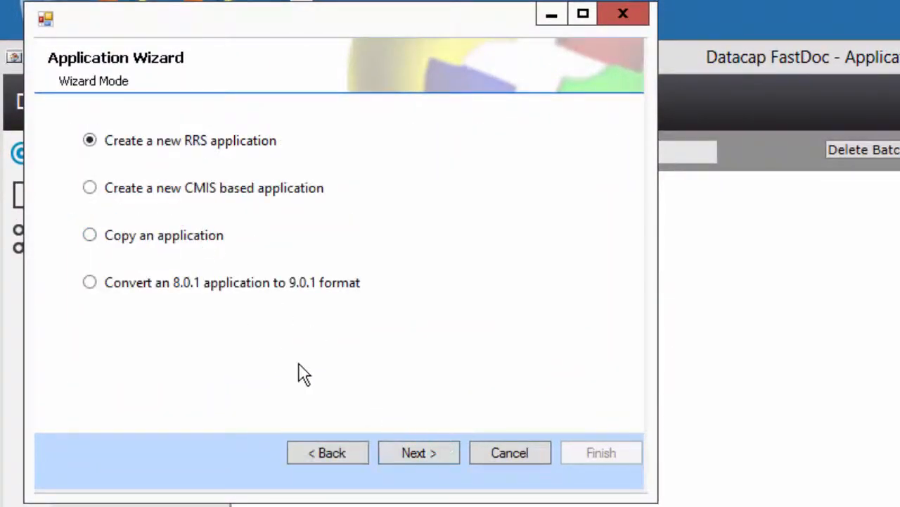
pyautogui.click(406, 447)
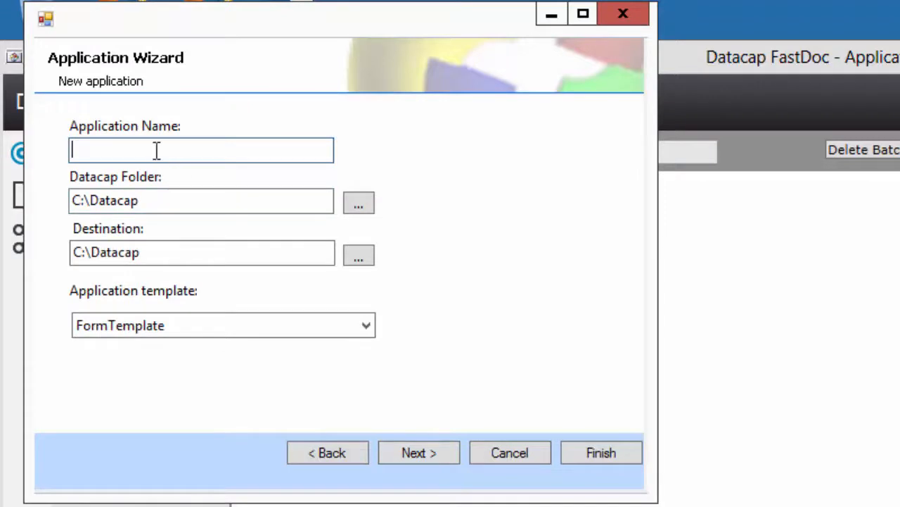
pyautogui.write('e4')
pyautogui.click(308, 328)
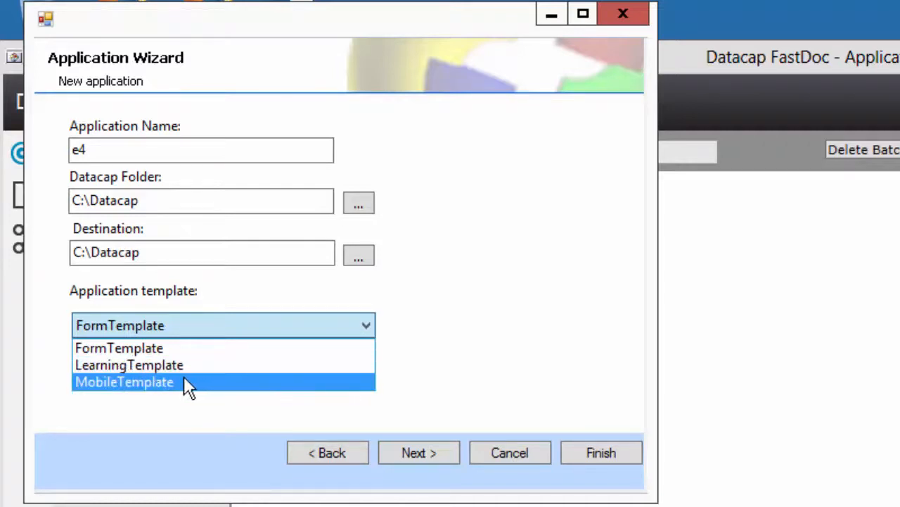
pyautogui.click(475, 352)
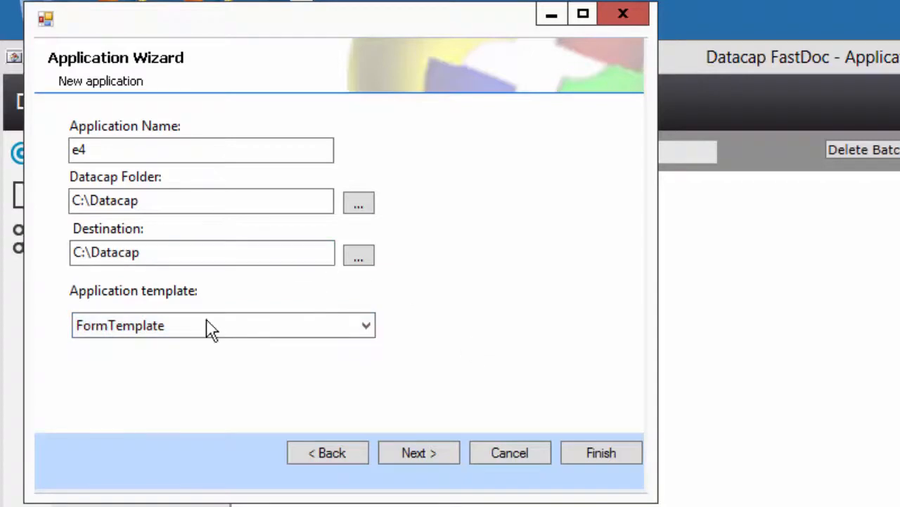
pyautogui.click(434, 454)
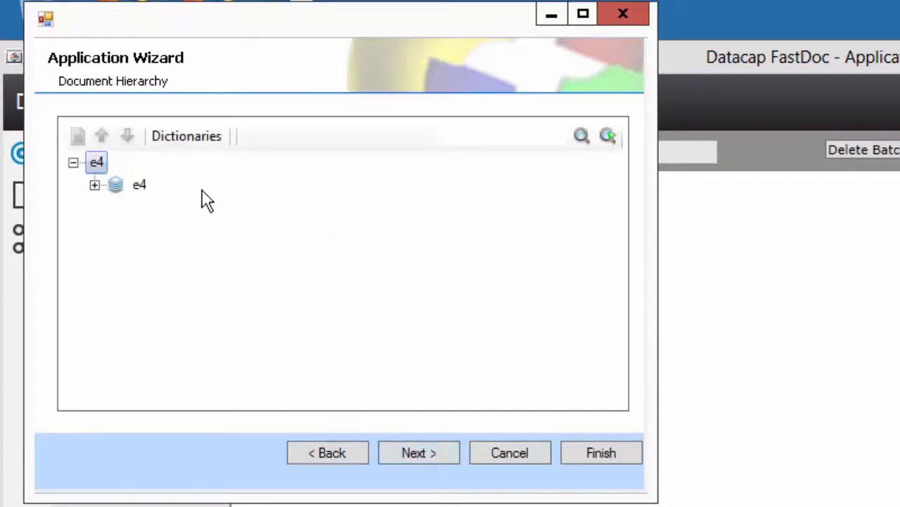
# Step: Review the e4 document hierarchy, finish the wizard with Connect to application ticked, and close it
pyautogui.click(94, 185)
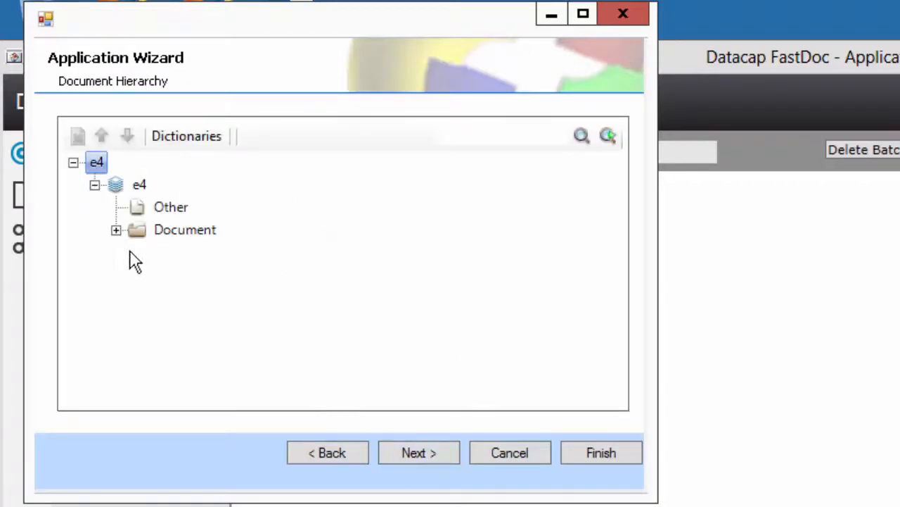
pyautogui.click(116, 230)
pyautogui.click(598, 454)
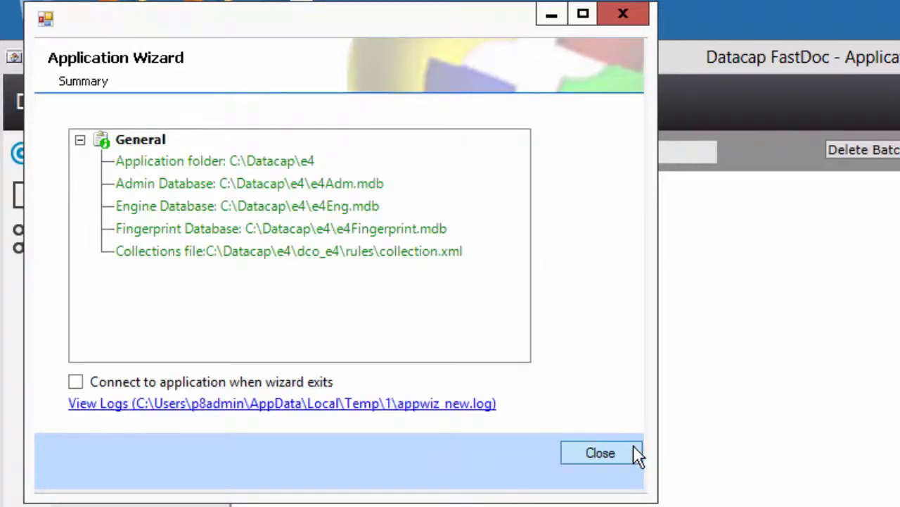
pyautogui.click(75, 382)
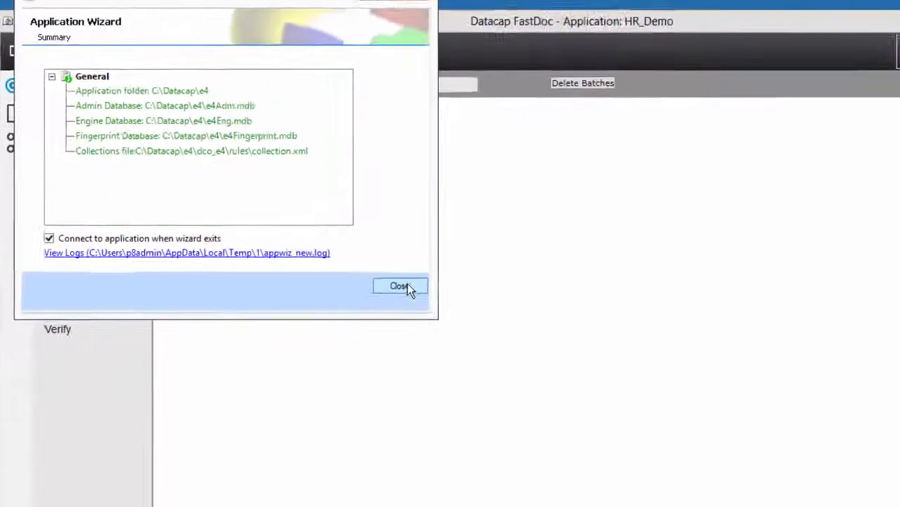
pyautogui.click(545, 406)
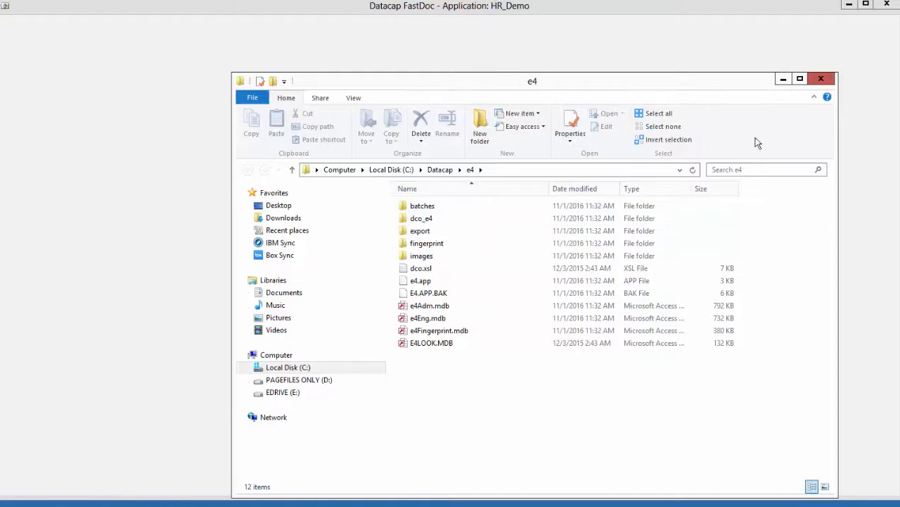
# Step: Minimize the e4 folder window, pick e4 as the application, and log in with the account password
pyautogui.click(783, 79)
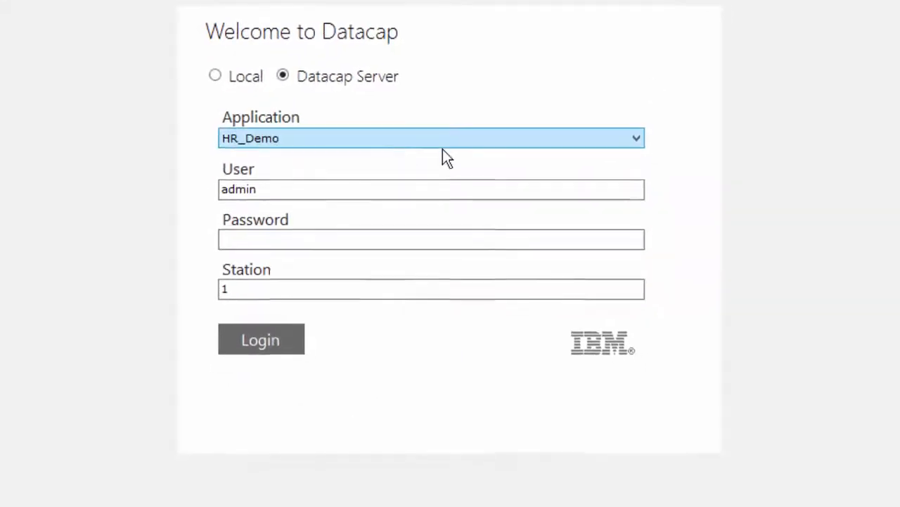
pyautogui.click(442, 149)
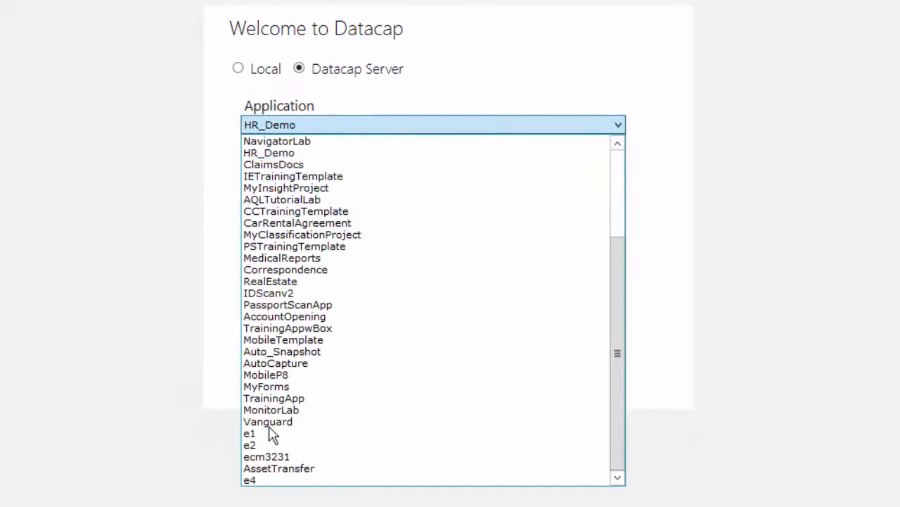
pyautogui.click(255, 480)
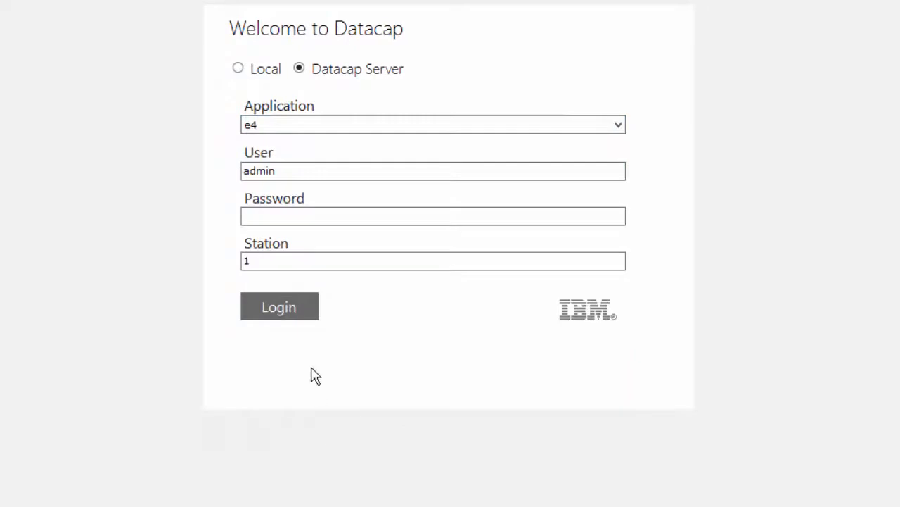
pyautogui.click(285, 216)
pyautogui.write('admin')
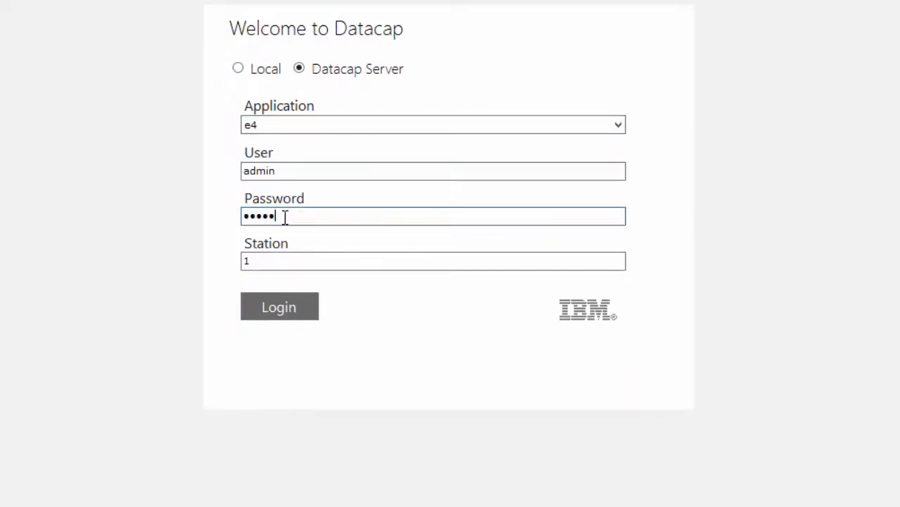
pyautogui.click(280, 306)
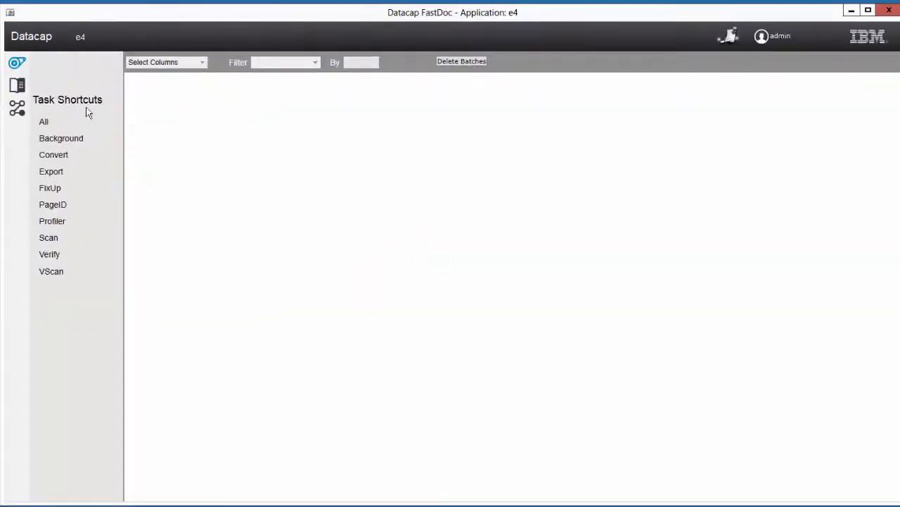
# Step: Look over the e4 workflow configuration, then switch to its Batch Structure view
pyautogui.click(17, 109)
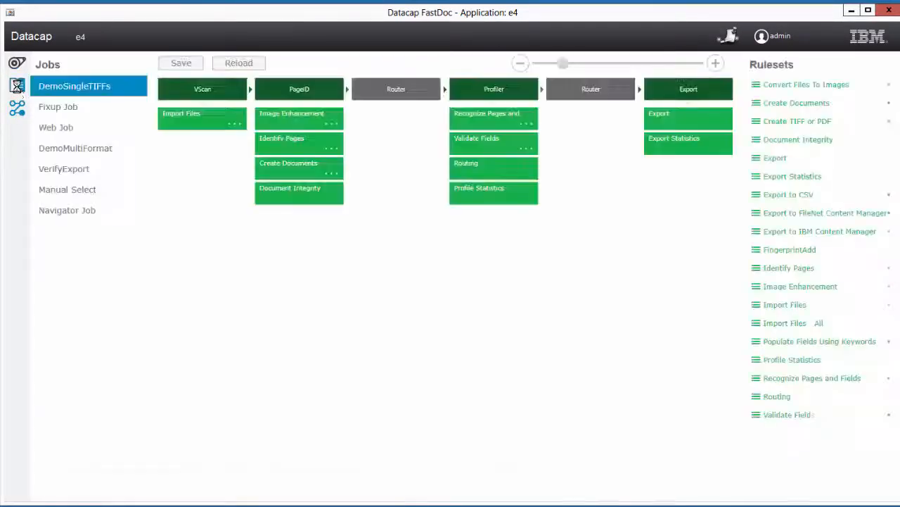
pyautogui.click(16, 85)
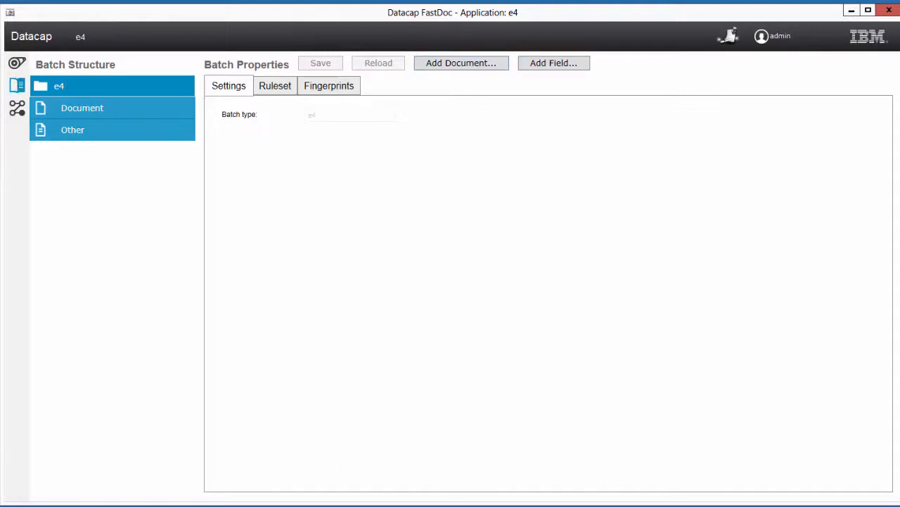
# Step: View the Brokerage Account sample image, then bring the batch settings back to the front
pyautogui.click(502, 505)
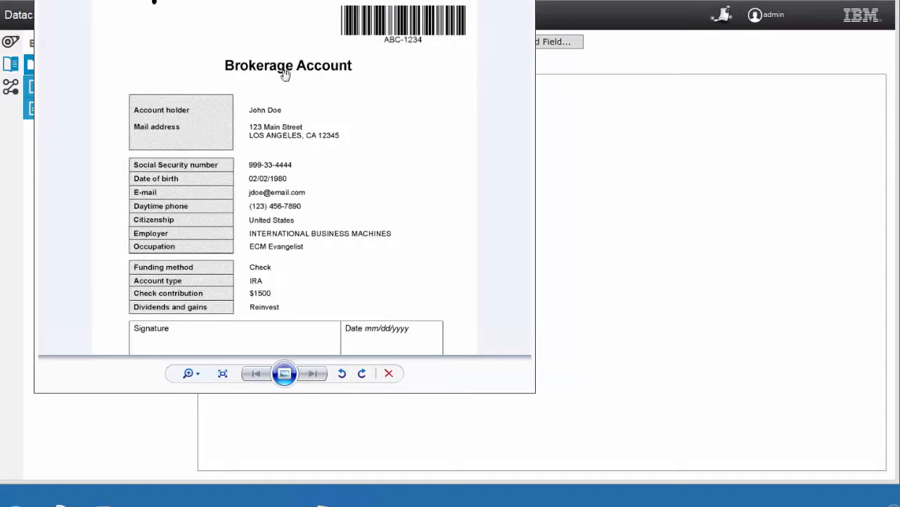
pyautogui.scroll(1, 373, 125)
pyautogui.scroll(-1, 373, 127)
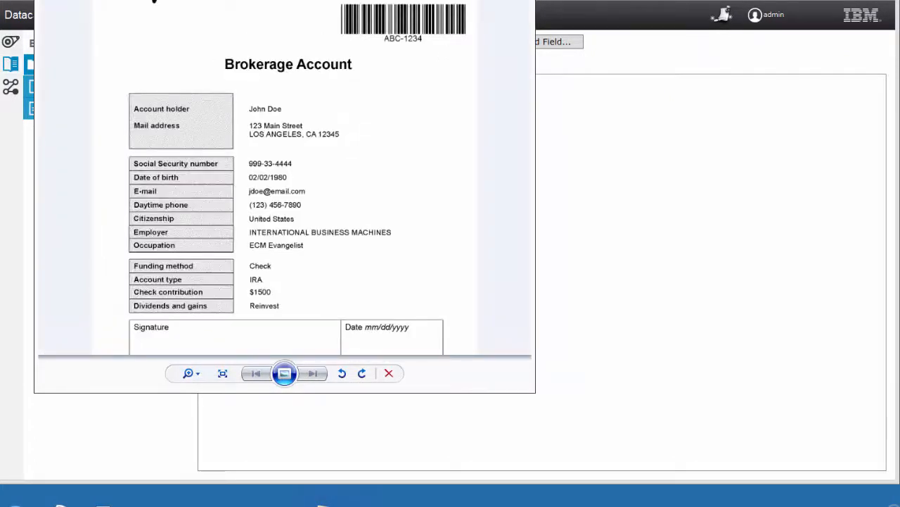
pyautogui.click(591, 122)
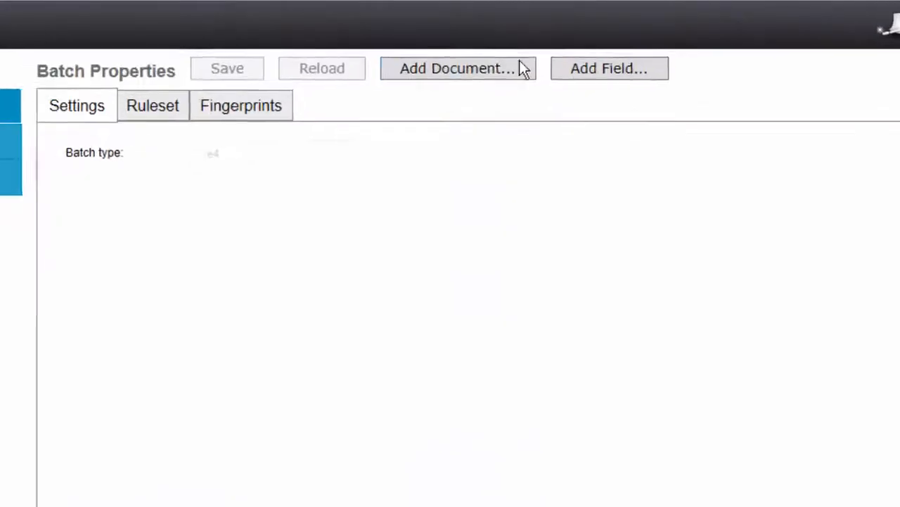
# Step: Add the AddAccountDoc document type, enabled to take rulesets from Document
pyautogui.click(454, 40)
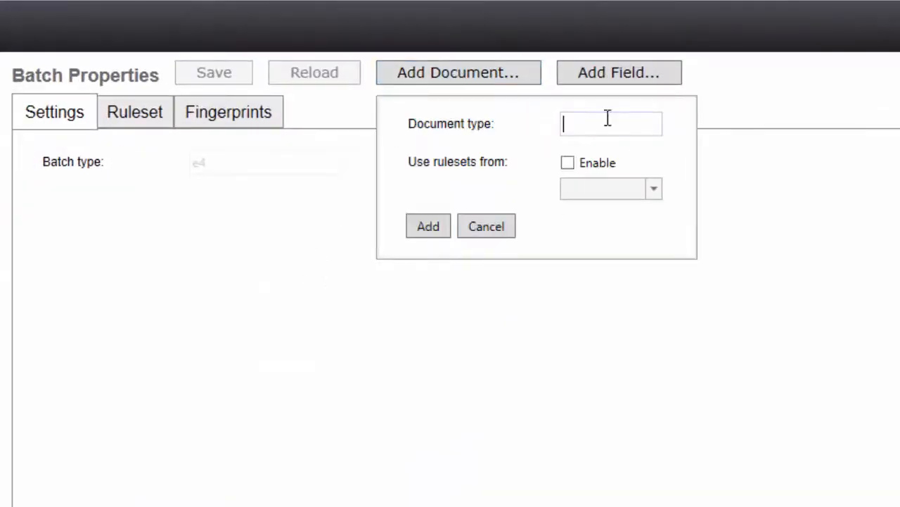
pyautogui.write('AddAccountDoc')
pyautogui.click(568, 164)
pyautogui.click(630, 194)
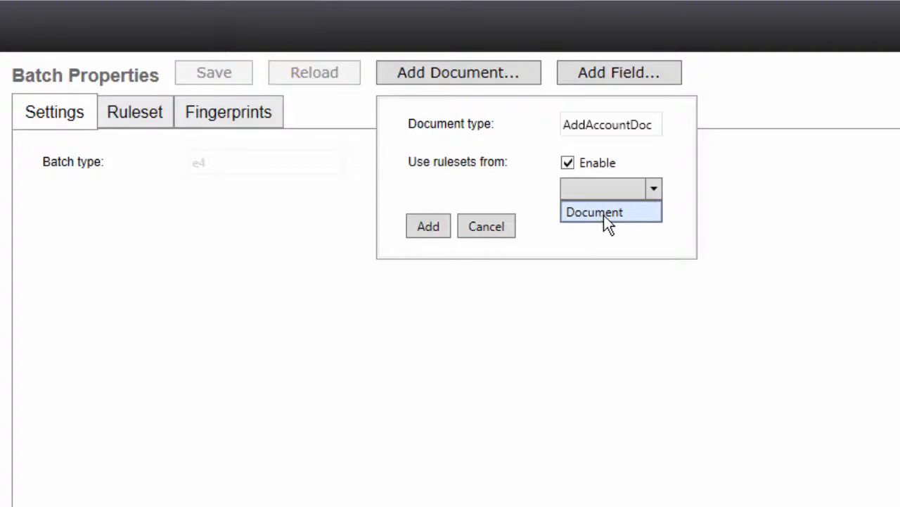
pyautogui.click(604, 214)
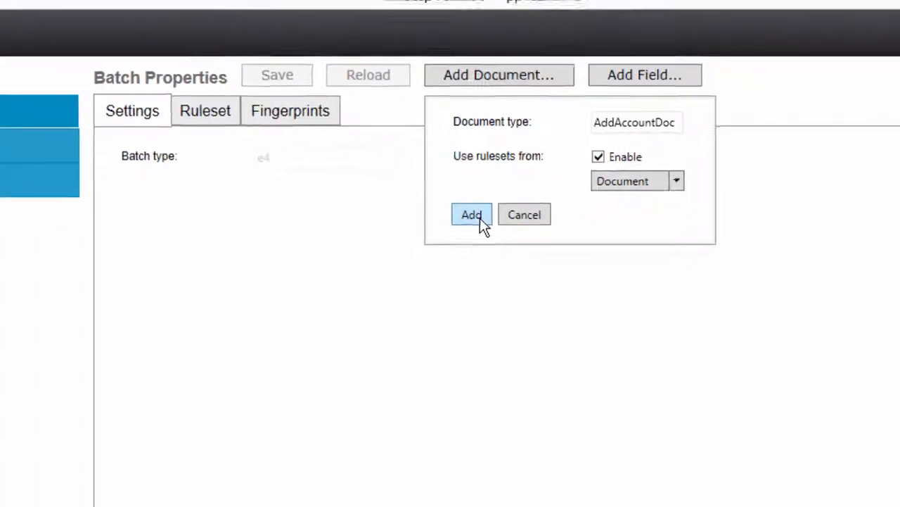
pyautogui.click(429, 228)
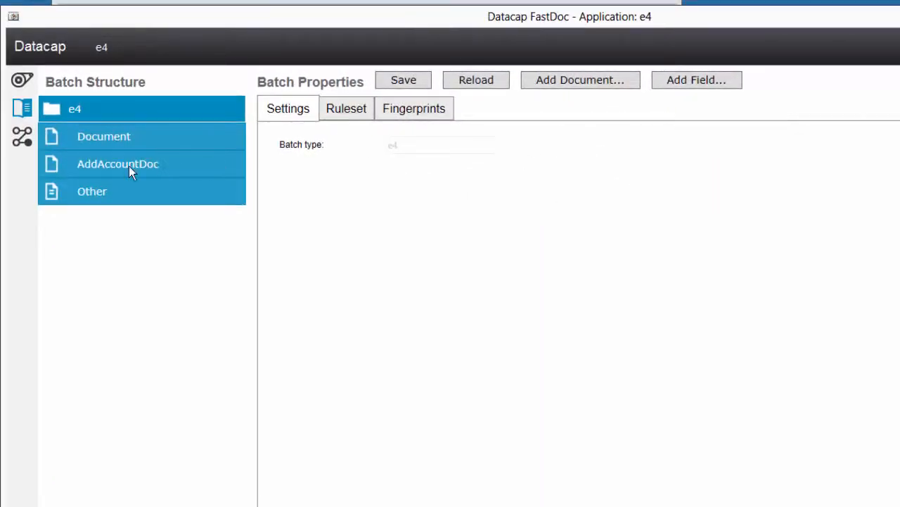
# Step: Add page type AddAccountPage under AddAccountDoc, inheriting rulesets from Page, and select it
pyautogui.click(129, 166)
pyautogui.click(573, 90)
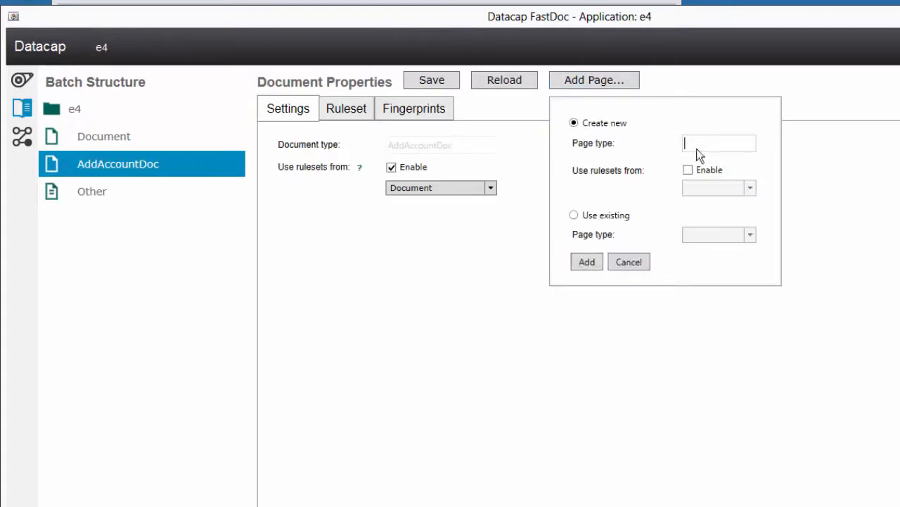
pyautogui.click(716, 141)
pyautogui.write('AddAccountPage')
pyautogui.click(689, 171)
pyautogui.click(732, 188)
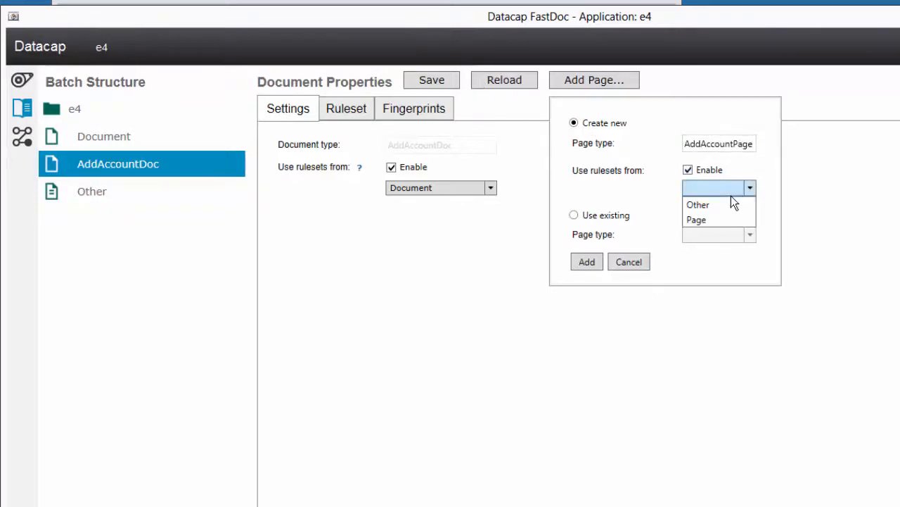
pyautogui.click(717, 216)
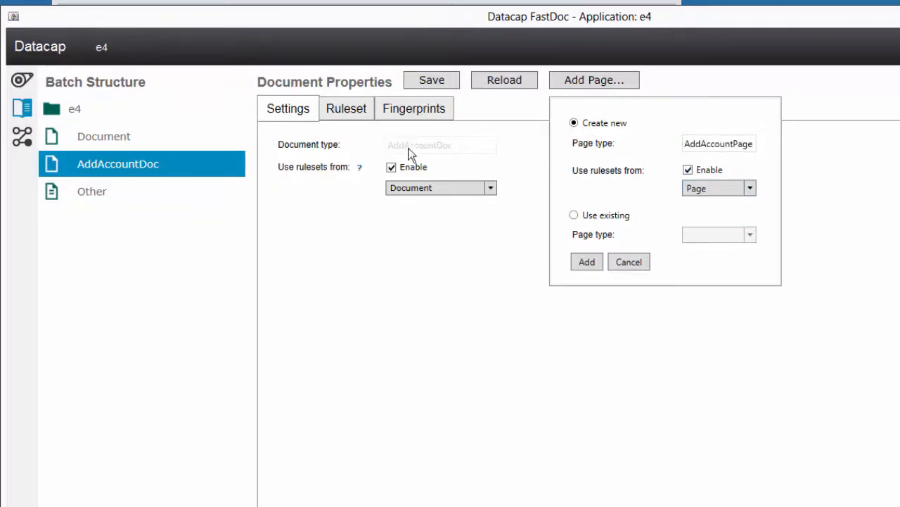
pyautogui.click(587, 264)
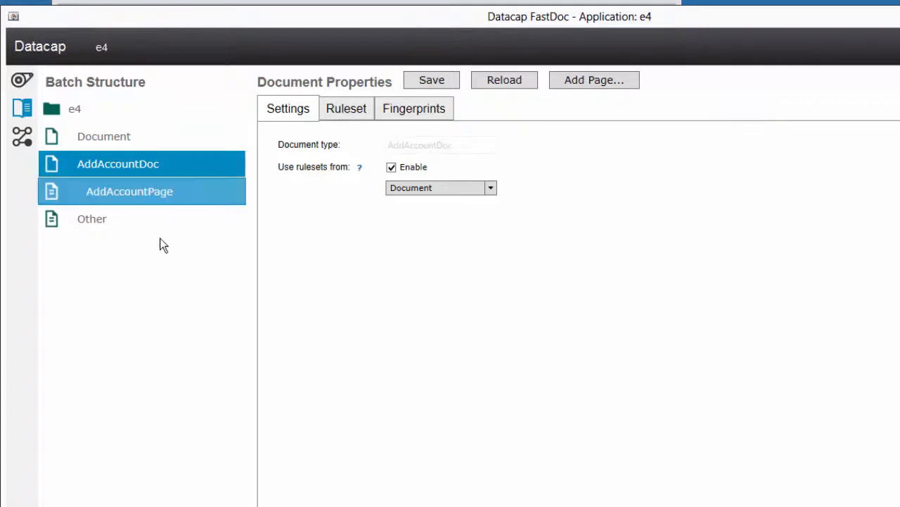
pyautogui.click(144, 194)
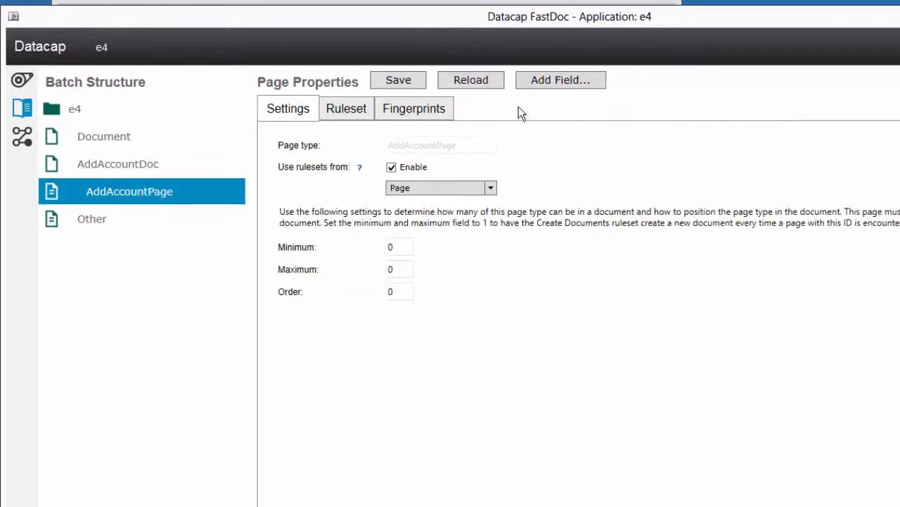
# Step: Add Name and SSN fields to AddAccountPage, then select the Name field to show its properties
pyautogui.click(541, 86)
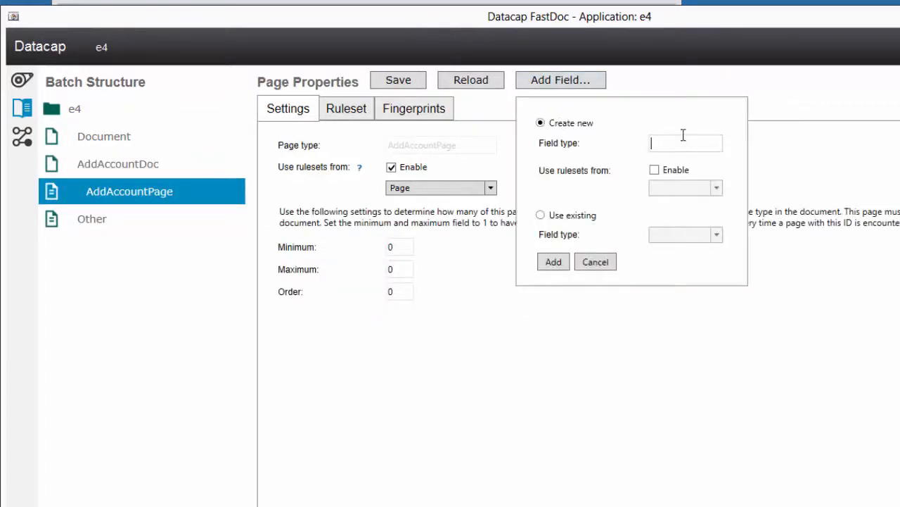
pyautogui.write('NB')
pyautogui.click(553, 262)
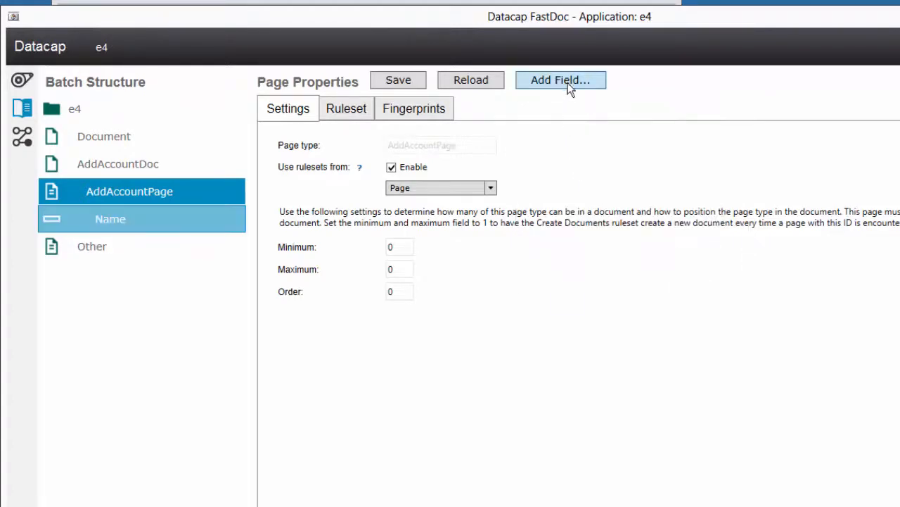
pyautogui.click(571, 83)
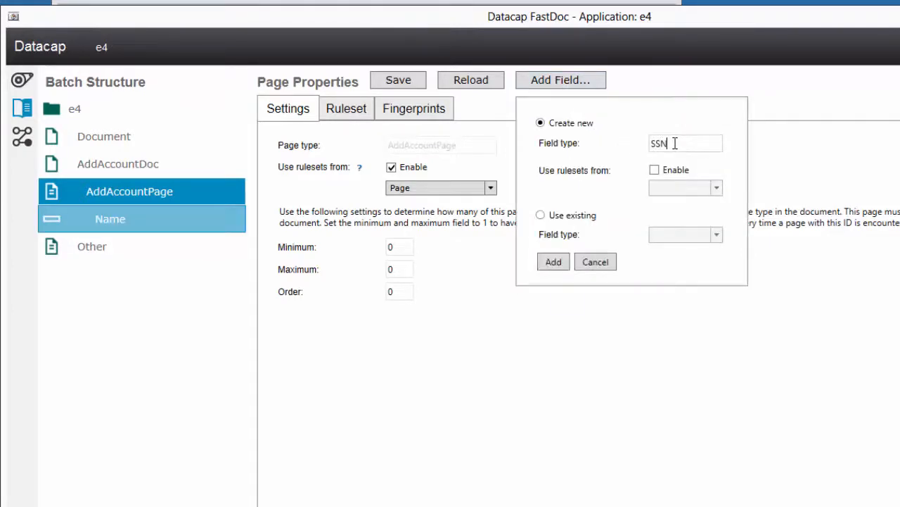
pyautogui.click(553, 262)
pyautogui.click(190, 221)
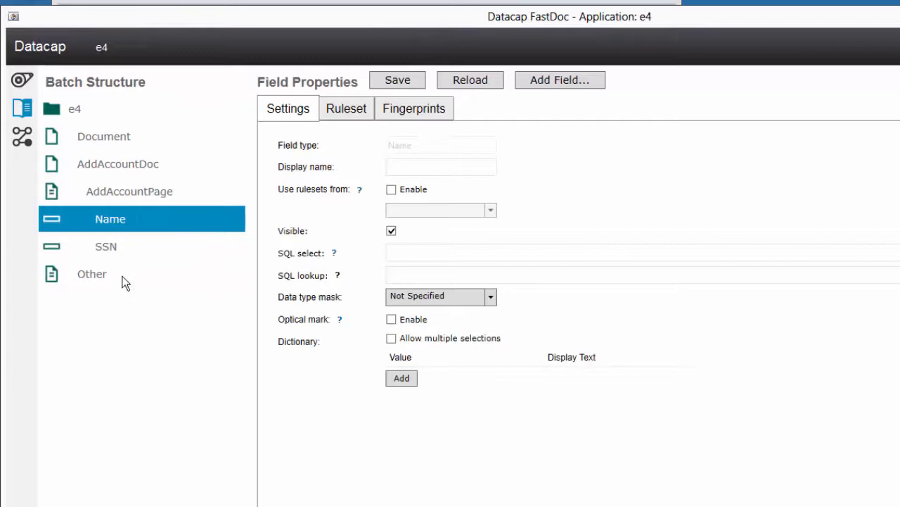
# Step: Change AddAccountPage's Minimum, Maximum and Order from 0 to 1 in the Settings tab
pyautogui.click(111, 169)
pyautogui.click(114, 190)
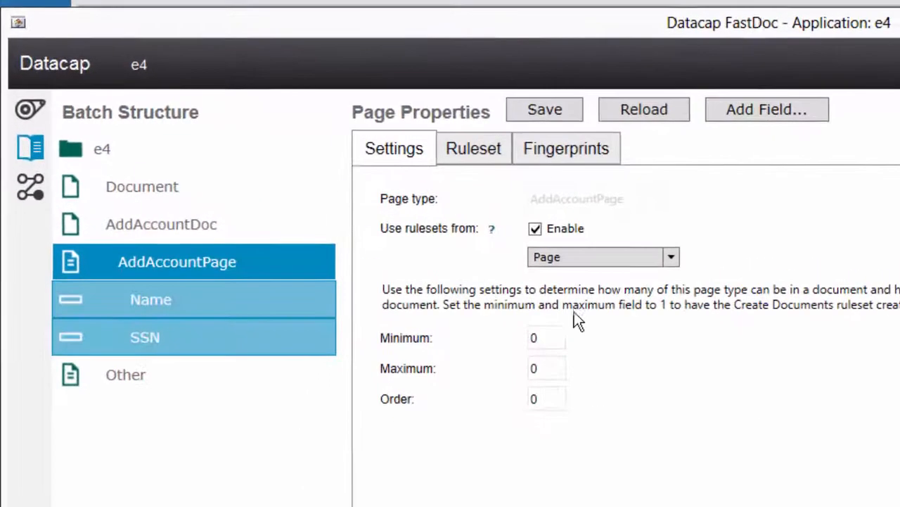
pyautogui.click(471, 290)
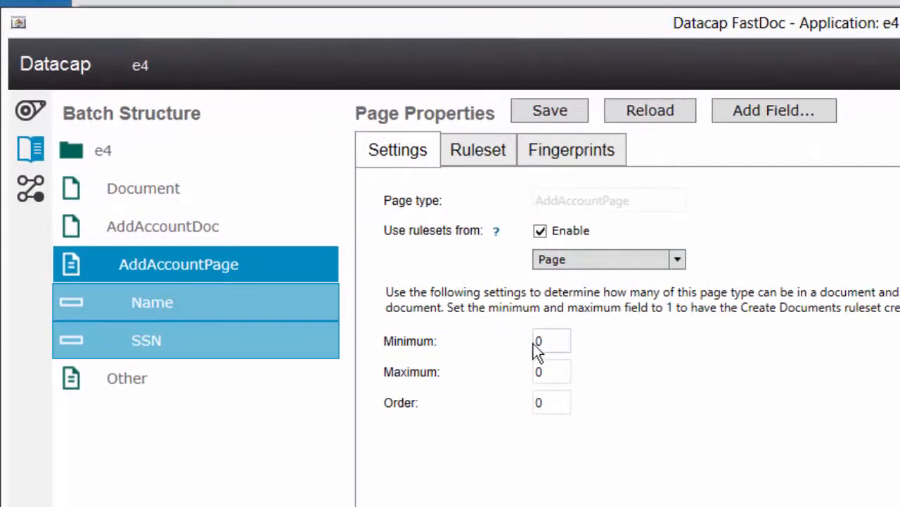
pyautogui.doubleClick(554, 341)
pyautogui.write('1')
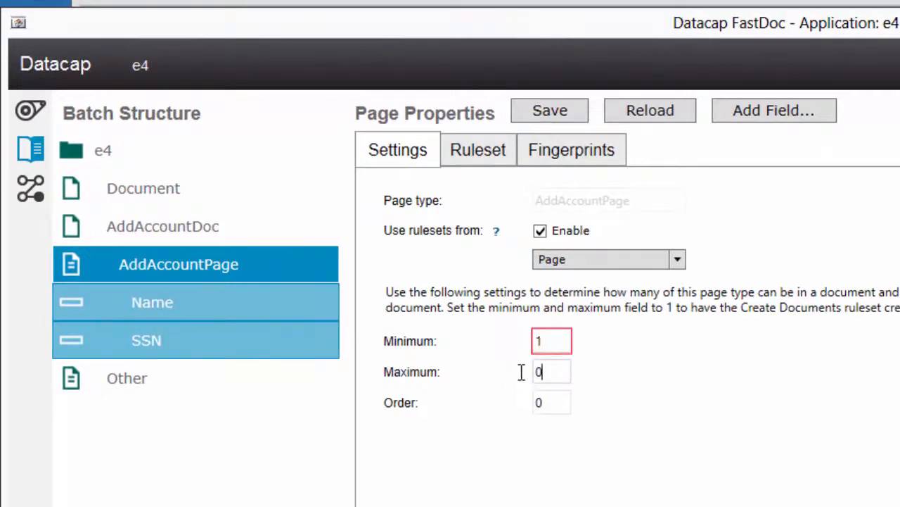
pyautogui.doubleClick(529, 371)
pyautogui.write('1')
pyautogui.doubleClick(559, 402)
pyautogui.write('1')
# Step: Enable Read Page, Load zones for fields and Read machine print in AddAccountPage's Recognize Pages and Fields ruleset
pyautogui.click(478, 149)
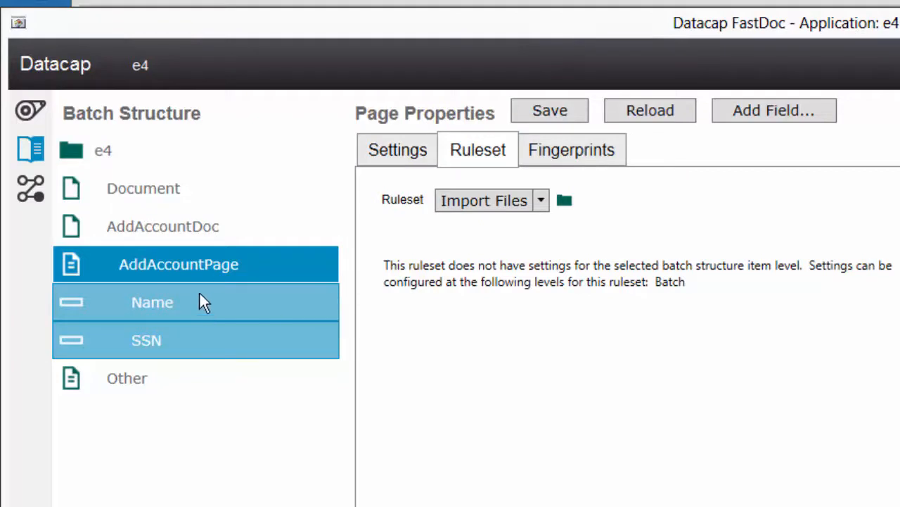
pyautogui.click(540, 200)
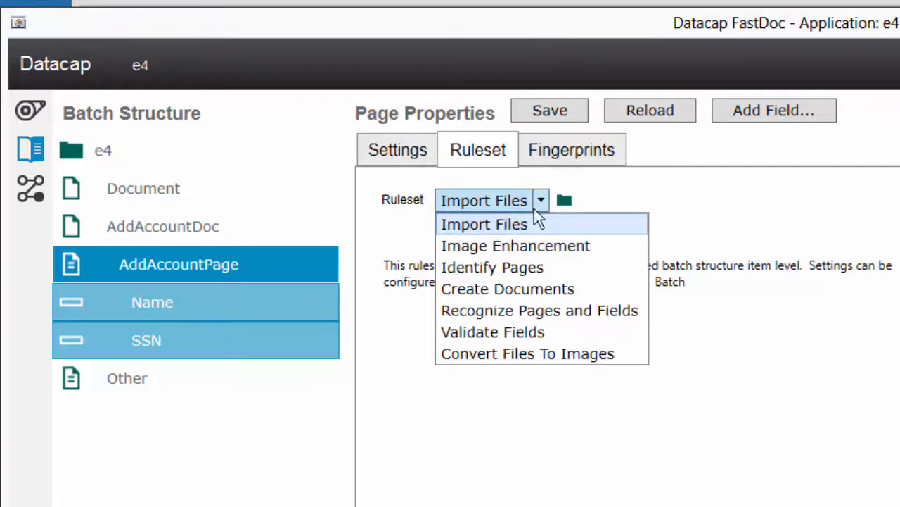
pyautogui.click(501, 308)
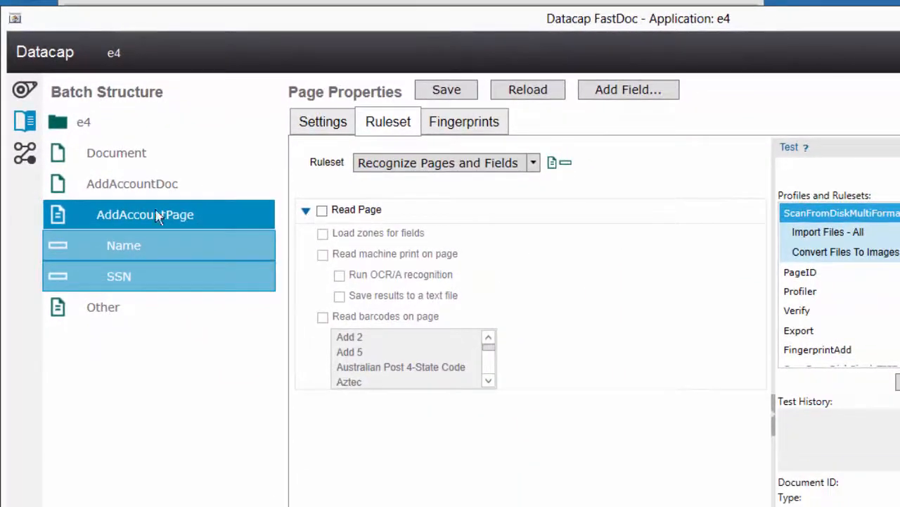
pyautogui.click(323, 211)
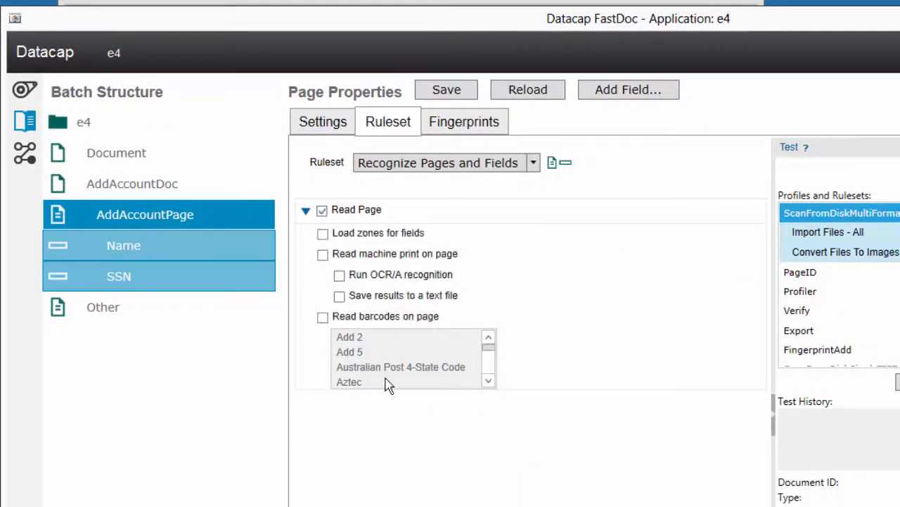
pyautogui.click(324, 235)
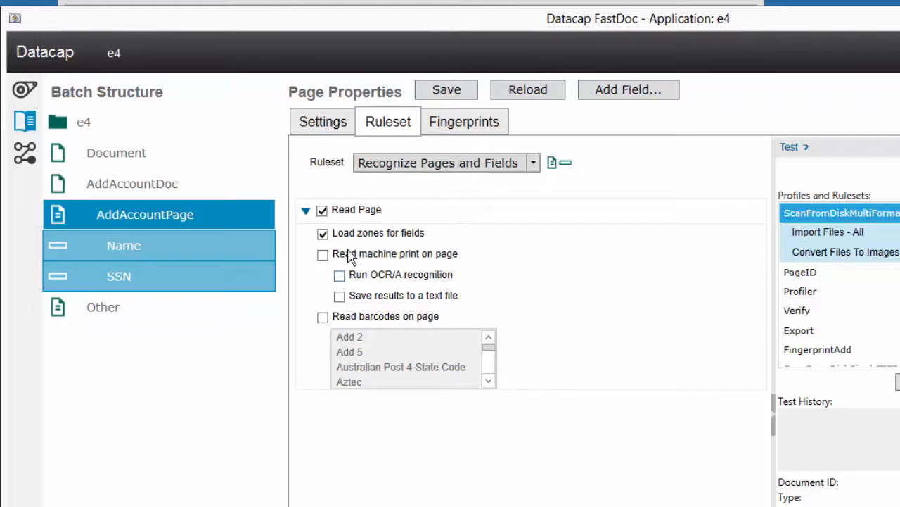
pyautogui.click(324, 257)
# Step: Turn on Read Field for the Name field and the SSN field
pyautogui.click(175, 240)
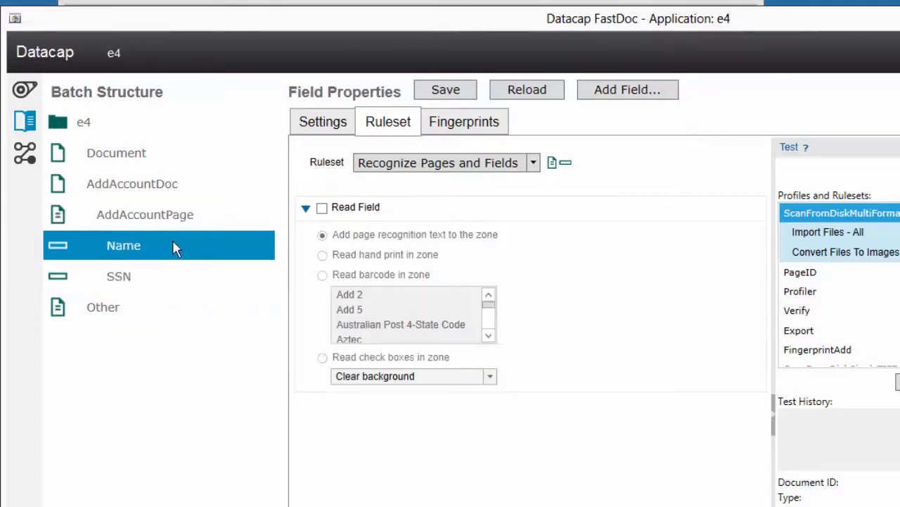
pyautogui.click(321, 209)
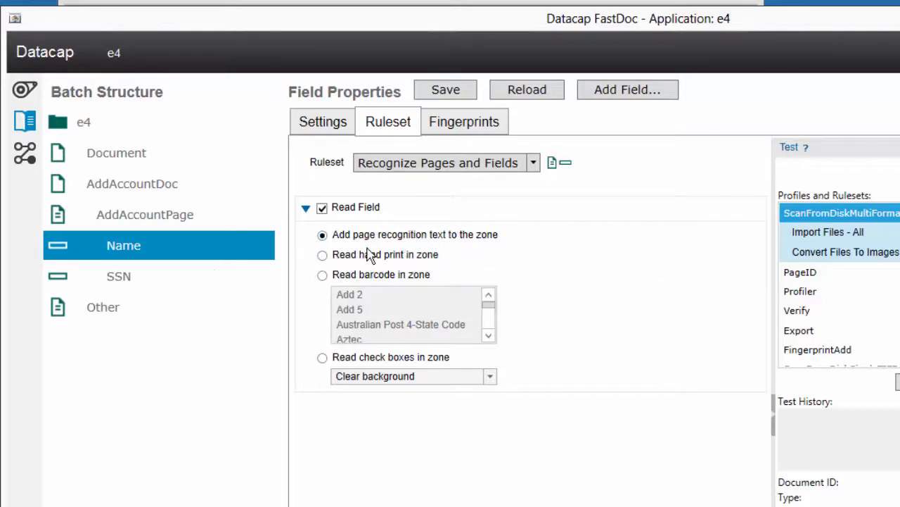
pyautogui.click(121, 278)
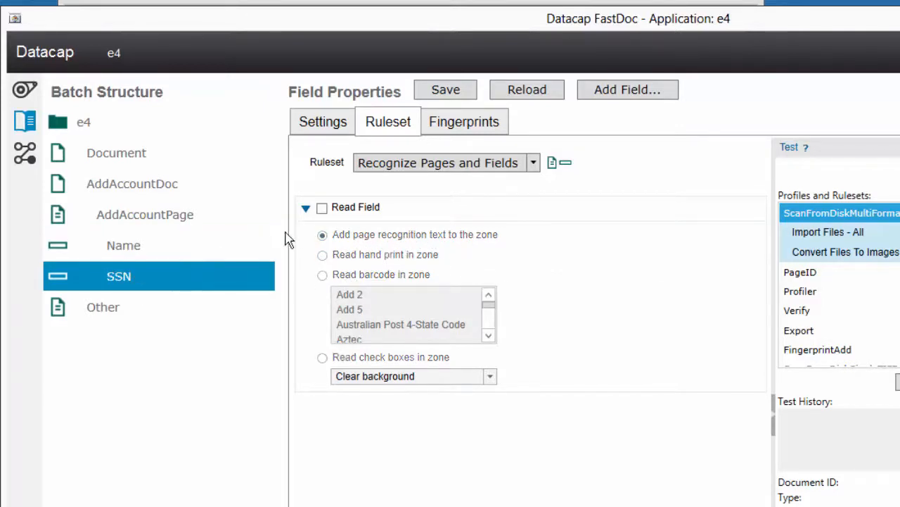
pyautogui.click(321, 210)
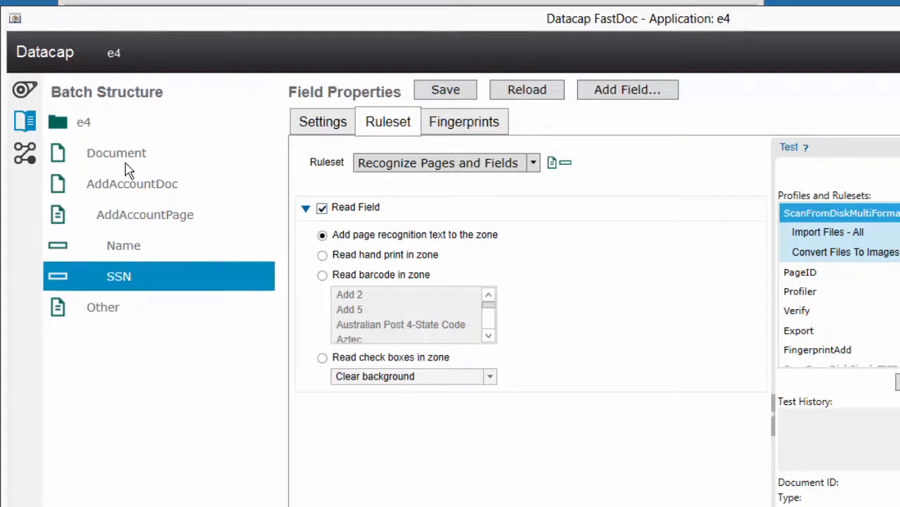
# Step: Show the Identify Pages ruleset settings for AddAccountDoc
pyautogui.click(457, 163)
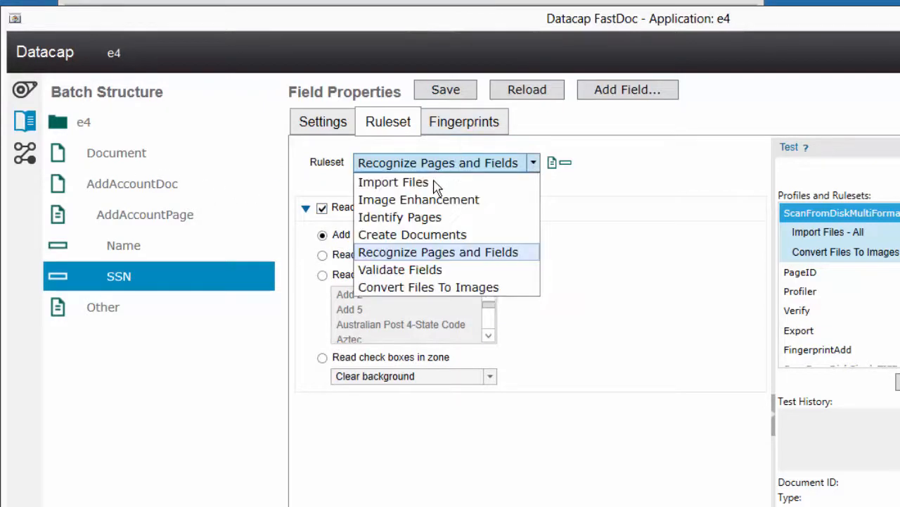
pyautogui.click(421, 216)
pyautogui.click(105, 184)
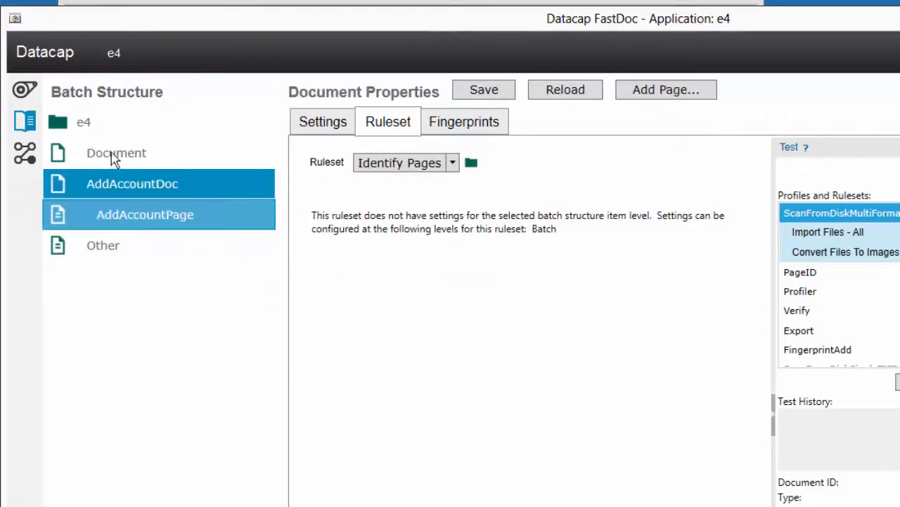
# Step: Save the e4 batch's Identify Pages Fingerprinting settings, then show the Fingerprints page
pyautogui.click(101, 125)
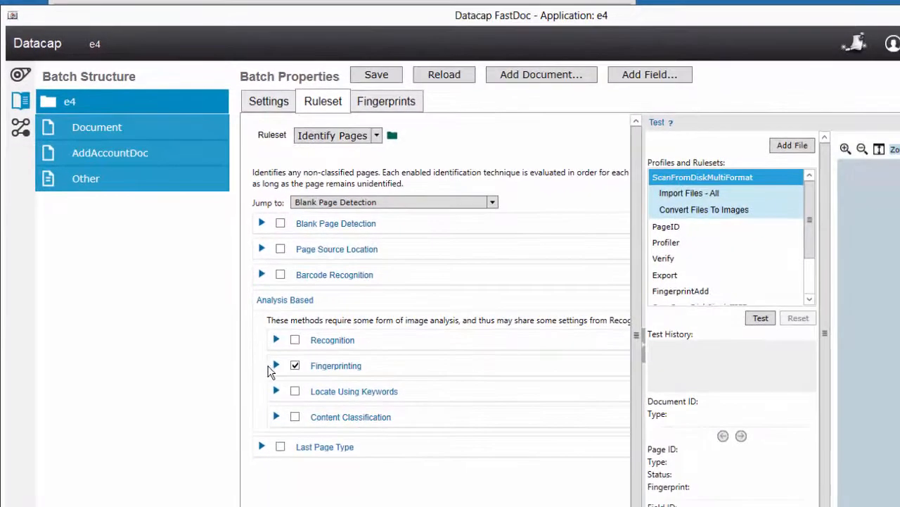
pyautogui.click(275, 366)
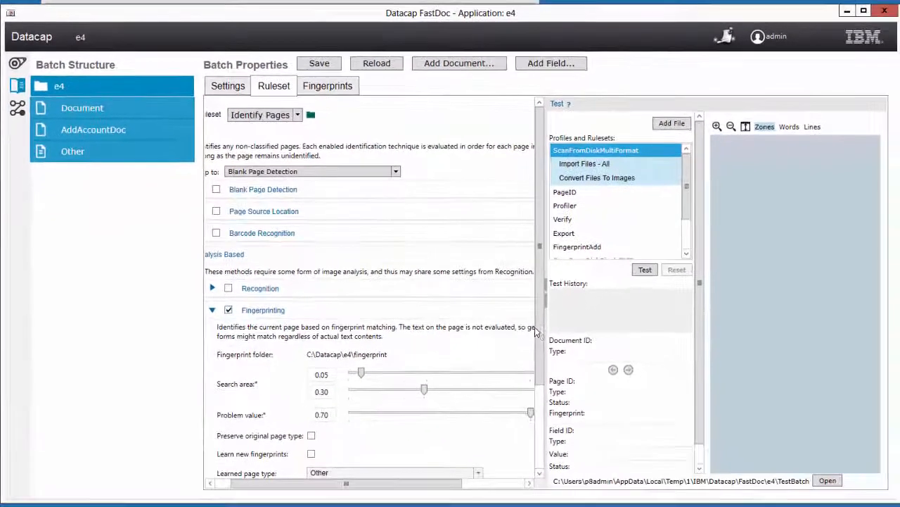
pyautogui.scroll(-2, 376, 309)
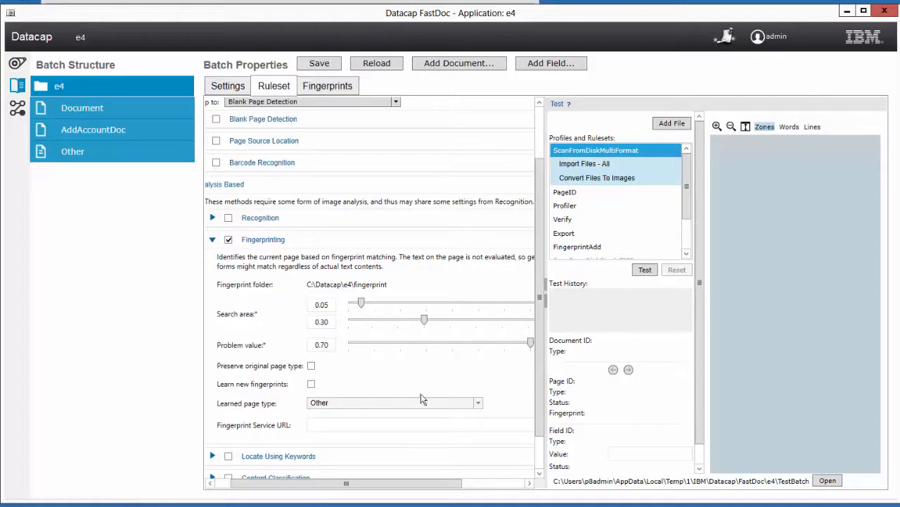
pyautogui.scroll(2, 543, 294)
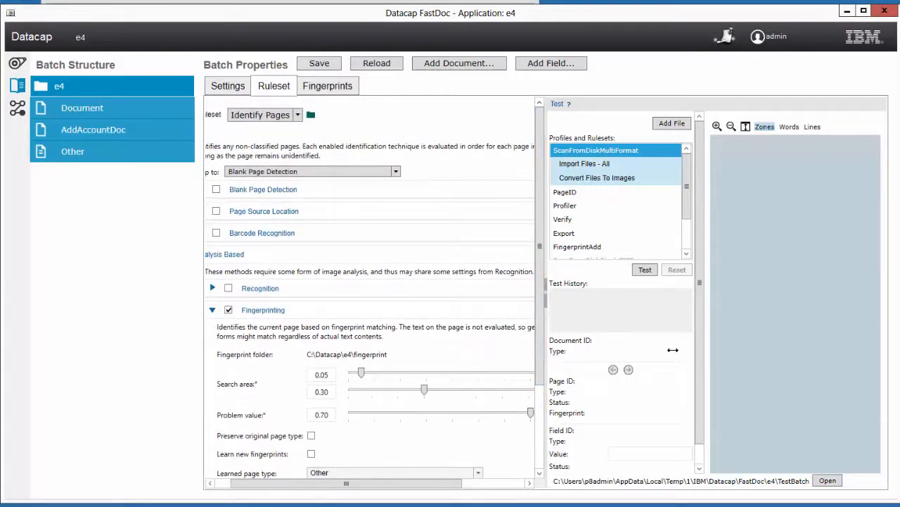
pyautogui.moveTo(673, 350); pyautogui.dragTo(672, 349)
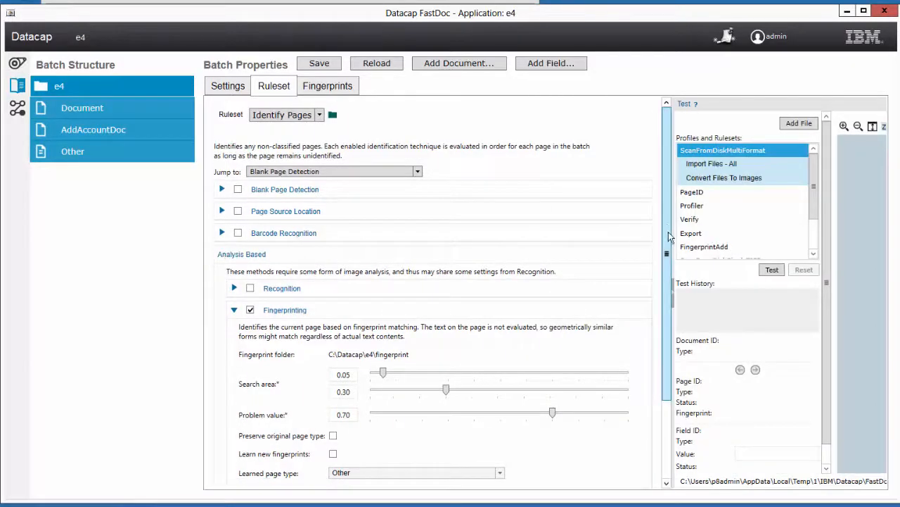
pyautogui.scroll(-3, 670, 237)
pyautogui.scroll(3, 671, 281)
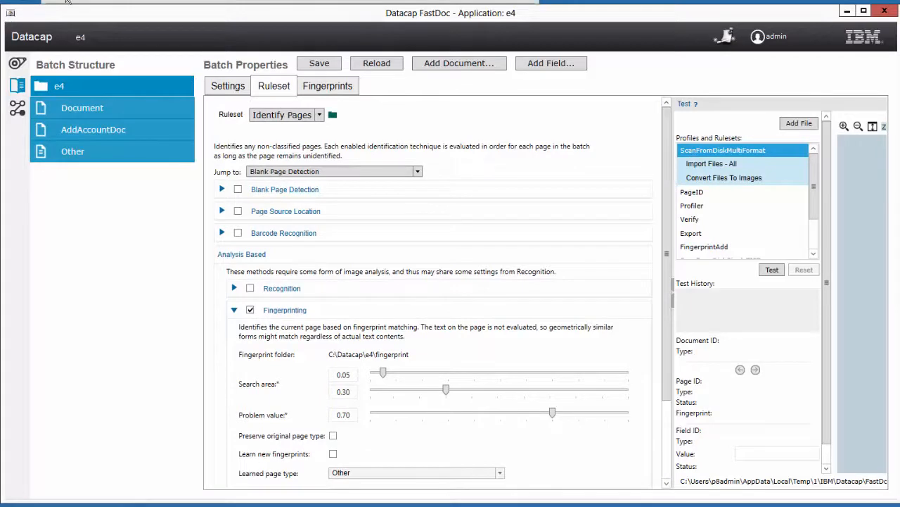
pyautogui.click(324, 65)
pyautogui.click(329, 85)
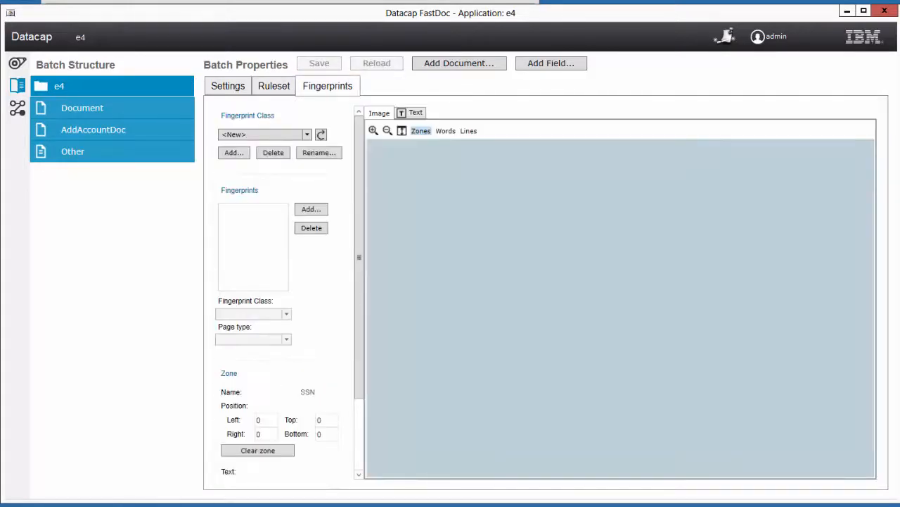
# Step: Bring the File Explorer ECM3231 folder window to the front
pyautogui.moveTo(170, 506)
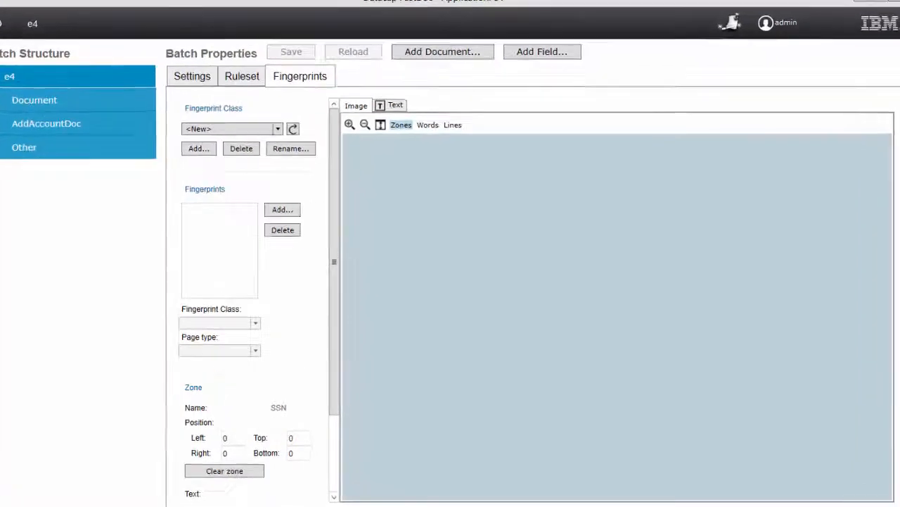
pyautogui.click(141, 505)
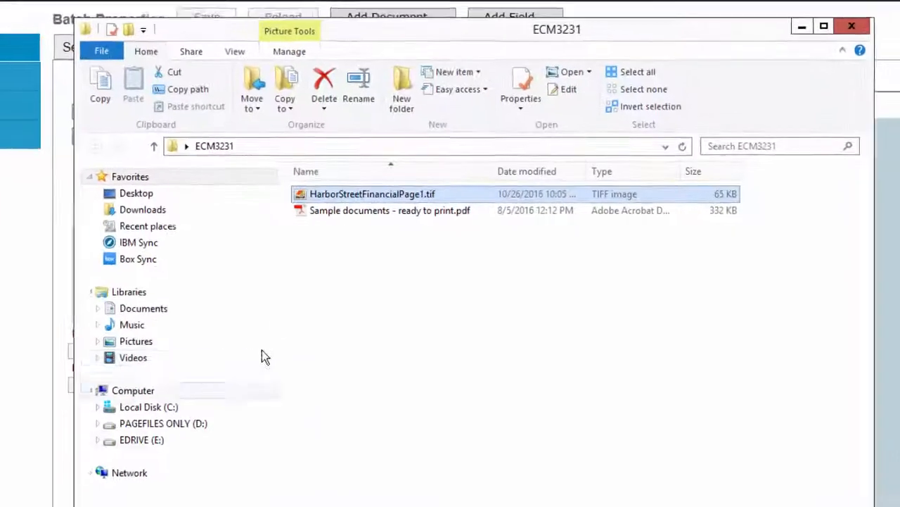
# Step: Cut HarborStreetFinancialPage1.tif and paste it into C:\Datacap\e4\images\Input_SingleTIFFs
pyautogui.rightClick(292, 197)
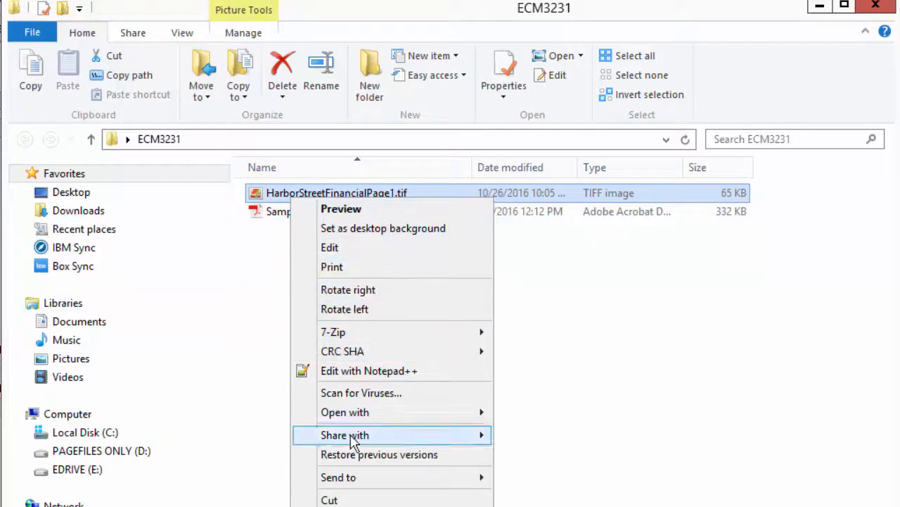
pyautogui.click(362, 498)
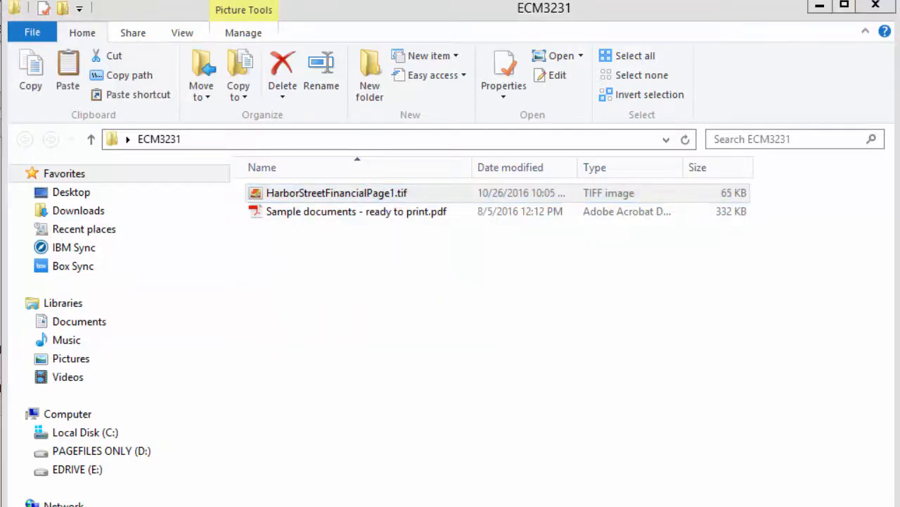
pyautogui.click(324, 505)
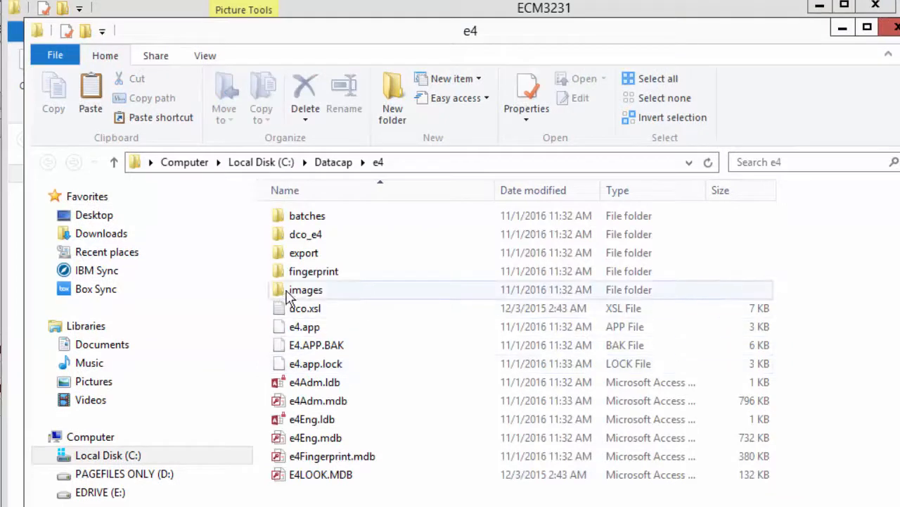
pyautogui.doubleClick(289, 294)
pyautogui.doubleClick(298, 235)
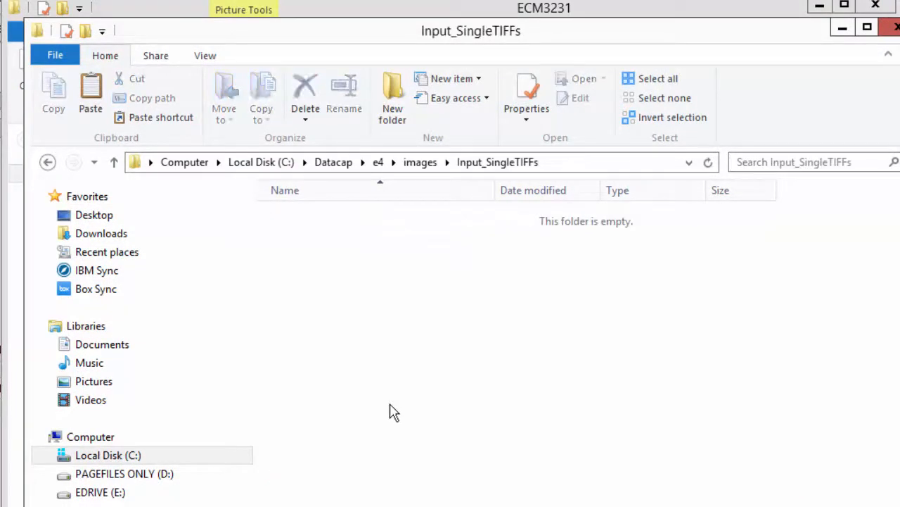
pyautogui.hotkey('ctrl', 'v')
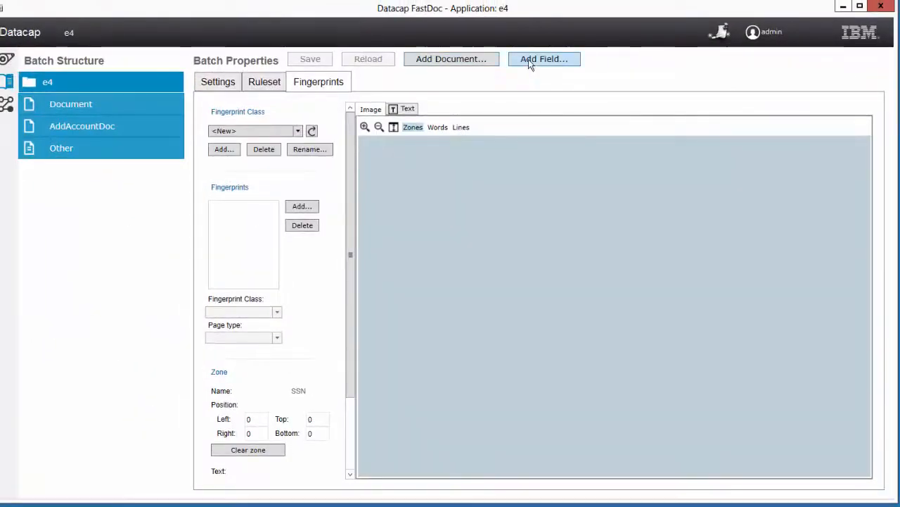
# Step: Create a new fingerprint class named AddAccount
pyautogui.click(222, 149)
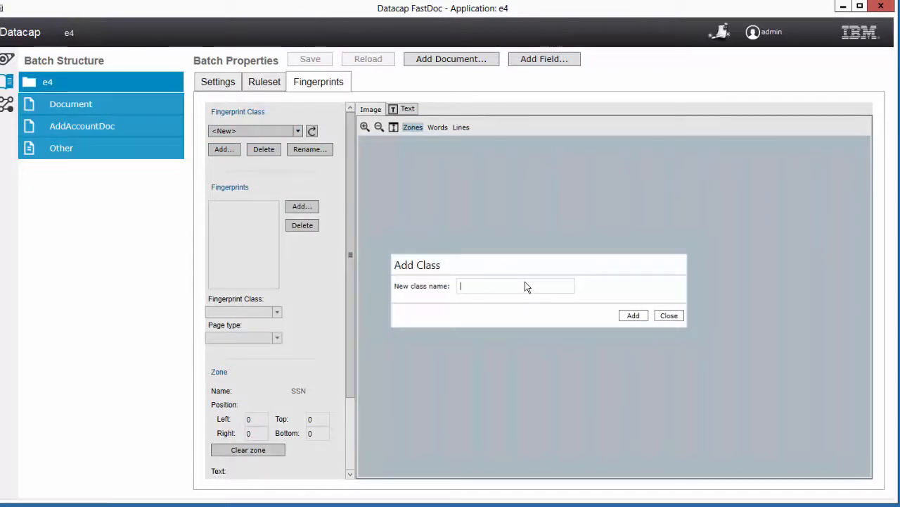
pyautogui.write('AddAcco')
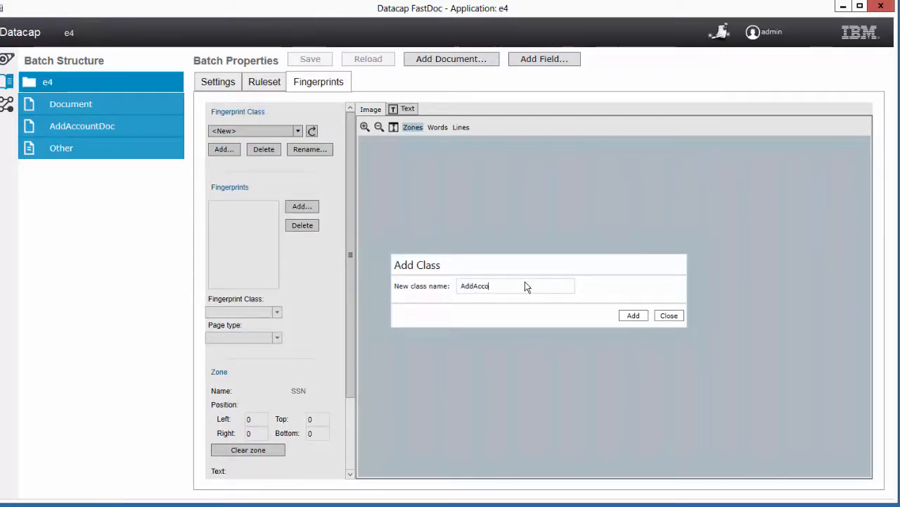
pyautogui.write('unt')
pyautogui.click(632, 315)
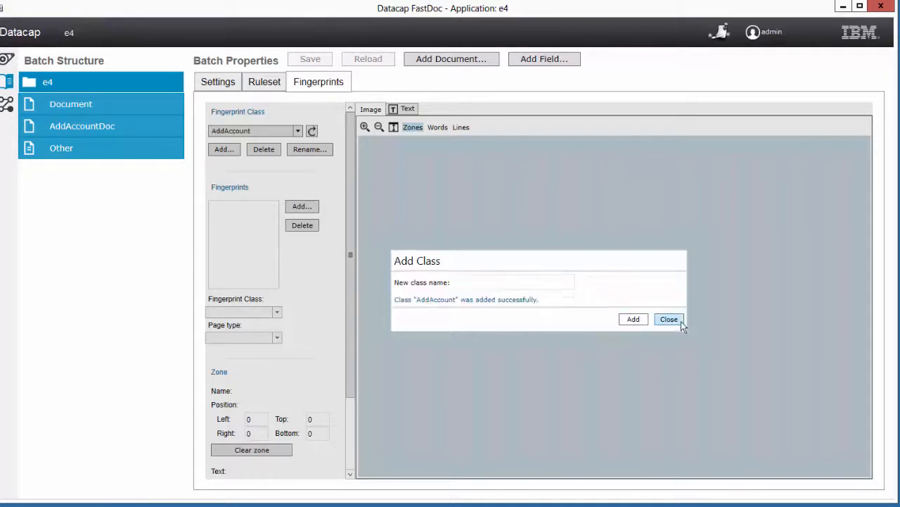
pyautogui.click(680, 319)
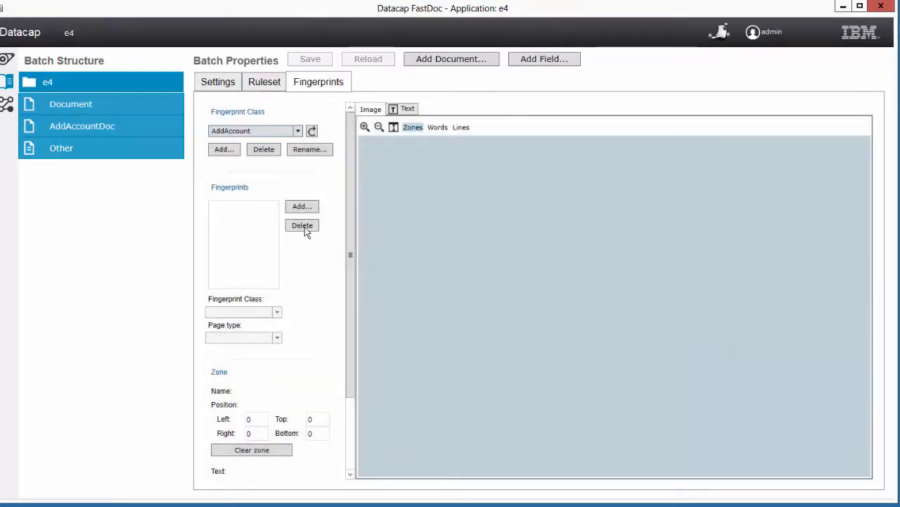
# Step: Add a fingerprint from e4's Input_SingleTIFFs\HarborStreetFinancialPage1.tif
pyautogui.click(304, 208)
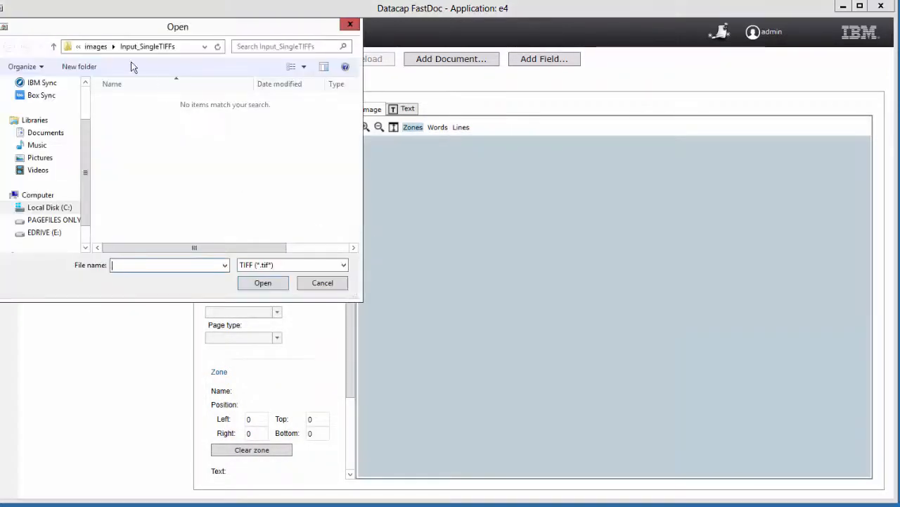
pyautogui.click(95, 47)
pyautogui.click(91, 48)
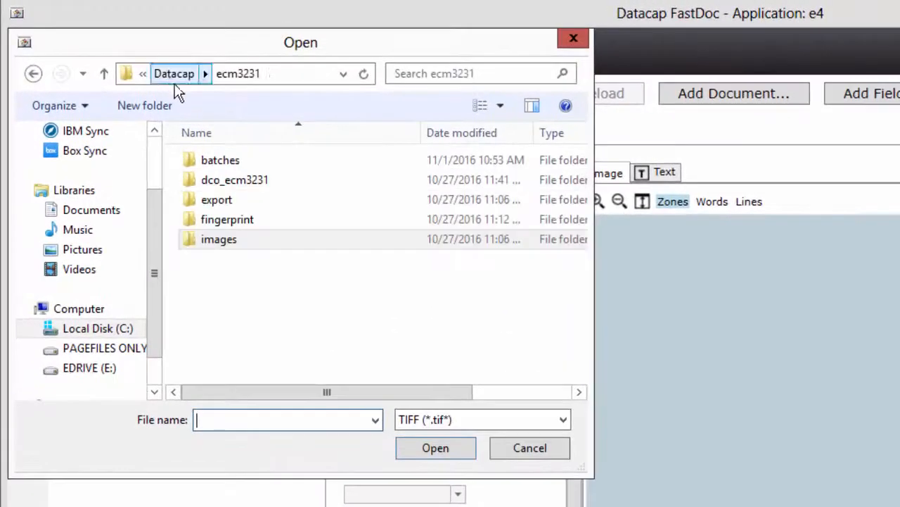
pyautogui.click(173, 73)
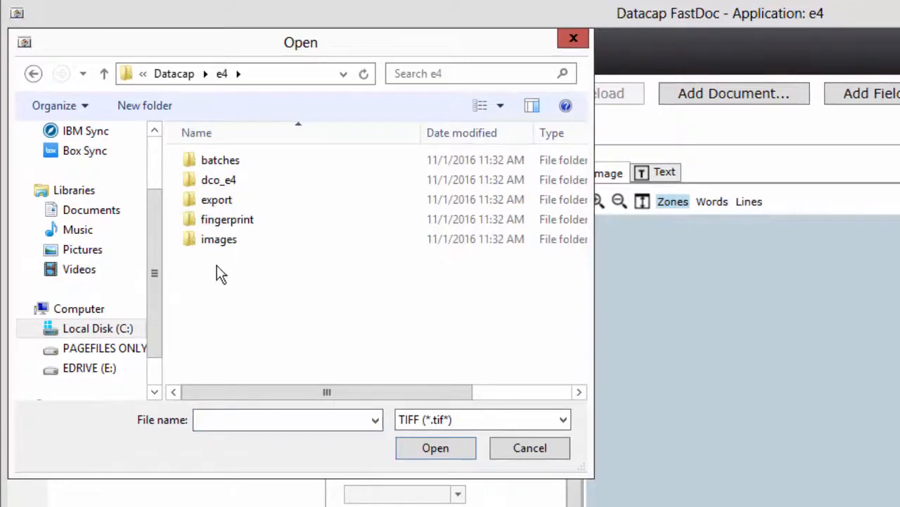
pyautogui.doubleClick(217, 240)
pyautogui.doubleClick(221, 177)
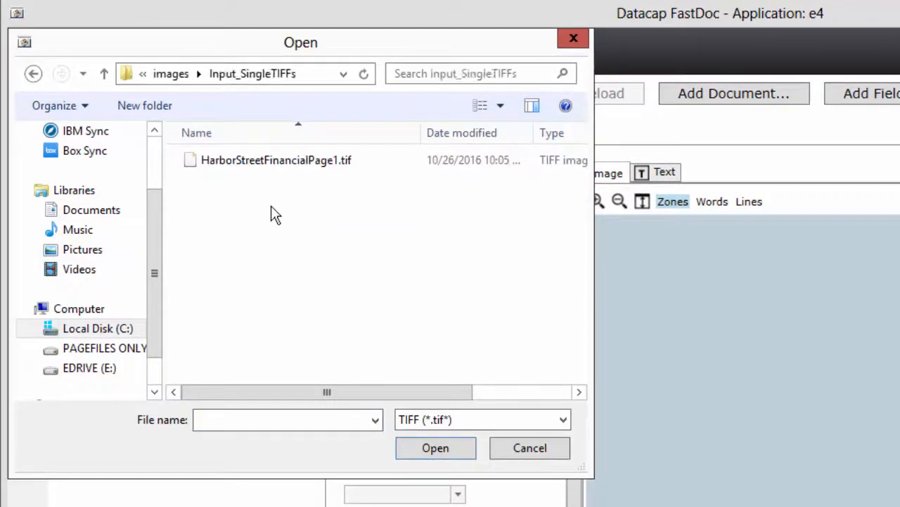
pyautogui.doubleClick(232, 161)
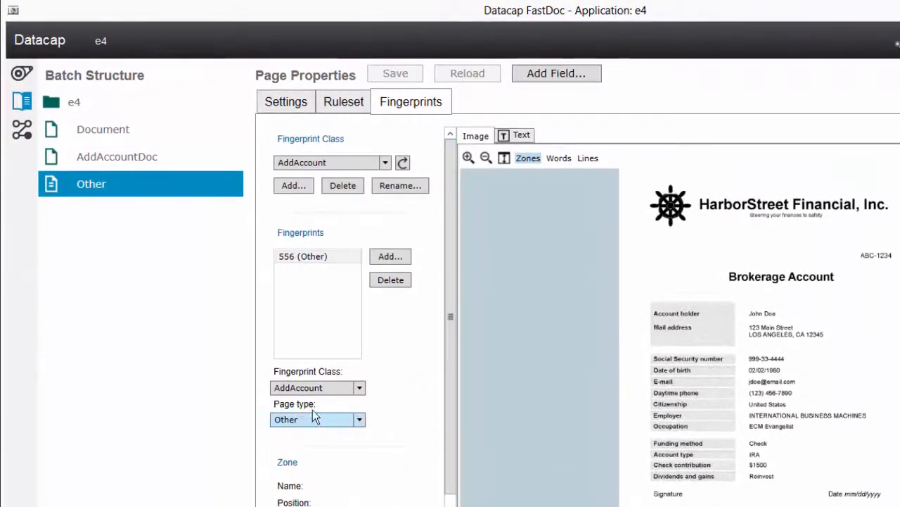
# Step: Set fingerprint 556's page type to AddAccountPage and draw its Name and SSN zones
pyautogui.click(358, 419)
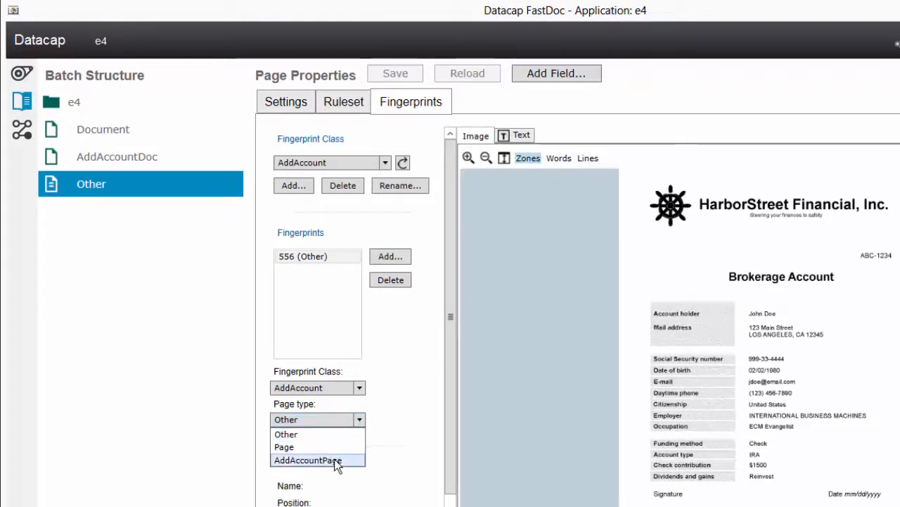
pyautogui.click(308, 460)
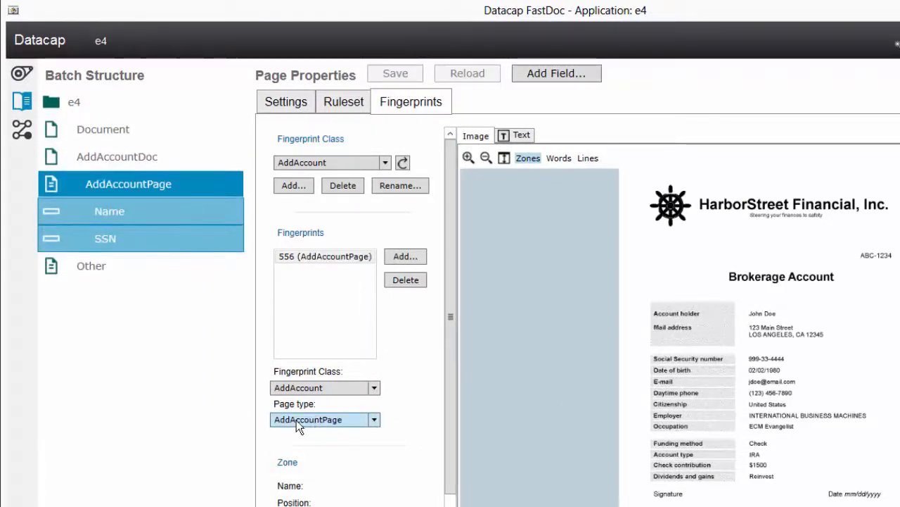
pyautogui.click(99, 210)
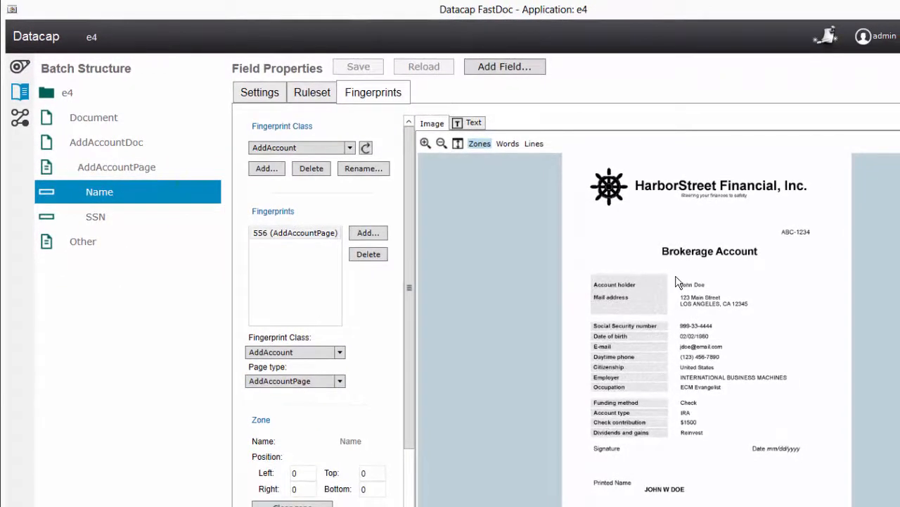
pyautogui.moveTo(675, 279); pyautogui.dragTo(809, 296)
pyautogui.click(102, 218)
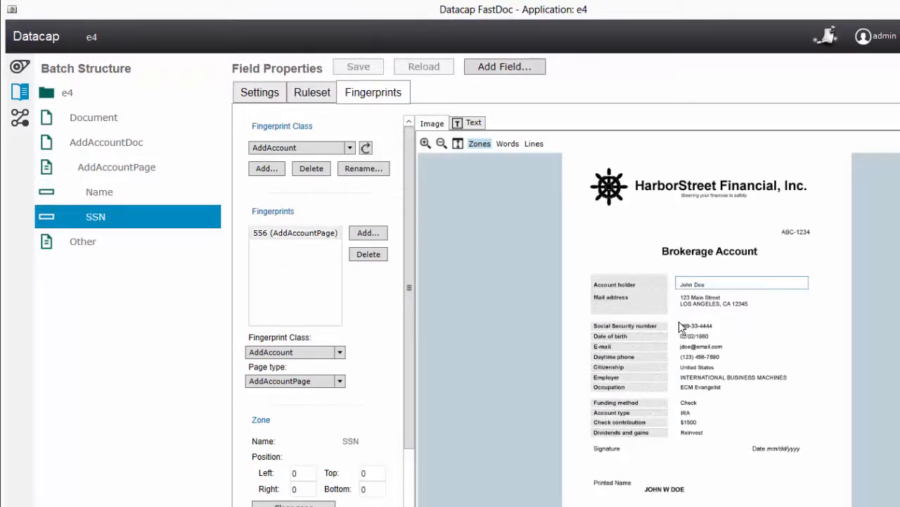
pyautogui.moveTo(679, 321); pyautogui.dragTo(807, 337)
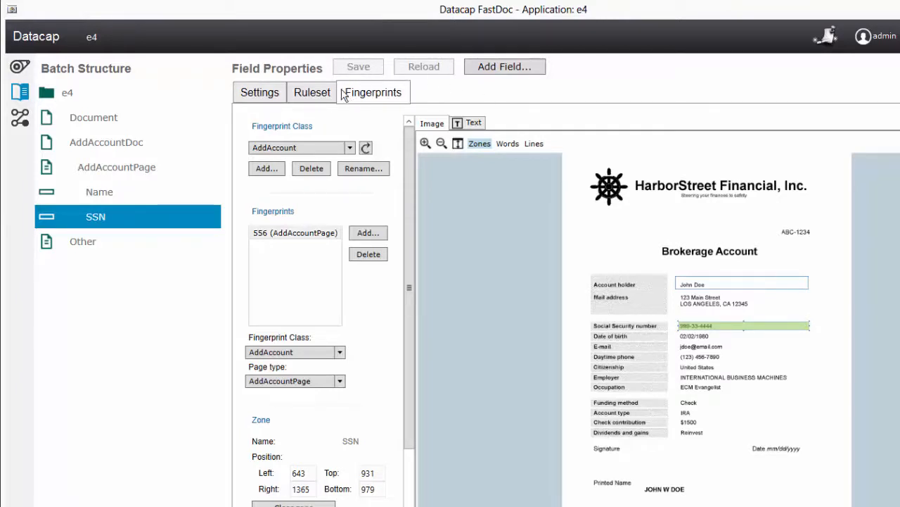
pyautogui.click(312, 92)
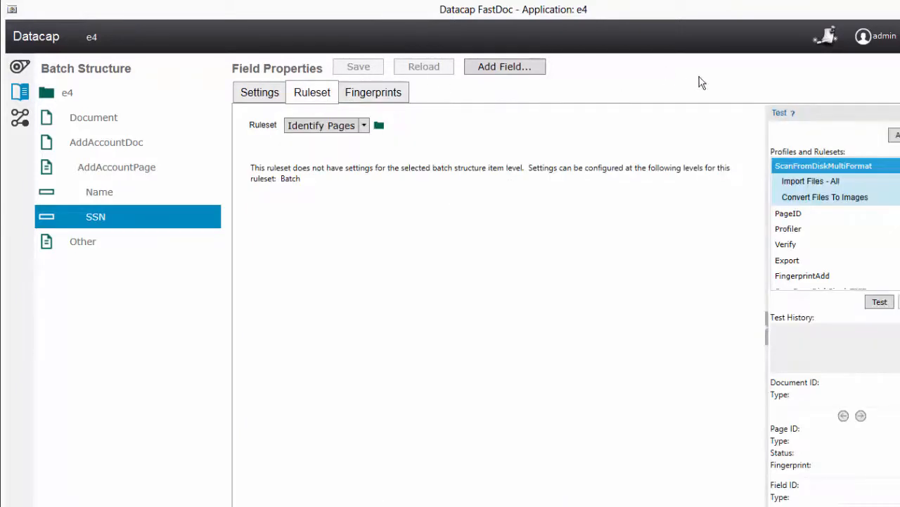
pyautogui.click(270, 92)
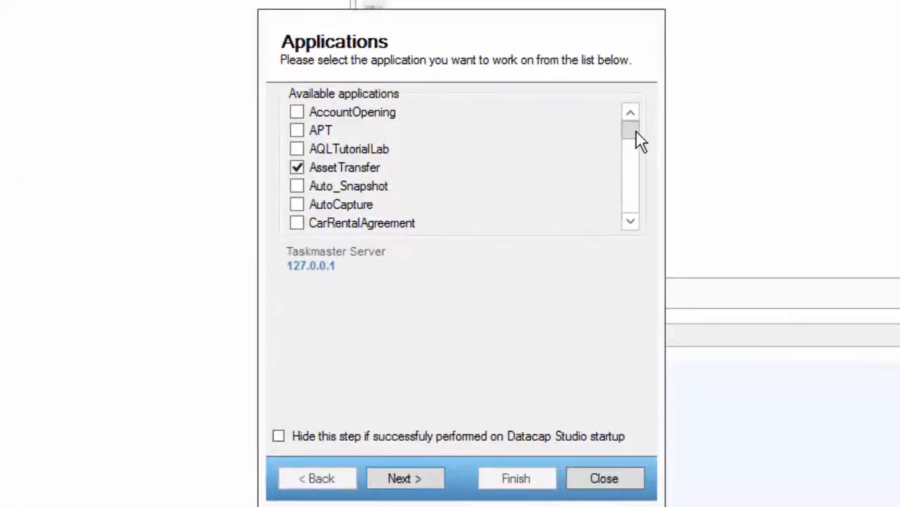
# Step: Pick the e4 application in the startup wizard and sign in to Taskmaster
pyautogui.moveTo(631, 131); pyautogui.dragTo(633, 224)
pyautogui.click(637, 144)
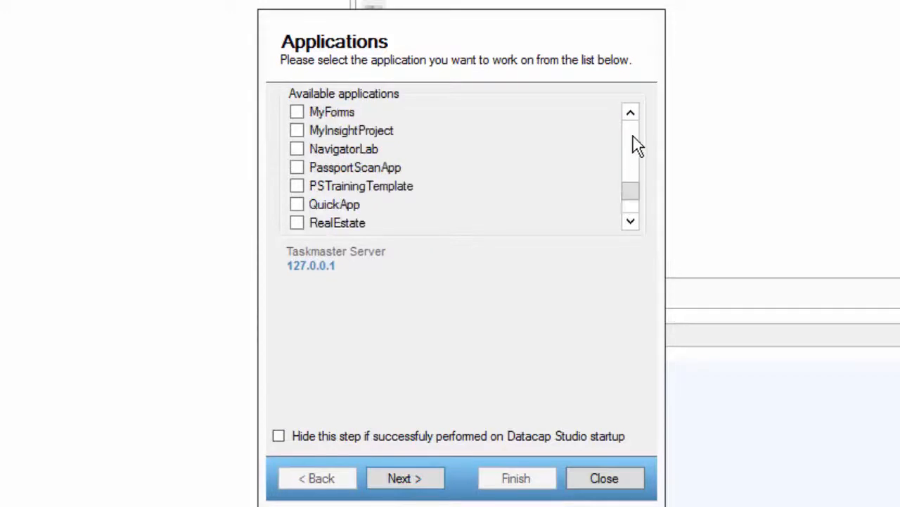
pyautogui.click(636, 144)
pyautogui.click(637, 144)
pyautogui.click(301, 131)
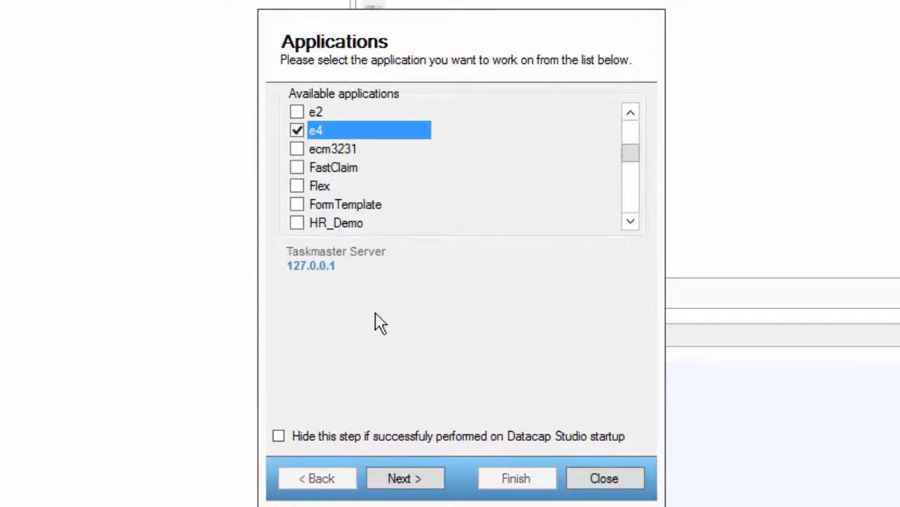
pyautogui.click(417, 480)
pyautogui.click(418, 482)
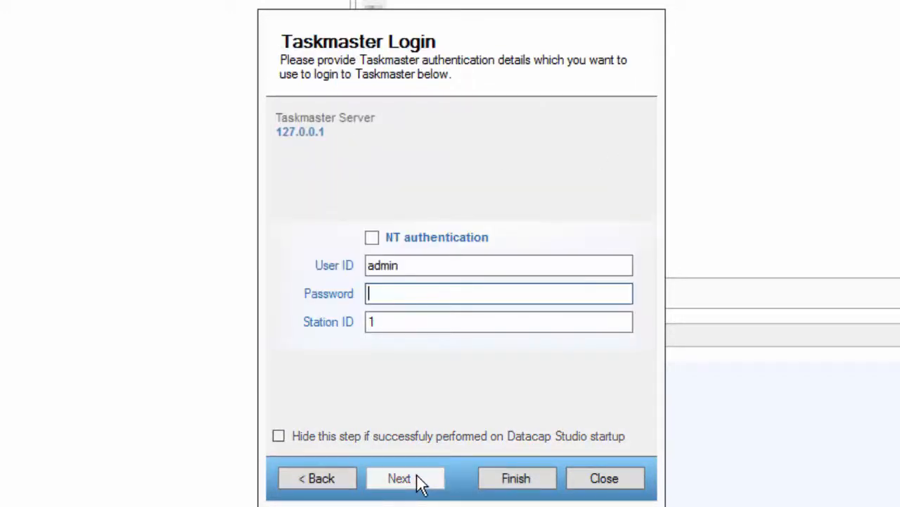
pyautogui.click(418, 482)
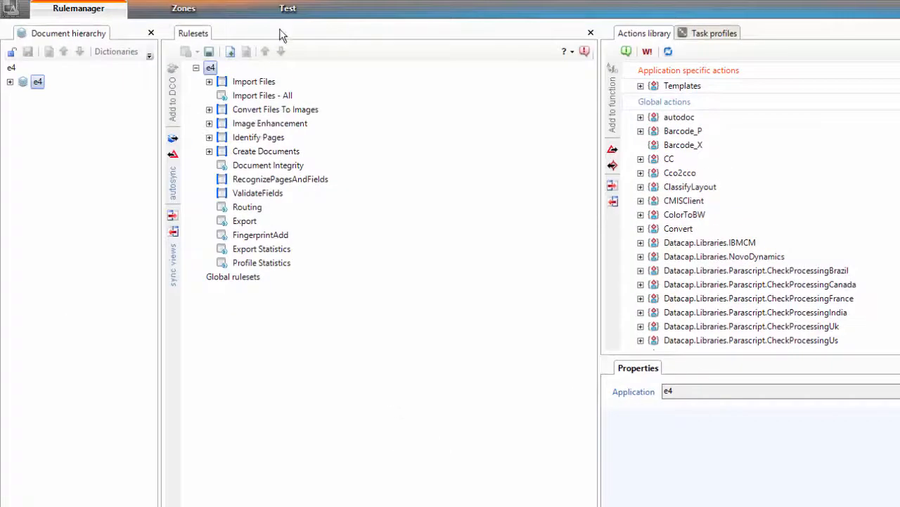
# Step: Create a new VScan test batch and run it with the ScanFromDisk_SingleTIFFs profile
pyautogui.click(288, 9)
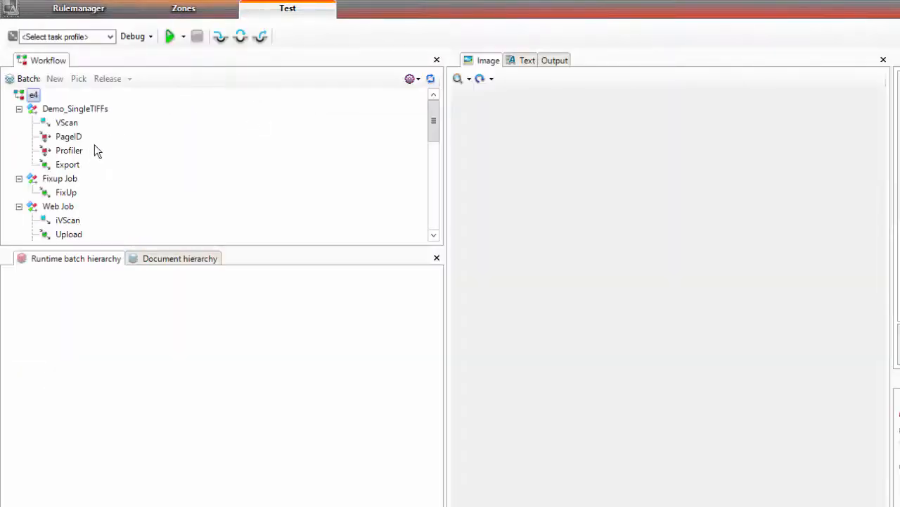
pyautogui.click(71, 129)
pyautogui.rightClick(72, 128)
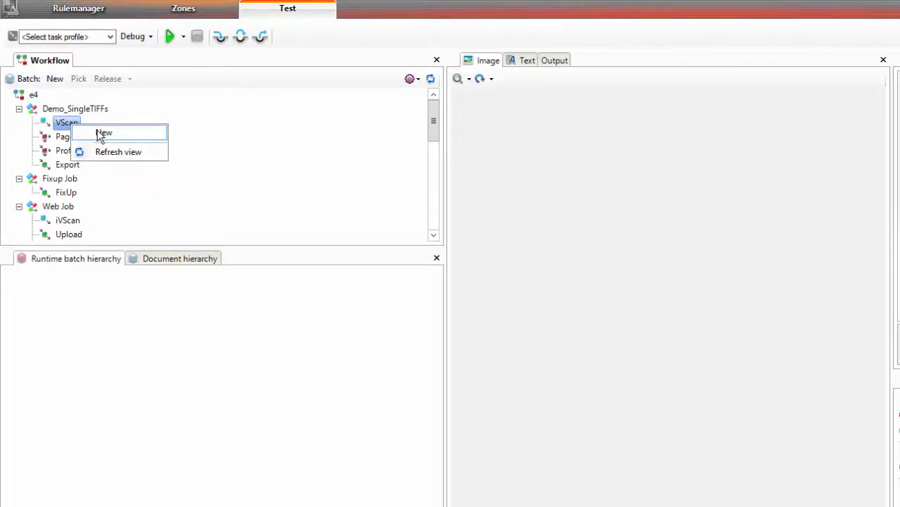
pyautogui.click(99, 134)
pyautogui.click(110, 36)
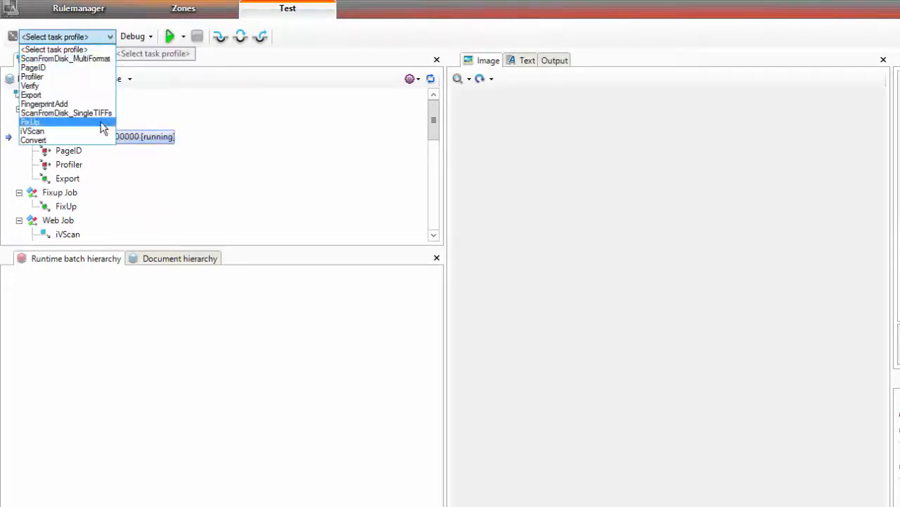
pyautogui.click(103, 114)
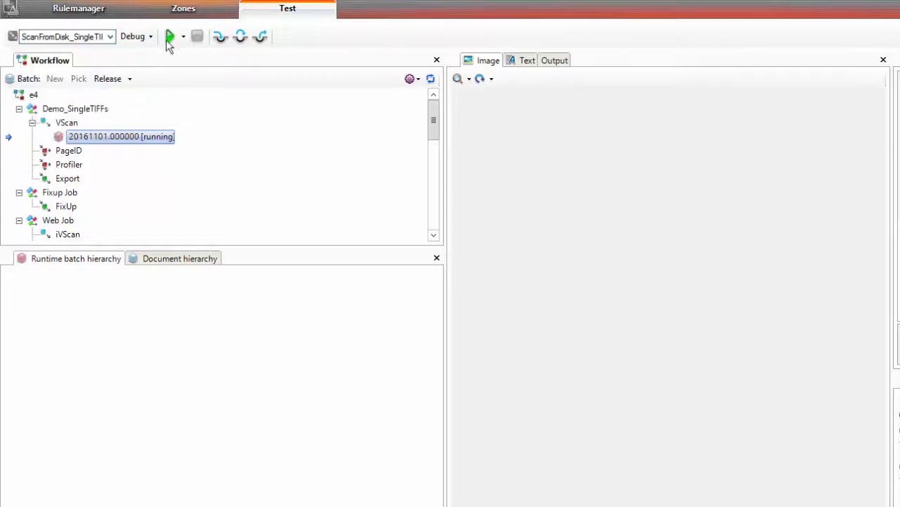
pyautogui.click(169, 38)
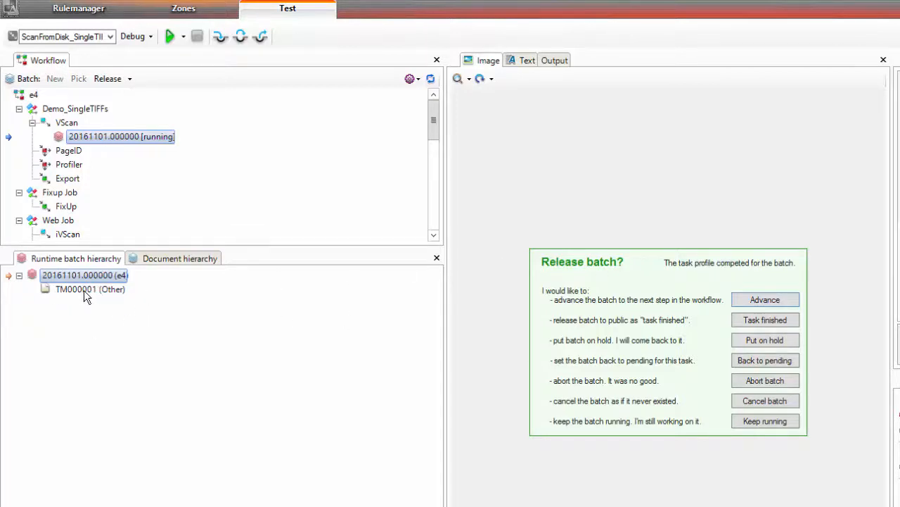
# Step: Advance the batch through PageID to Profiler and inspect page TM000001's Name and SSN fields
pyautogui.click(760, 299)
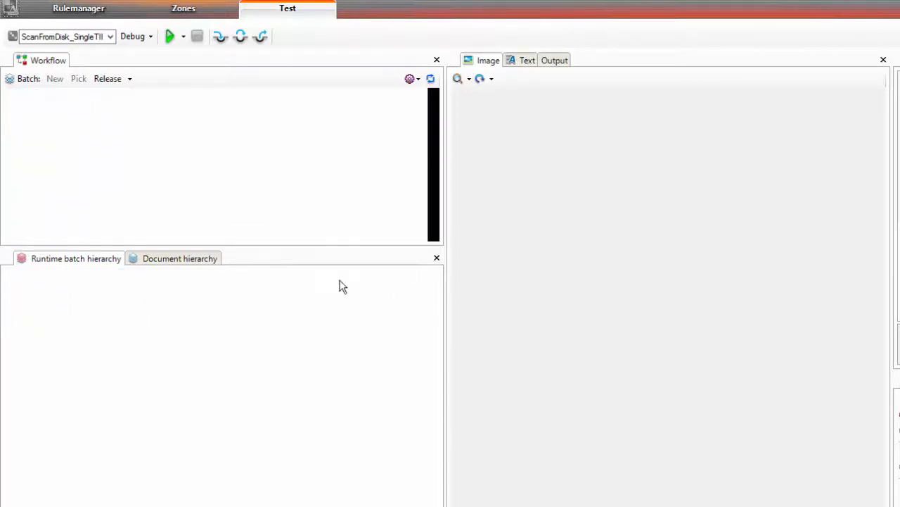
pyautogui.click(171, 37)
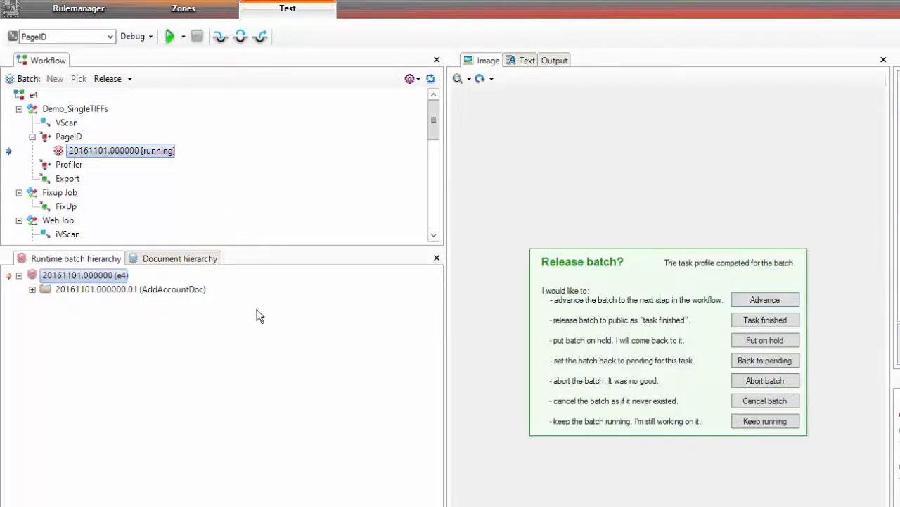
pyautogui.click(757, 299)
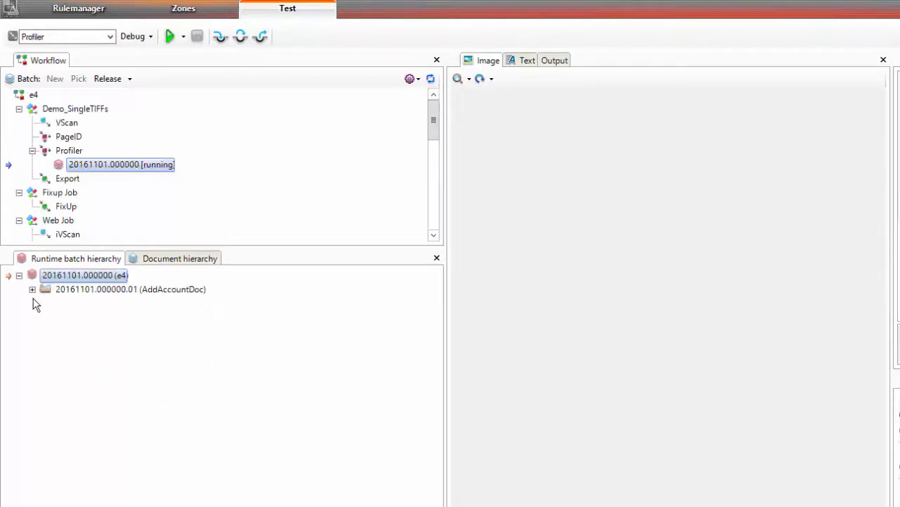
pyautogui.click(32, 289)
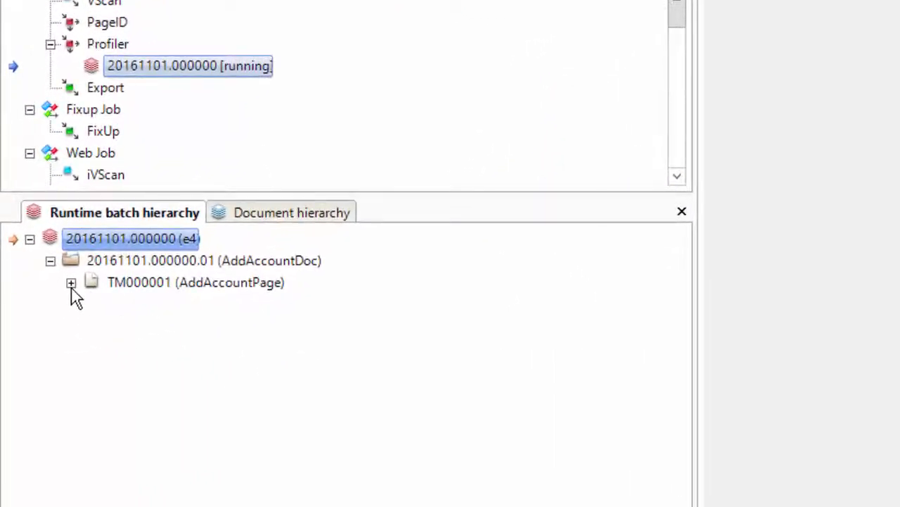
pyautogui.click(71, 284)
pyautogui.click(131, 288)
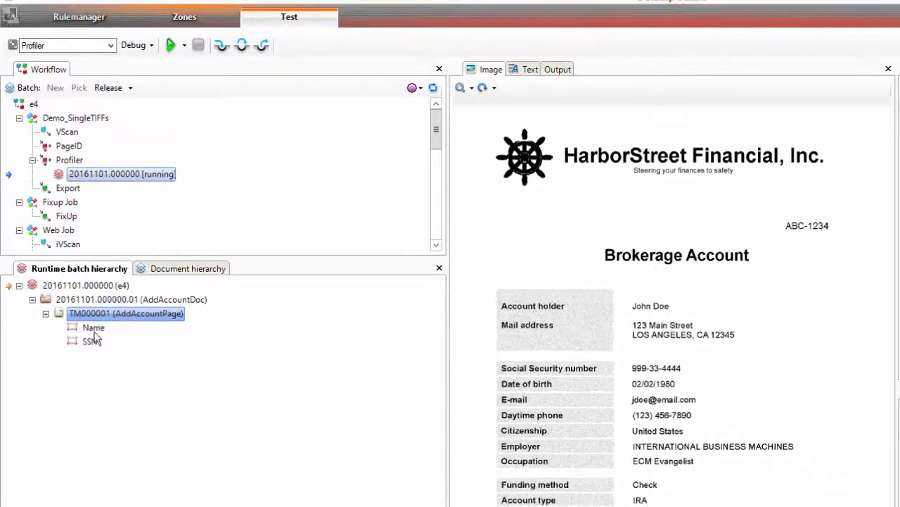
pyautogui.click(92, 340)
pyautogui.click(97, 316)
# Step: Expand the Routing ruleset's rules in Rulemanager and select the SplitBatch action
pyautogui.click(89, 23)
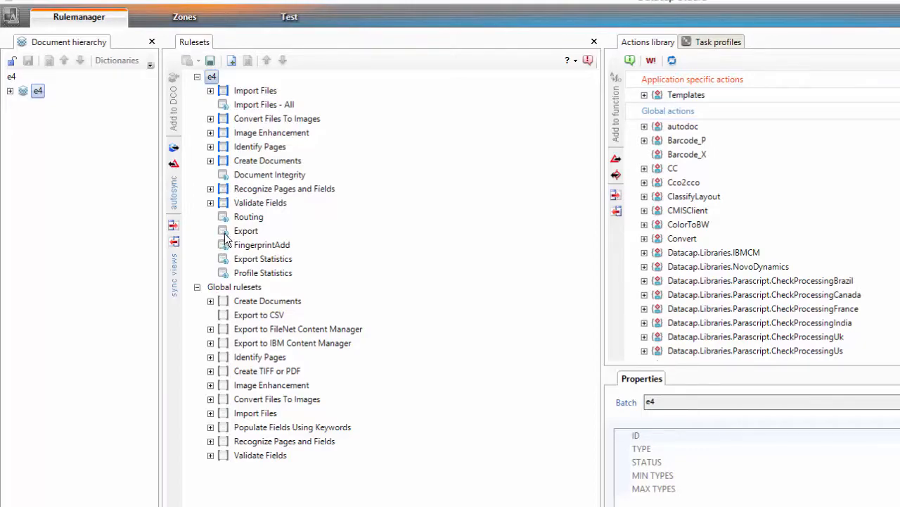
pyautogui.click(223, 218)
pyautogui.click(210, 217)
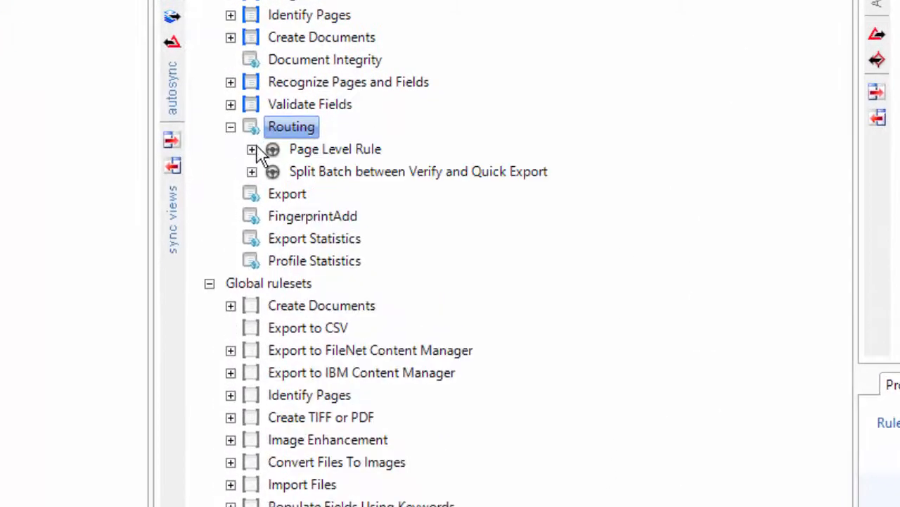
pyautogui.click(252, 171)
pyautogui.click(251, 149)
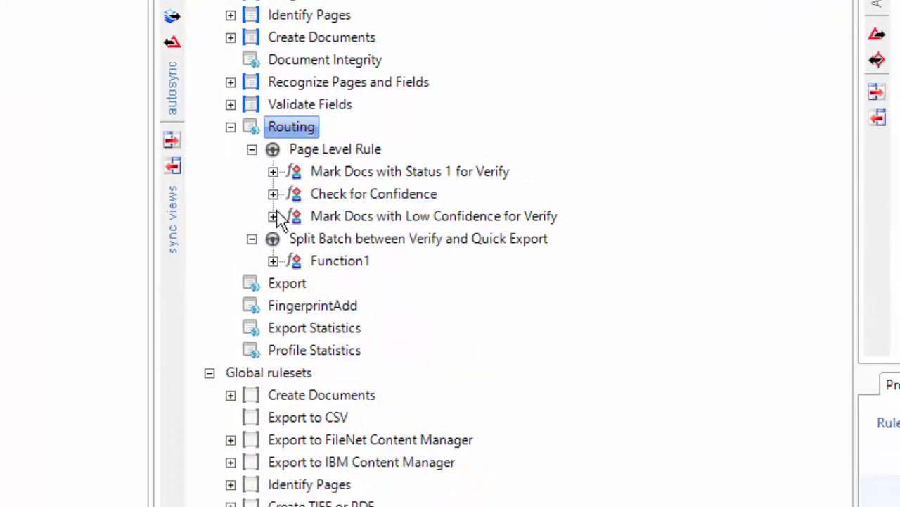
pyautogui.click(273, 261)
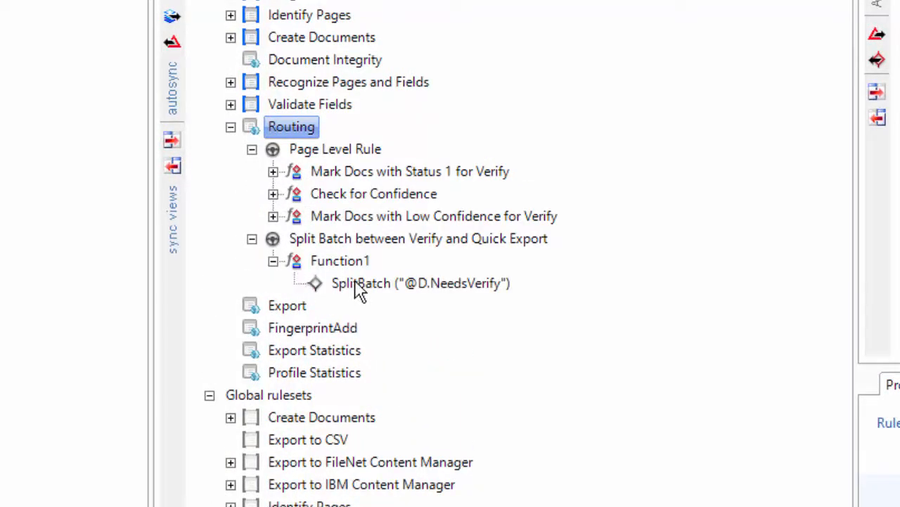
pyautogui.click(273, 170)
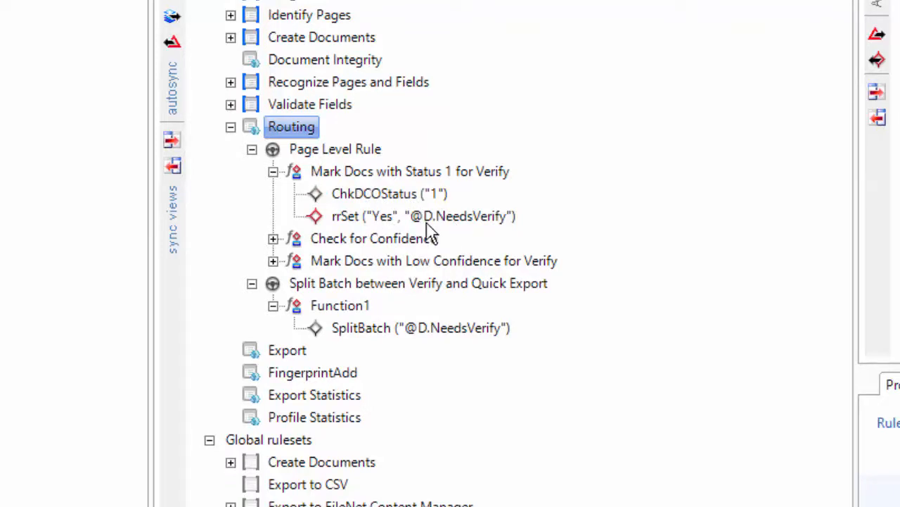
pyautogui.click(367, 328)
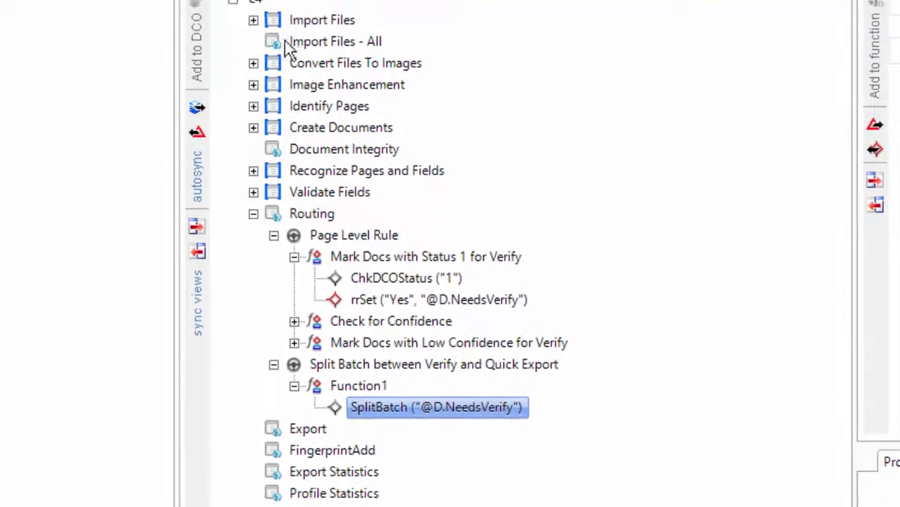
# Step: Lock the Routing ruleset, disable SplitBatch, and publish the ruleset
pyautogui.click(253, 47)
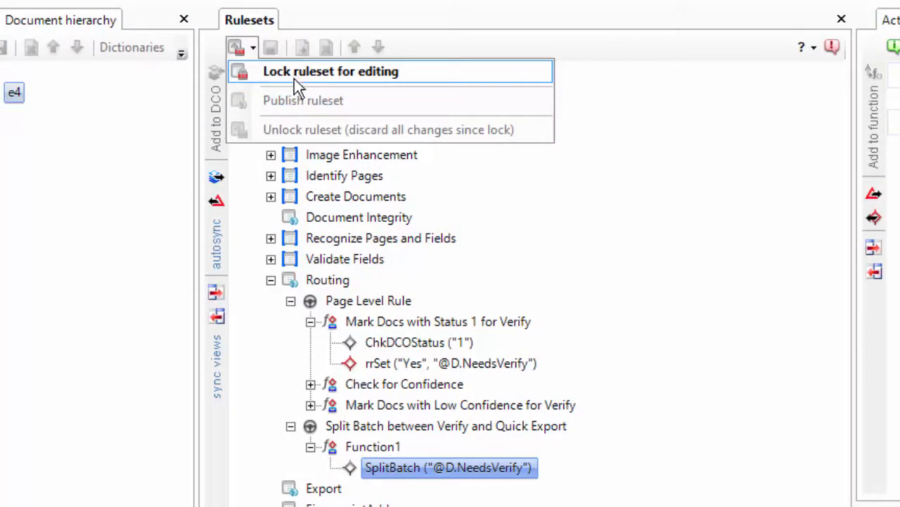
pyautogui.click(297, 72)
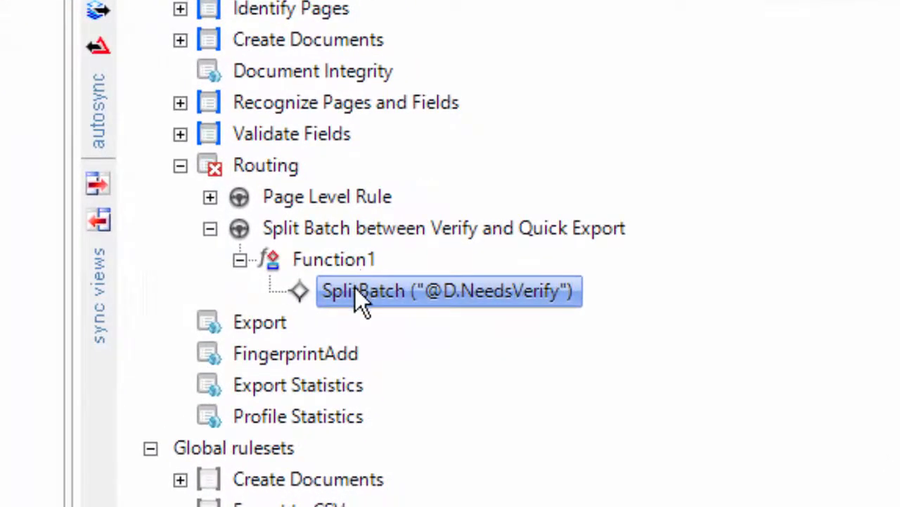
pyautogui.rightClick(355, 289)
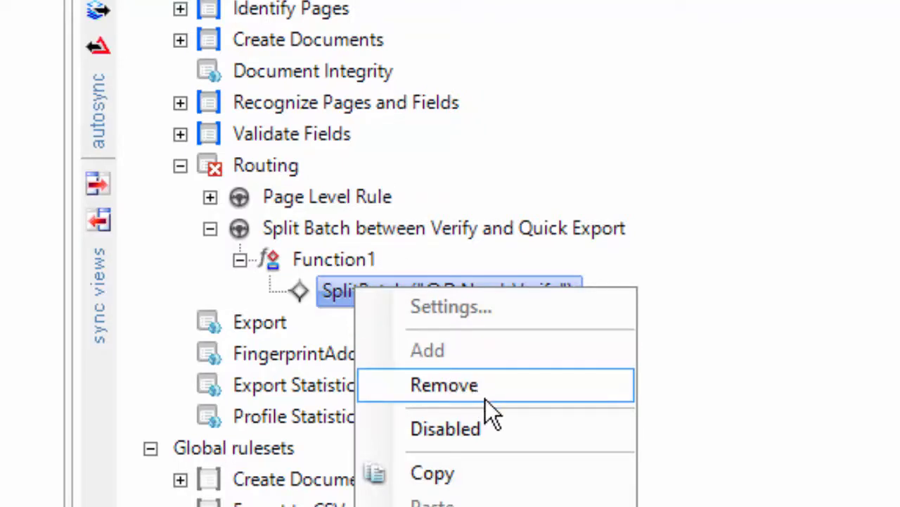
pyautogui.click(478, 427)
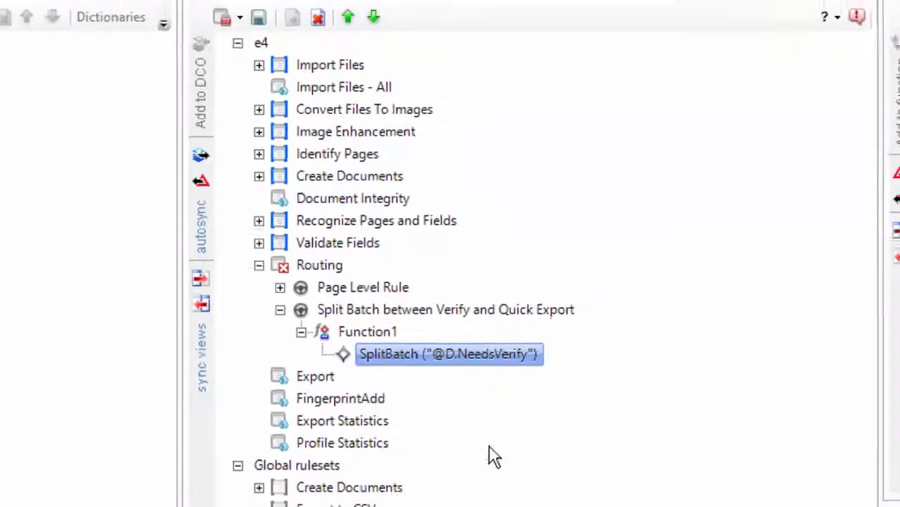
pyautogui.click(249, 40)
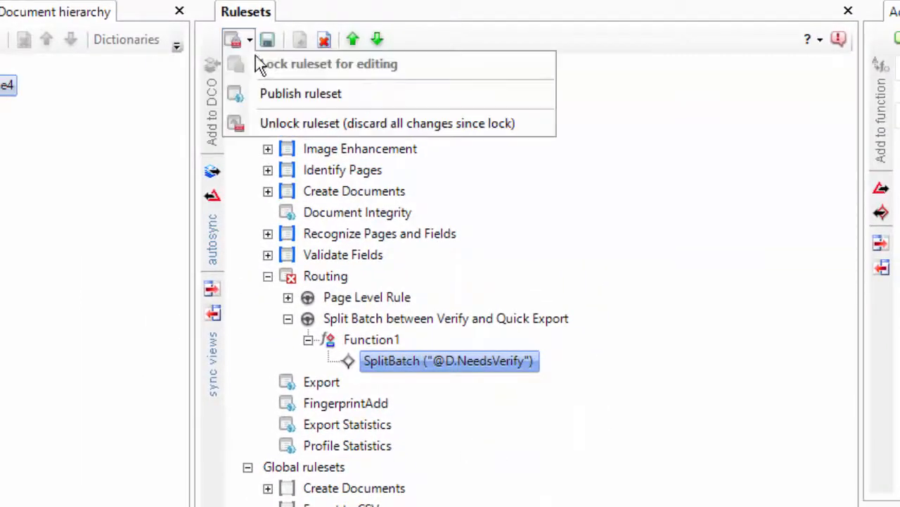
pyautogui.click(276, 95)
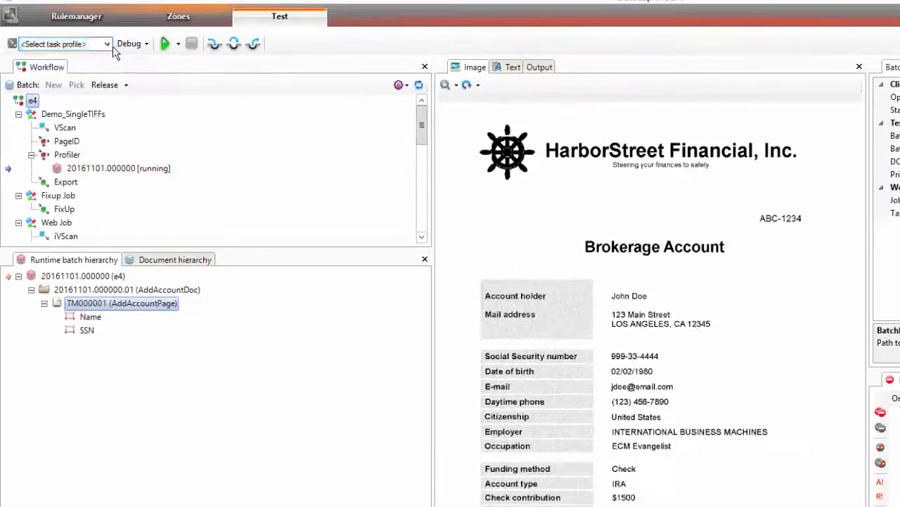
# Step: Rerun the Profiler task profile on the test batch and keep the batch running
pyautogui.click(63, 44)
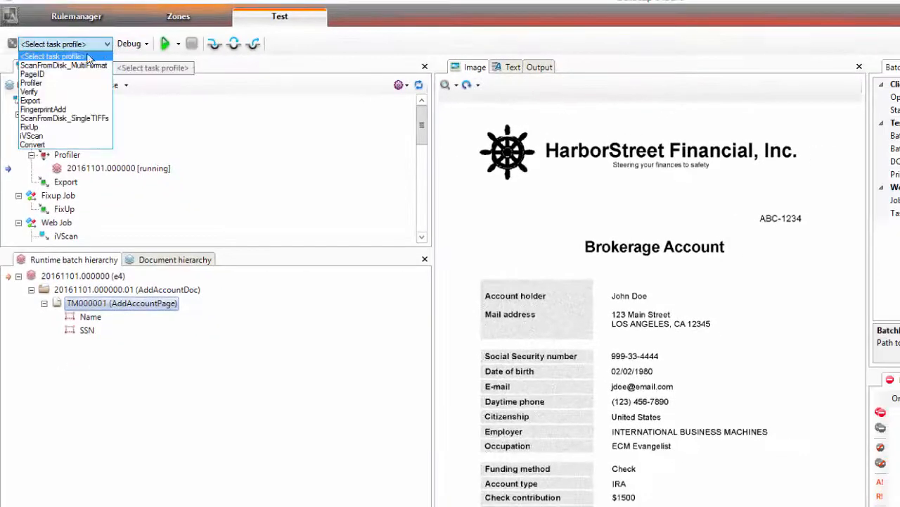
pyautogui.click(48, 83)
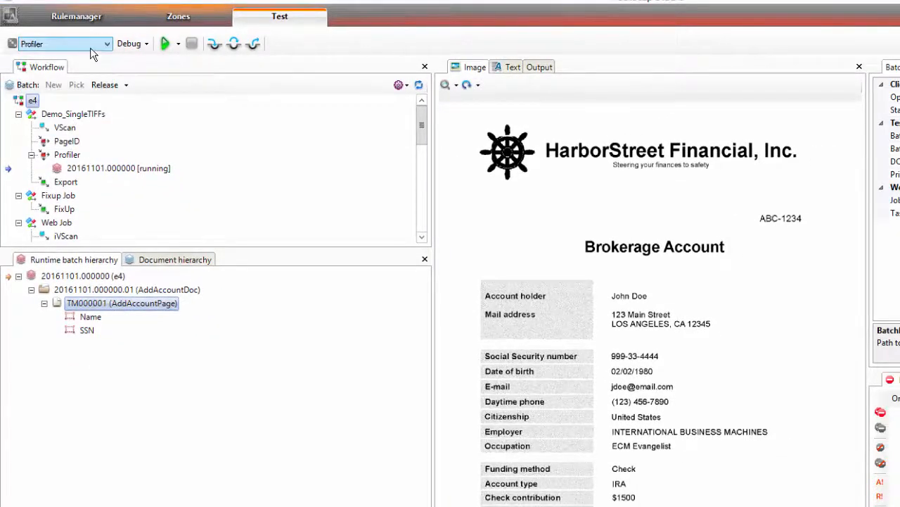
pyautogui.click(165, 44)
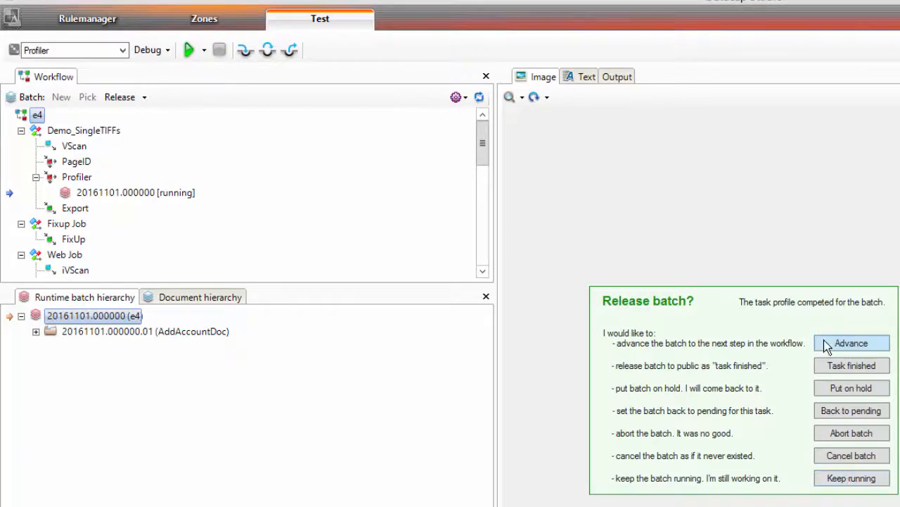
pyautogui.click(851, 484)
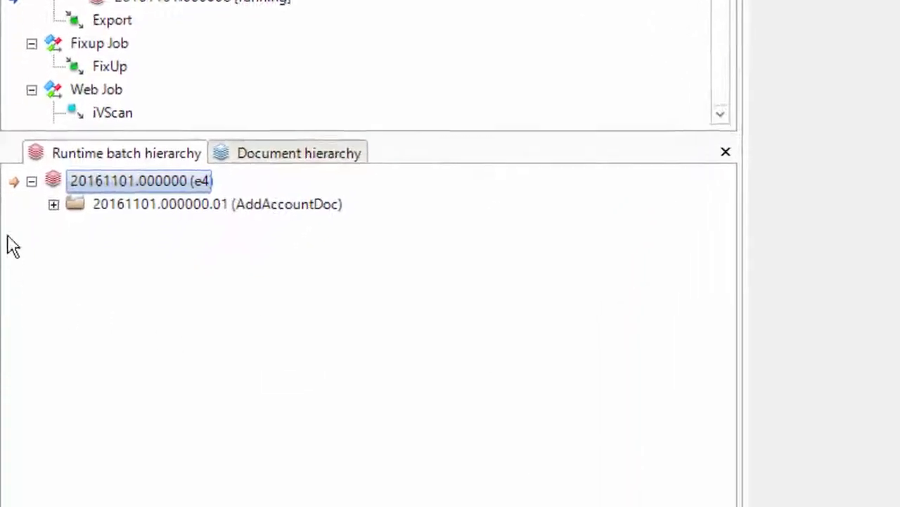
# Step: Check TM000001's Name and SSN values in AddAccountDoc, then advance the batch to Export
pyautogui.click(35, 332)
pyautogui.click(81, 197)
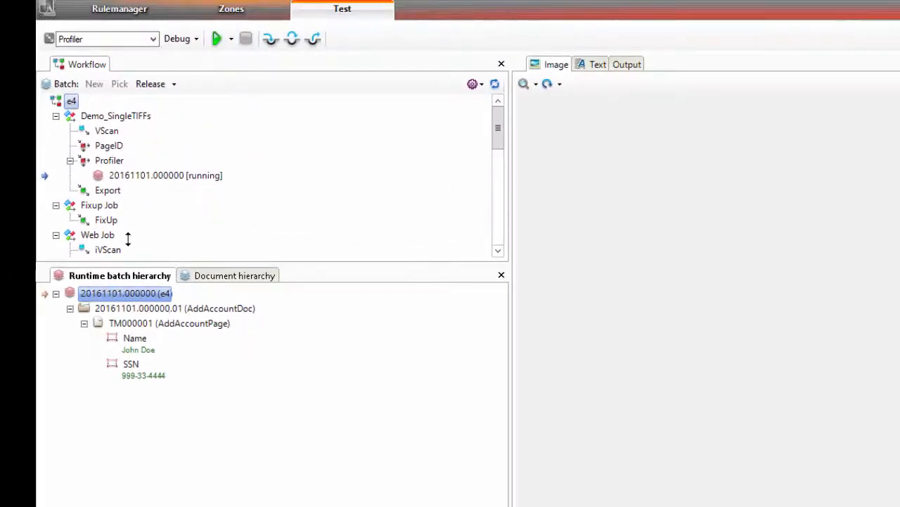
pyautogui.rightClick(128, 176)
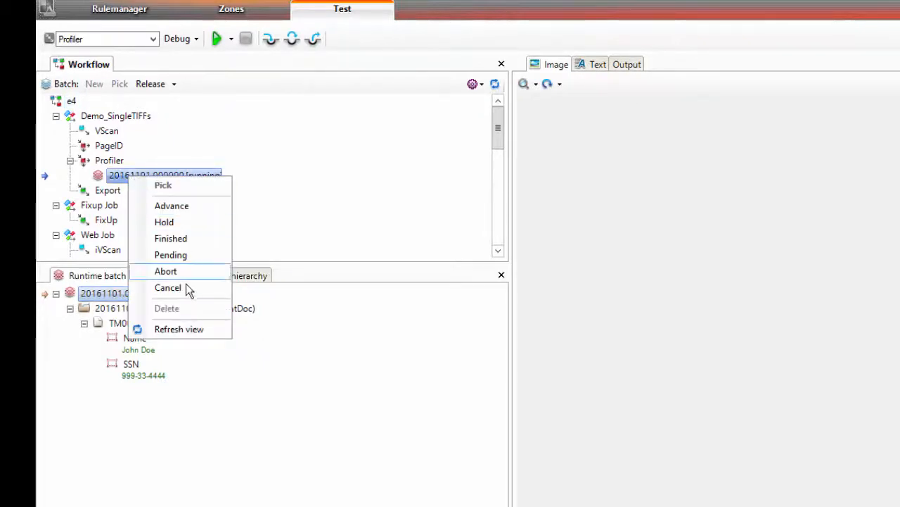
pyautogui.click(176, 207)
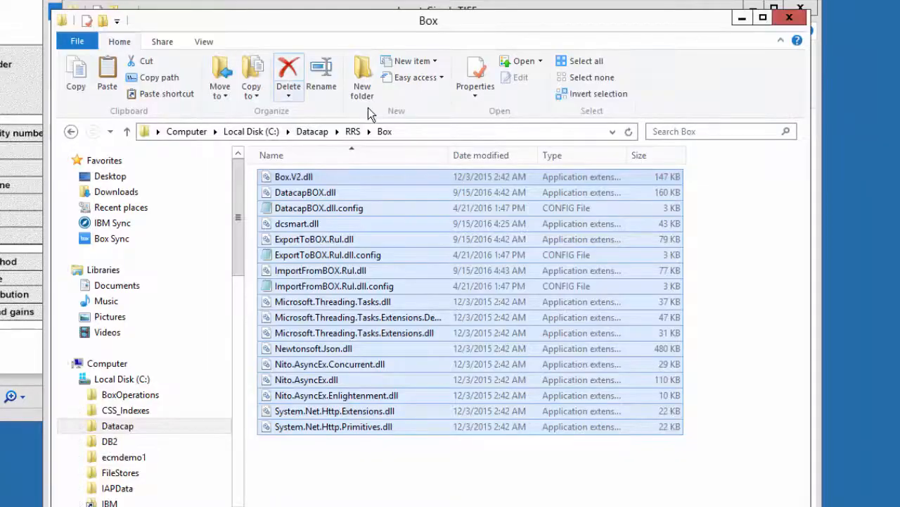
# Step: Copy all the Box DLL and config files from C:\Datacap\RRS\Box
pyautogui.click(313, 132)
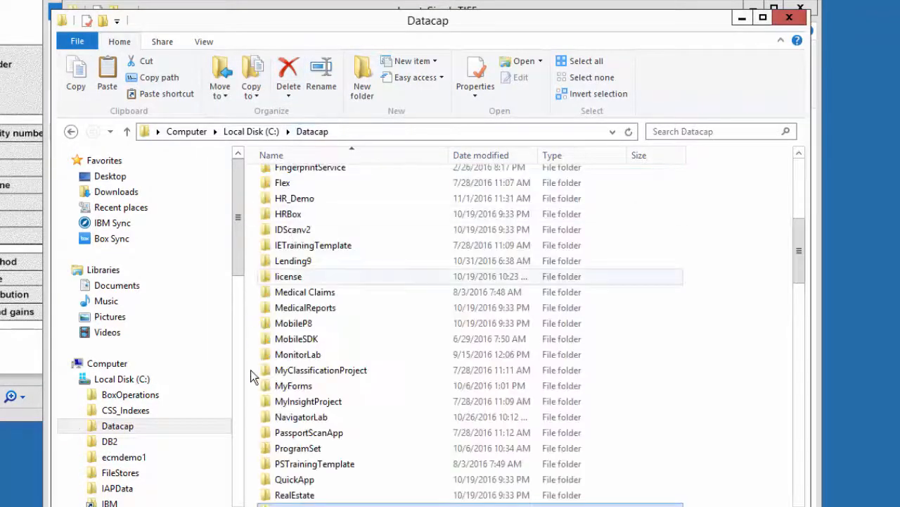
pyautogui.doubleClick(286, 504)
pyautogui.doubleClick(285, 195)
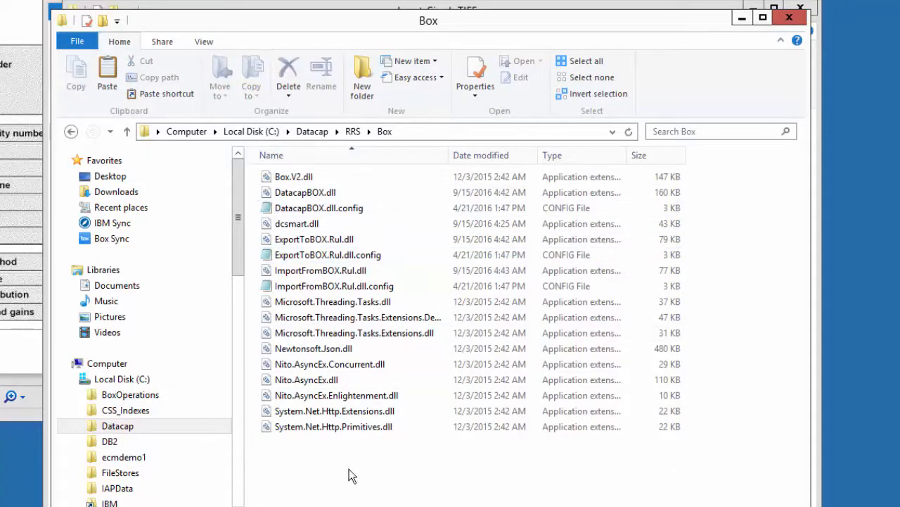
pyautogui.moveTo(379, 482); pyautogui.dragTo(254, 164)
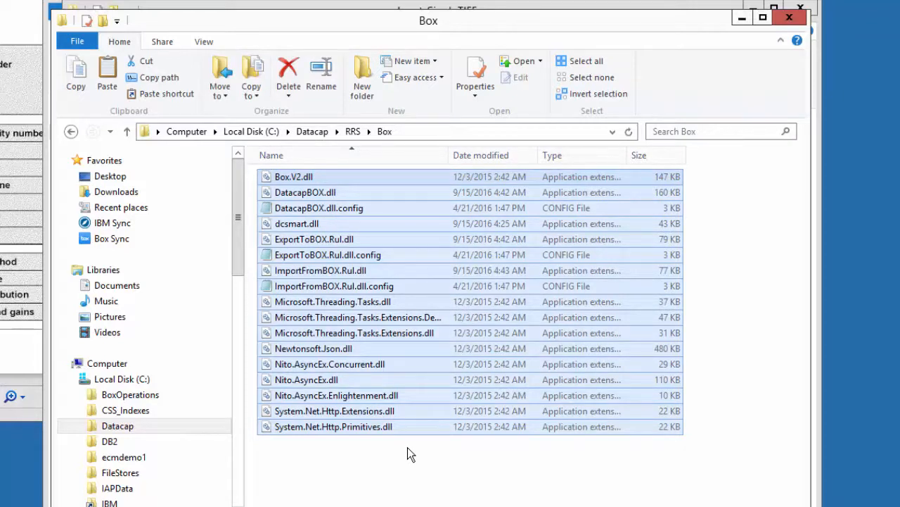
pyautogui.hotkey('ctrl', 'c')
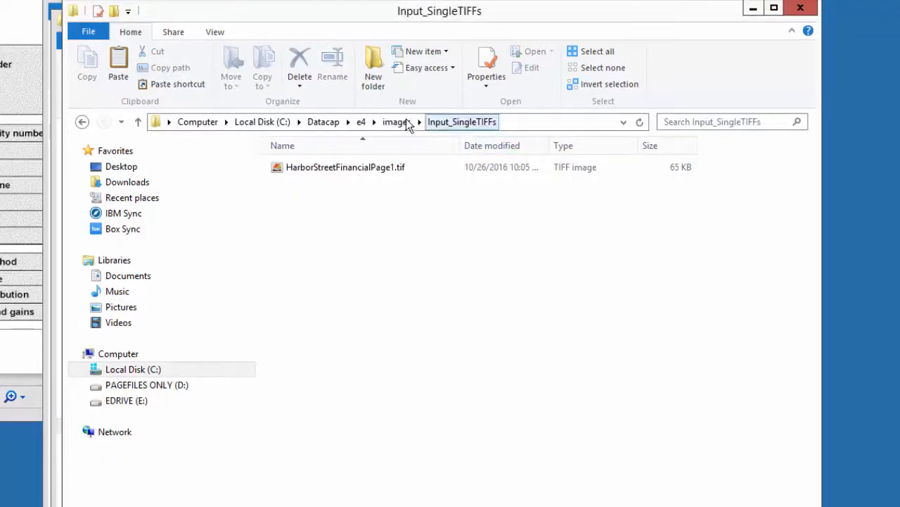
# Step: Paste the Box files into the e4 application's dco_e4\rules folder and select DatacapBOX.dll.config
pyautogui.click(362, 121)
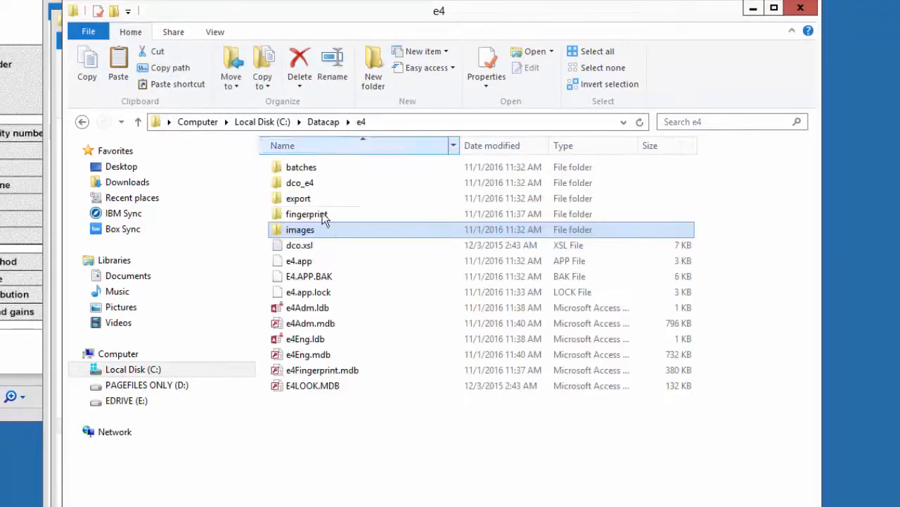
pyautogui.click(297, 184)
pyautogui.doubleClick(296, 184)
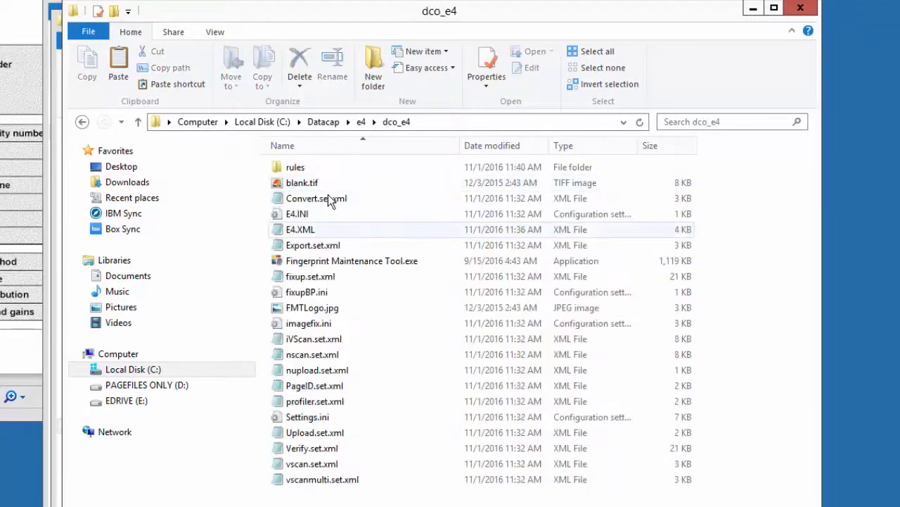
pyautogui.doubleClick(288, 168)
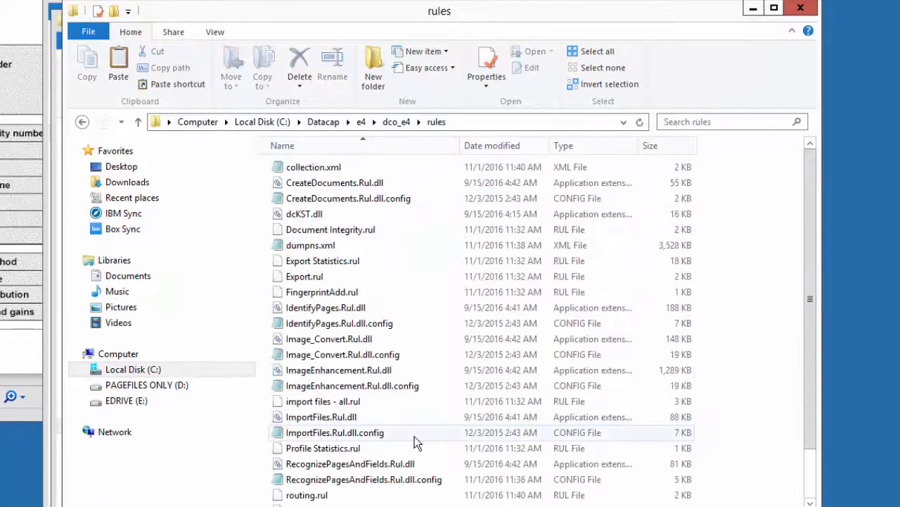
pyautogui.hotkey('ctrl', 'v')
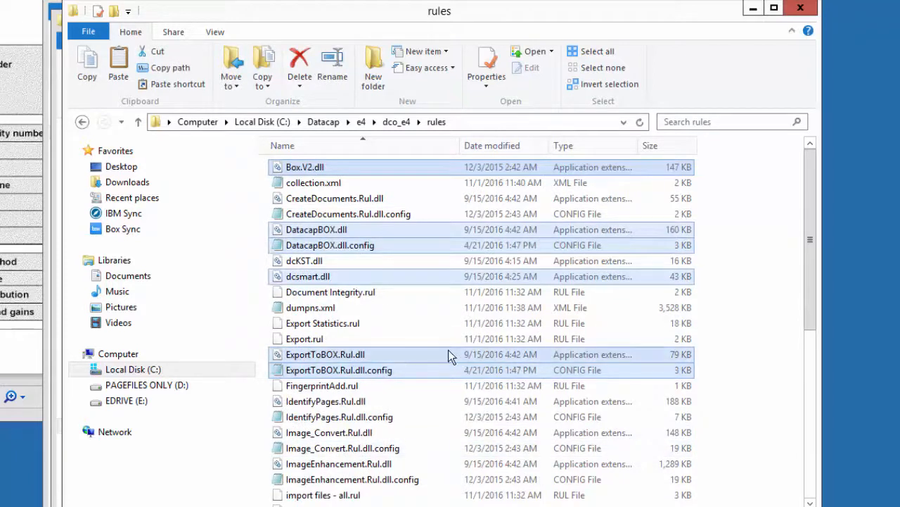
pyautogui.click(408, 448)
pyautogui.click(347, 248)
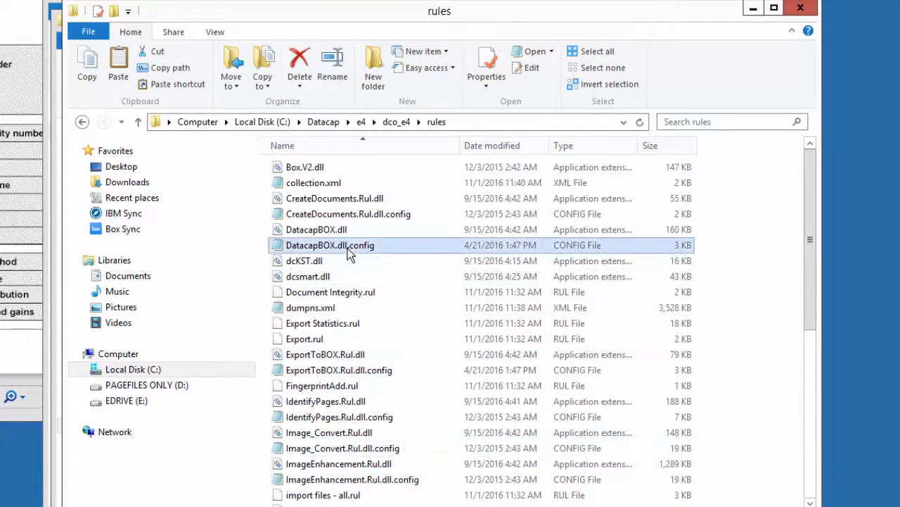
# Step: Open DatacapBOX.dll.config from the rules folder in Notepad++
pyautogui.rightClick(328, 245)
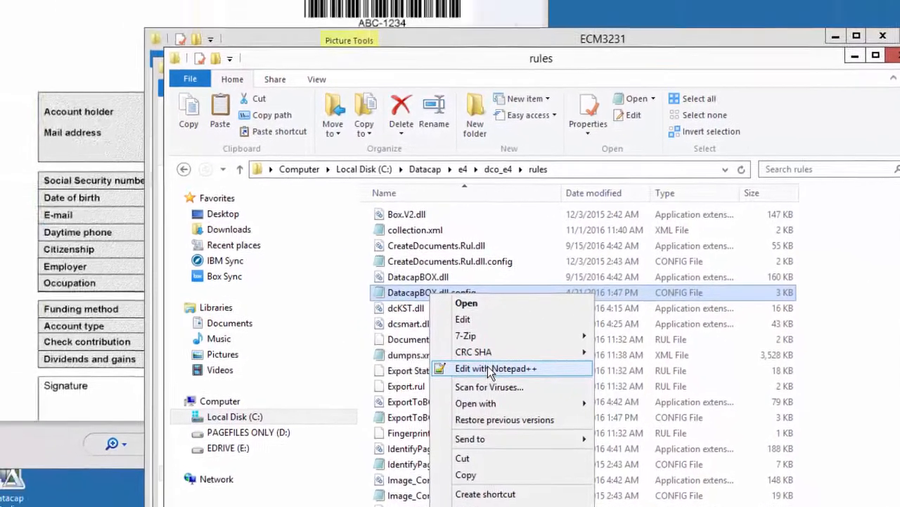
pyautogui.click(388, 321)
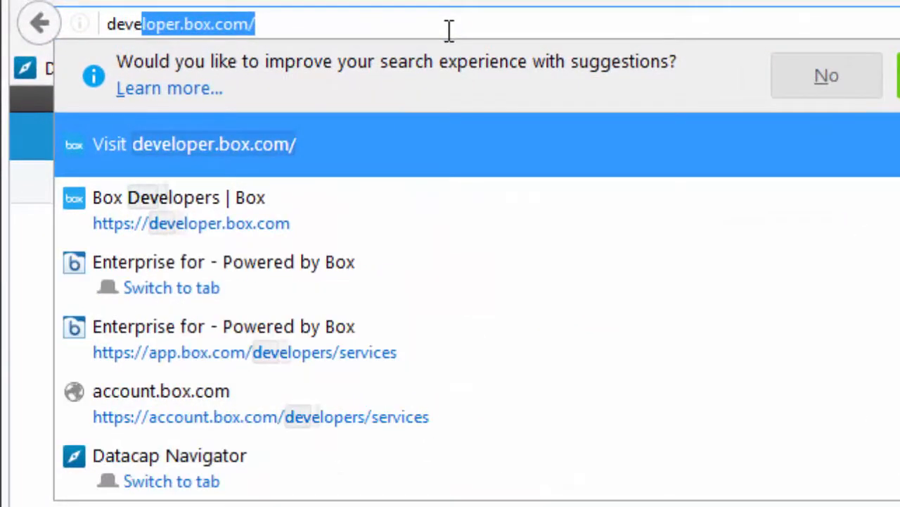
# Step: Go to developer.box.com and start the Box login
pyautogui.write('loper')
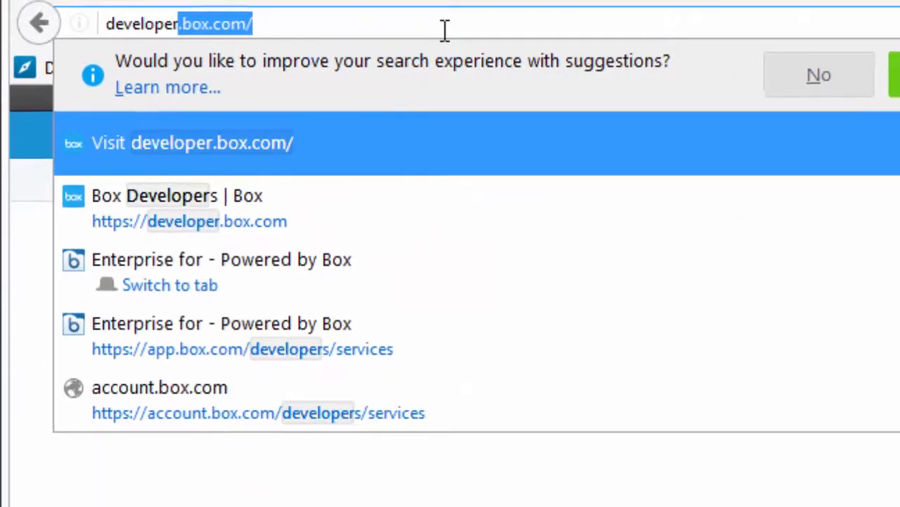
pyautogui.press('Return')
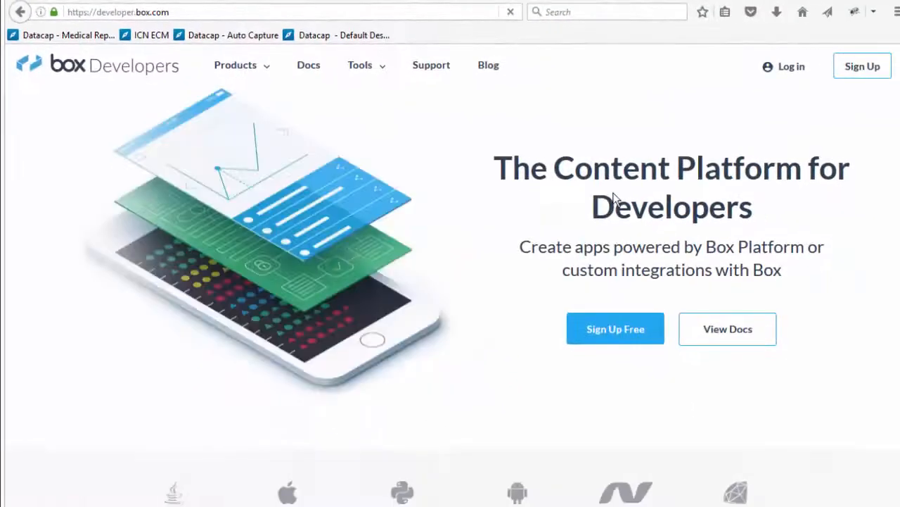
pyautogui.click(798, 74)
# Step: Sign in with the saved account e-mail and password, then open ecm3231 for editing
pyautogui.click(390, 240)
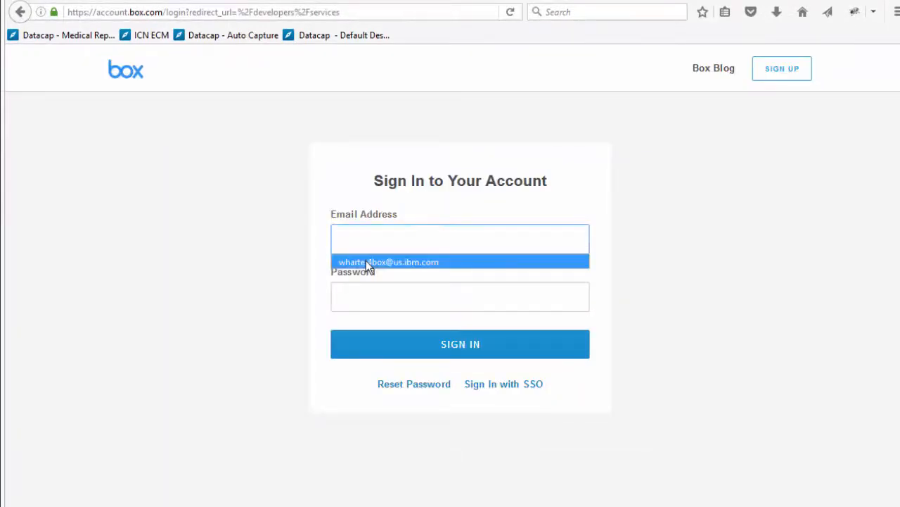
pyautogui.click(368, 262)
pyautogui.click(380, 292)
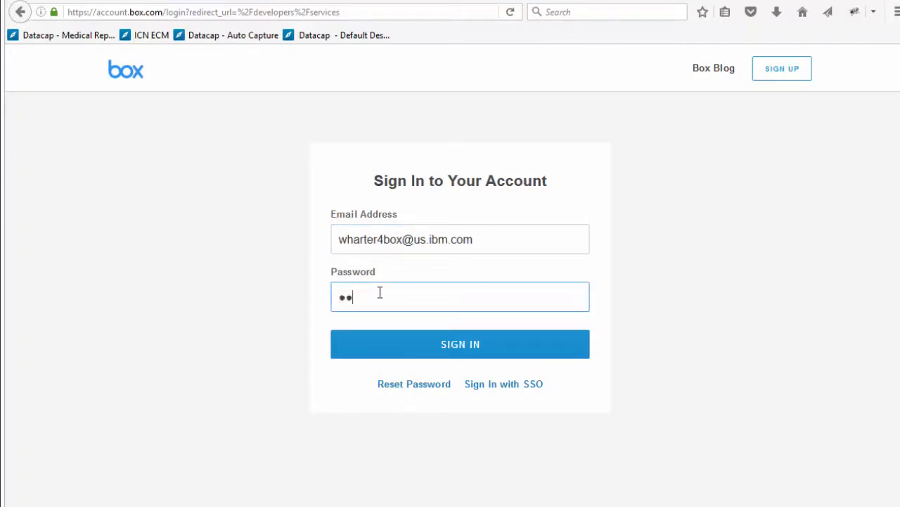
pyautogui.write('•••••••••')
pyautogui.click(405, 350)
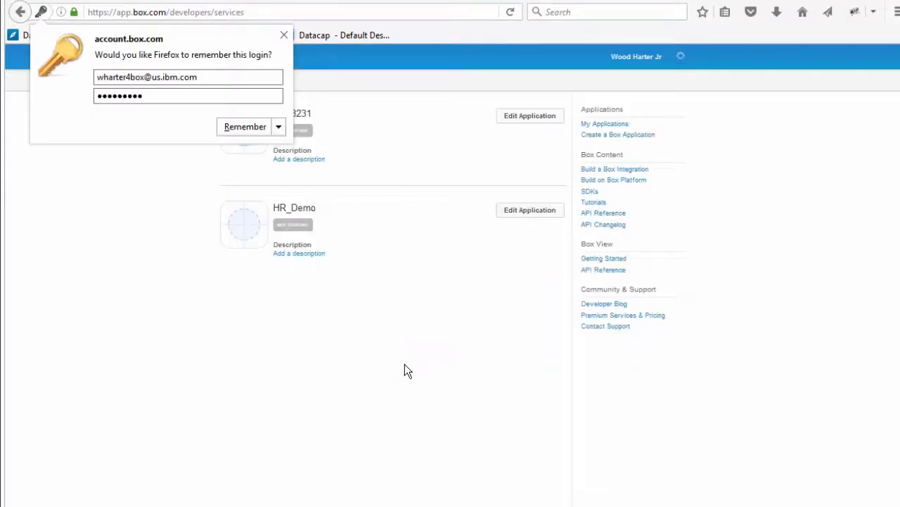
pyautogui.click(284, 35)
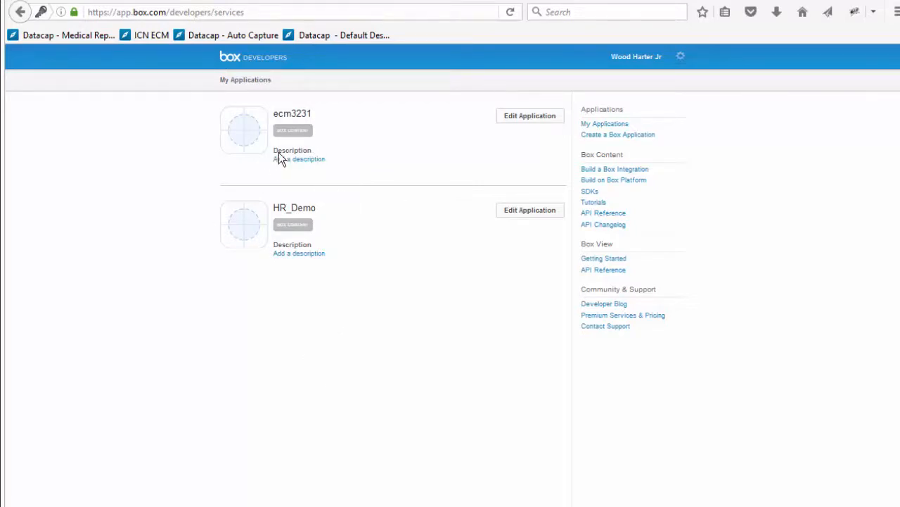
pyautogui.click(548, 124)
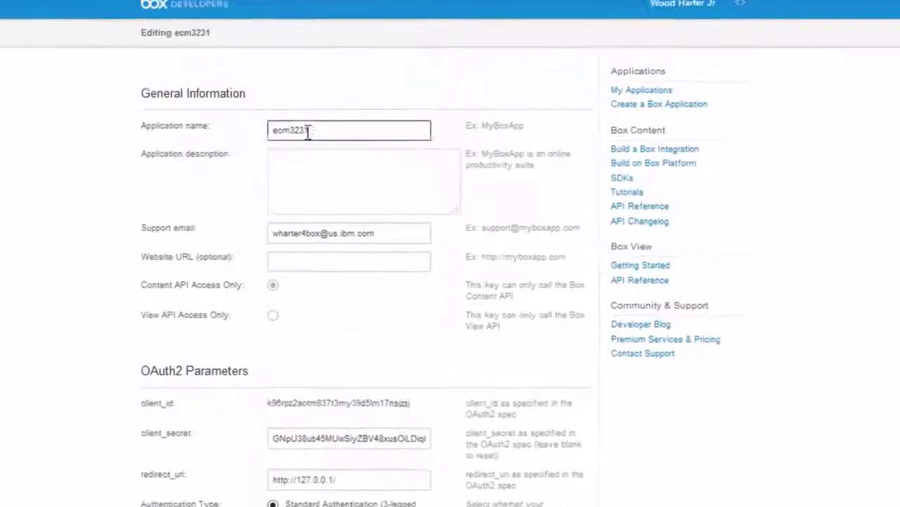
# Step: Rename the ecm3231 application to e4 and save it
pyautogui.moveTo(308, 131); pyautogui.dragTo(245, 127)
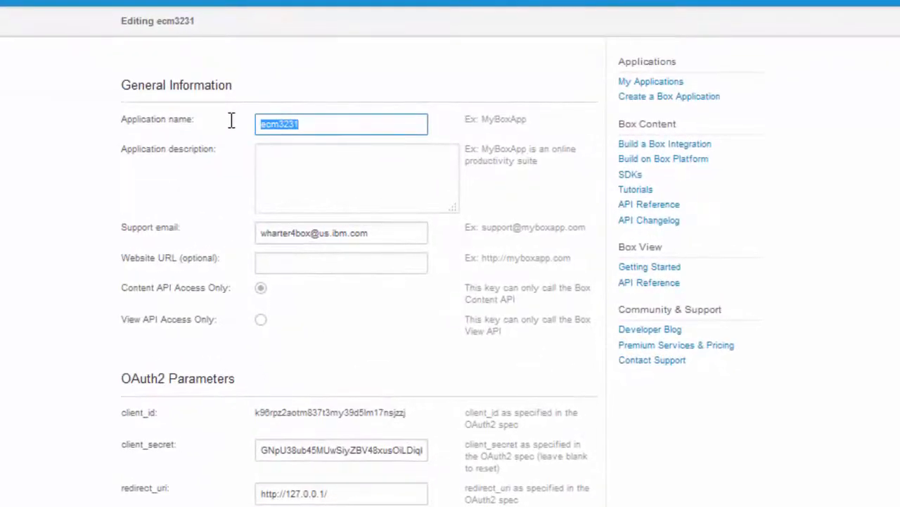
pyautogui.write('e4')
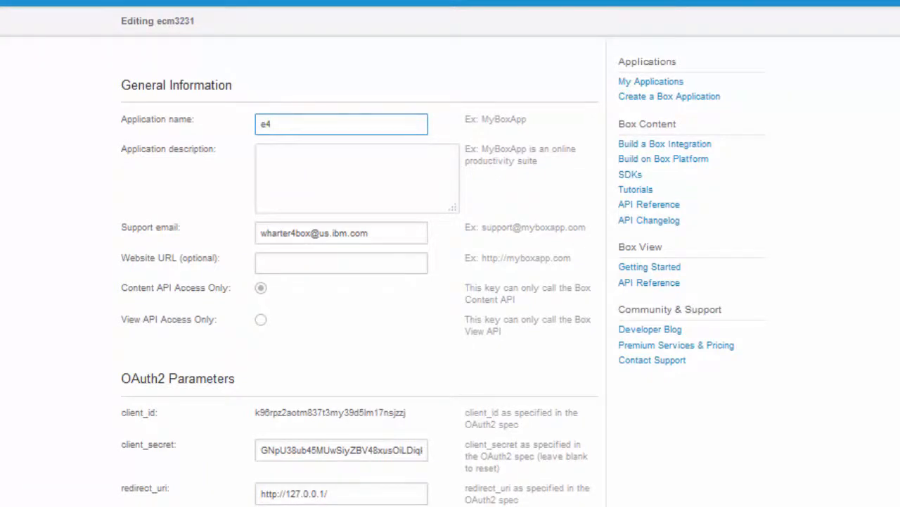
pyautogui.scroll(-2, 450, 281)
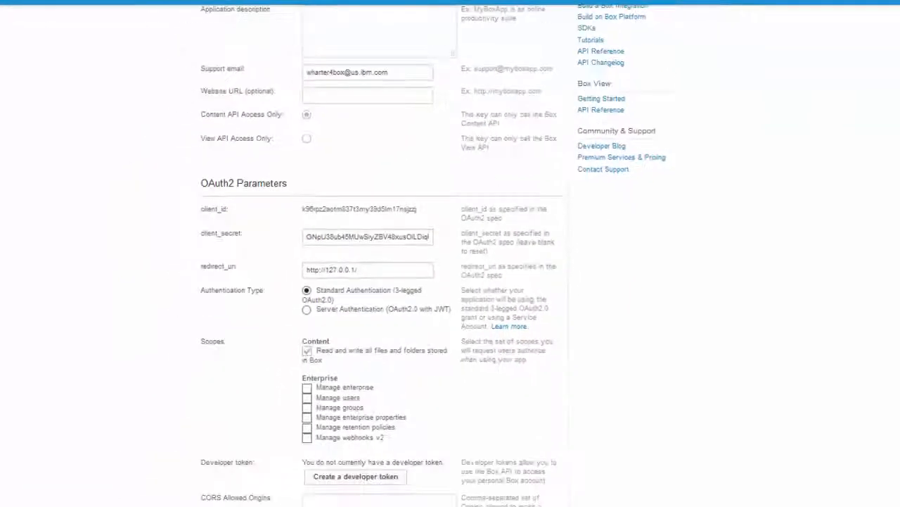
pyautogui.scroll(-15, 880, 351)
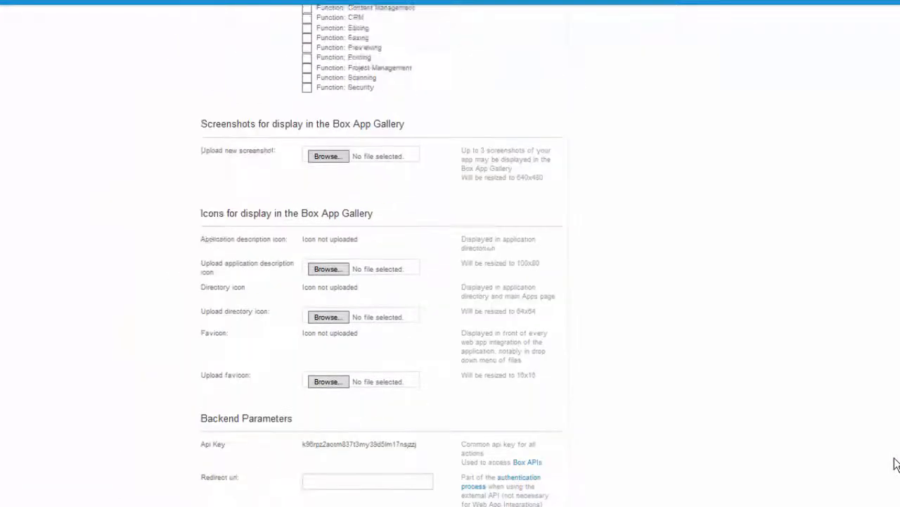
pyautogui.click(358, 464)
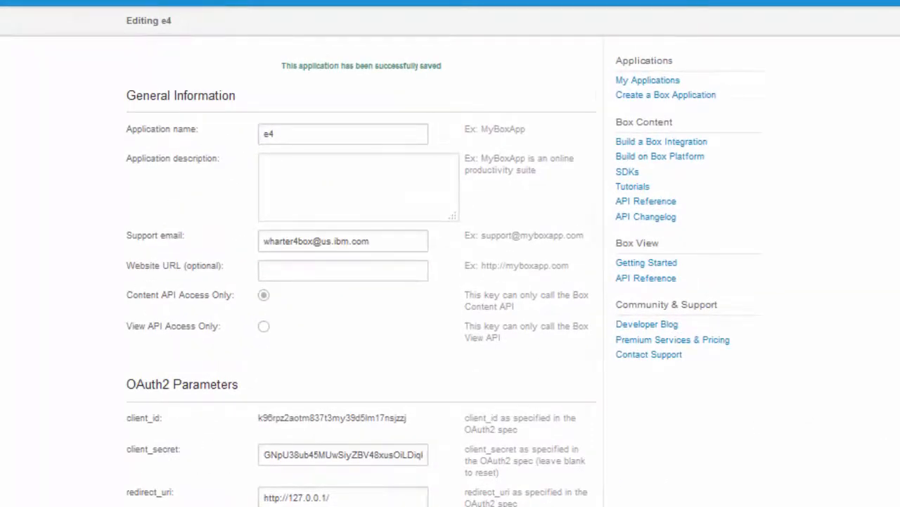
# Step: Select and copy the application's client_id value
pyautogui.scroll(-3, 451, 281)
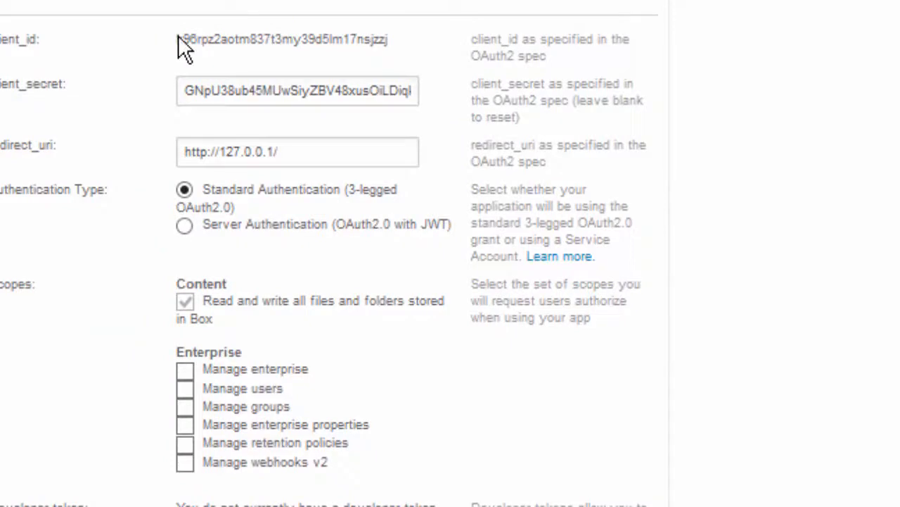
pyautogui.moveTo(176, 39); pyautogui.dragTo(391, 36)
pyautogui.hotkey('ctrl', 'c')
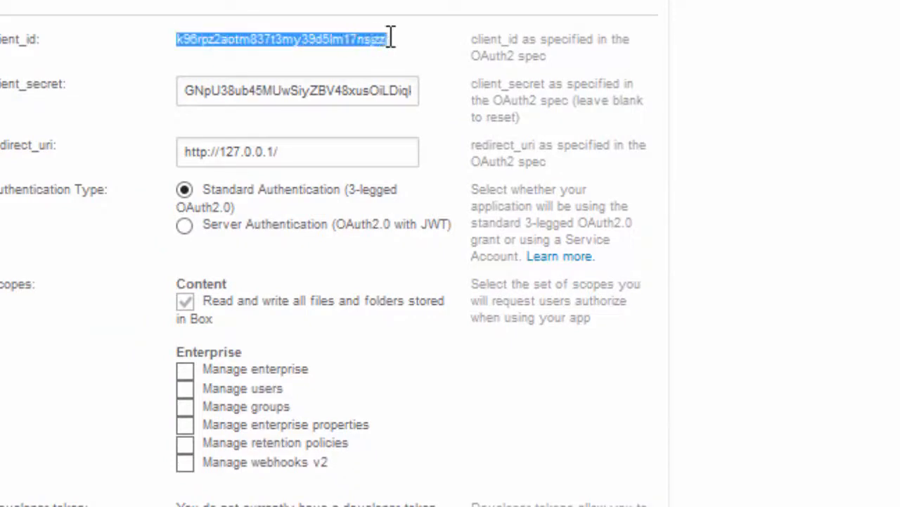
pyautogui.click(391, 38)
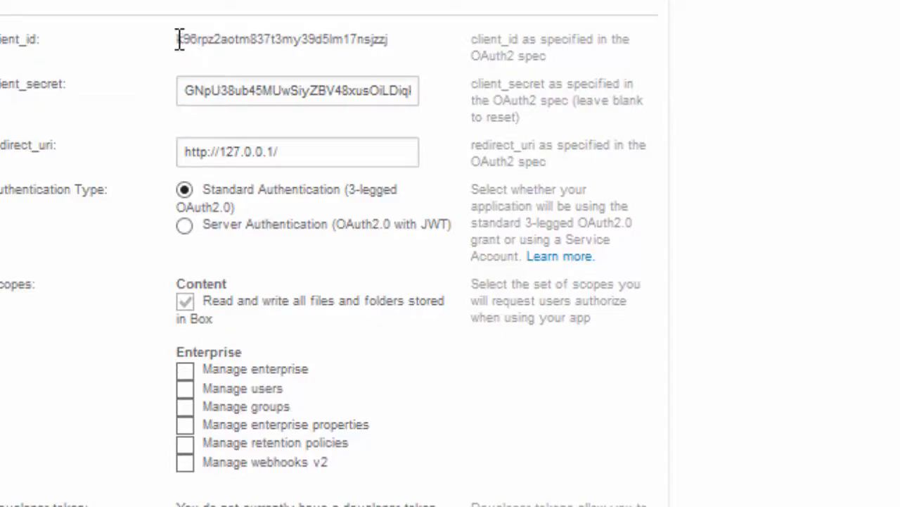
pyautogui.moveTo(178, 39); pyautogui.dragTo(384, 50)
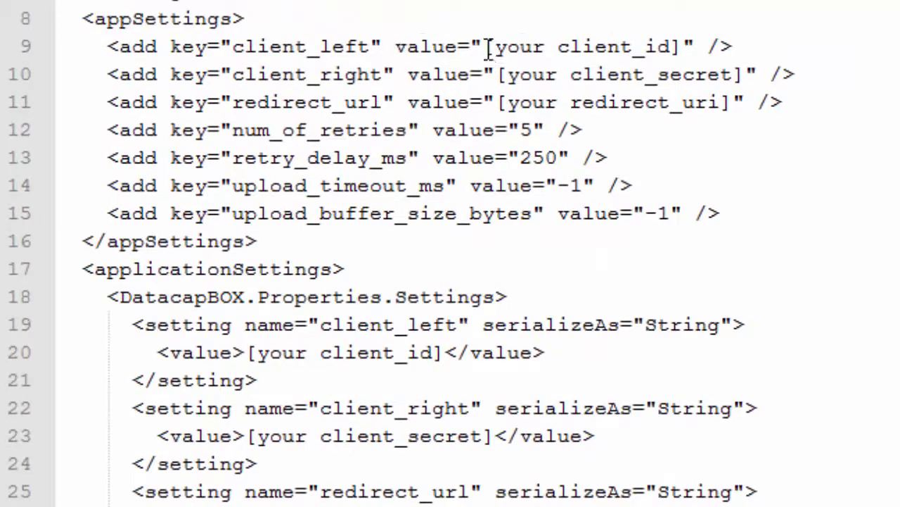
# Step: Paste the Box client ID over the placeholders on lines 9 and 20
pyautogui.moveTo(488, 45); pyautogui.dragTo(685, 47)
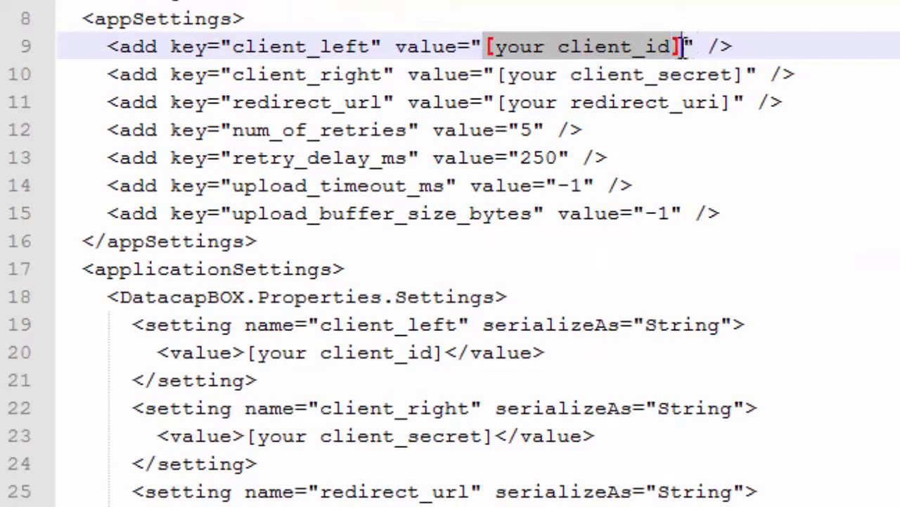
pyautogui.hotkey('ctrl', 'v')
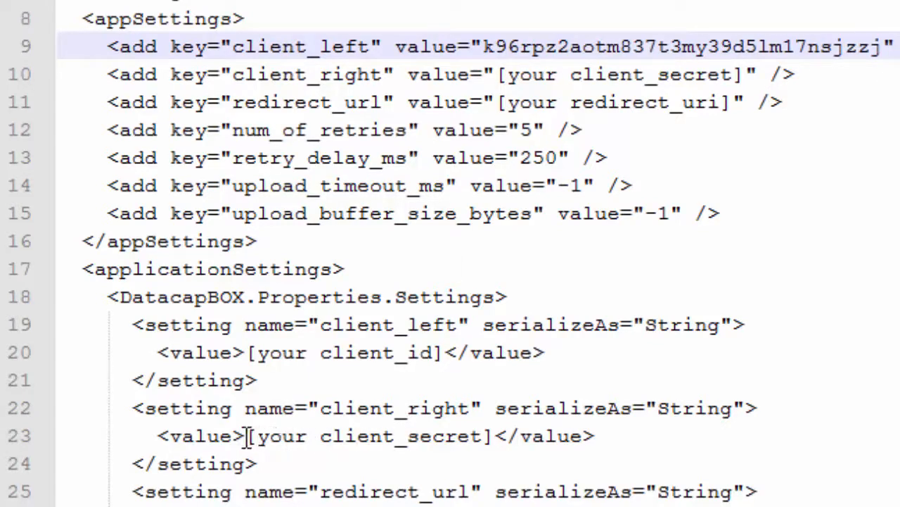
pyautogui.moveTo(248, 352); pyautogui.dragTo(441, 352)
pyautogui.hotkey('ctrl', 'v')
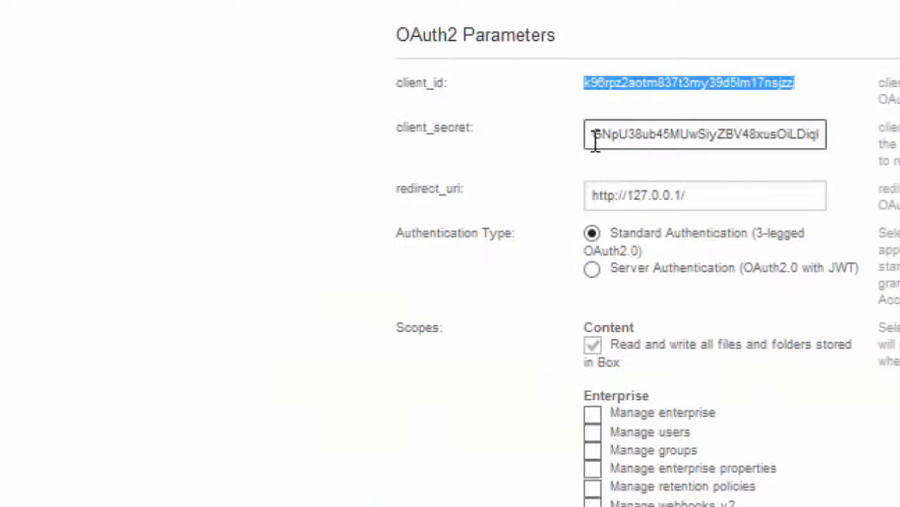
# Step: Copy the Box client secret and paste it over the placeholders on lines 10 and 23
pyautogui.moveTo(595, 140); pyautogui.dragTo(876, 140)
pyautogui.hotkey('ctrl', 'c')
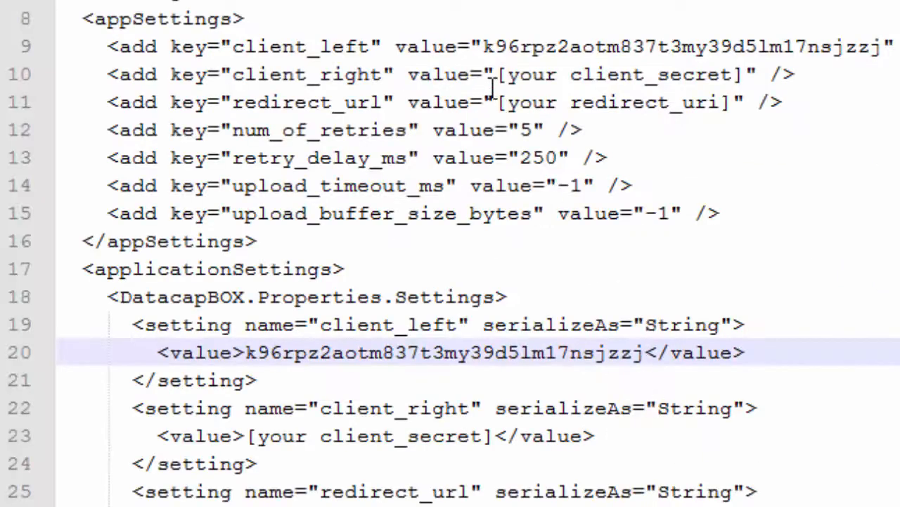
pyautogui.moveTo(498, 74); pyautogui.dragTo(742, 74)
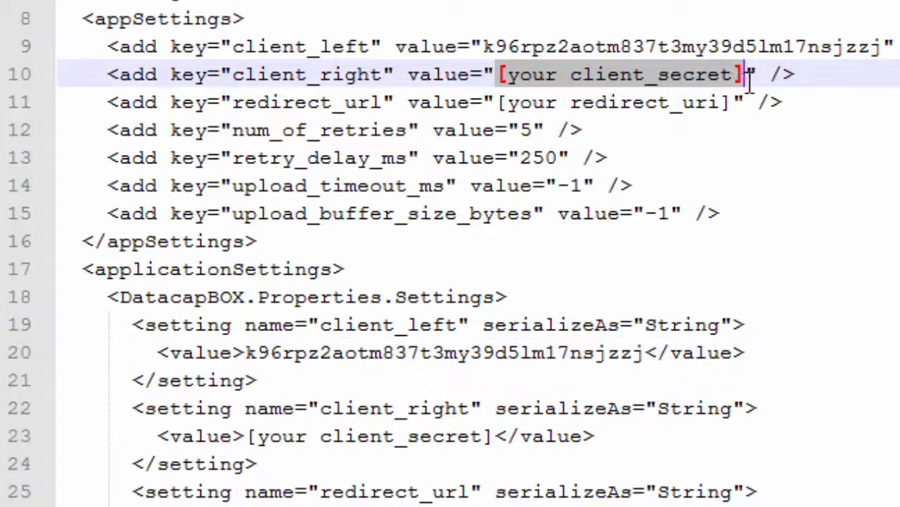
pyautogui.hotkey('ctrl', 'v')
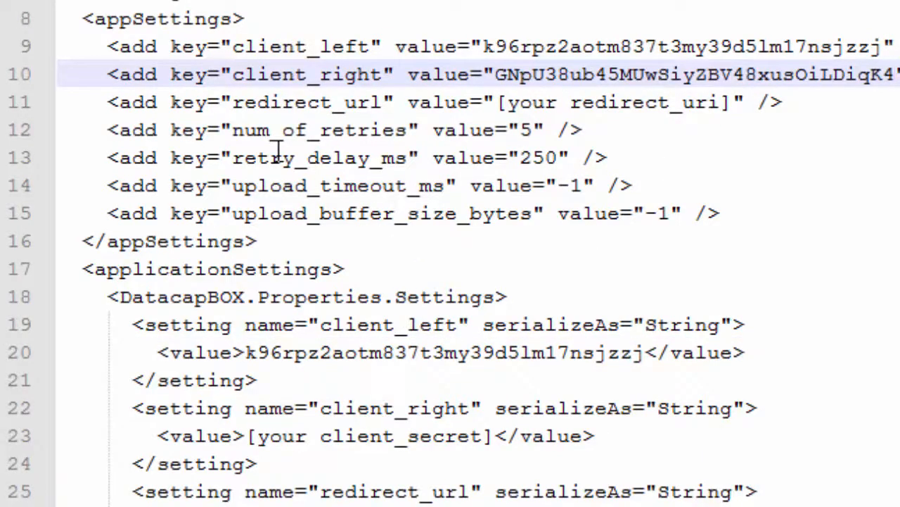
pyautogui.moveTo(251, 436); pyautogui.dragTo(496, 436)
pyautogui.hotkey('ctrl', 'v')
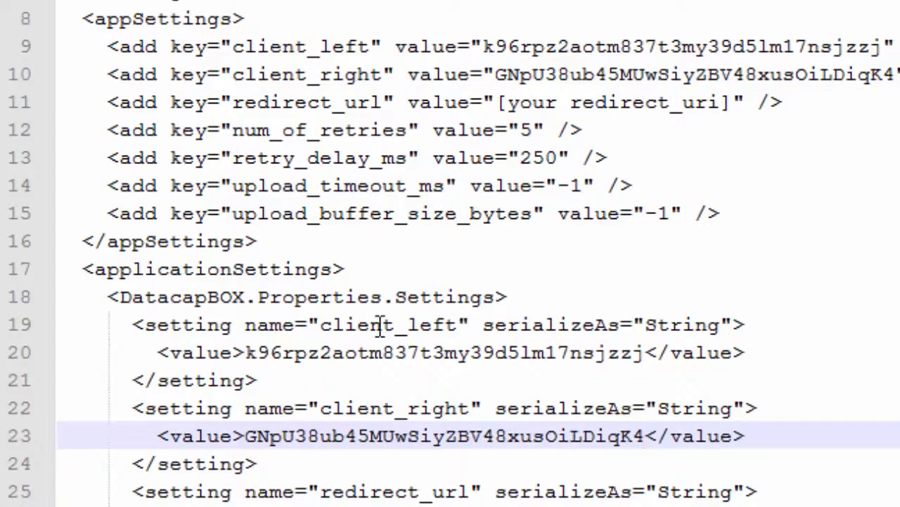
pyautogui.moveTo(498, 103); pyautogui.dragTo(735, 112)
pyautogui.write('http://')
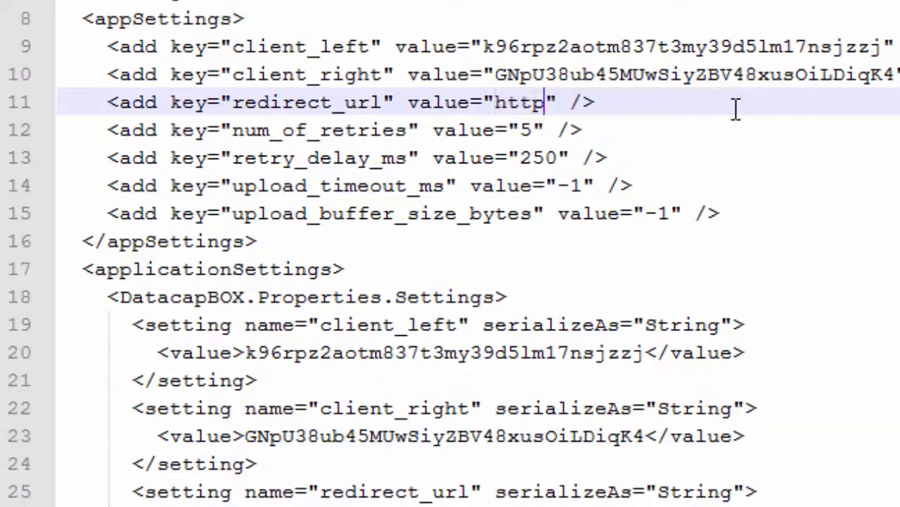
pyautogui.write('127.0.0')
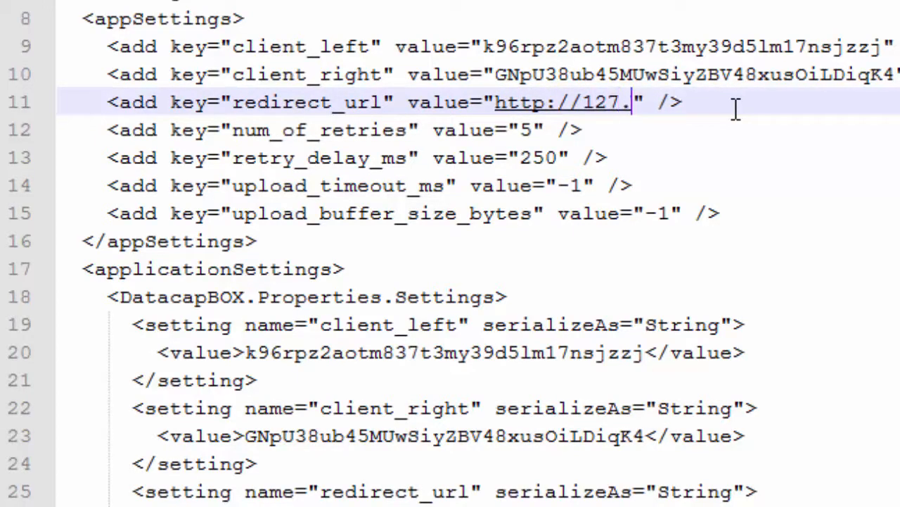
pyautogui.write('.1/')
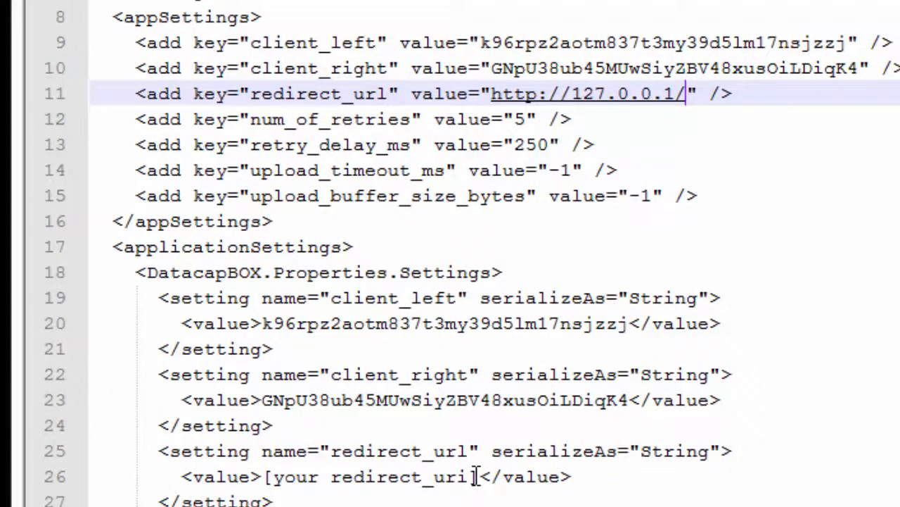
pyautogui.moveTo(479, 477); pyautogui.dragTo(268, 477)
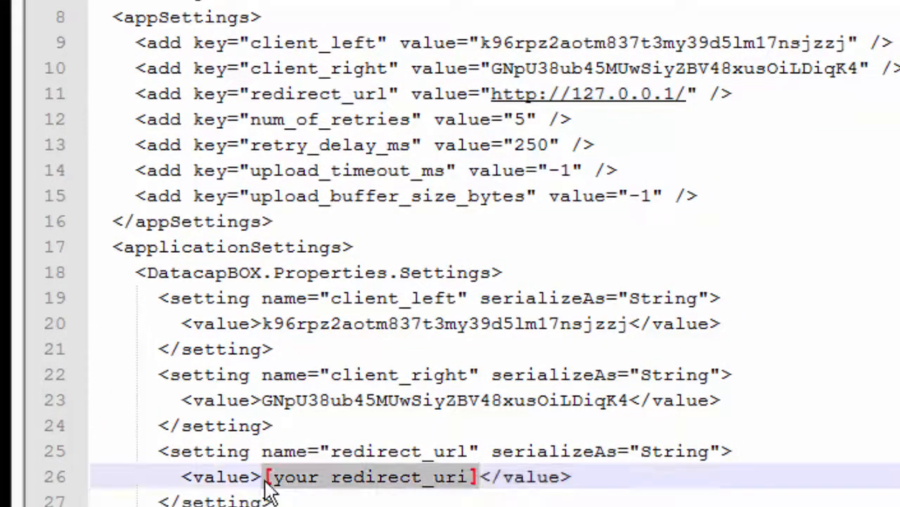
pyautogui.write('h')
pyautogui.write('p://')
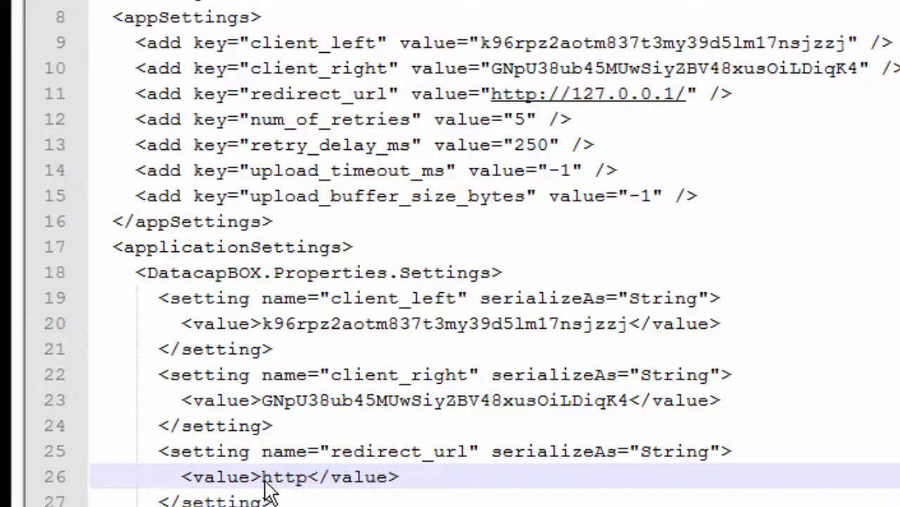
pyautogui.write('1')
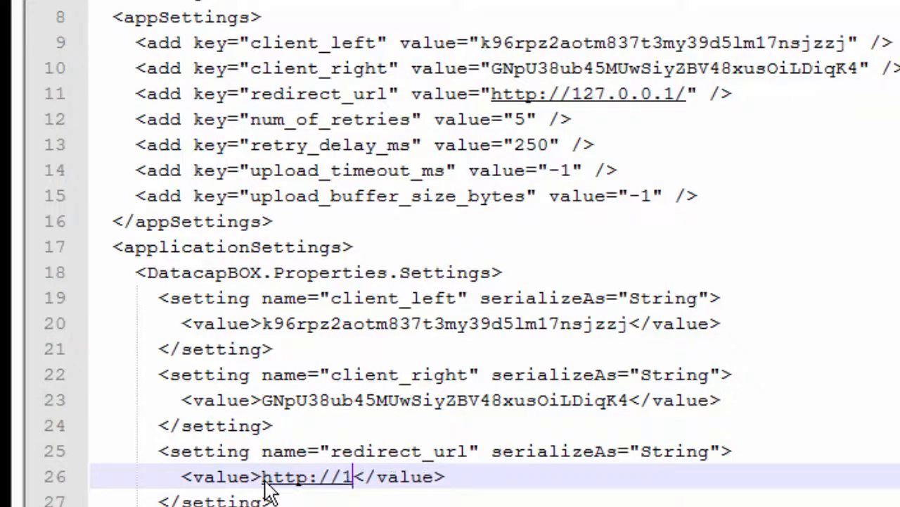
pyautogui.write('27.0.01')
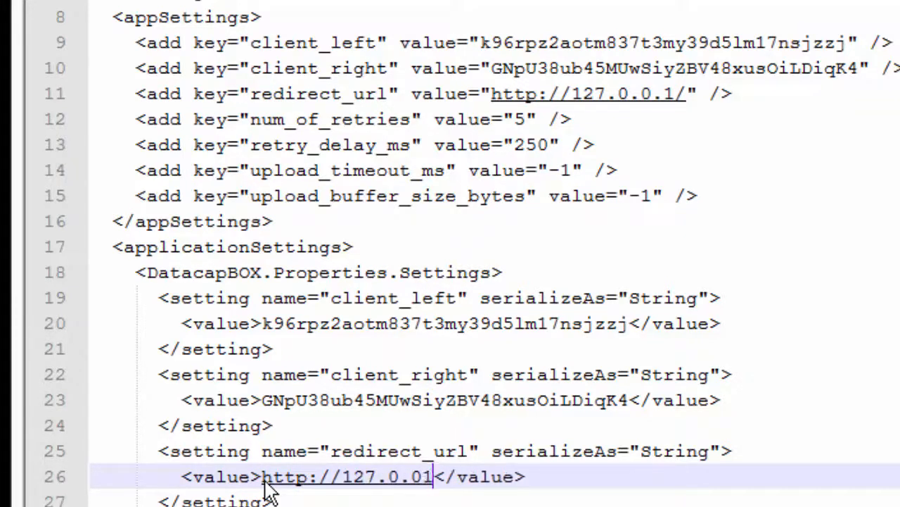
pyautogui.press('BackSpace')
pyautogui.write('.1')
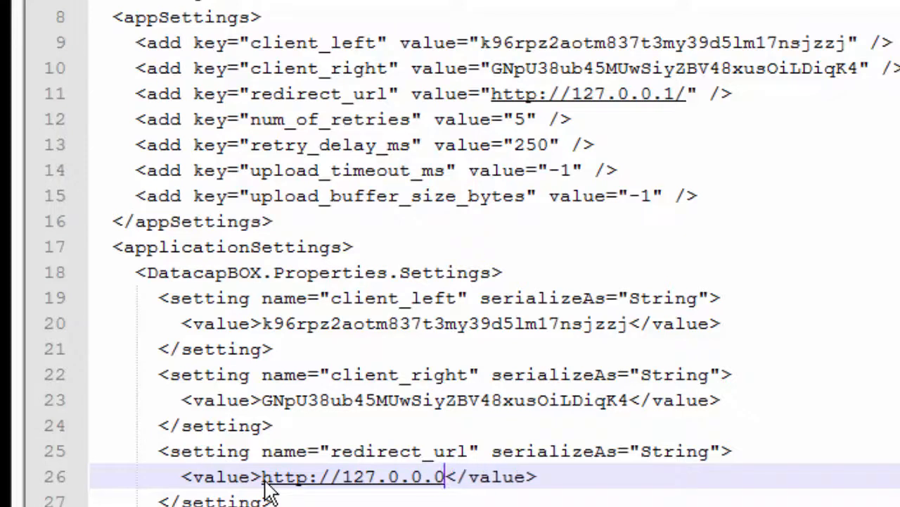
pyautogui.write('/')
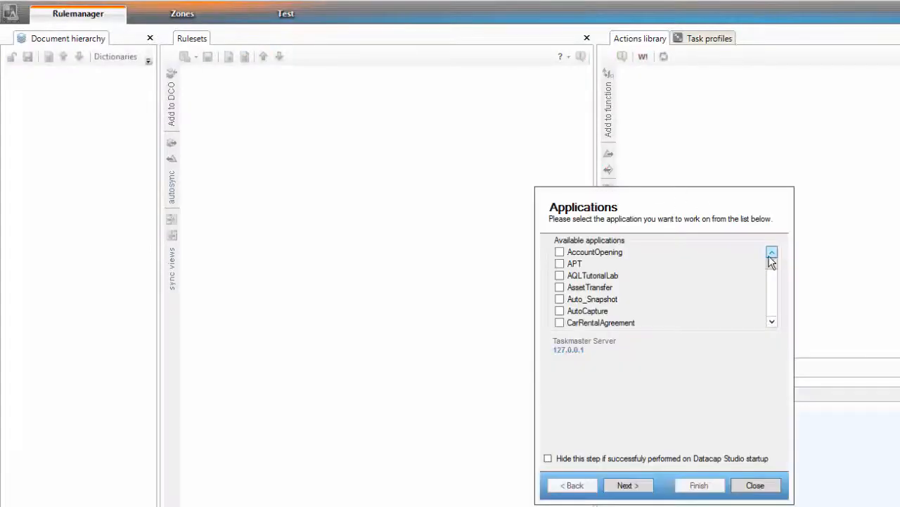
# Step: Choose the e4 application and submit the Taskmaster login
pyautogui.moveTo(775, 266); pyautogui.dragTo(777, 279)
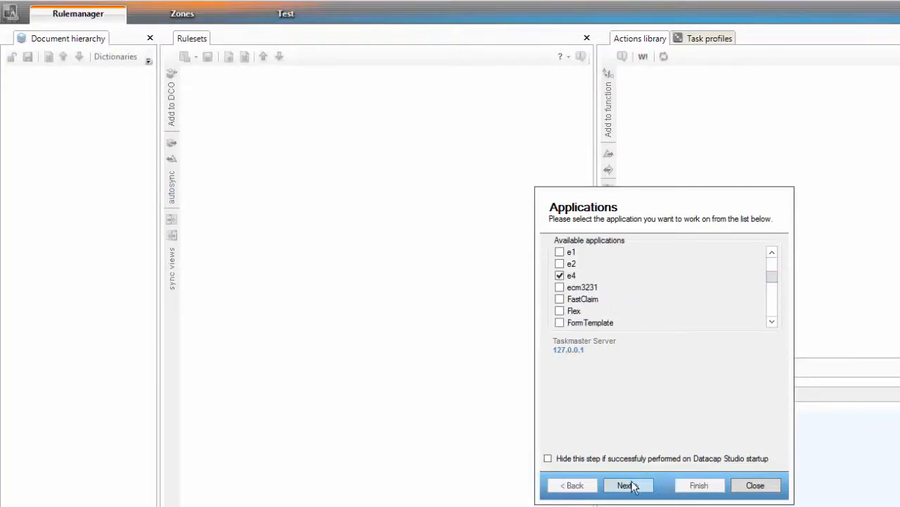
pyautogui.click(636, 484)
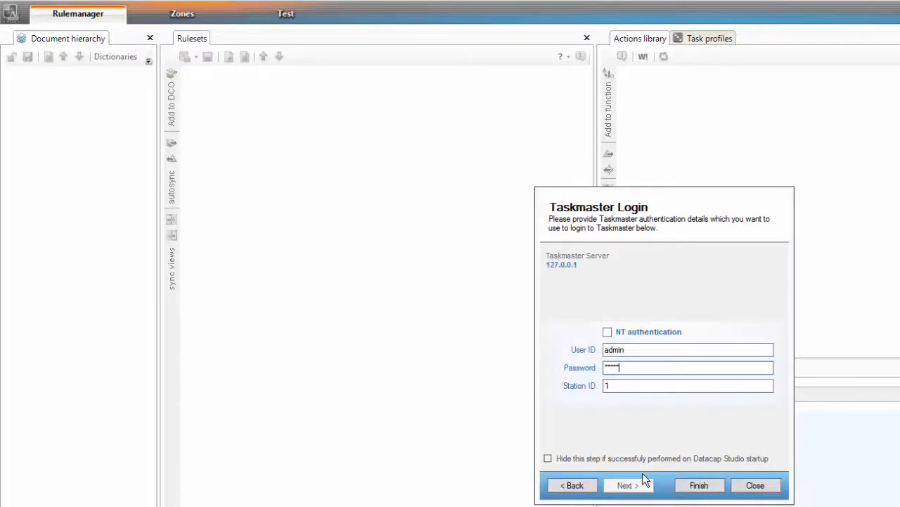
pyautogui.press('Return')
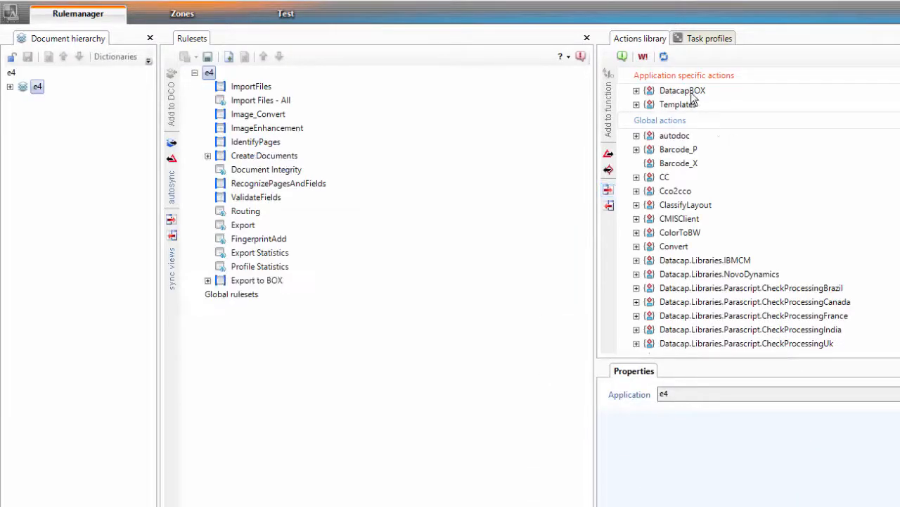
# Step: Browse the DatacapBOX Import and Export actions, then select the Export to BOX ruleset
pyautogui.click(693, 41)
pyautogui.click(650, 40)
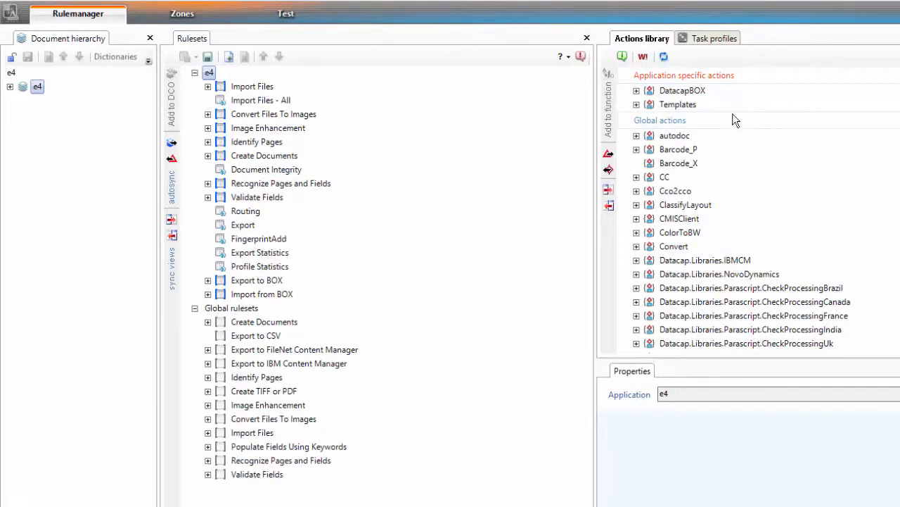
pyautogui.click(636, 91)
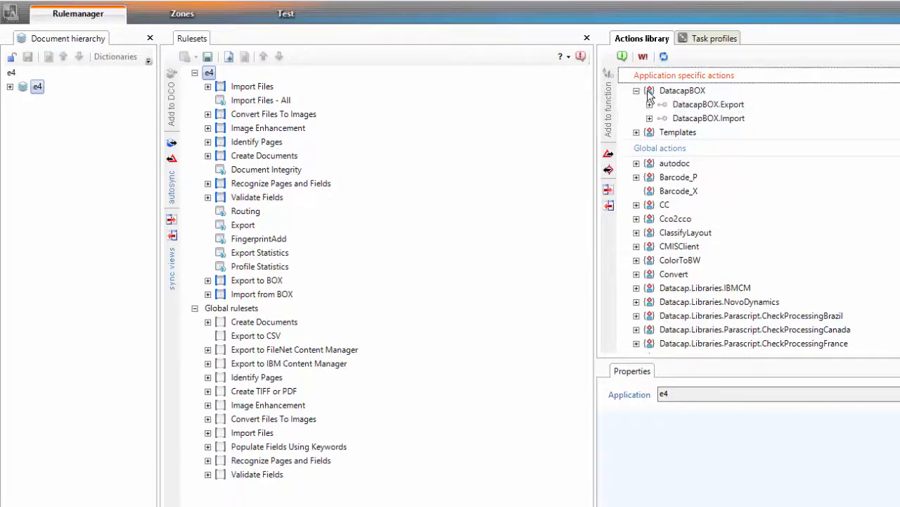
pyautogui.click(649, 118)
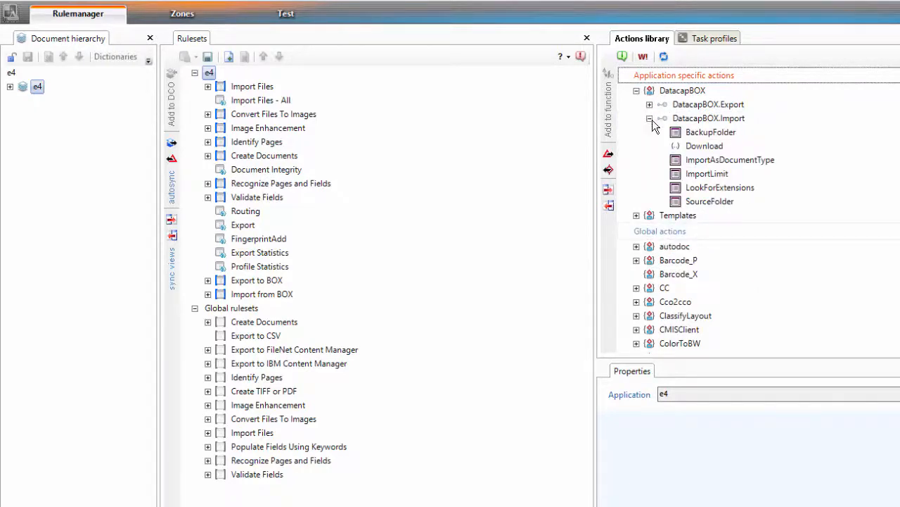
pyautogui.click(650, 119)
pyautogui.click(649, 104)
pyautogui.click(649, 104)
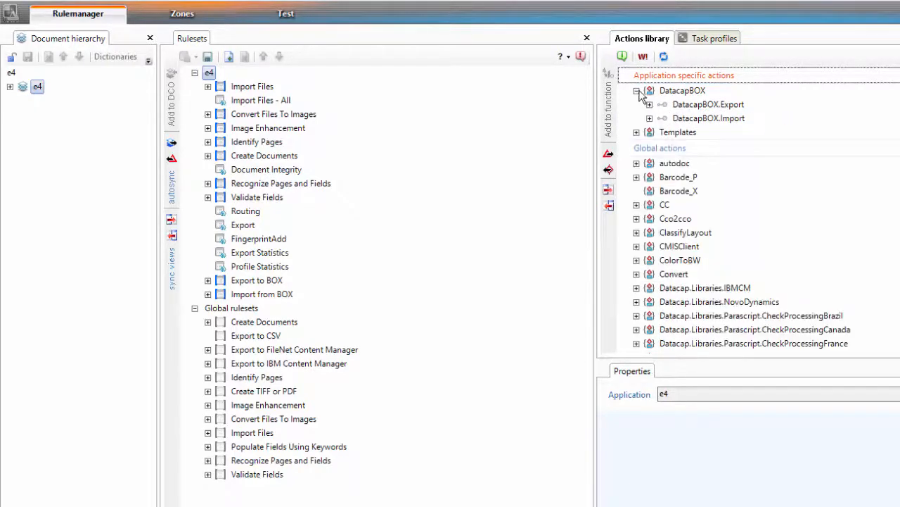
pyautogui.click(637, 91)
pyautogui.click(240, 280)
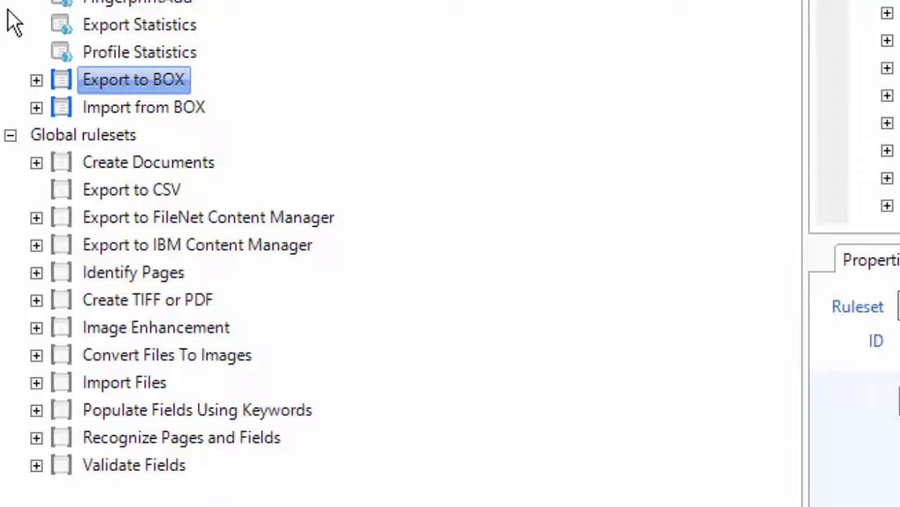
# Step: Open the Export to BOX ruleset settings and choose to change the Box account
pyautogui.rightClick(61, 78)
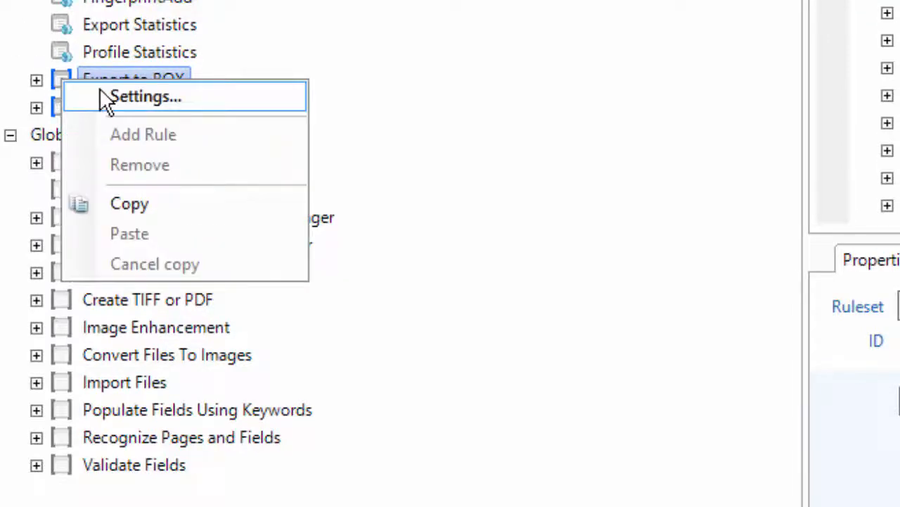
pyautogui.click(100, 97)
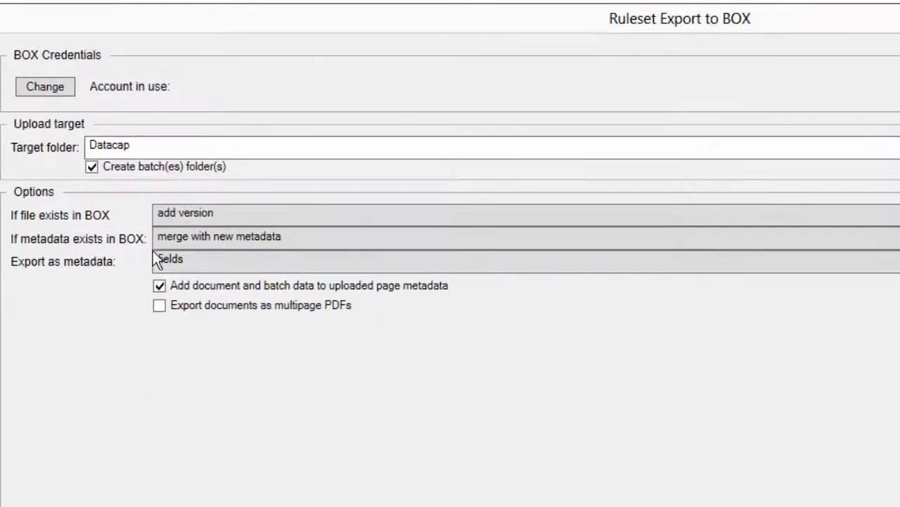
pyautogui.click(53, 91)
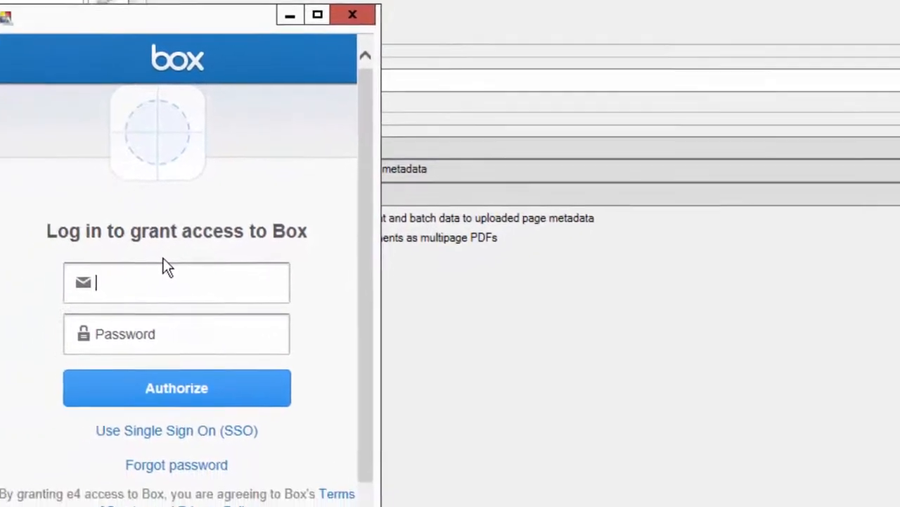
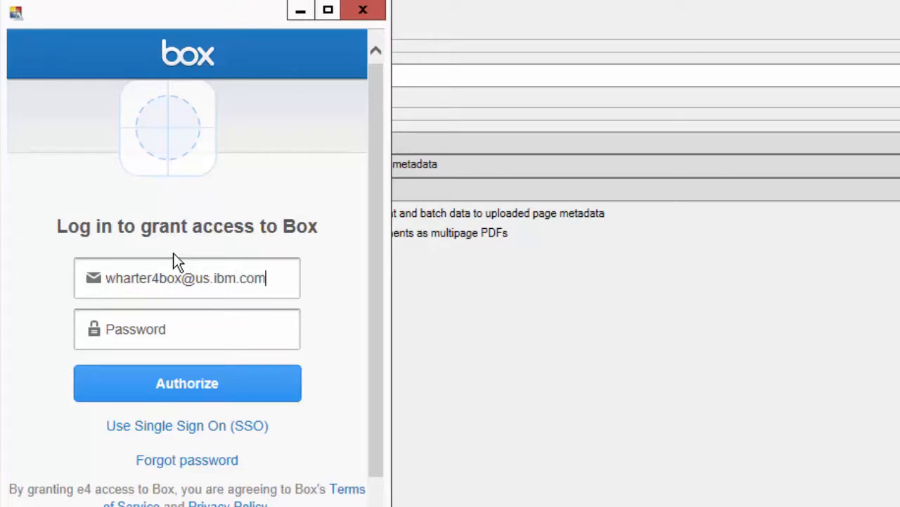
# Step: Log in with the Box account e-mail and password and grant e4 access to Box
pyautogui.press('Tab')
pyautogui.write('•••••••••')
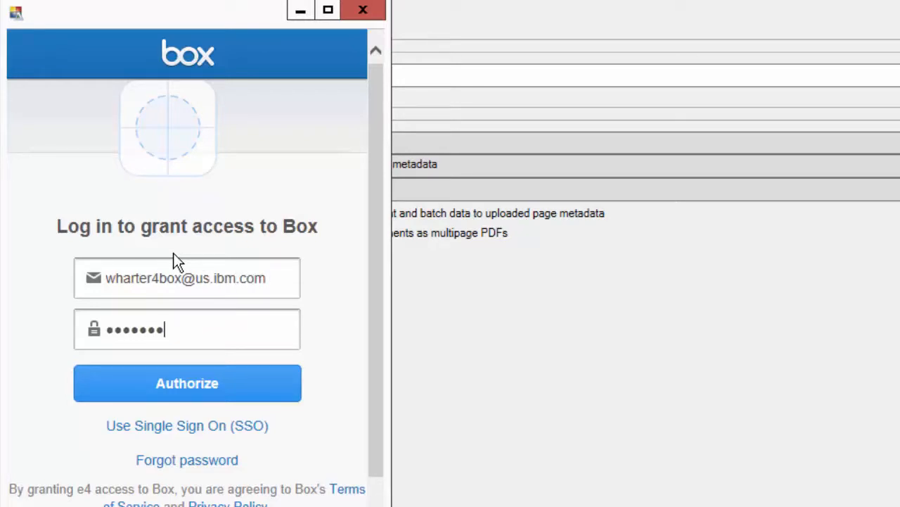
pyautogui.press('Return')
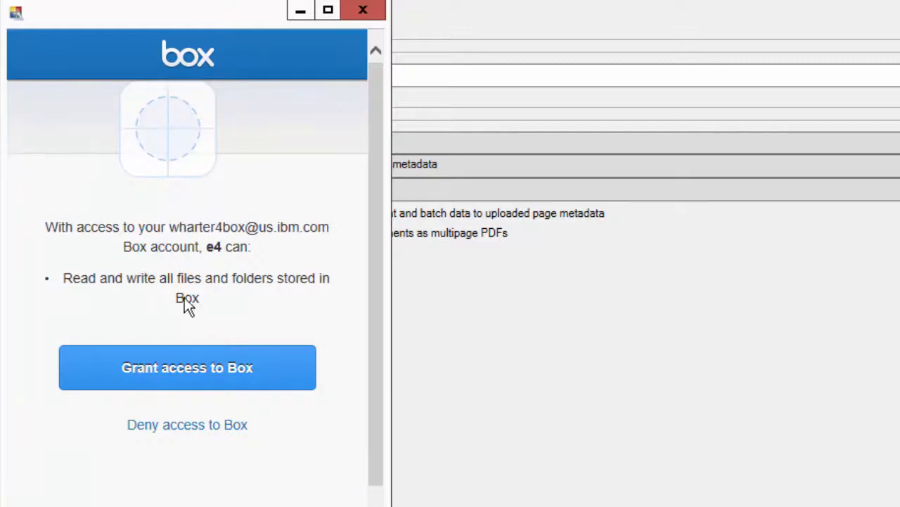
pyautogui.click(153, 375)
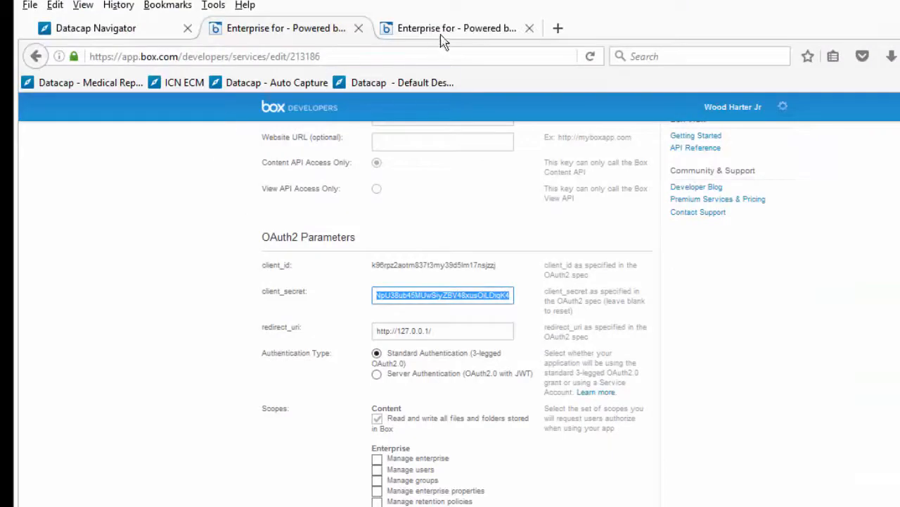
# Step: Load box.com and create a new folder named e4
pyautogui.click(454, 28)
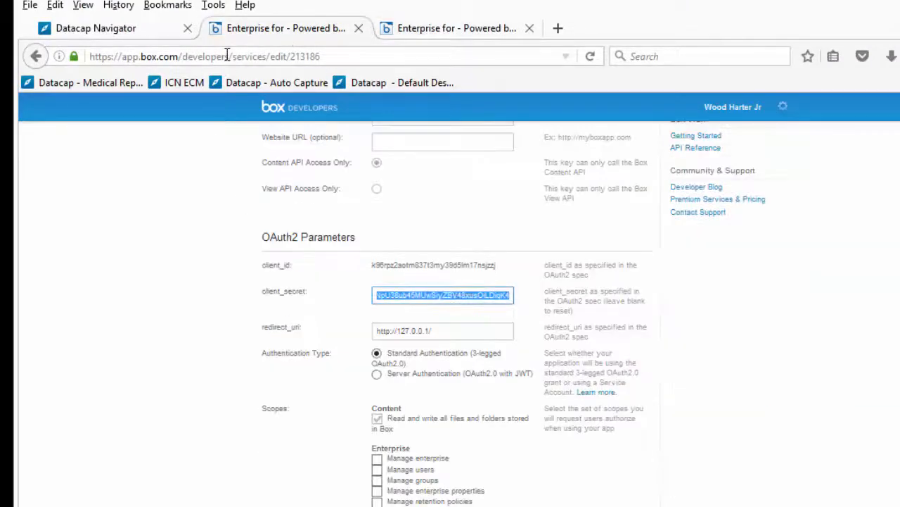
pyautogui.click(227, 55)
pyautogui.write('box.com/')
pyautogui.press('Return')
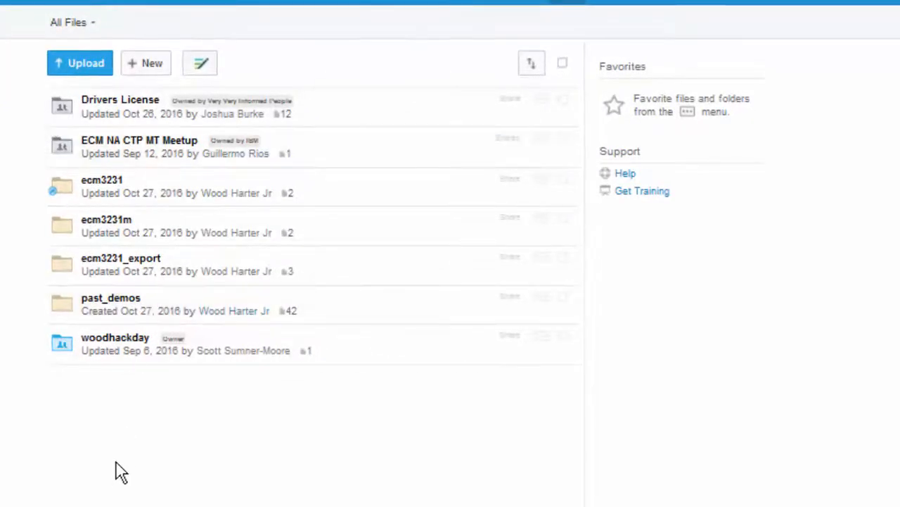
pyautogui.click(146, 63)
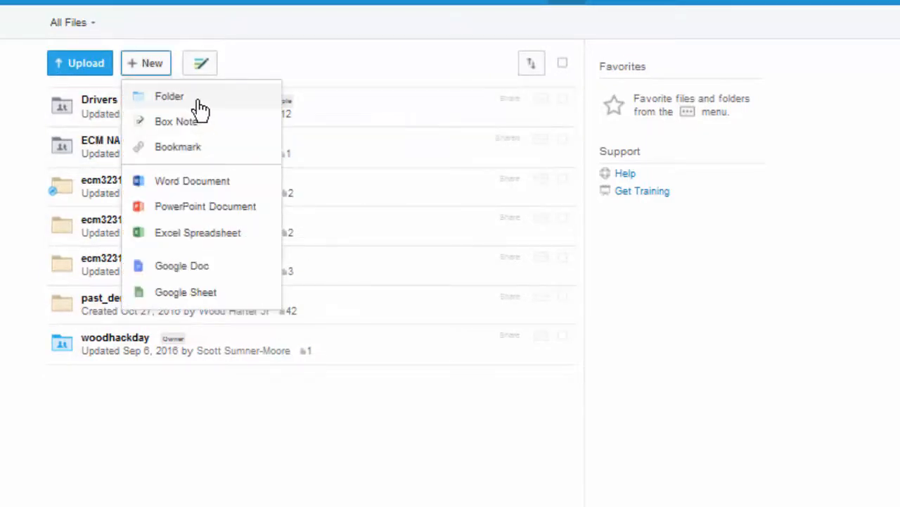
pyautogui.click(195, 99)
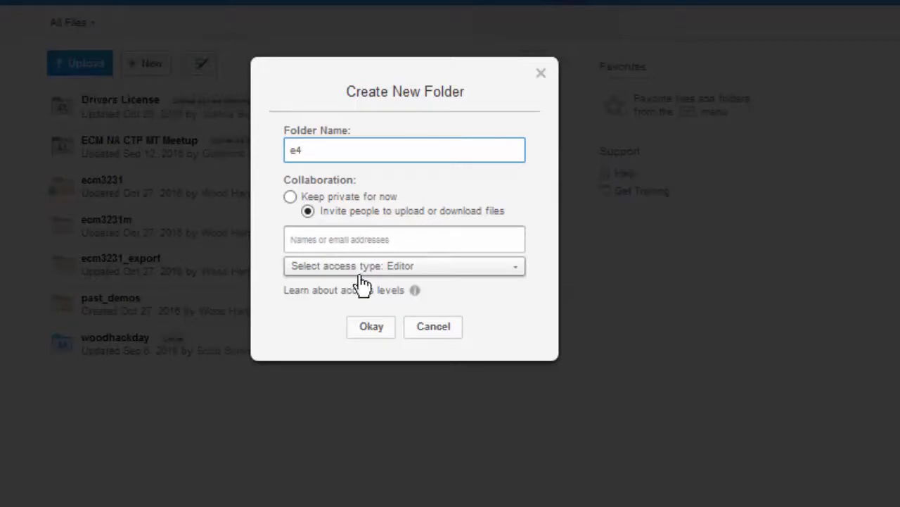
pyautogui.click(372, 328)
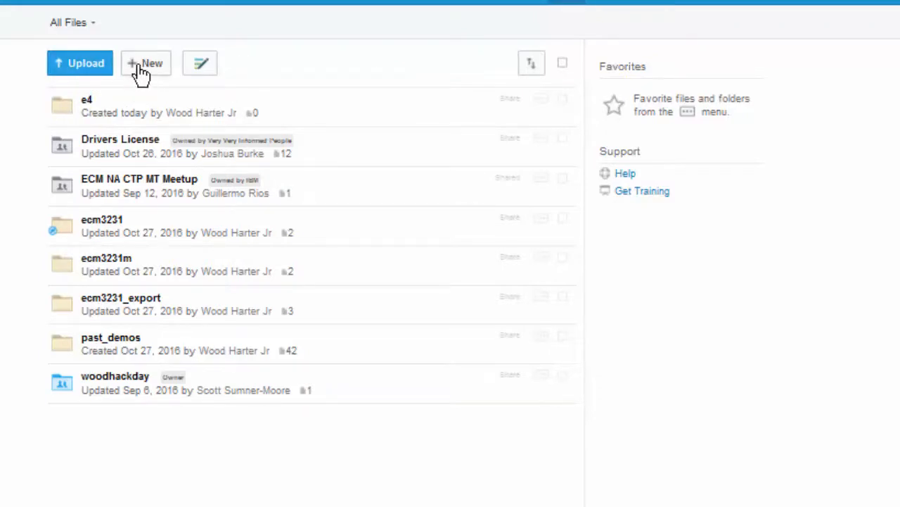
# Step: Create two more folders, e4export and e4m
pyautogui.click(140, 65)
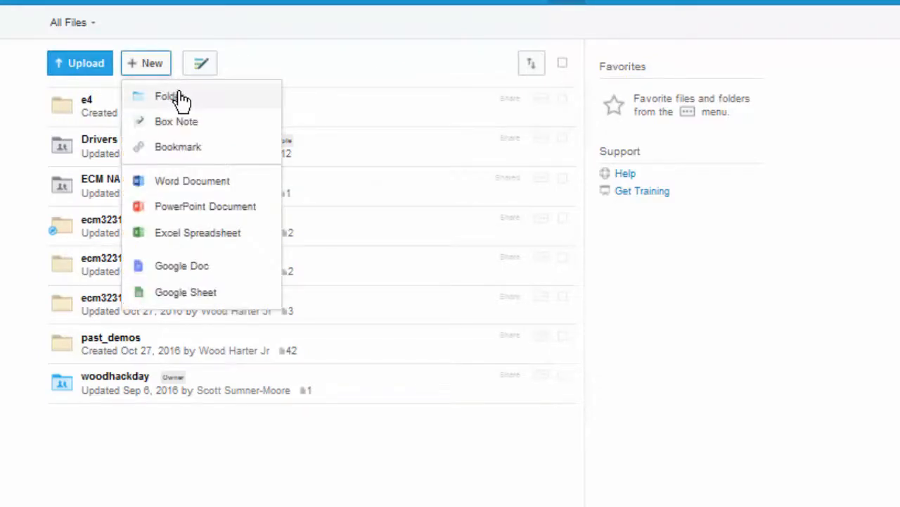
pyautogui.click(178, 94)
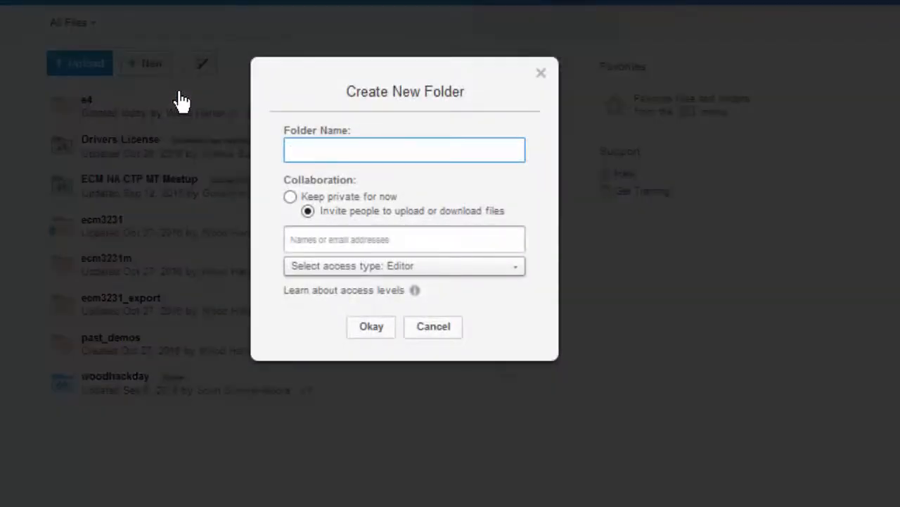
pyautogui.write('e4export')
pyautogui.click(368, 325)
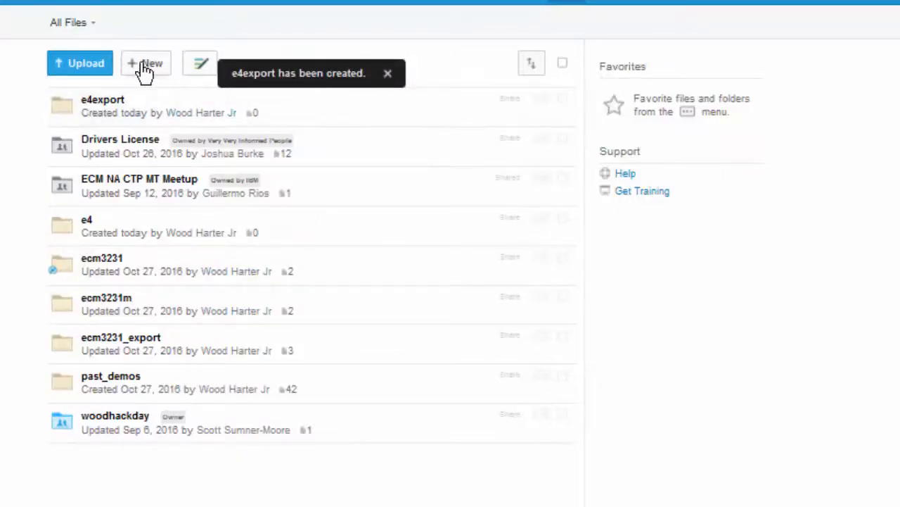
pyautogui.click(145, 65)
pyautogui.click(184, 104)
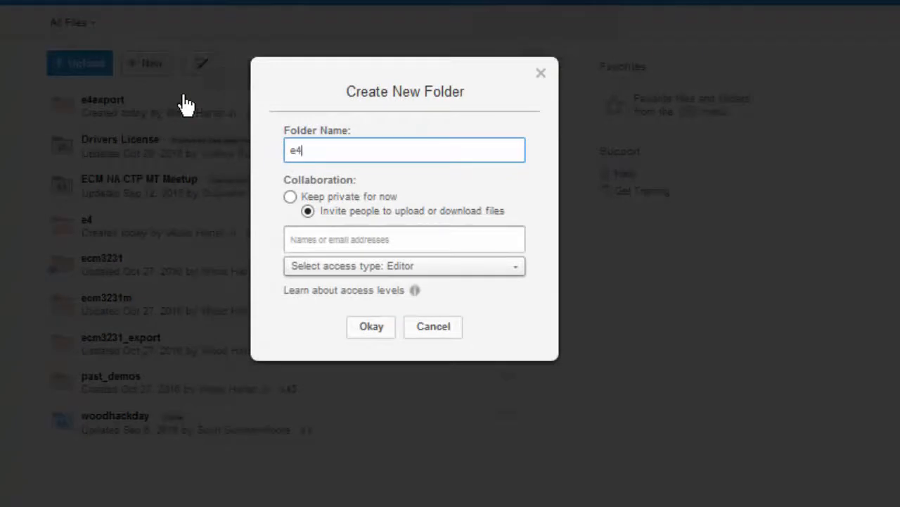
pyautogui.click(363, 329)
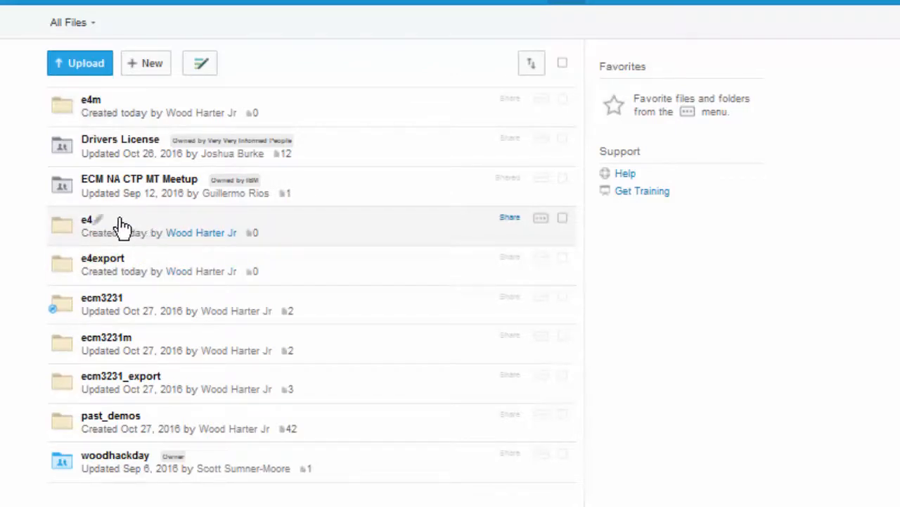
# Step: Turn on Sync to Computer for the e4 folder in Box
pyautogui.click(542, 222)
pyautogui.moveTo(582, 382)
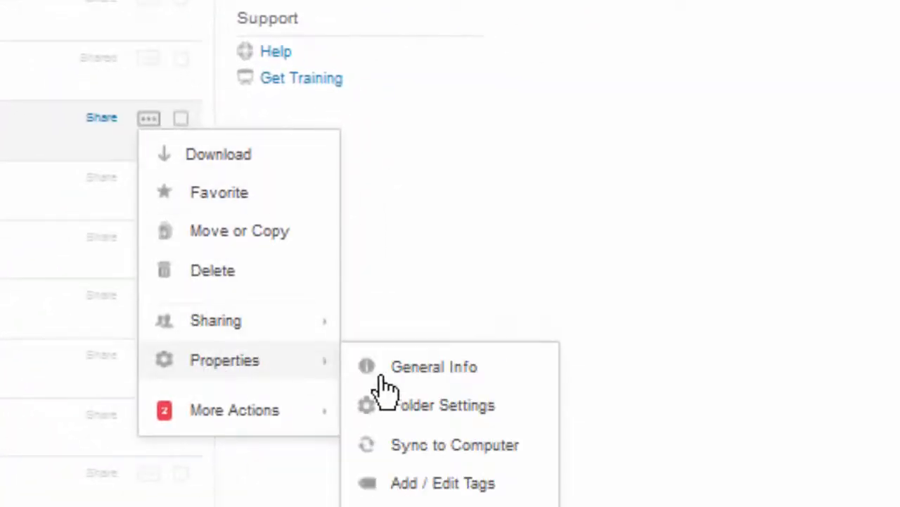
pyautogui.click(433, 446)
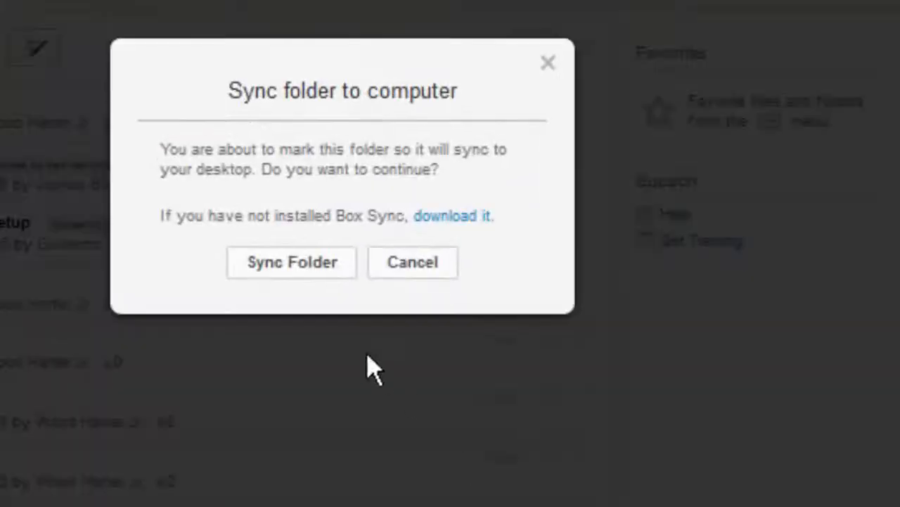
pyautogui.click(304, 268)
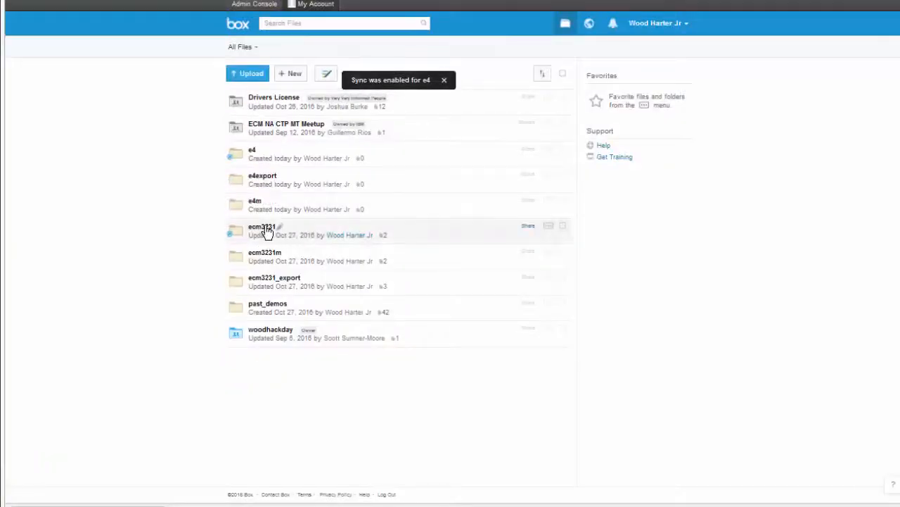
# Step: Unsync the ecm3231 folder and bring up its now-empty local Box Sync folder
pyautogui.click(549, 228)
pyautogui.moveTo(581, 332)
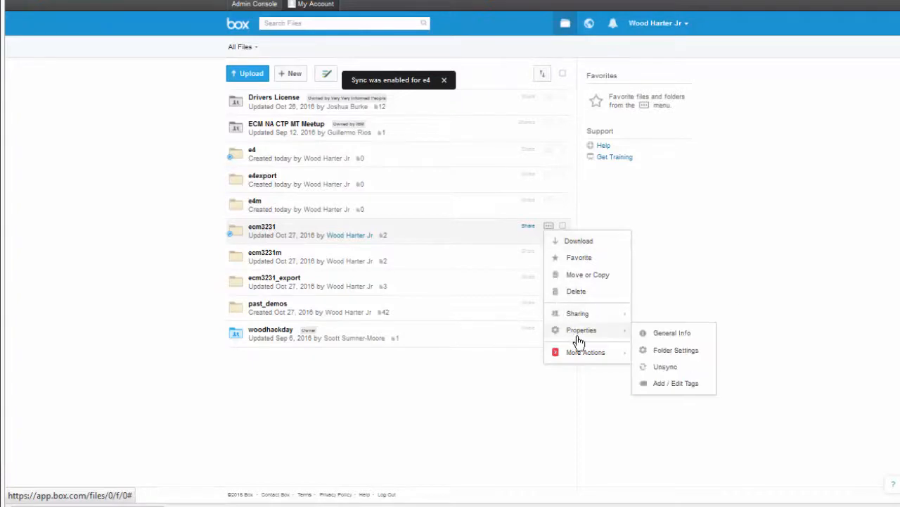
pyautogui.click(667, 367)
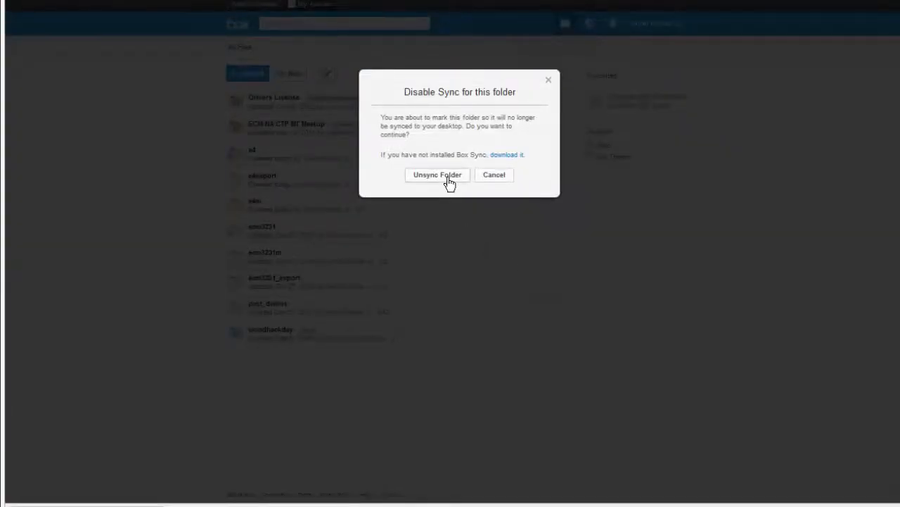
pyautogui.click(448, 177)
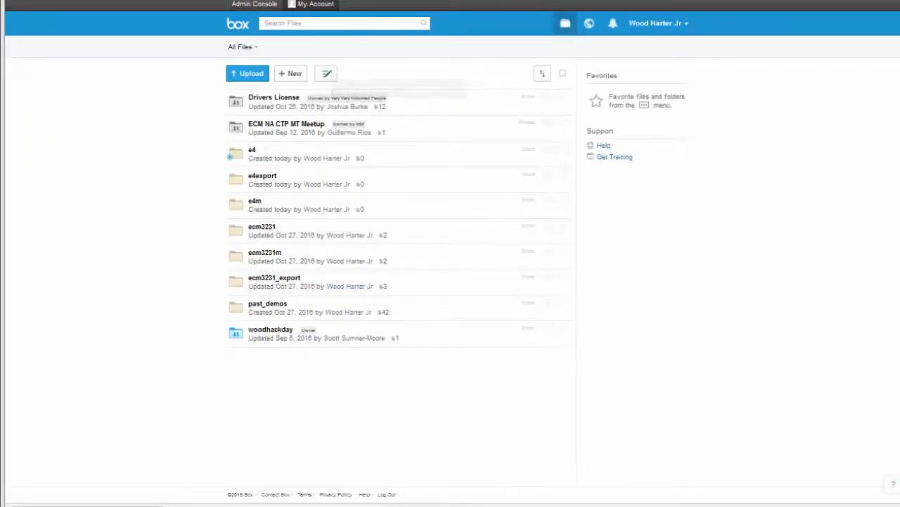
pyautogui.hotkey('alt', 'Tab')
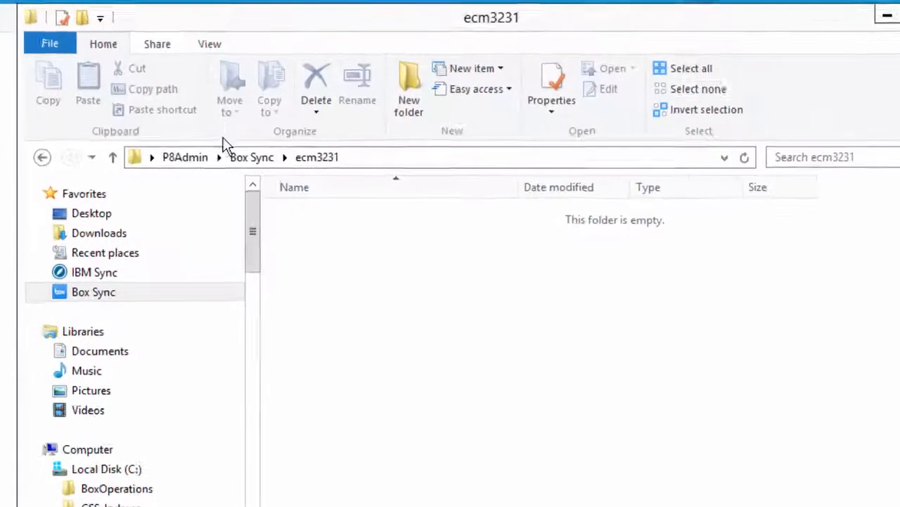
# Step: Go up to Box Sync in File Explorer, where only the e4 folder is listed
pyautogui.click(222, 154)
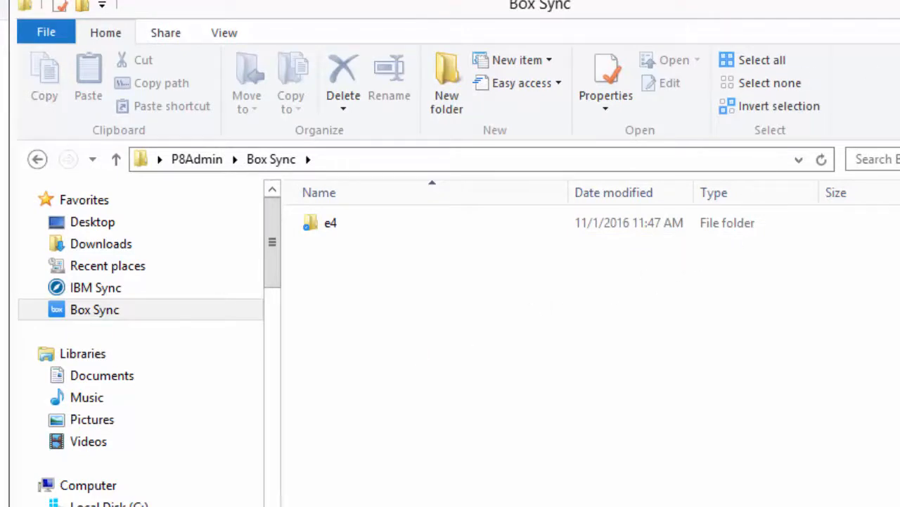
pyautogui.hotkey('alt', 'Tab')
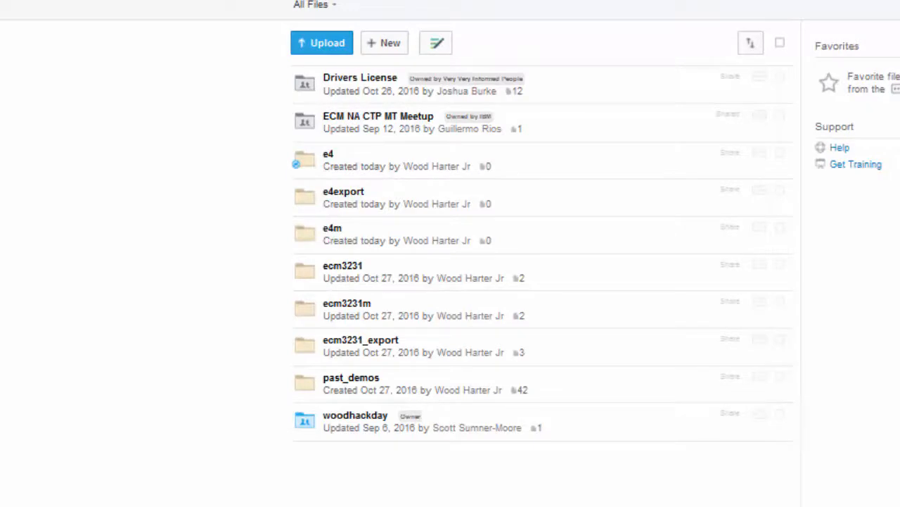
pyautogui.hotkey('alt', 'Tab')
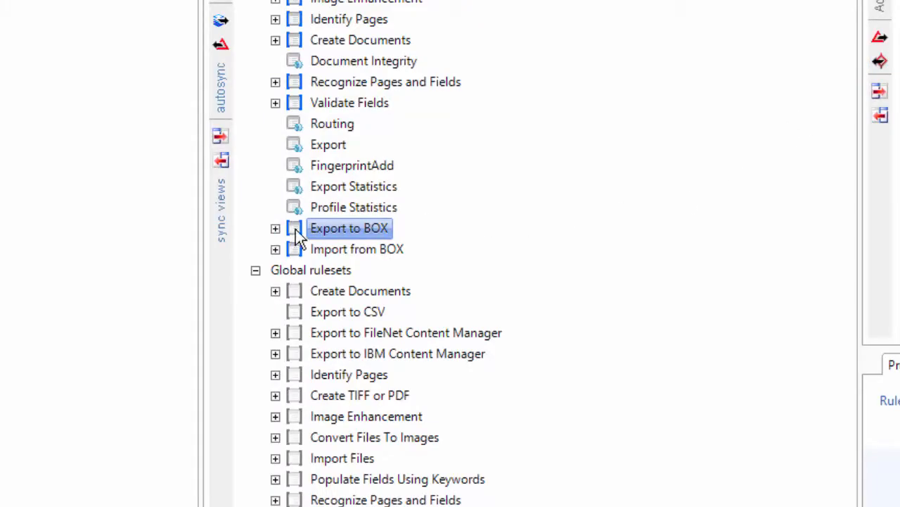
# Step: Set the Export to BOX target folder to /e4export and enable export as multipage PDFs
pyautogui.rightClick(296, 230)
pyautogui.click(358, 246)
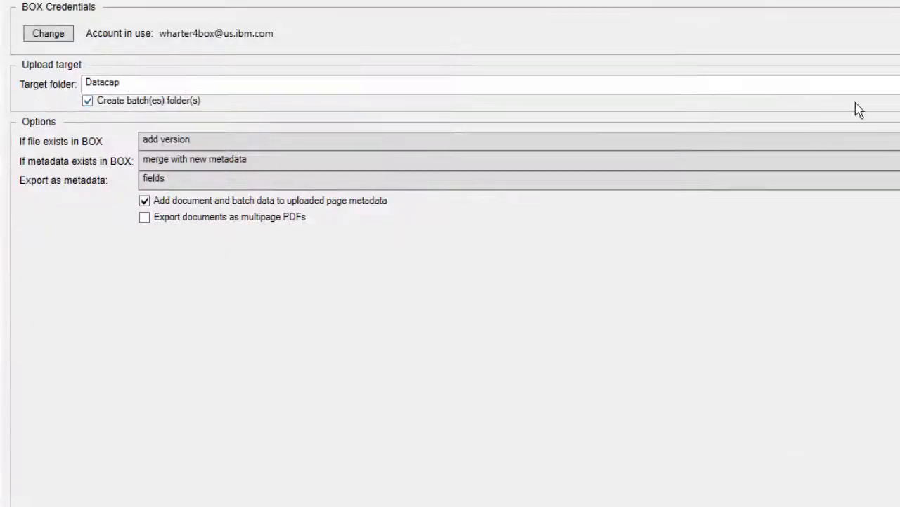
pyautogui.click(898, 85)
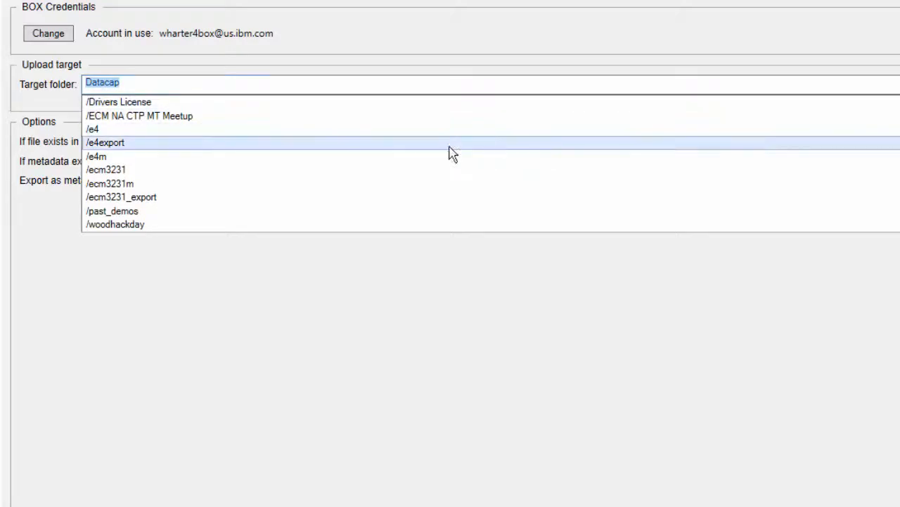
pyautogui.click(126, 145)
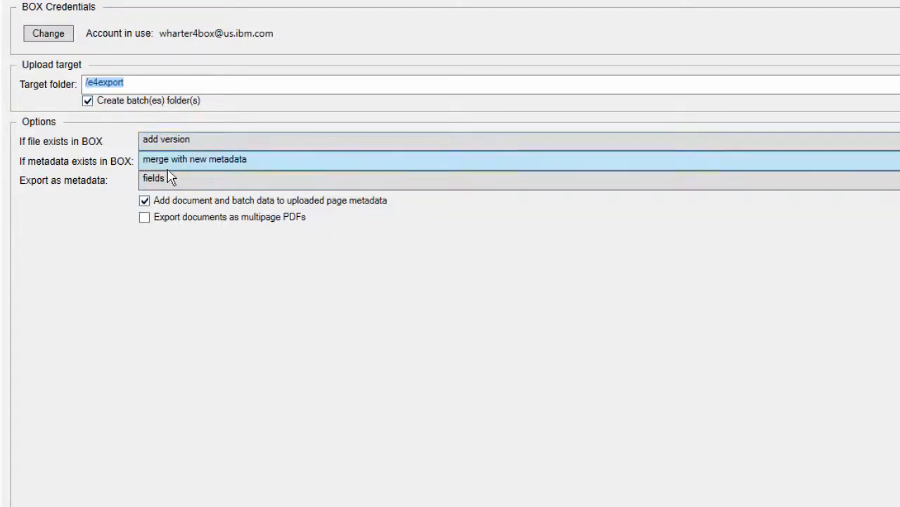
pyautogui.click(145, 218)
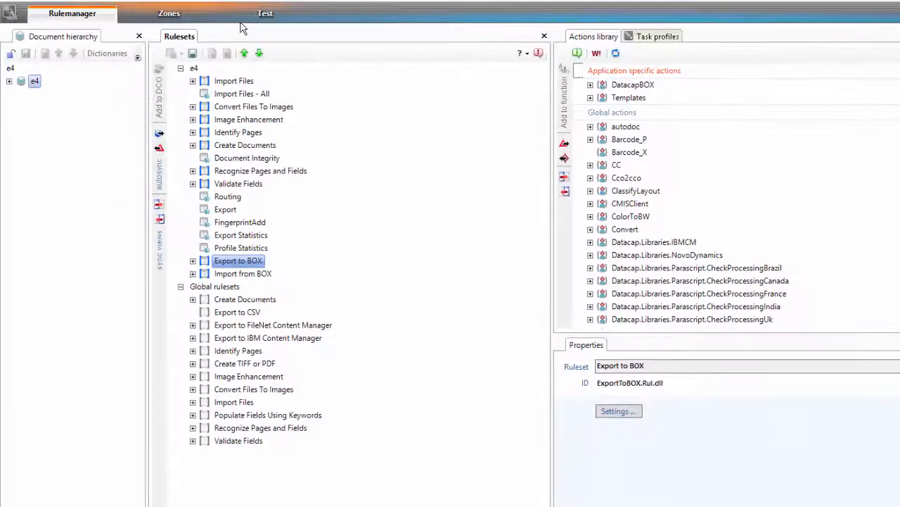
# Step: In Test, pick held batch 20161101.000000 at Export and show its AddAccountDoc Name and SSN fields
pyautogui.click(309, 15)
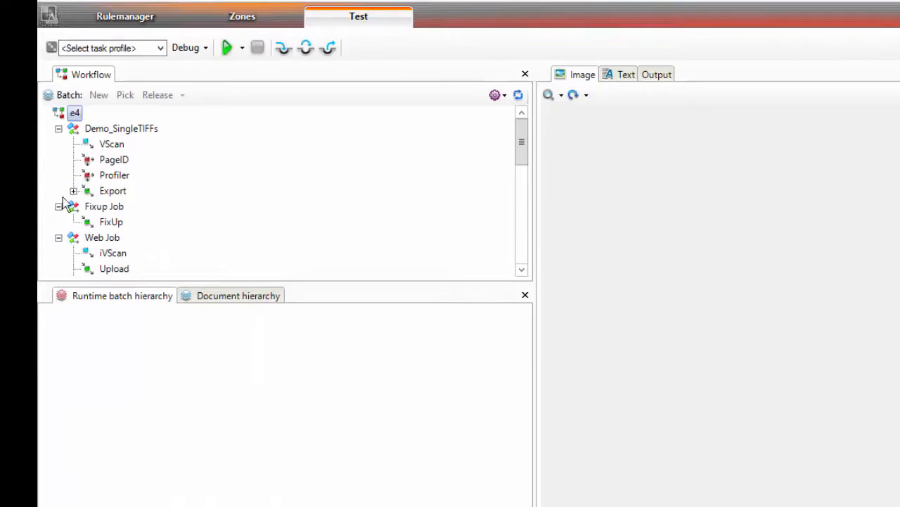
pyautogui.click(73, 191)
pyautogui.click(170, 210)
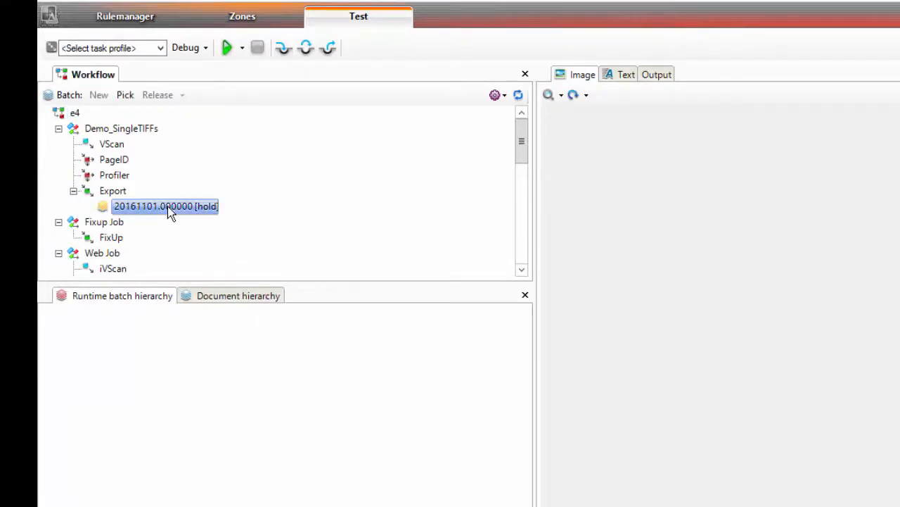
pyautogui.rightClick(204, 210)
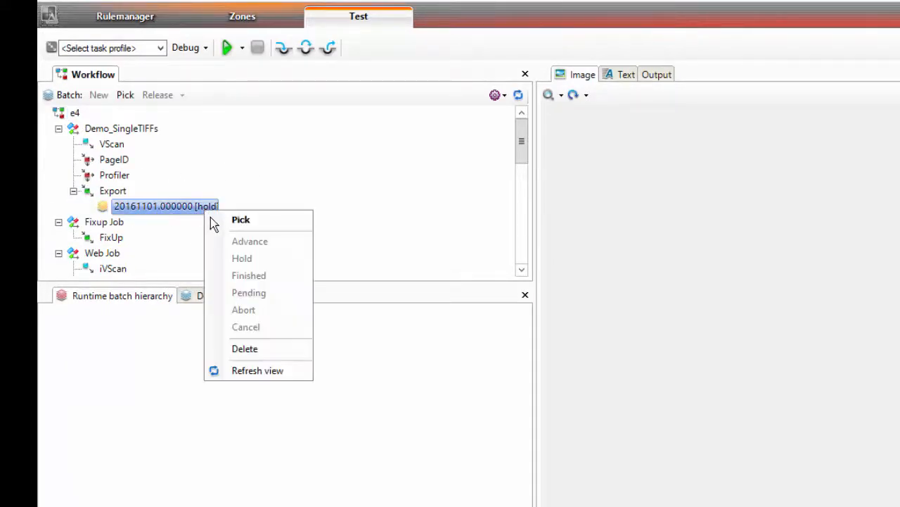
pyautogui.click(231, 221)
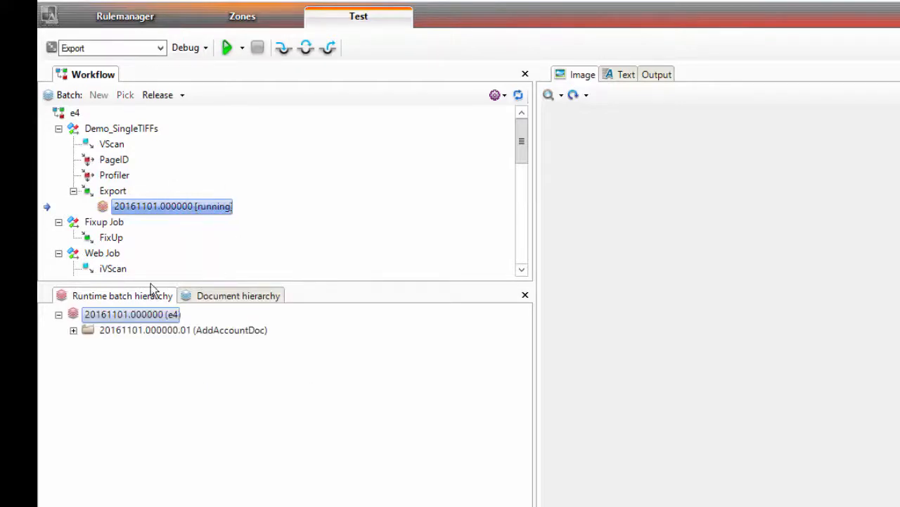
pyautogui.click(73, 330)
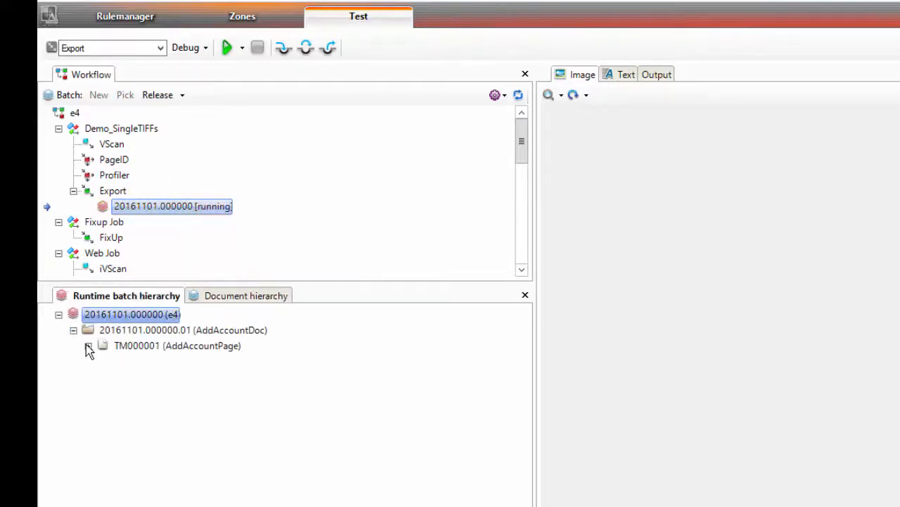
pyautogui.click(88, 347)
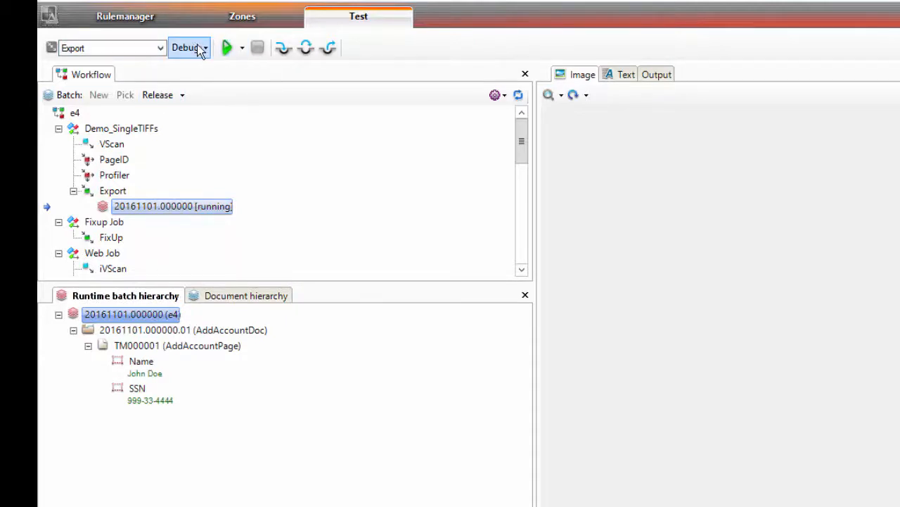
# Step: Run the Export task on the batch, keep it running, and return to Rulemanager
pyautogui.click(227, 48)
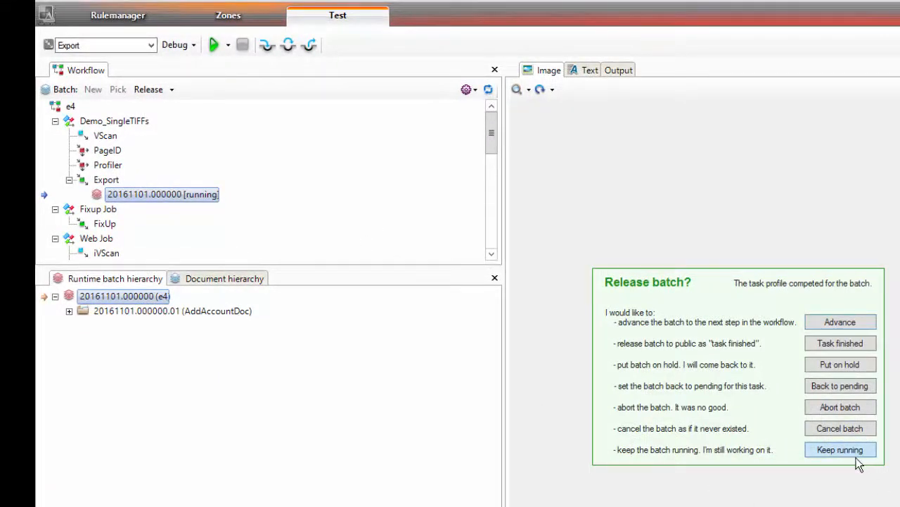
pyautogui.click(855, 452)
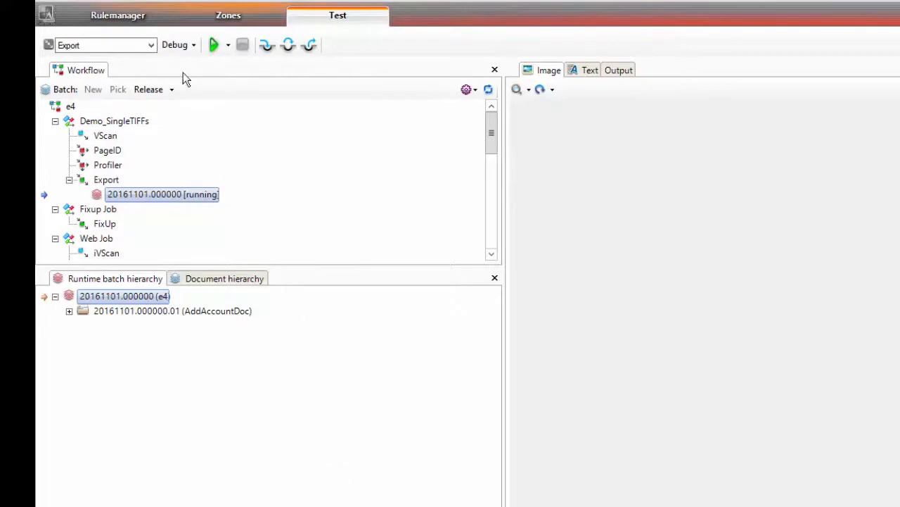
pyautogui.click(130, 15)
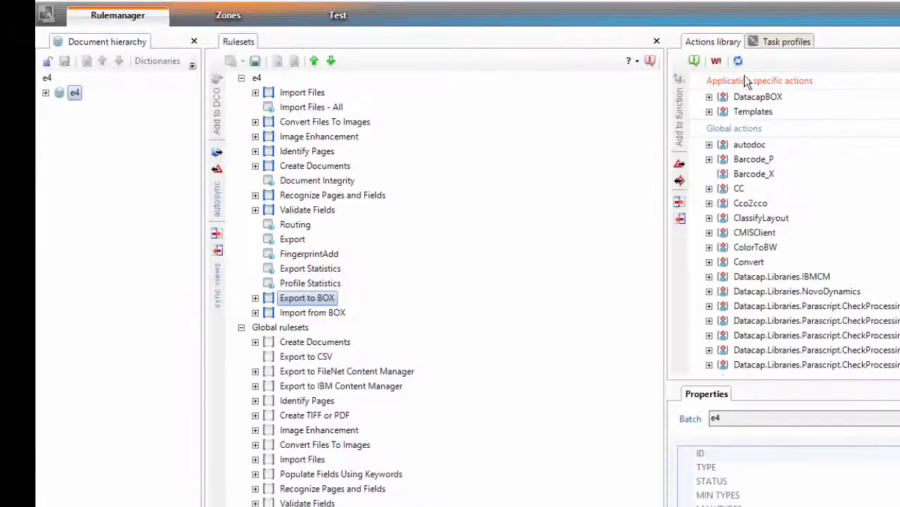
# Step: Unlock the Export task profile, add the ExportToBOX ruleset to it, and lock it to save
pyautogui.click(771, 39)
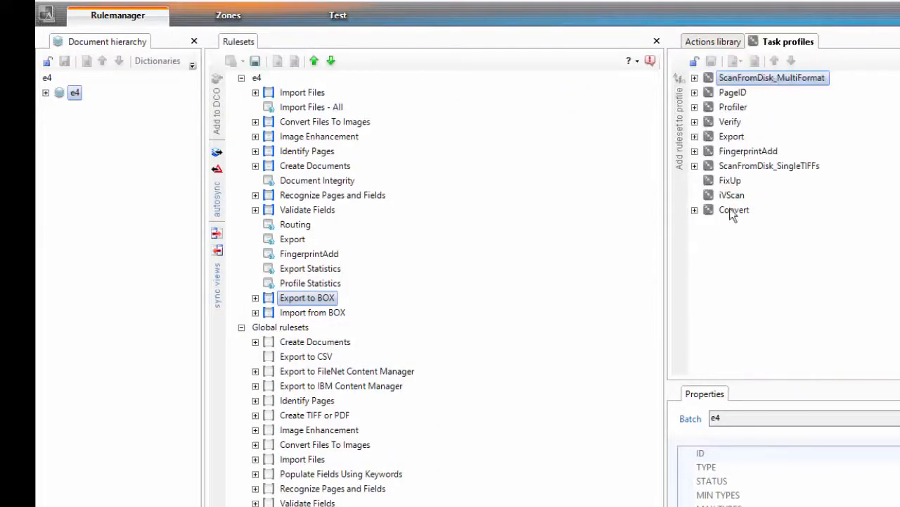
pyautogui.click(695, 137)
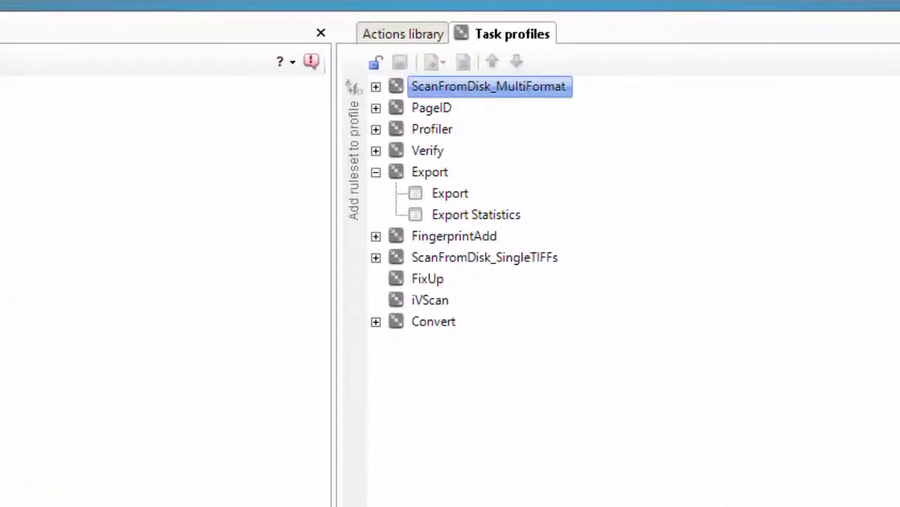
pyautogui.click(402, 174)
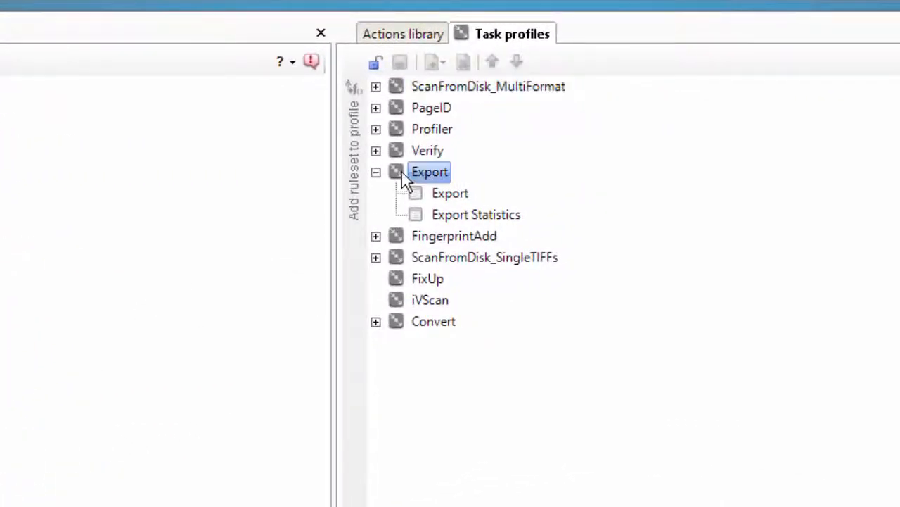
pyautogui.click(376, 62)
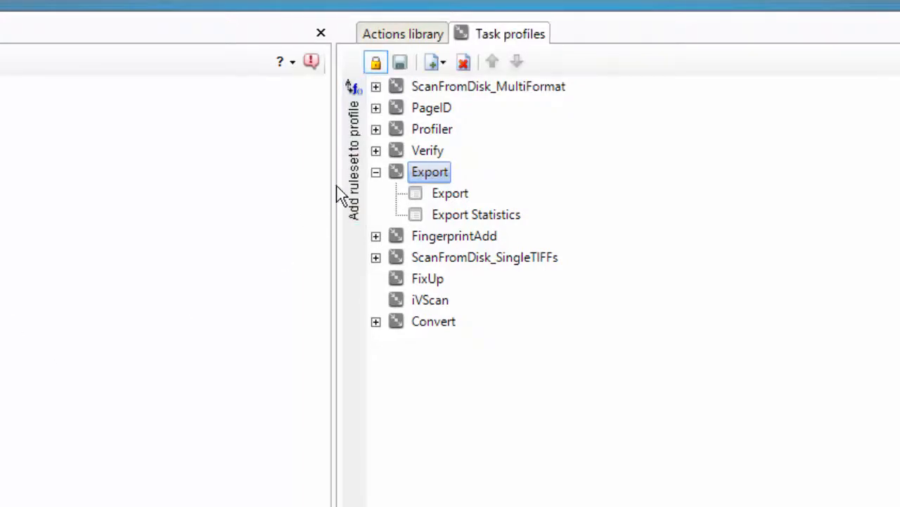
pyautogui.click(356, 161)
pyautogui.click(454, 238)
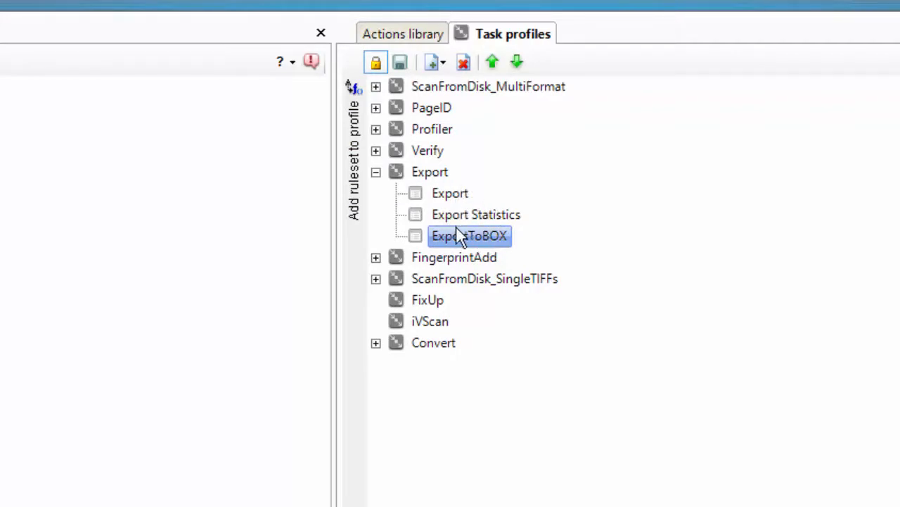
pyautogui.click(371, 67)
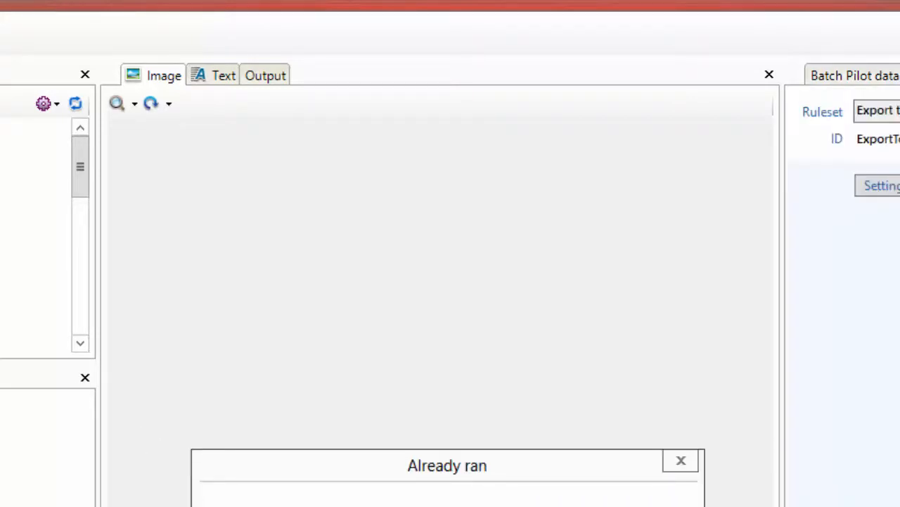
# Step: Rerun Export on batch 20161101.000000 past the Already ran notice and close the Release batch prompt
pyautogui.press('Return')
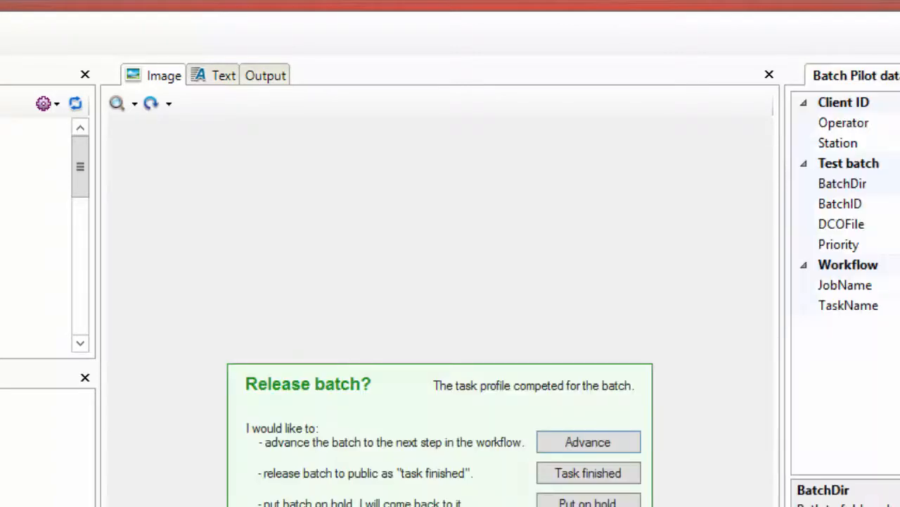
pyautogui.click(588, 503)
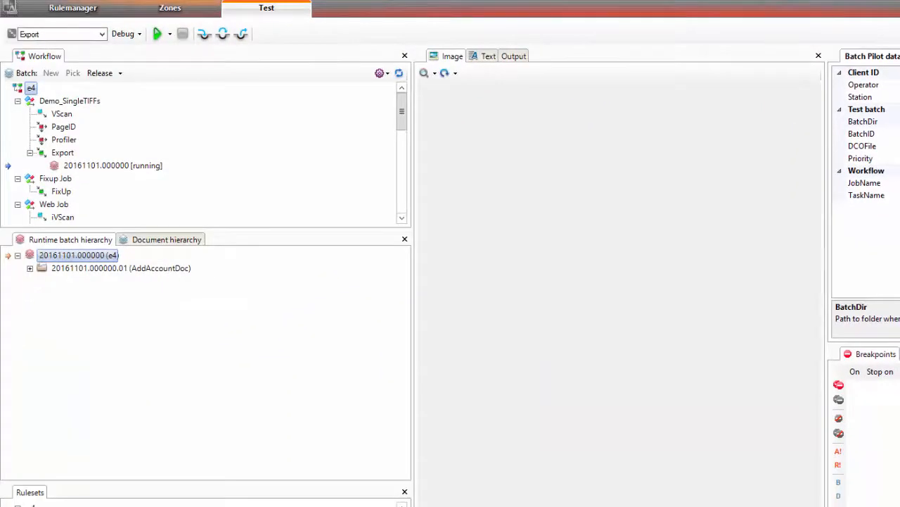
pyautogui.hotkey('alt', 'Tab')
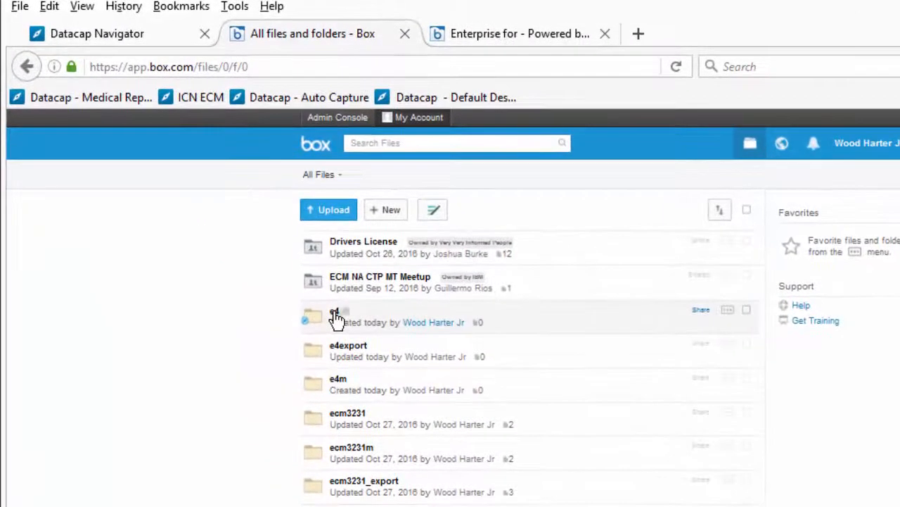
# Step: Navigate in Box to the e4export\20161101.000000 batch folder
pyautogui.click(336, 316)
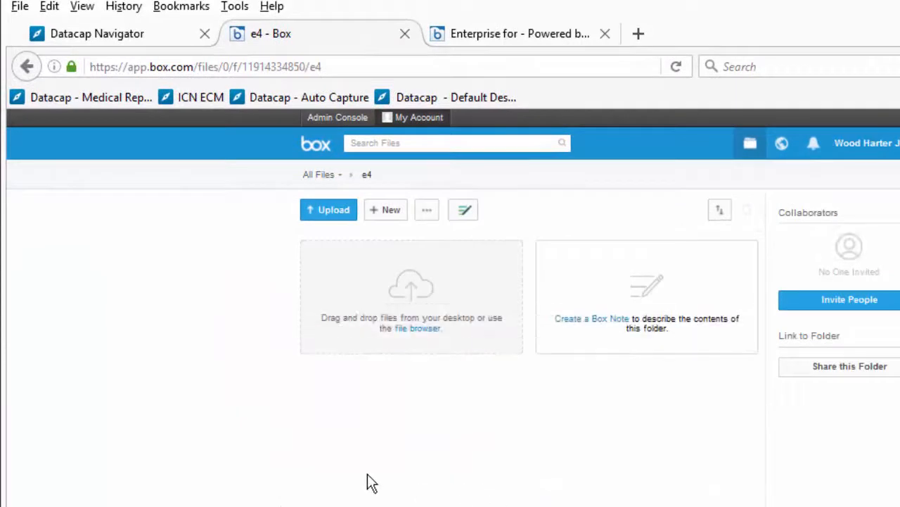
pyautogui.rightClick(205, 272)
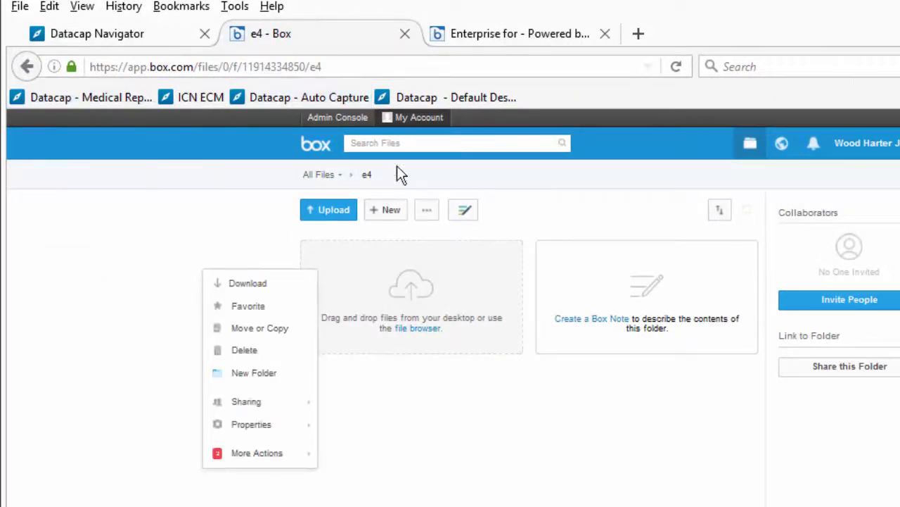
pyautogui.click(27, 66)
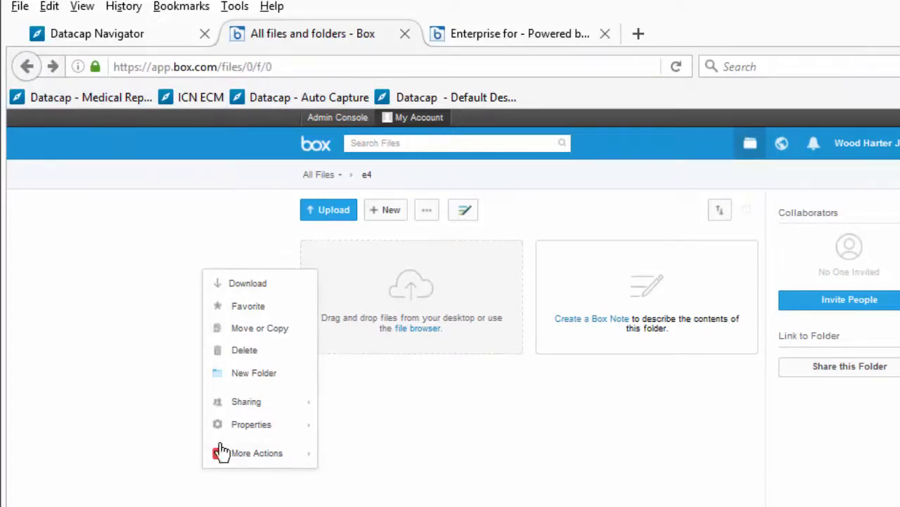
pyautogui.click(150, 451)
pyautogui.click(327, 175)
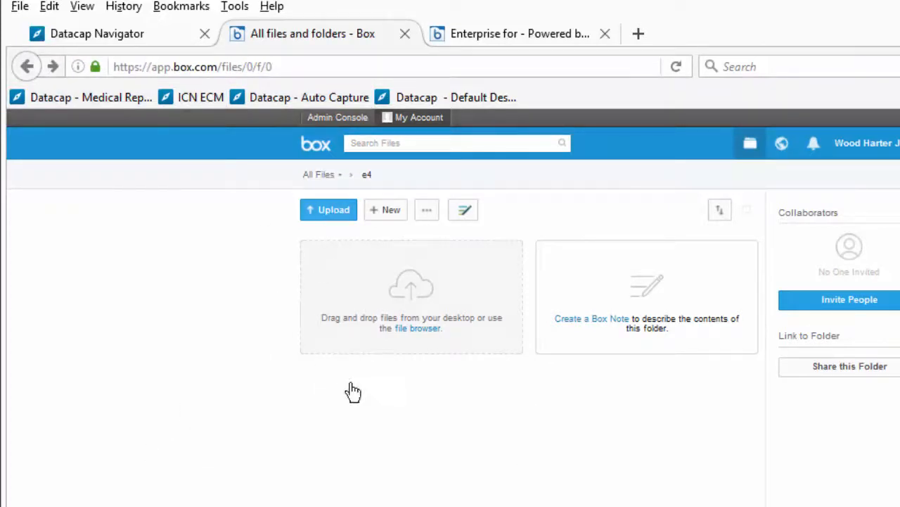
pyautogui.click(347, 352)
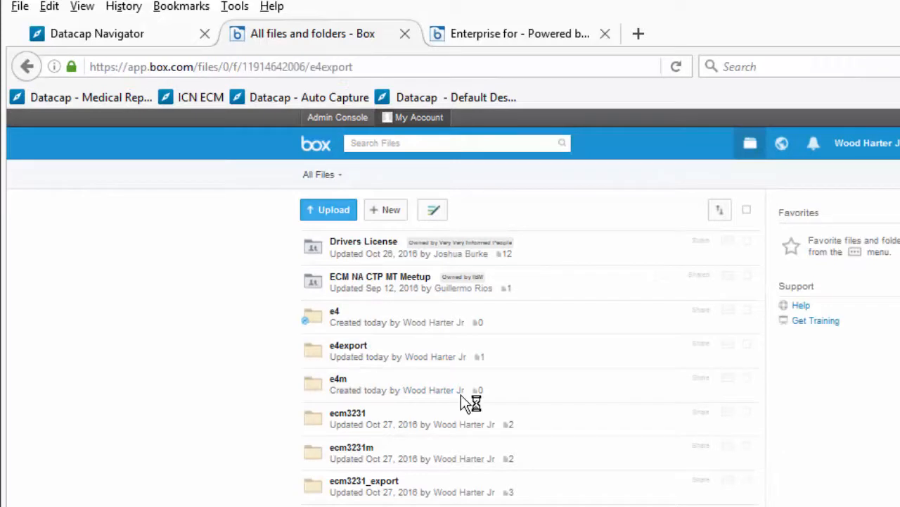
pyautogui.click(362, 247)
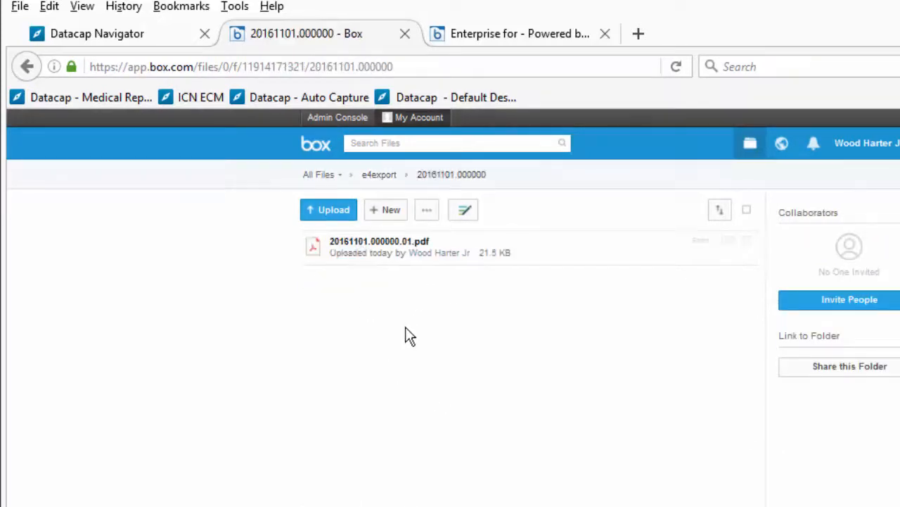
# Step: Preview 20161101.000000.01.pdf and confirm its Name and SSN metadata on the Info tab
pyautogui.click(373, 241)
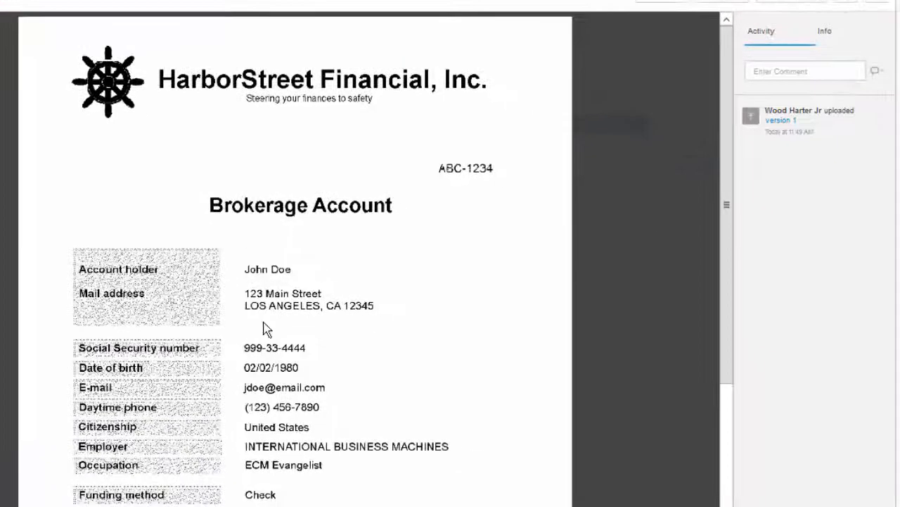
pyautogui.click(834, 35)
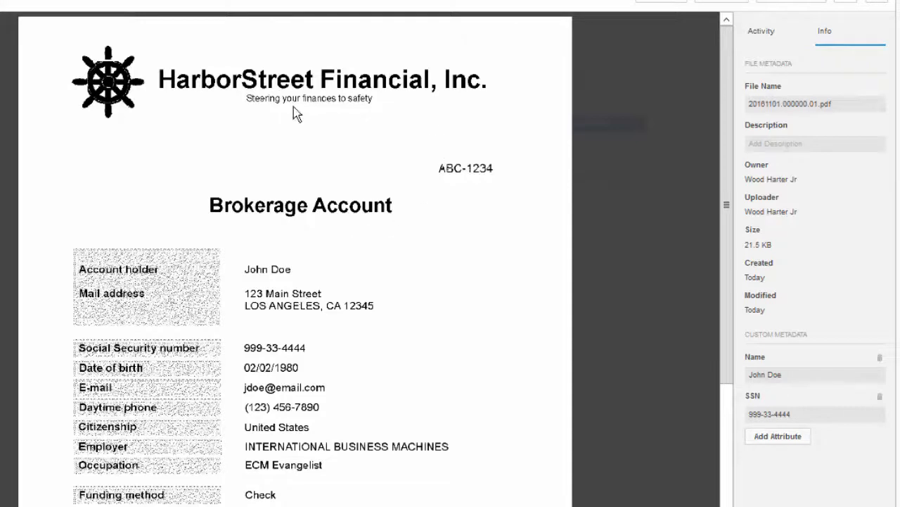
pyautogui.click(877, 2)
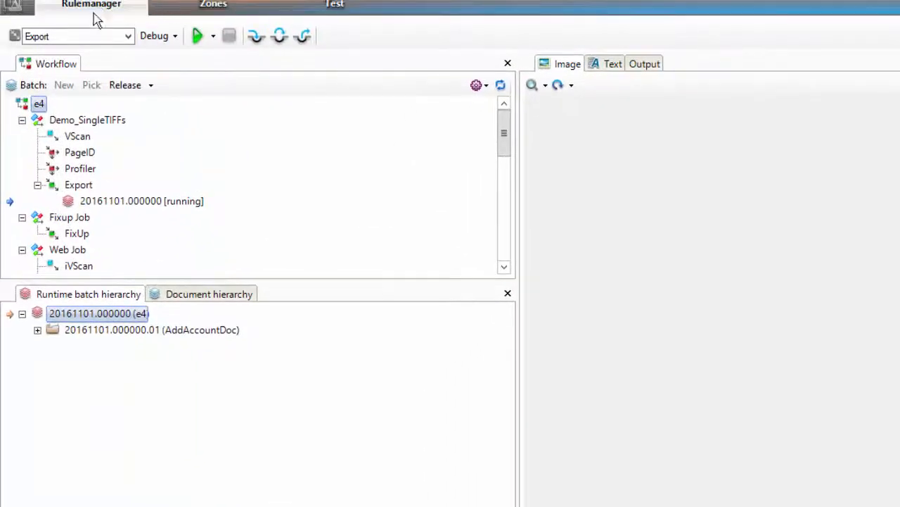
# Step: Open the Import Files ruleset settings, showing source folder C:\Datacap\e4\images\Input_SingleTIFFs
pyautogui.click(93, 13)
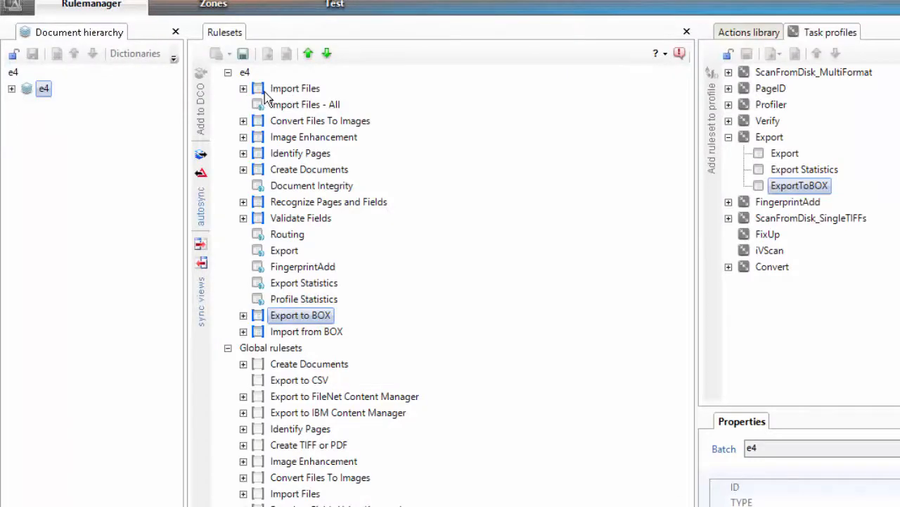
pyautogui.click(243, 89)
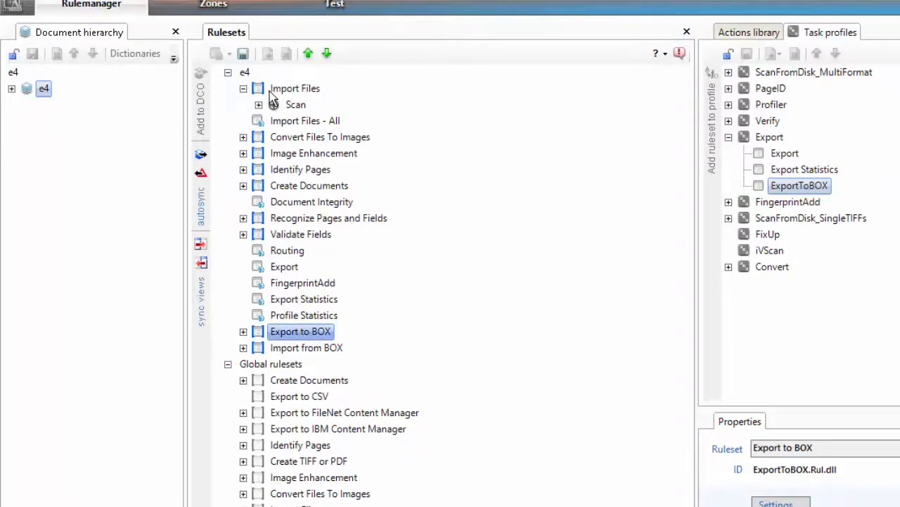
pyautogui.click(258, 105)
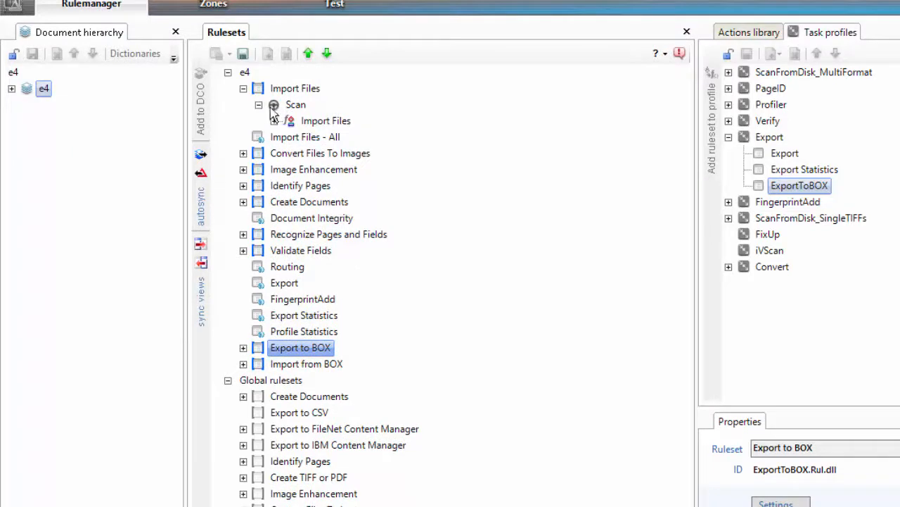
pyautogui.click(275, 120)
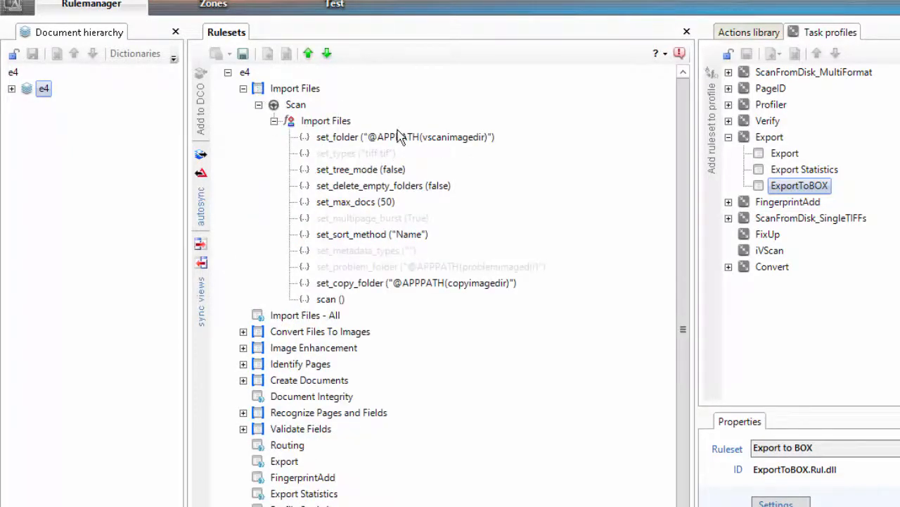
pyautogui.rightClick(273, 93)
pyautogui.click(323, 103)
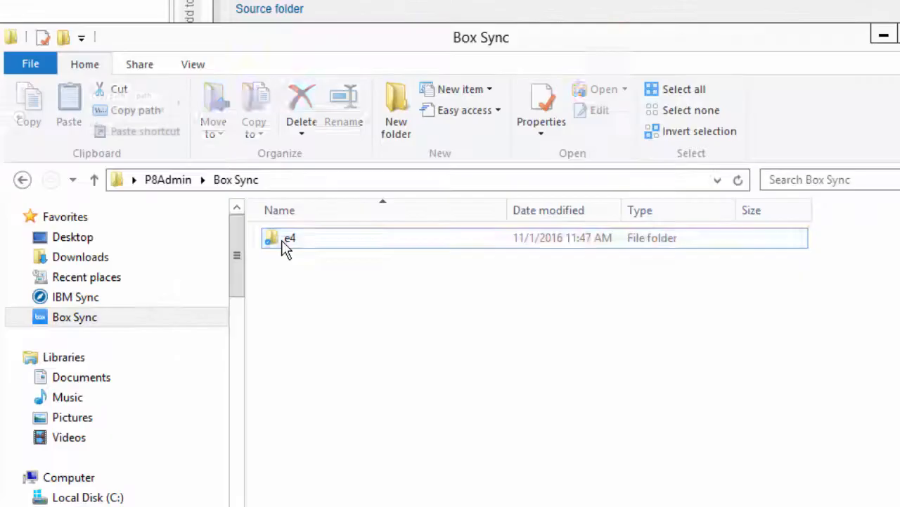
# Step: Copy the full path of the local Box Sync\e4 folder
pyautogui.doubleClick(132, 189)
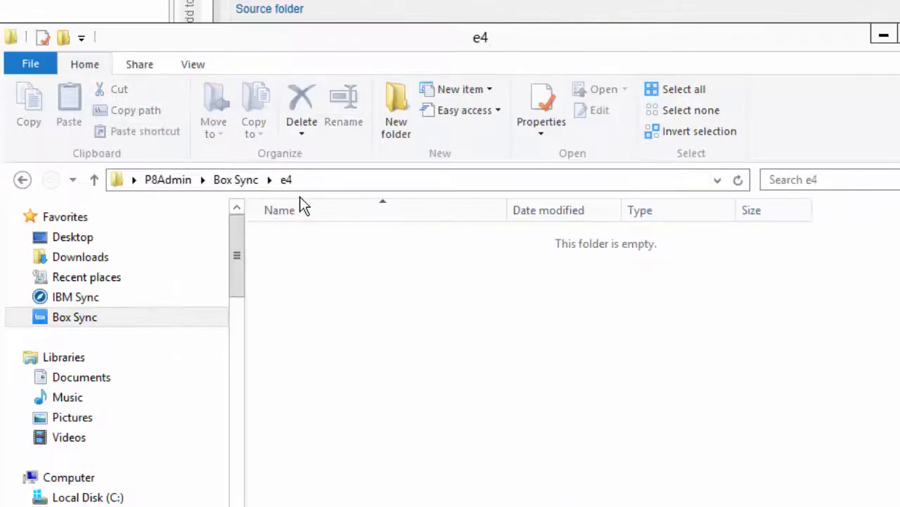
pyautogui.click(337, 181)
pyautogui.rightClick(340, 180)
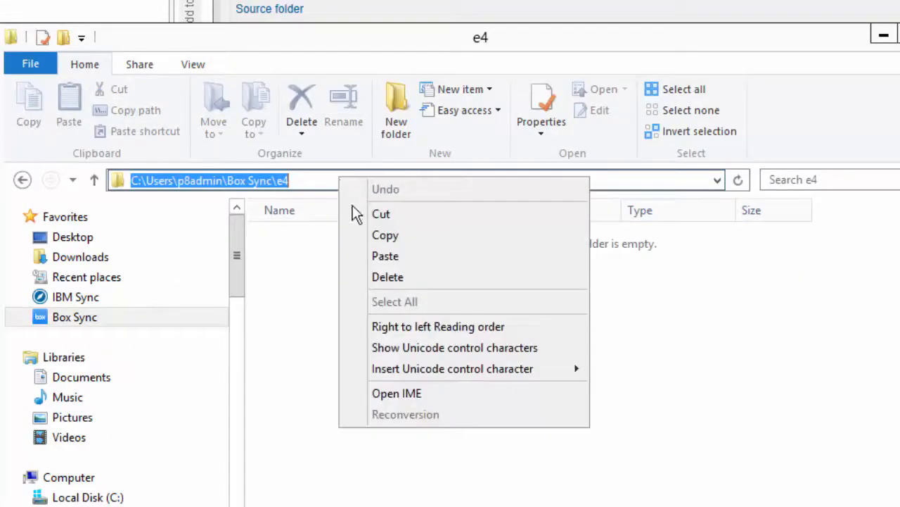
pyautogui.click(415, 242)
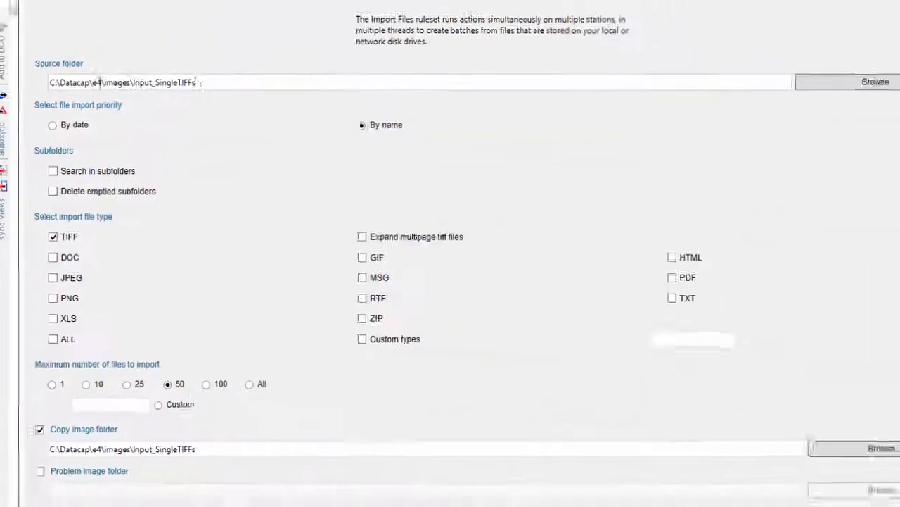
# Step: Replace the copy image folder path with the Box Sync\e4 path plus \done
pyautogui.moveTo(201, 83); pyautogui.dragTo(49, 83)
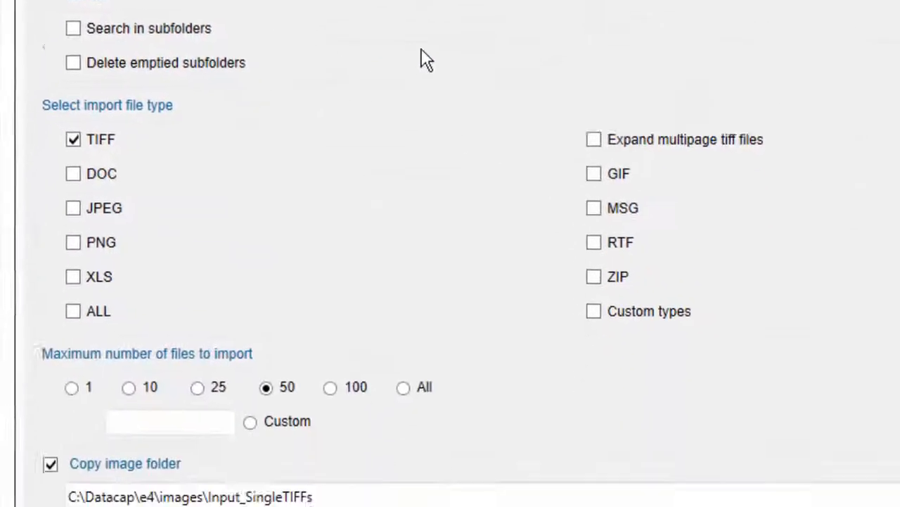
pyautogui.click(333, 493)
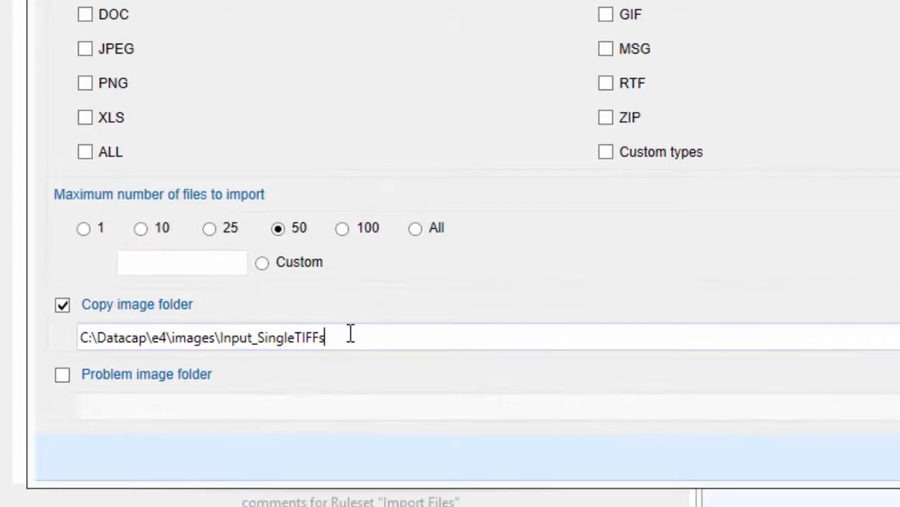
pyautogui.moveTo(350, 337); pyautogui.dragTo(36, 348)
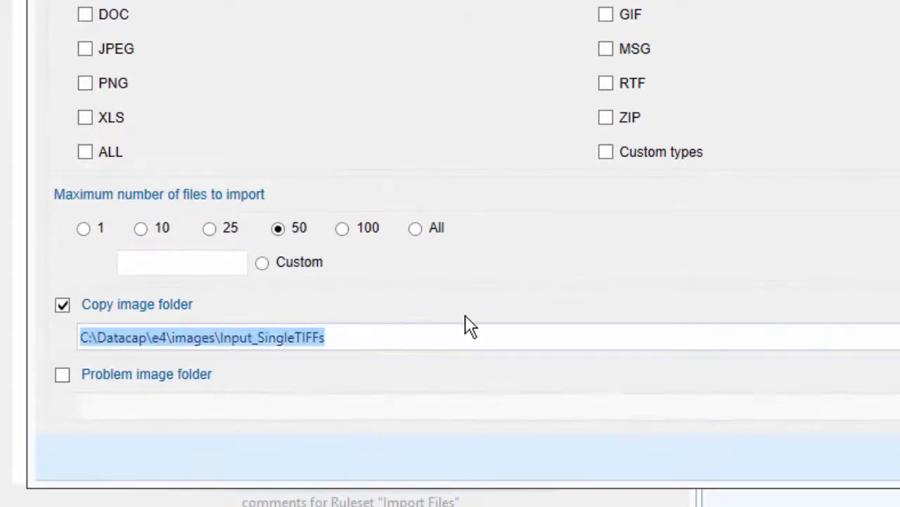
pyautogui.hotkey('ctrl', 'v')
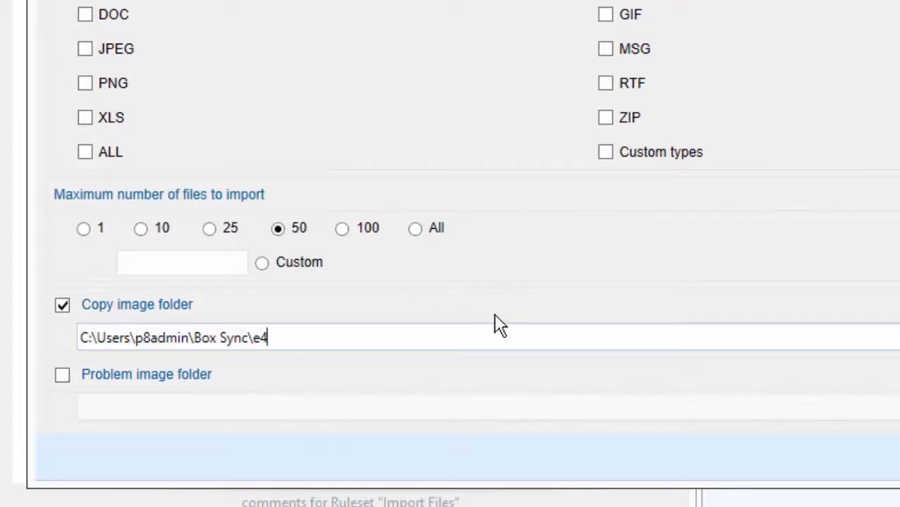
pyautogui.write('\\done')
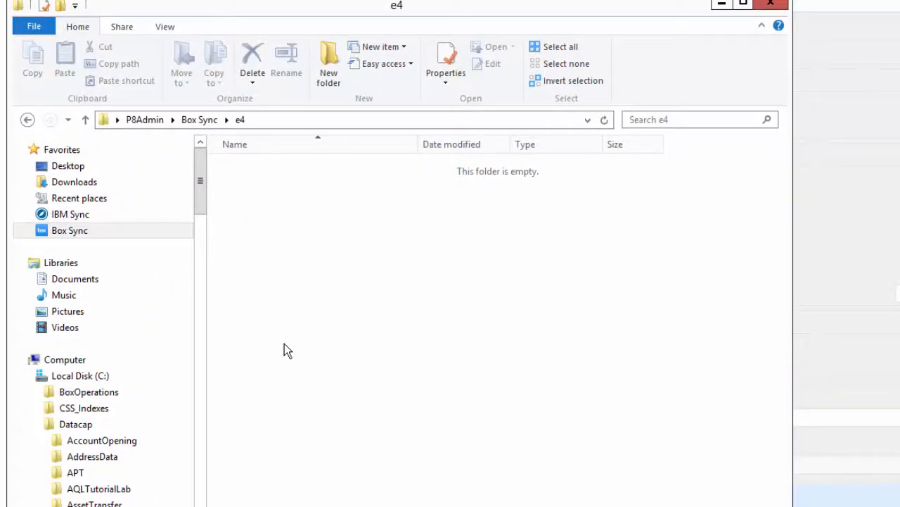
# Step: Create a new folder named done inside Box Sync\e4, then minimise Explorer
pyautogui.rightClick(284, 344)
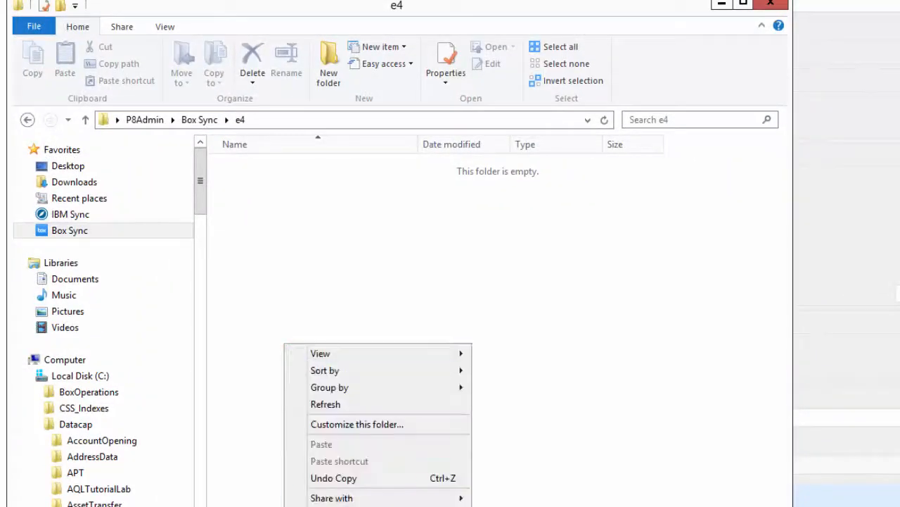
pyautogui.moveTo(351, 505)
pyautogui.click(556, 333)
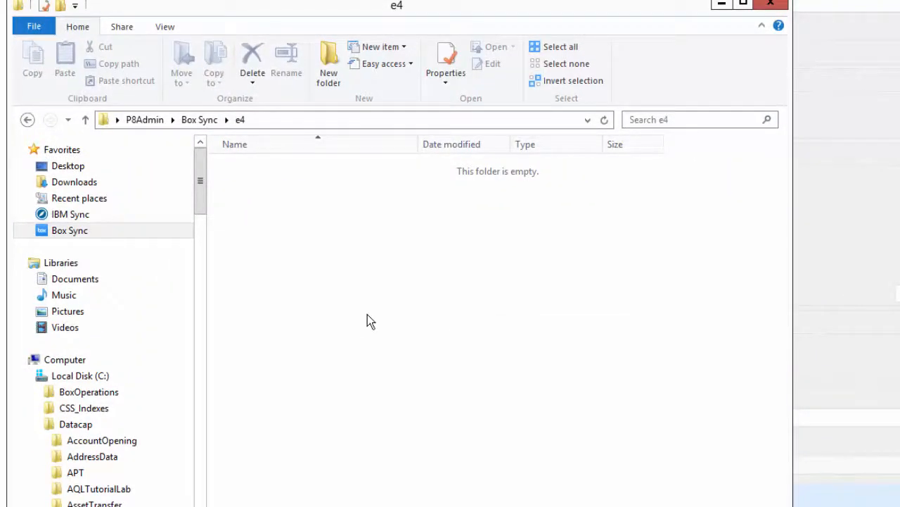
pyautogui.write('done')
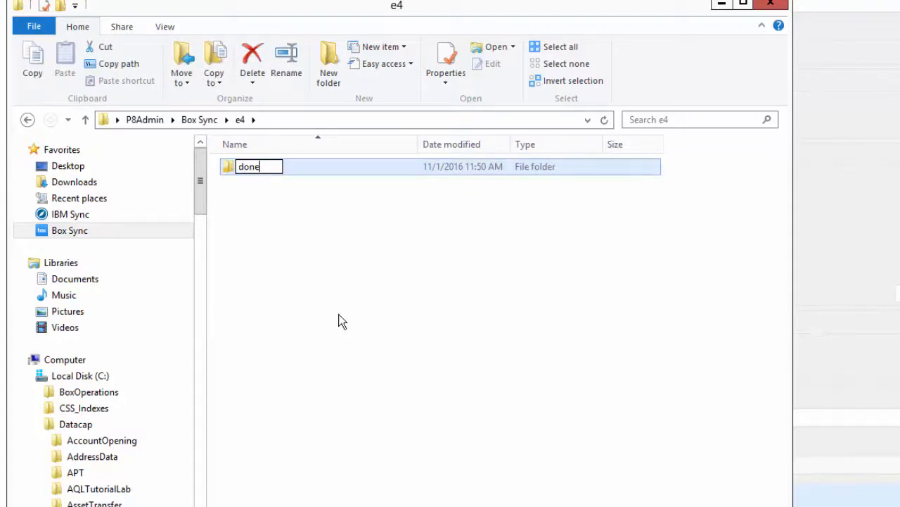
pyautogui.press('Return')
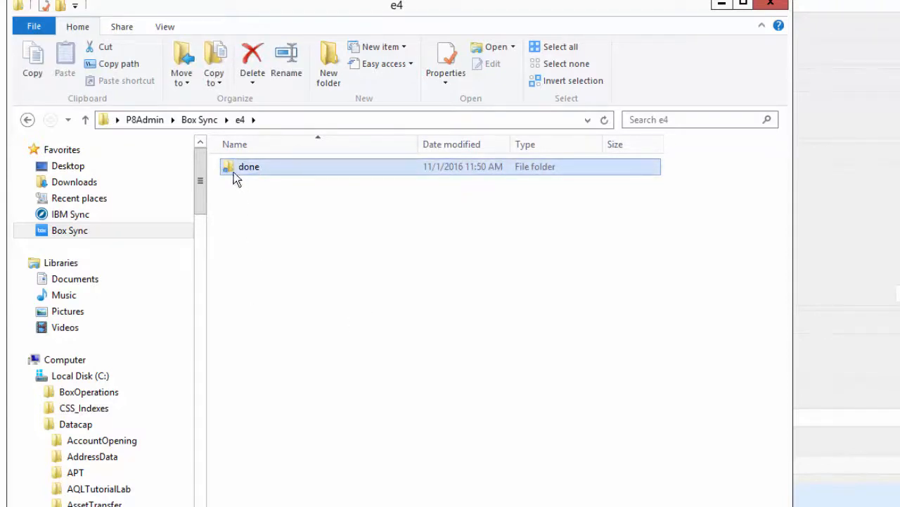
pyautogui.click(723, 5)
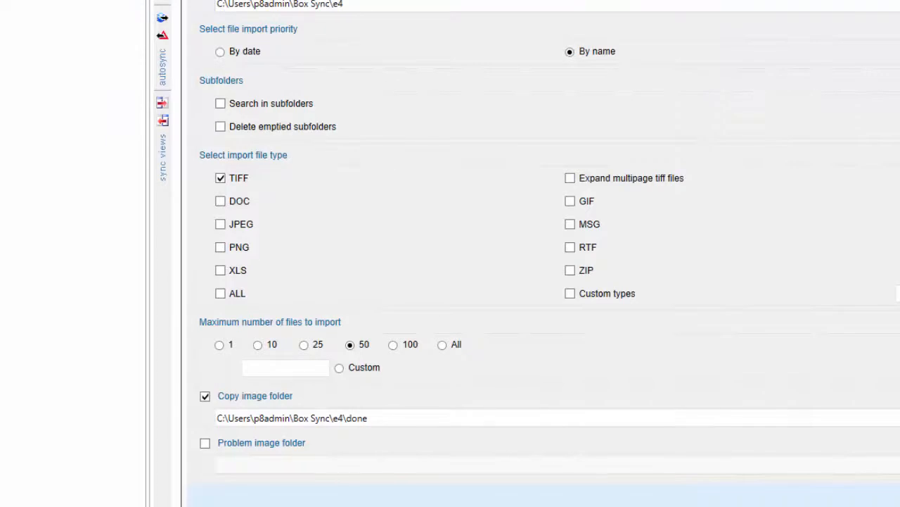
# Step: Close the Import Files settings, choose the e4 application and log in to Taskmaster
pyautogui.click(748, 502)
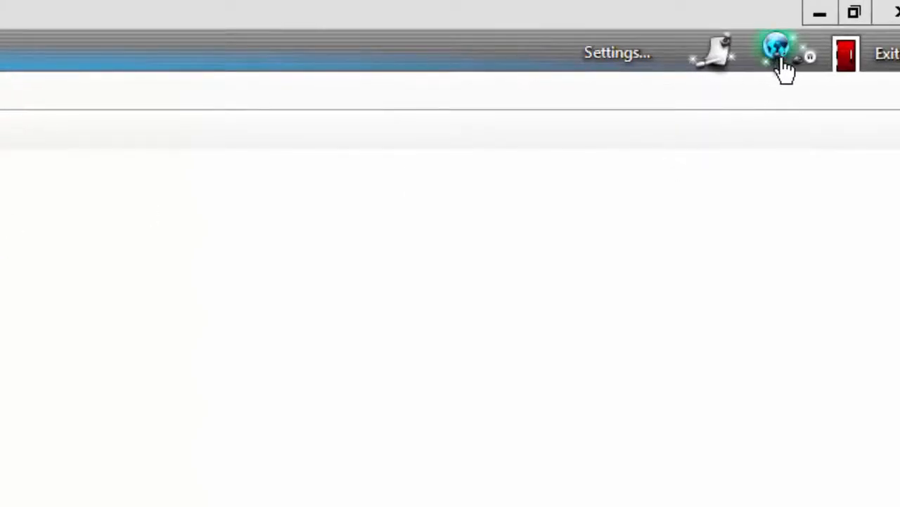
pyautogui.click(783, 60)
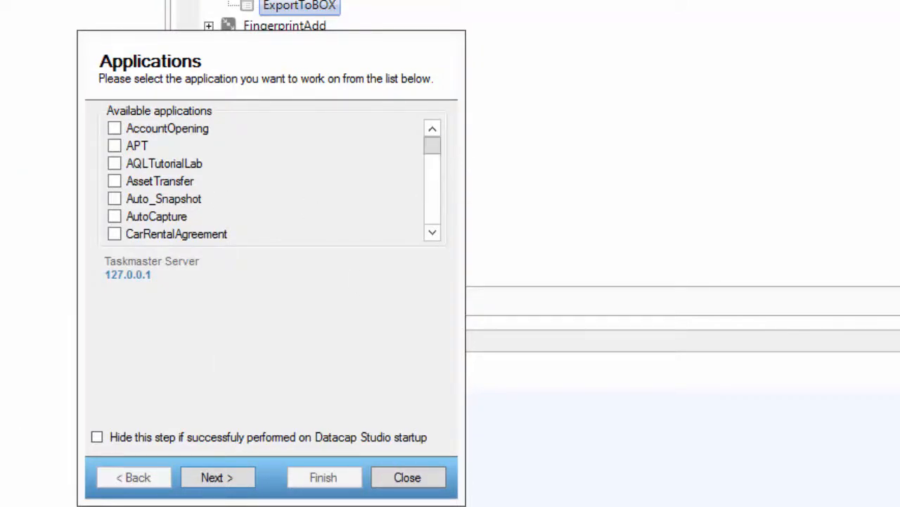
pyautogui.moveTo(428, 145)
pyautogui.mouseDown()
pyautogui.moveTo(441, 216)
pyautogui.moveTo(437, 159)
pyautogui.mouseUp()
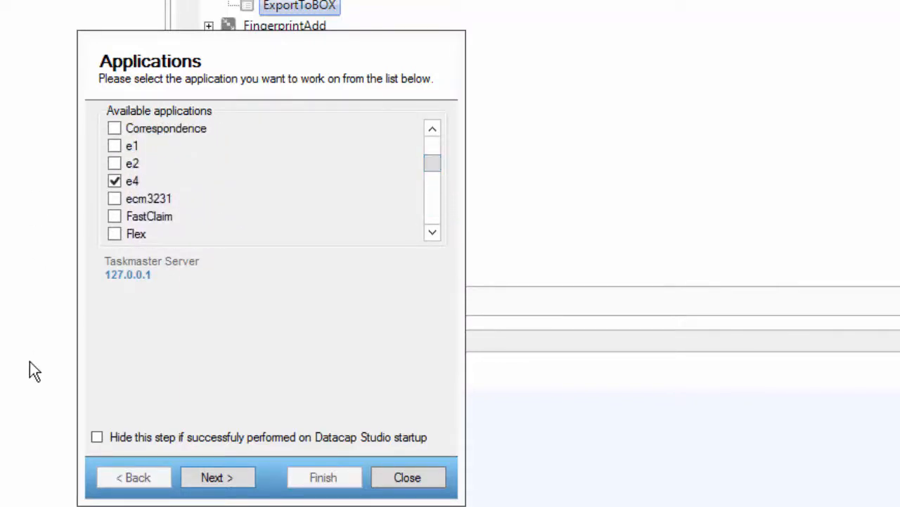
pyautogui.click(202, 478)
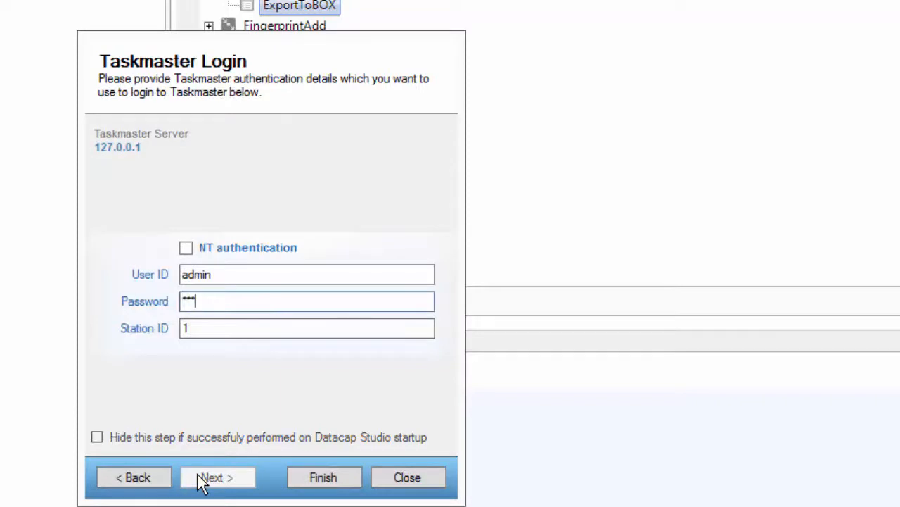
pyautogui.press('Return')
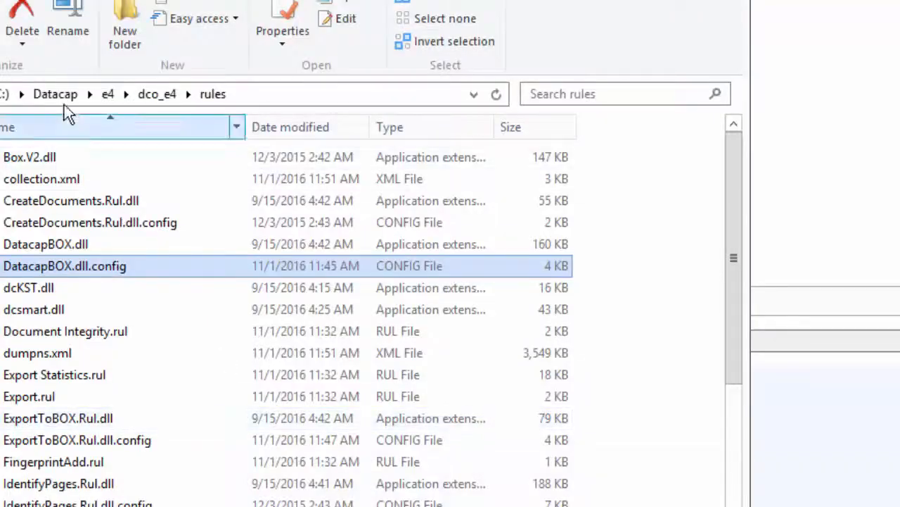
# Step: Cut HarborStreetFinancialPage1.tif from the e4 images\Input_SingleTIFFs folder
pyautogui.click(113, 94)
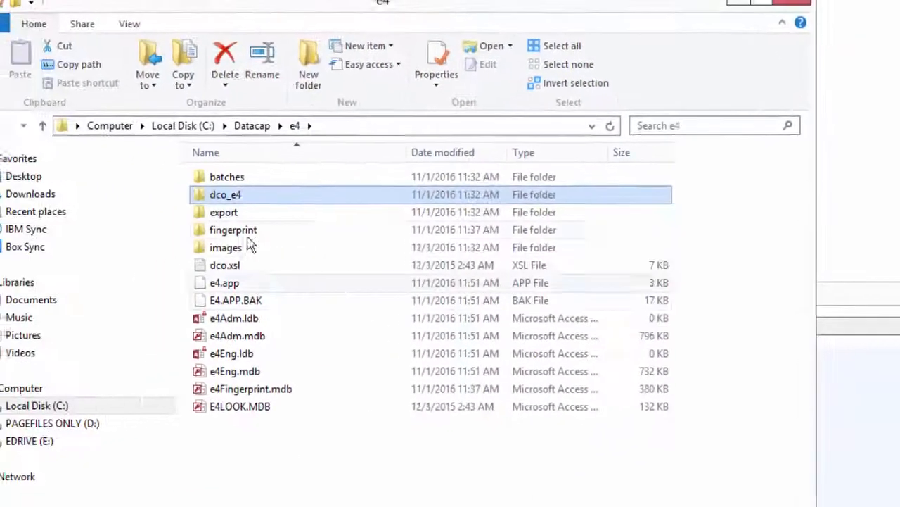
pyautogui.doubleClick(250, 248)
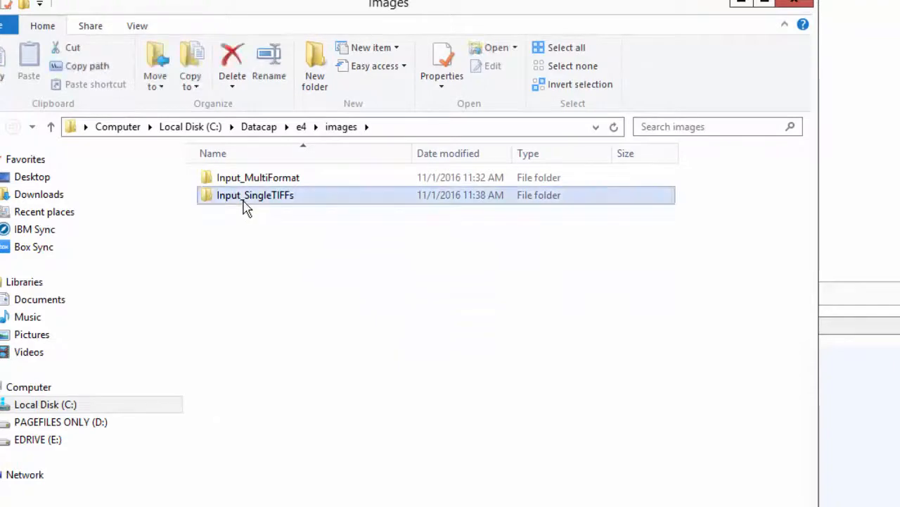
pyautogui.doubleClick(243, 197)
pyautogui.click(229, 185)
pyautogui.rightClick(229, 181)
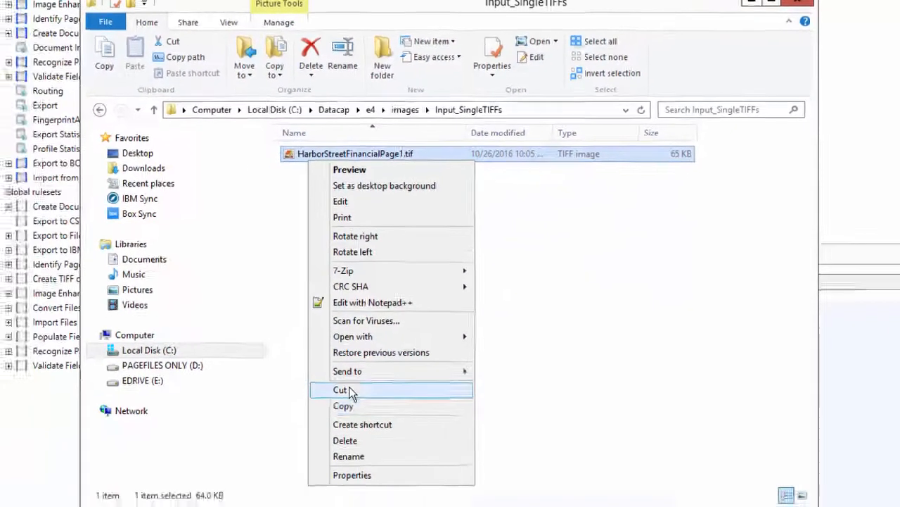
pyautogui.click(341, 389)
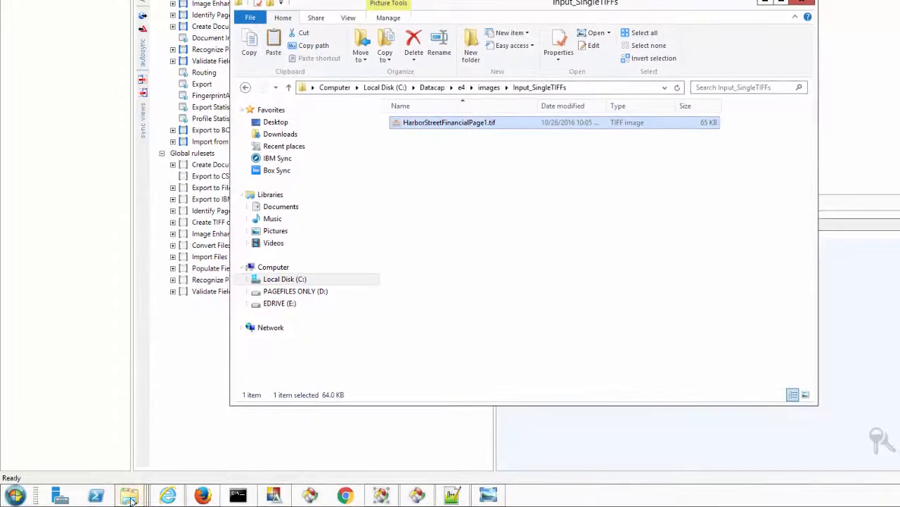
# Step: Paste HarborStreetFinancialPage1.tif into the Box Sync\e4 folder
pyautogui.moveTo(130, 495)
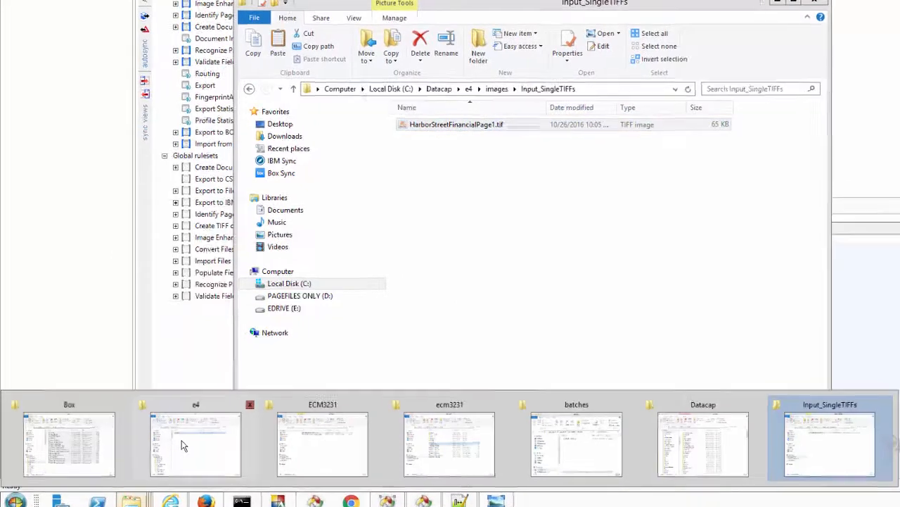
pyautogui.click(179, 439)
pyautogui.rightClick(274, 276)
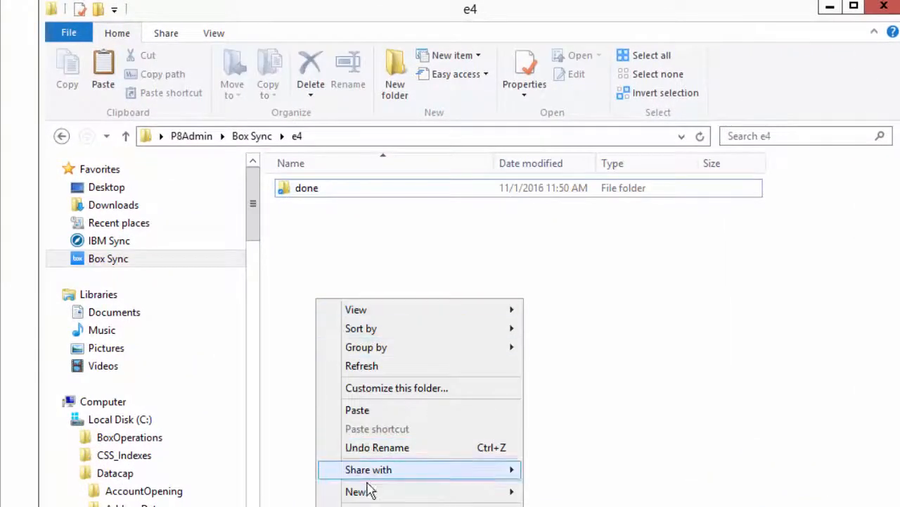
pyautogui.click(373, 411)
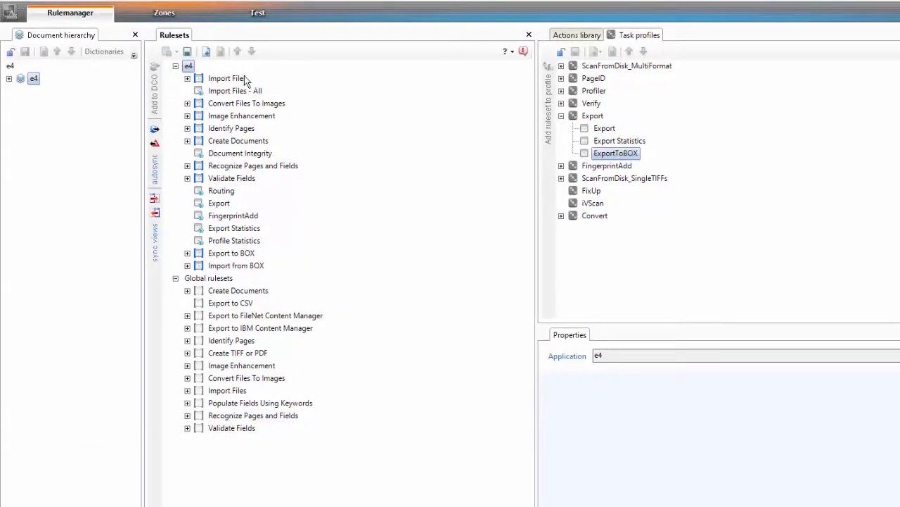
# Step: In the Test view, delete held batch 20161101.000000 under Export
pyautogui.click(260, 12)
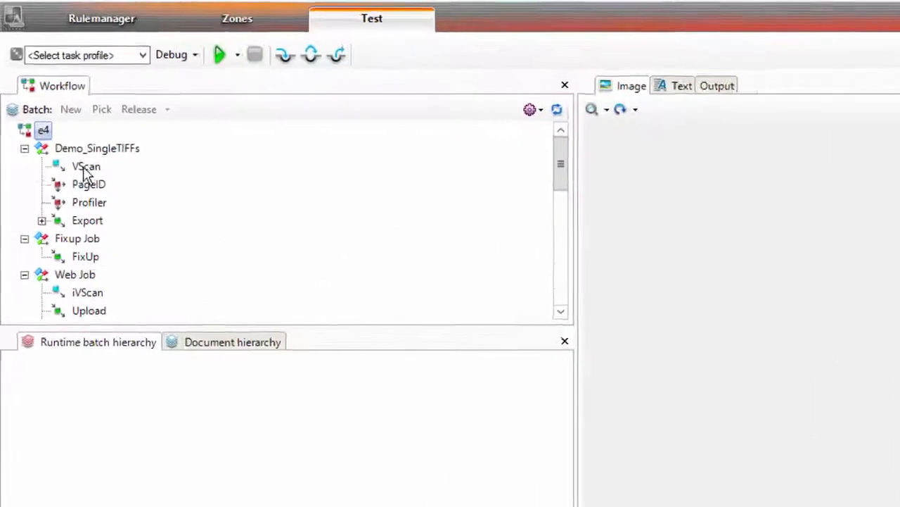
pyautogui.click(85, 168)
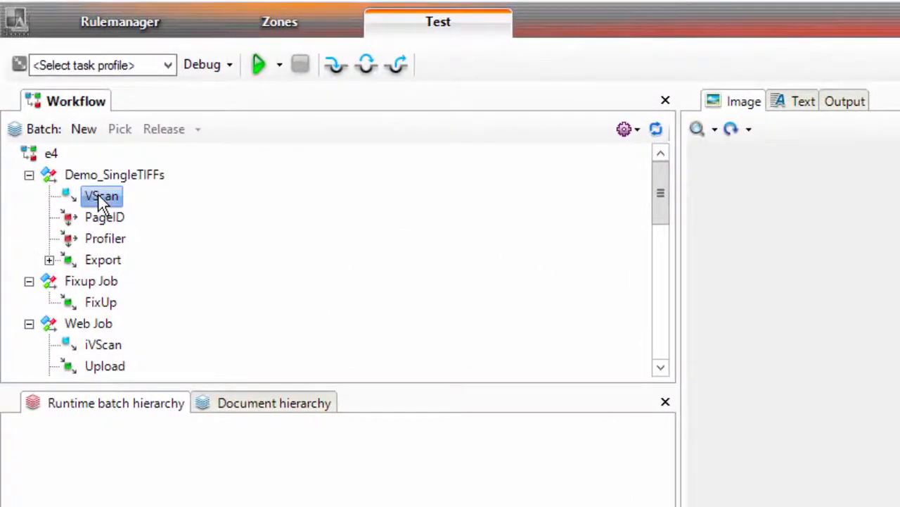
pyautogui.click(49, 260)
pyautogui.click(133, 281)
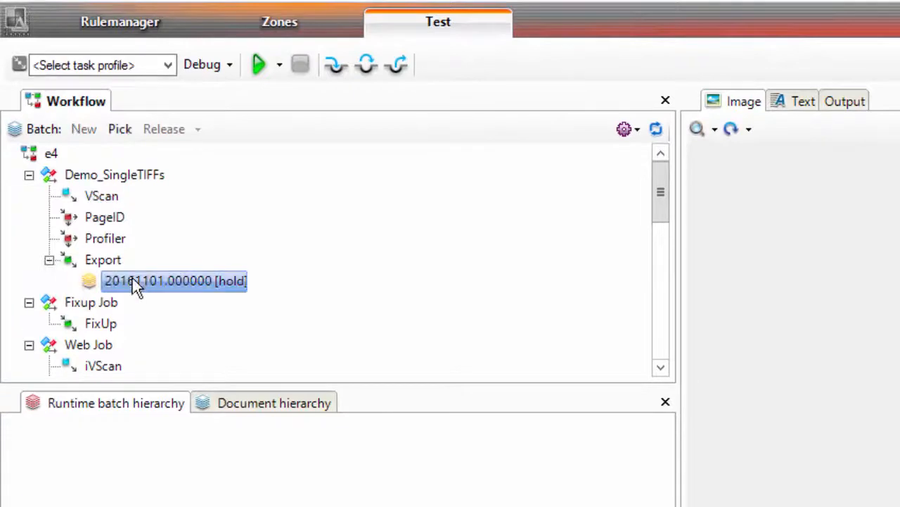
pyautogui.rightClick(170, 282)
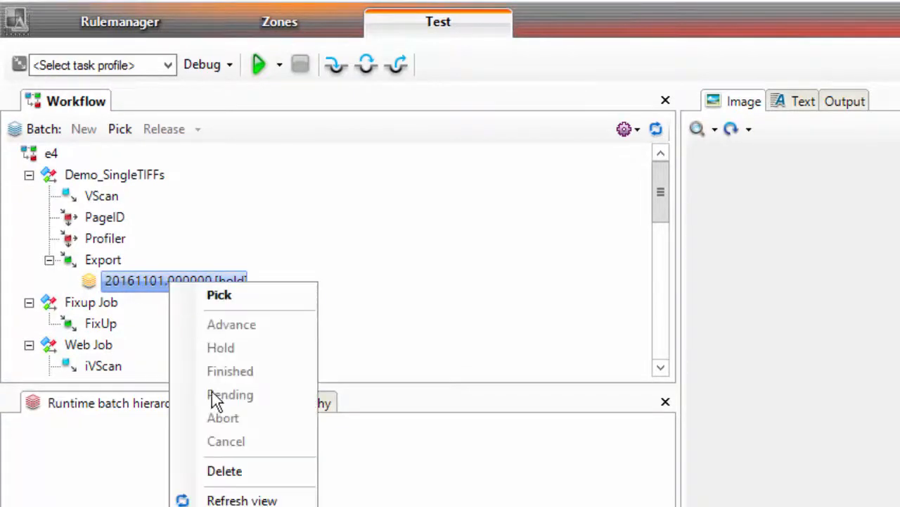
pyautogui.click(225, 471)
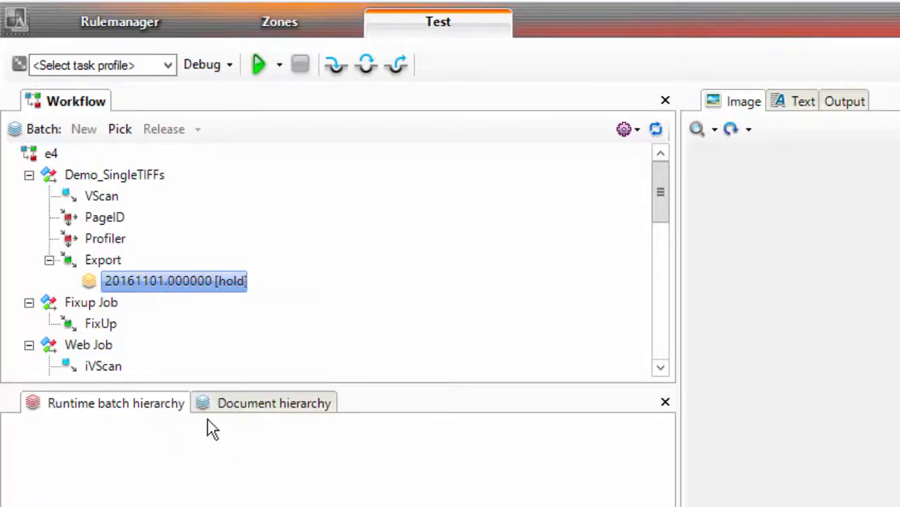
# Step: Create a new VScan batch using the ScanFromDisk_SingleTIFFs task profile
pyautogui.click(104, 200)
pyautogui.rightClick(104, 202)
pyautogui.click(153, 208)
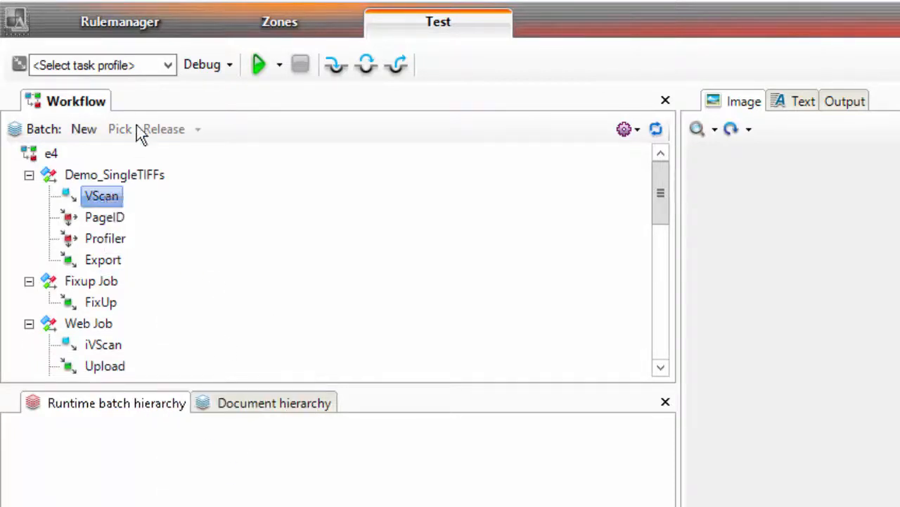
pyautogui.click(168, 65)
pyautogui.click(161, 181)
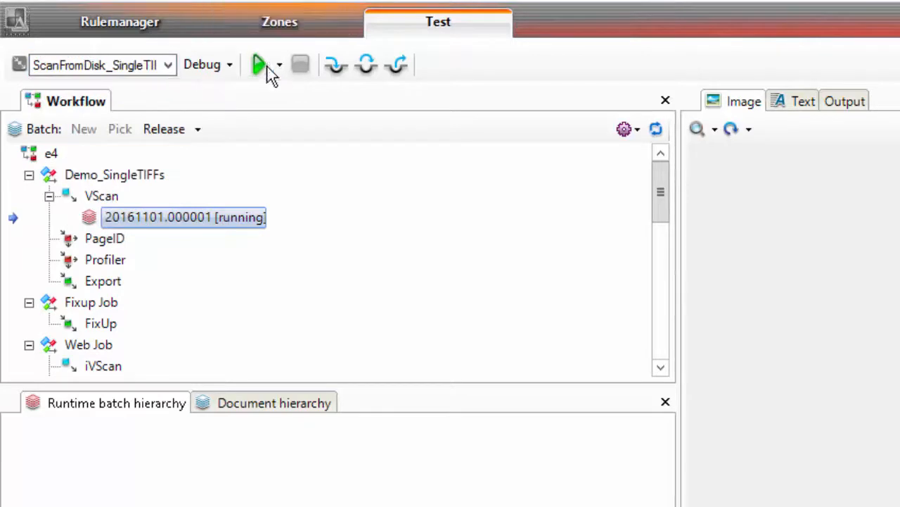
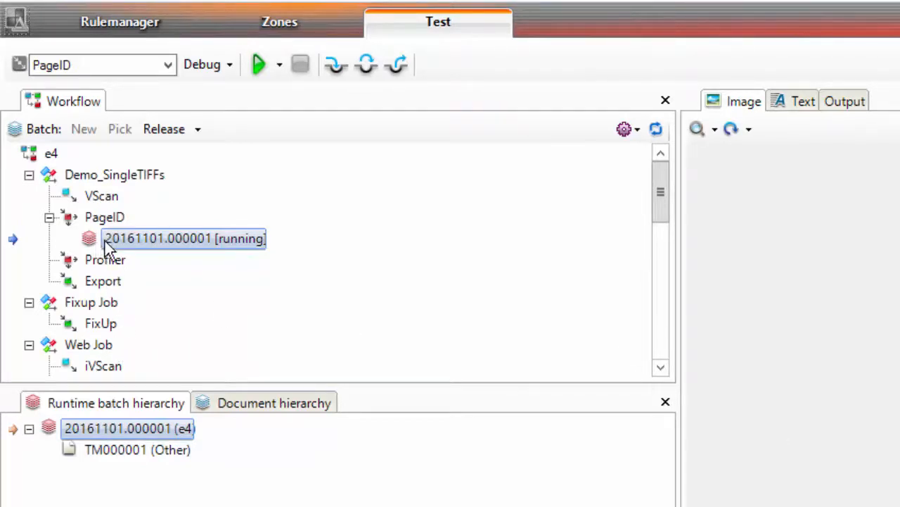
# Step: Cancel the running test batch 20161101.000001 under the PageID task
pyautogui.rightClick(135, 241)
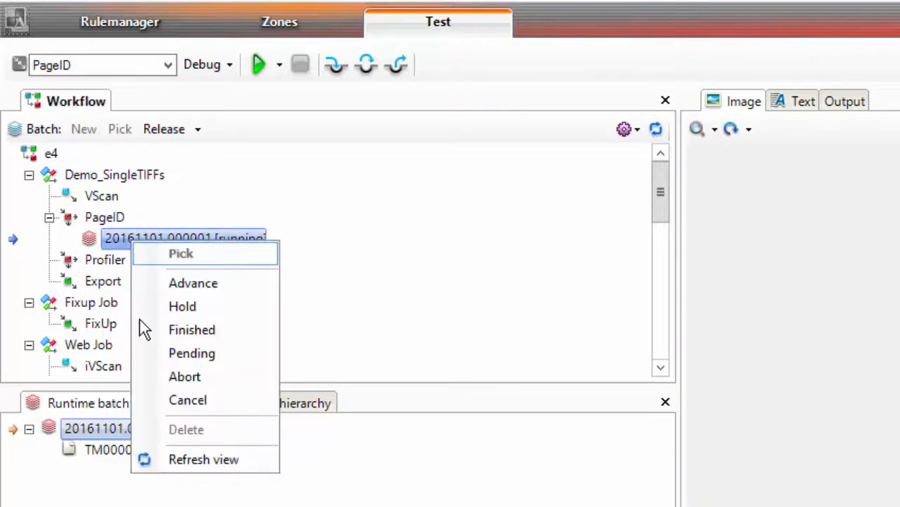
pyautogui.click(170, 406)
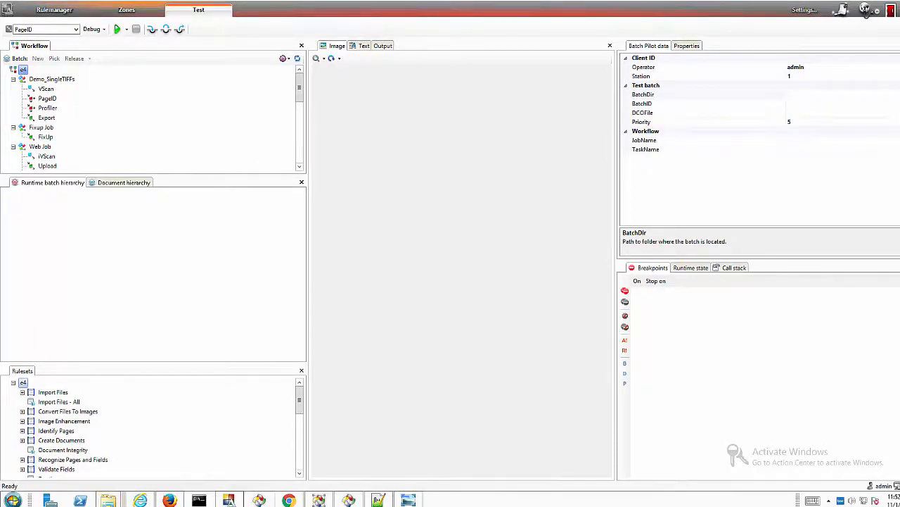
# Step: Reconnect Rulerunner Manager to Datacap by disconnecting and reconnecting the Rulerunner login
pyautogui.click(316, 499)
pyautogui.click(261, 32)
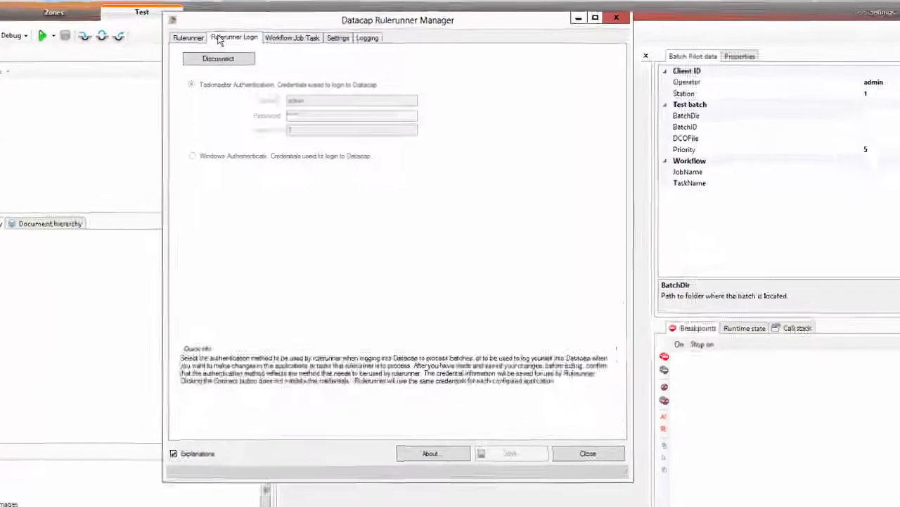
pyautogui.click(264, 49)
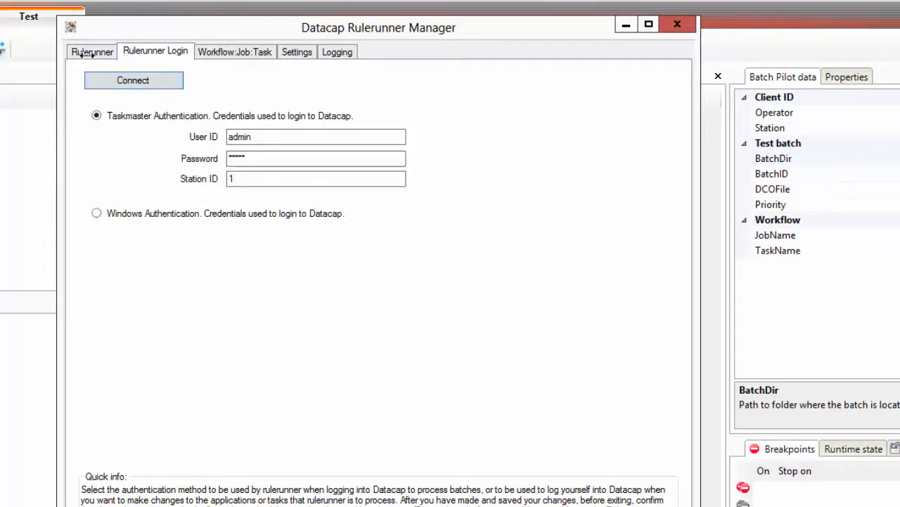
pyautogui.click(130, 83)
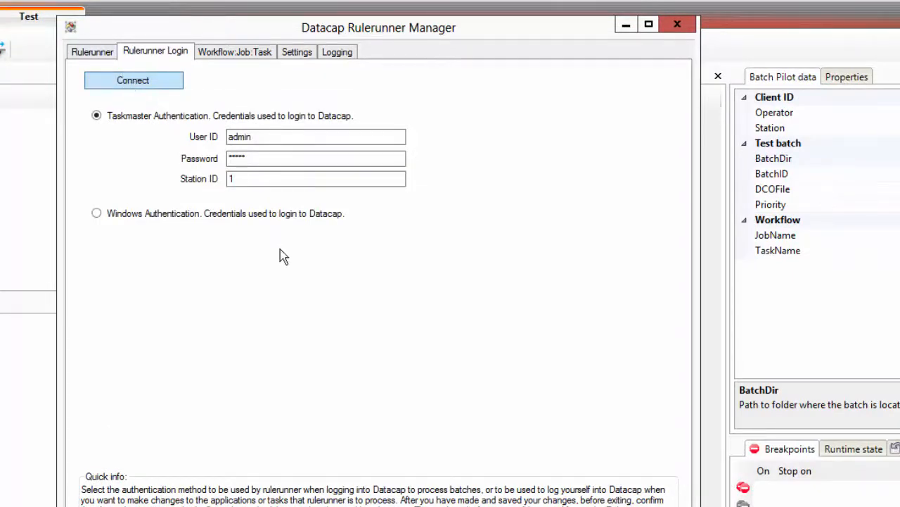
# Step: Add a new enabled thread11 to the Workflow:Job:Task thread list
pyautogui.click(229, 53)
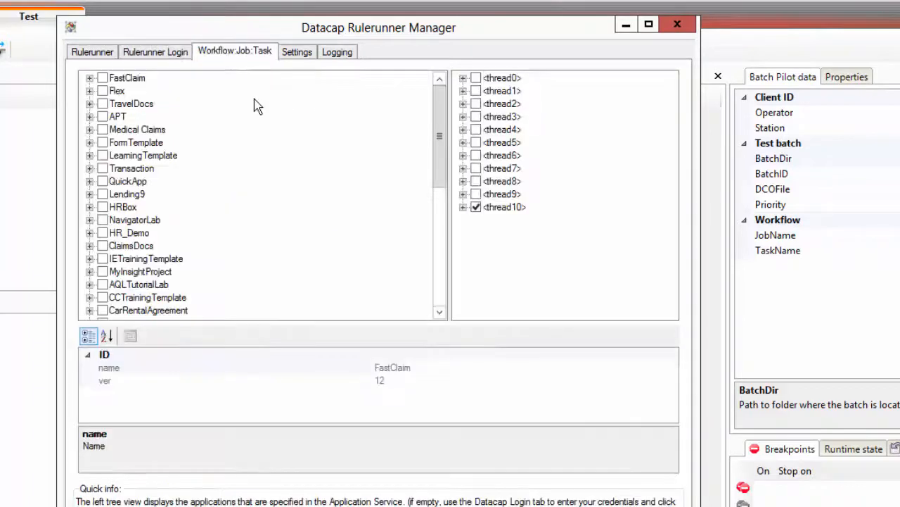
pyautogui.click(488, 207)
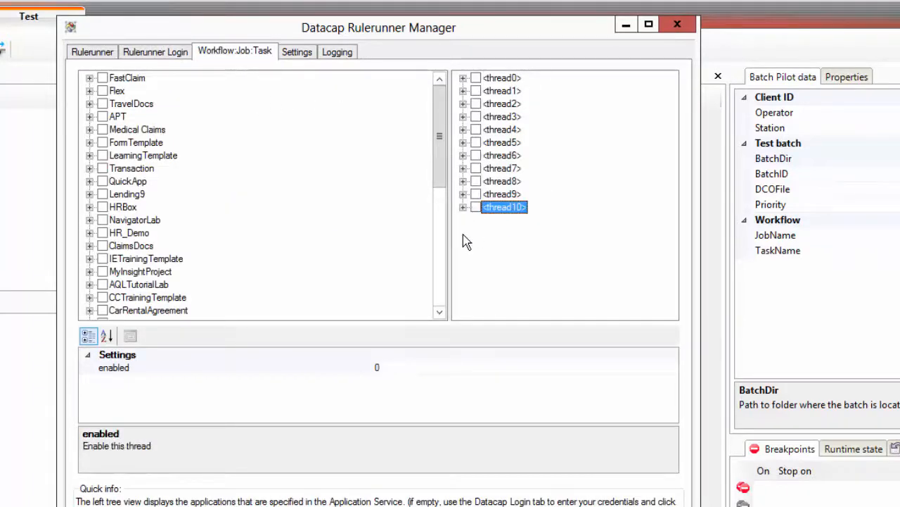
pyautogui.rightClick(464, 235)
pyautogui.moveTo(531, 289)
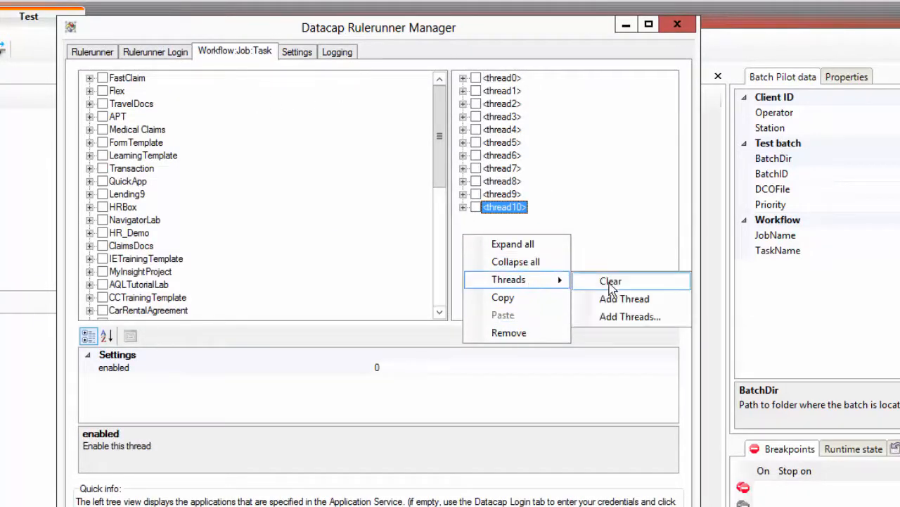
pyautogui.click(618, 300)
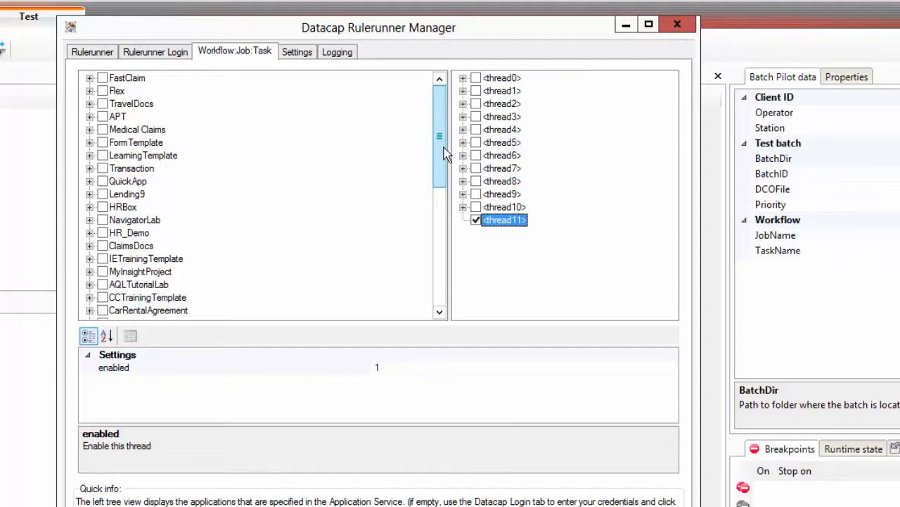
# Step: Expand e4 and check the Demo_SingleTIFFs VScan, PageID, Profiler and Export tasks
pyautogui.moveTo(441, 151); pyautogui.dragTo(422, 315)
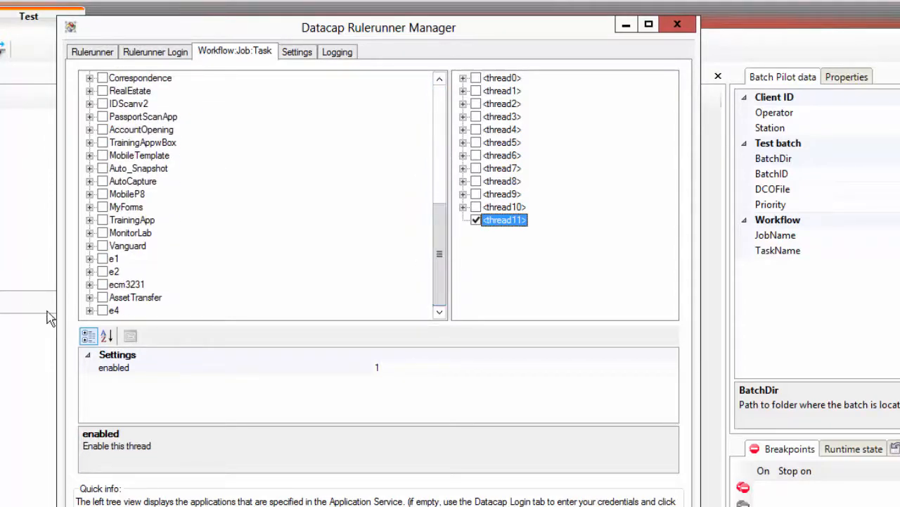
pyautogui.doubleClick(111, 310)
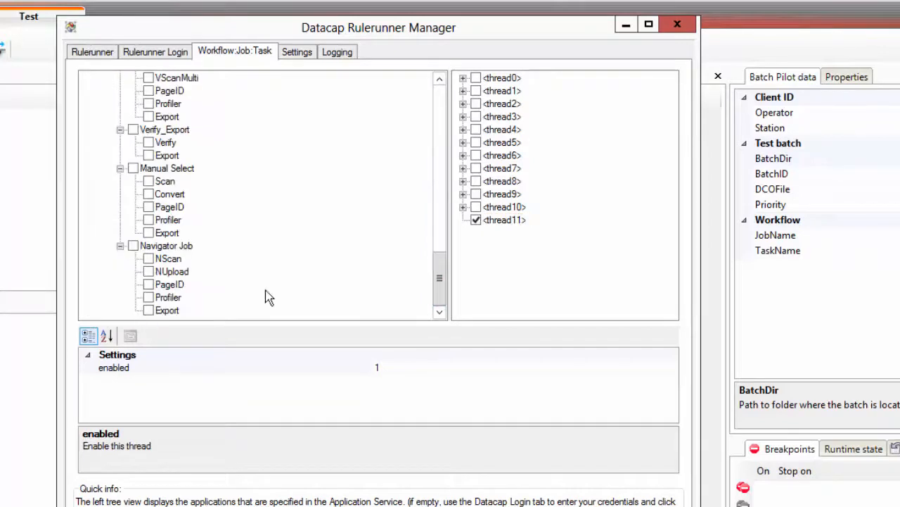
pyautogui.moveTo(439, 285); pyautogui.dragTo(441, 184)
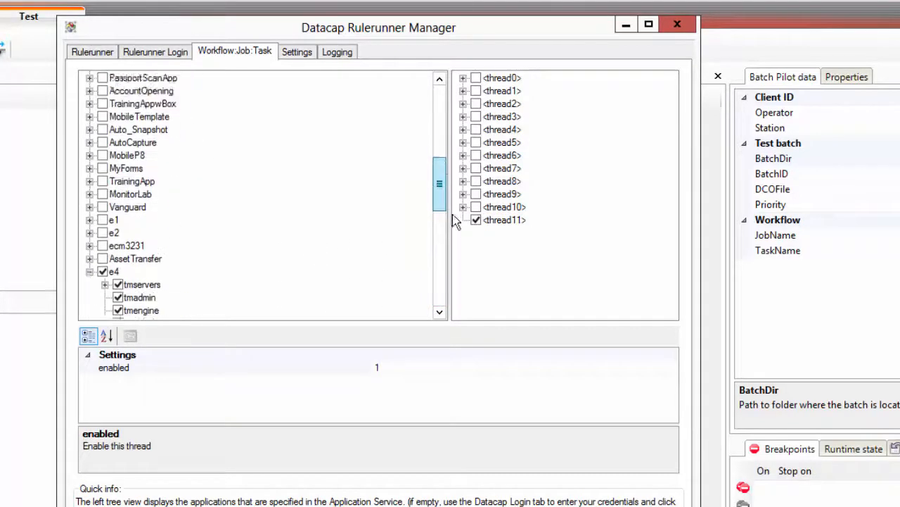
pyautogui.moveTo(453, 214); pyautogui.dragTo(452, 228)
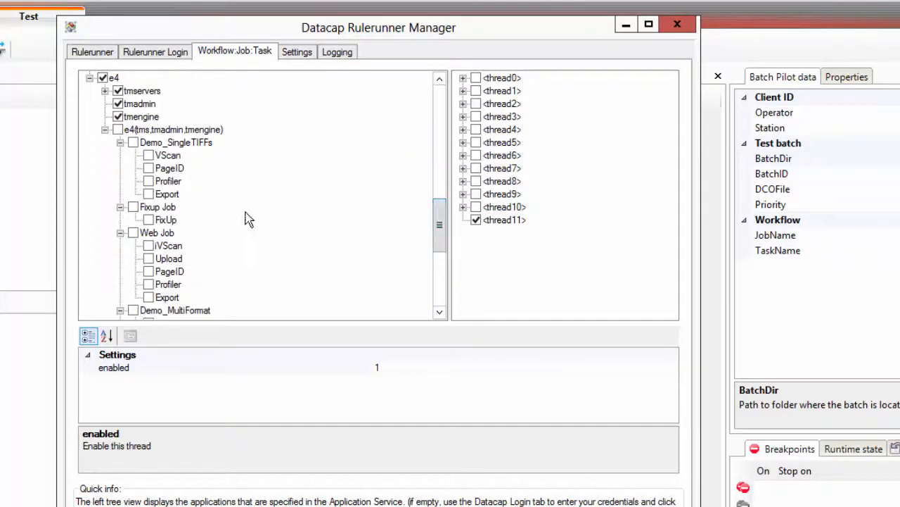
pyautogui.click(149, 156)
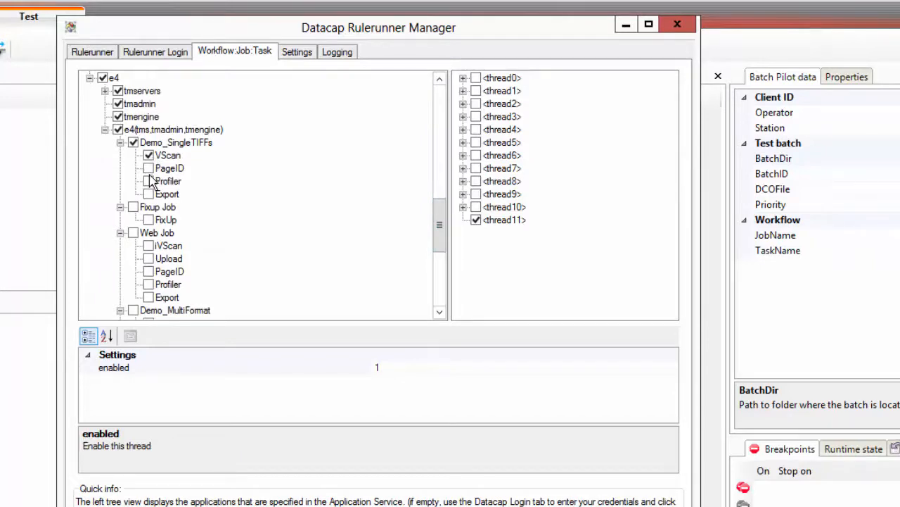
pyautogui.click(148, 168)
pyautogui.click(149, 181)
pyautogui.click(149, 194)
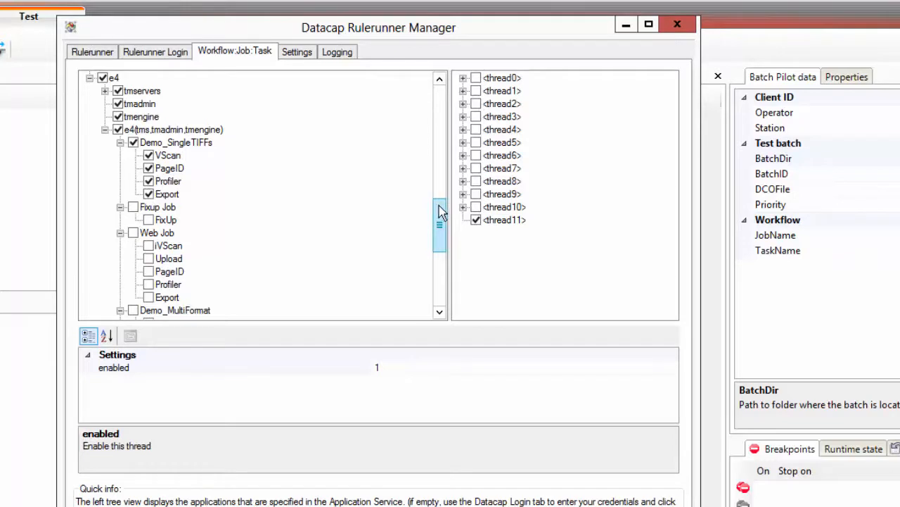
# Step: Assign the checked e4 tasks to thread11 and save the thread changes
pyautogui.moveTo(439, 211); pyautogui.dragTo(440, 241)
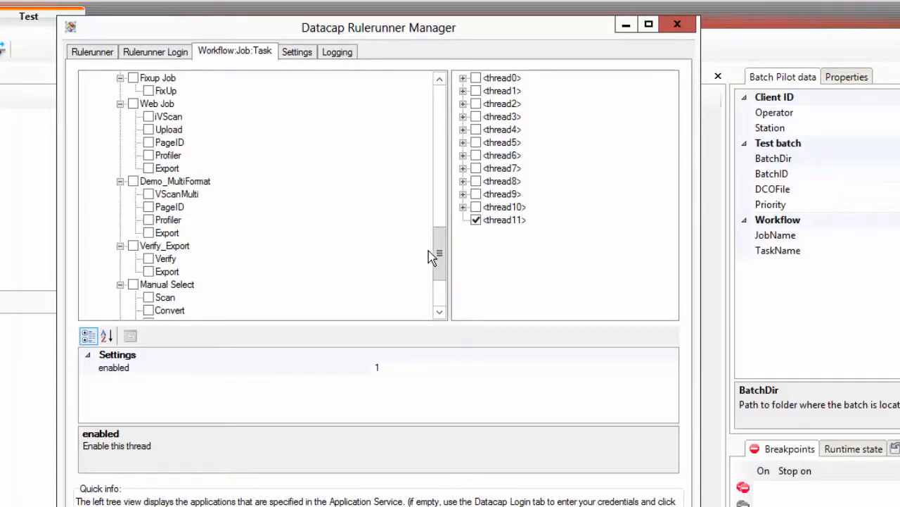
pyautogui.moveTo(439, 251); pyautogui.dragTo(437, 213)
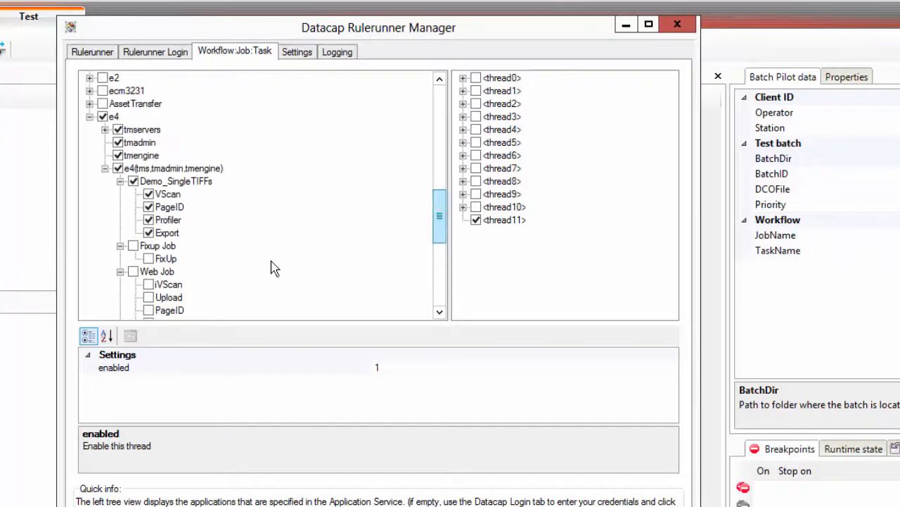
pyautogui.click(168, 233)
pyautogui.moveTo(174, 232); pyautogui.dragTo(508, 230)
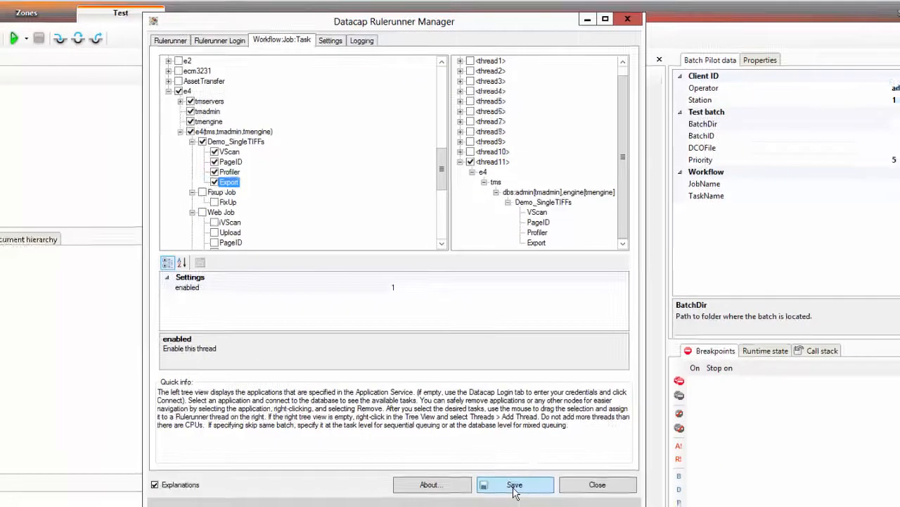
pyautogui.click(514, 487)
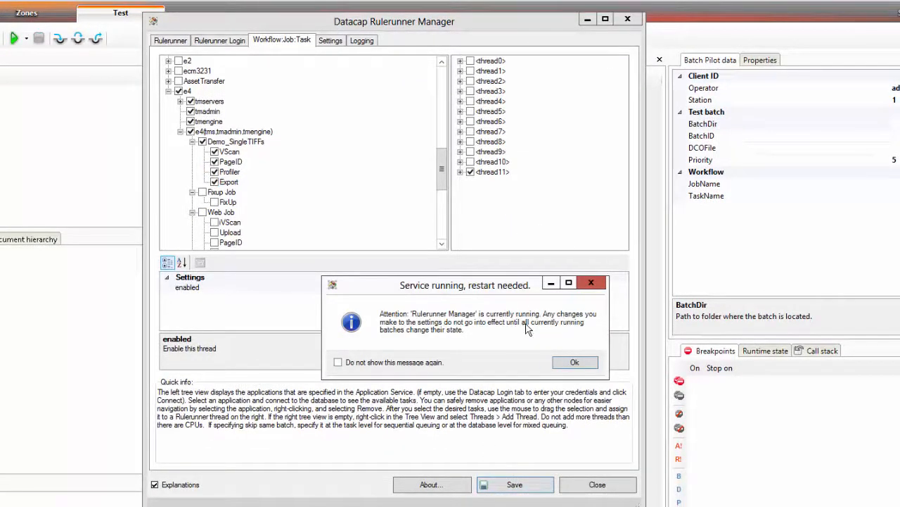
pyautogui.click(574, 363)
# Step: Stop the Rulerunner service and launch Datacap Application Manager
pyautogui.click(171, 42)
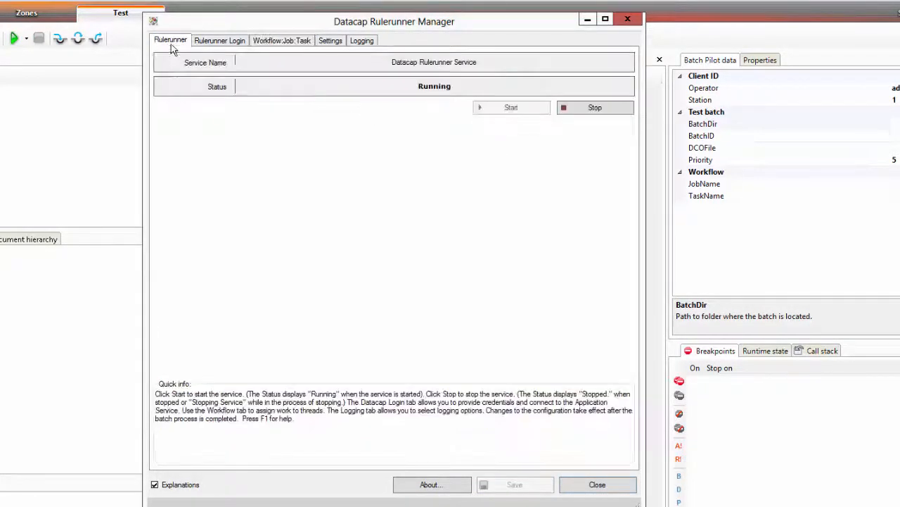
pyautogui.click(596, 110)
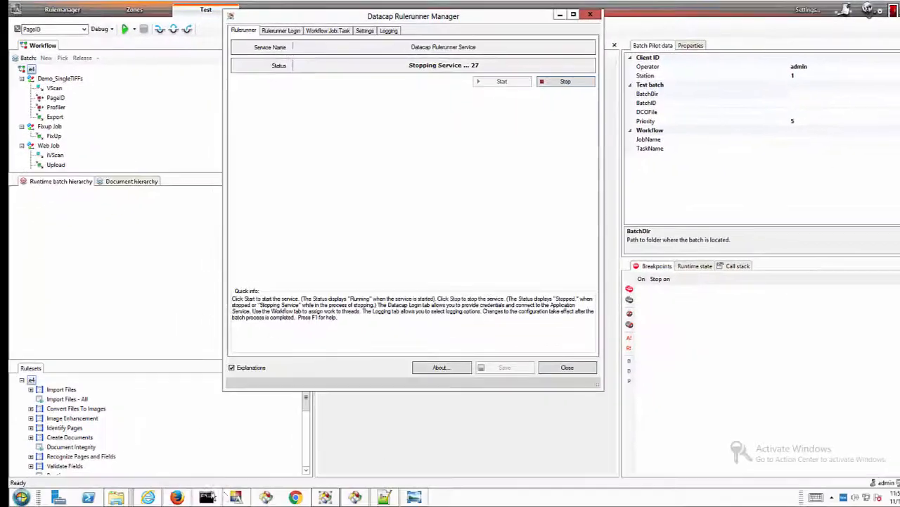
pyautogui.click(21, 497)
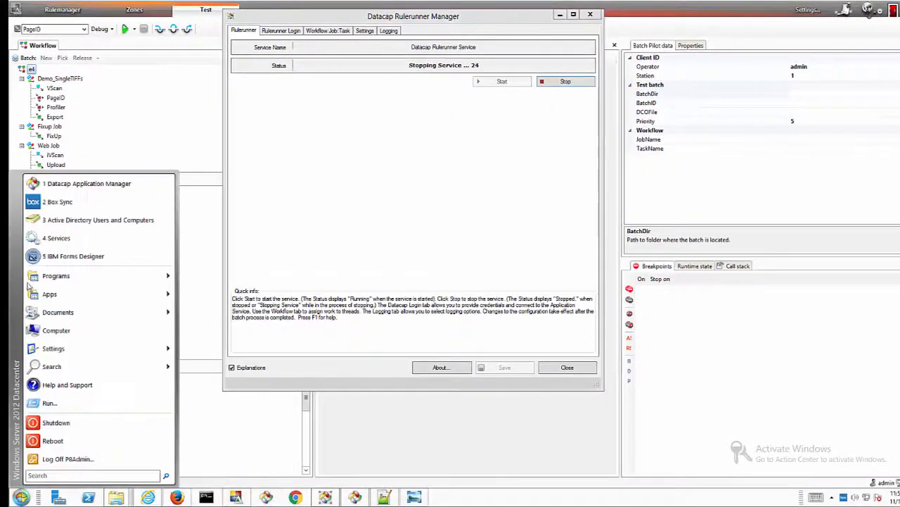
pyautogui.click(63, 185)
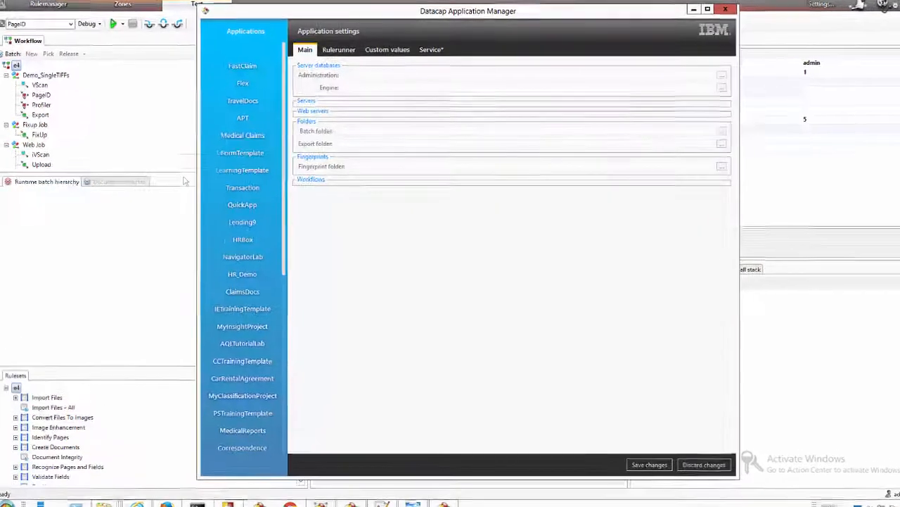
# Step: Change e4's Task 1 profile from ScanFromDisk_MultiFormat to ScanFromDisk_SingleTIFFs and close the settings
pyautogui.click(265, 346)
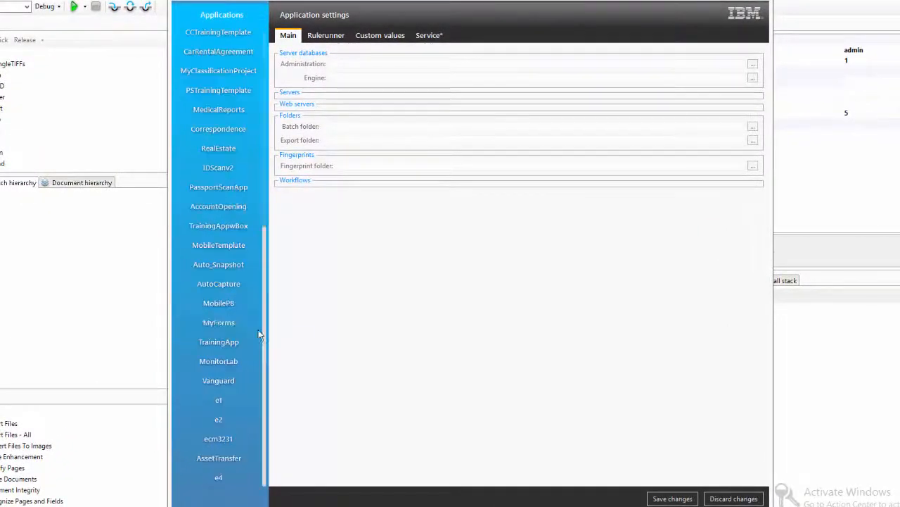
pyautogui.click(218, 477)
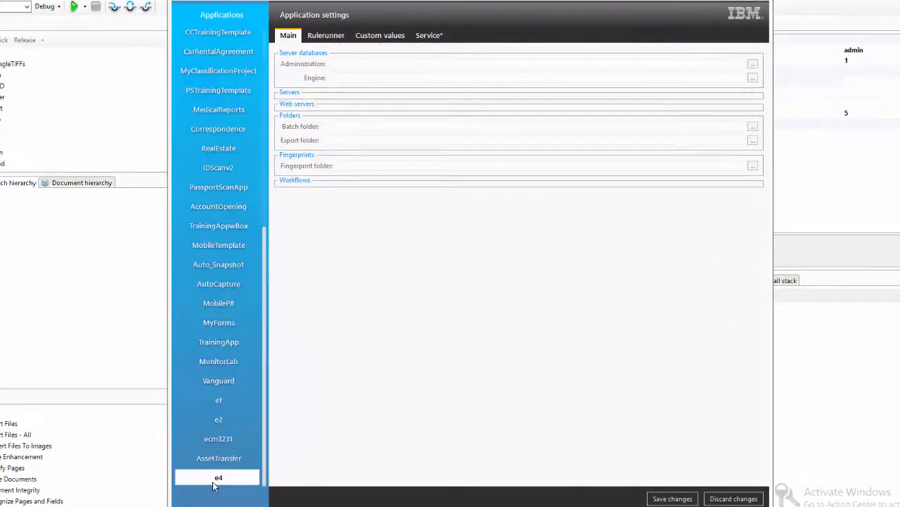
pyautogui.click(321, 36)
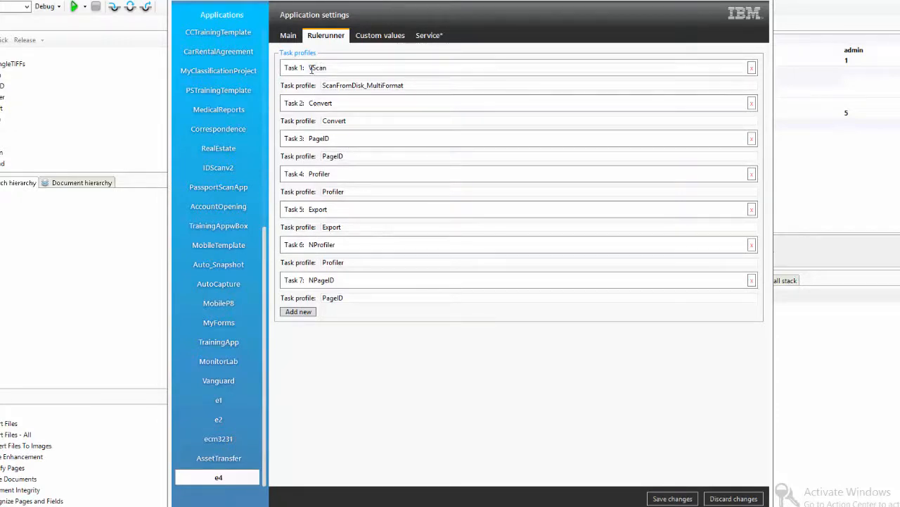
pyautogui.moveTo(320, 0); pyautogui.dragTo(74, 5)
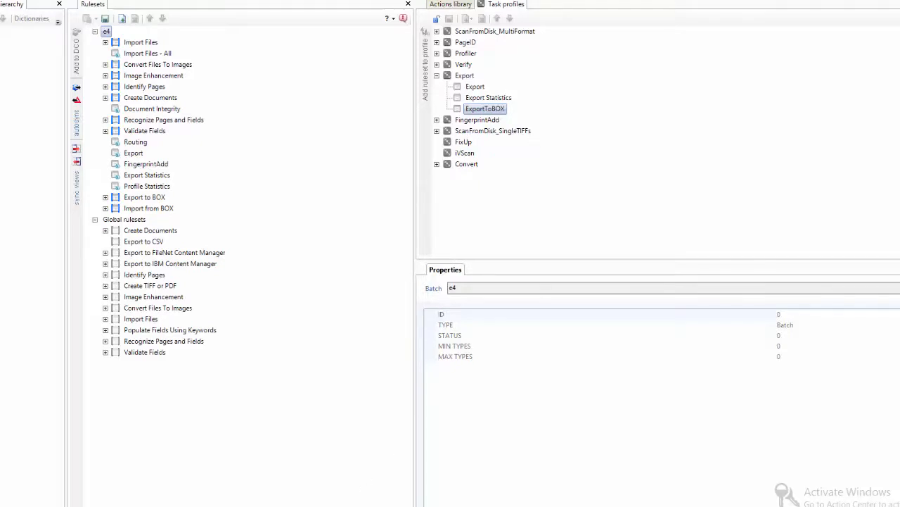
pyautogui.click(441, 500)
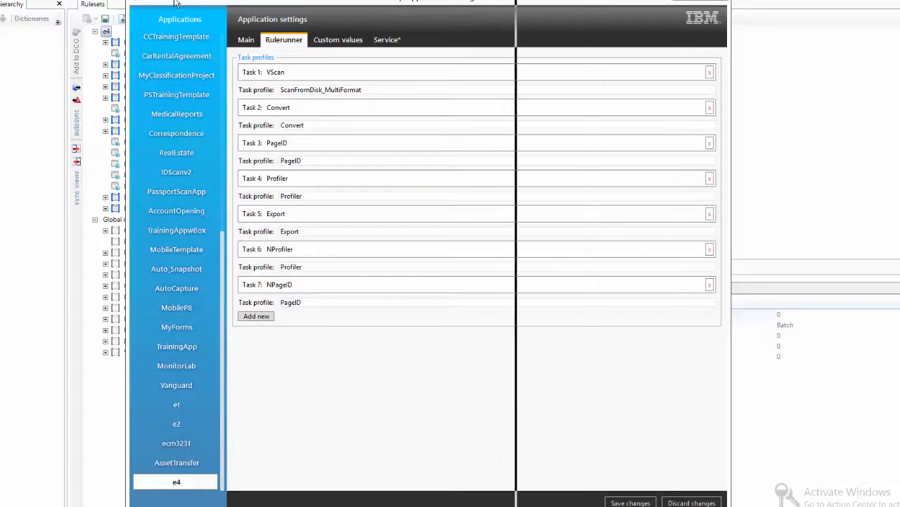
pyautogui.moveTo(394, 3); pyautogui.dragTo(158, 2)
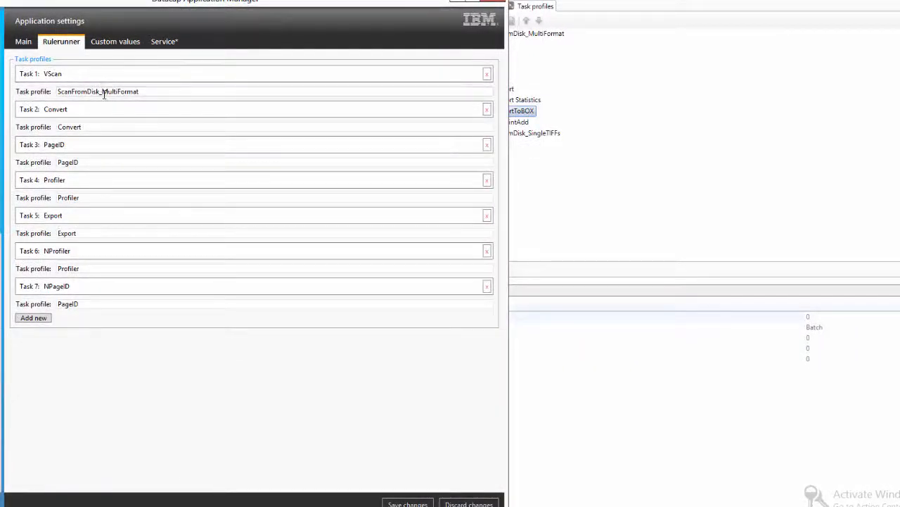
pyautogui.moveTo(102, 91); pyautogui.dragTo(195, 28)
pyautogui.write('SingleTIFFs')
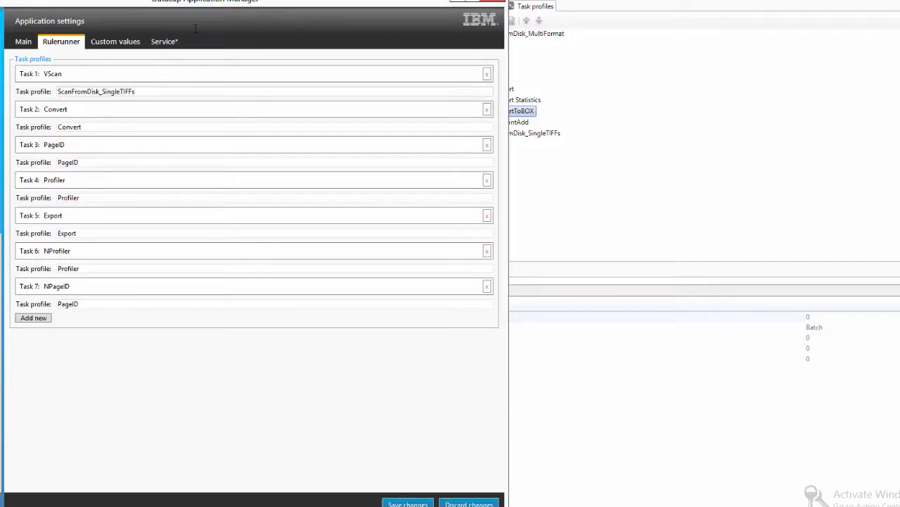
pyautogui.moveTo(183, 6); pyautogui.dragTo(370, 2)
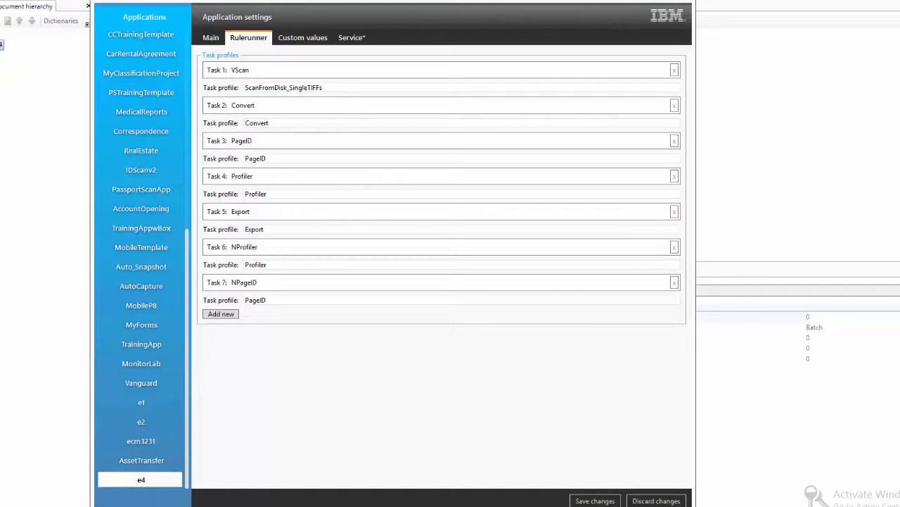
pyautogui.click(654, 1)
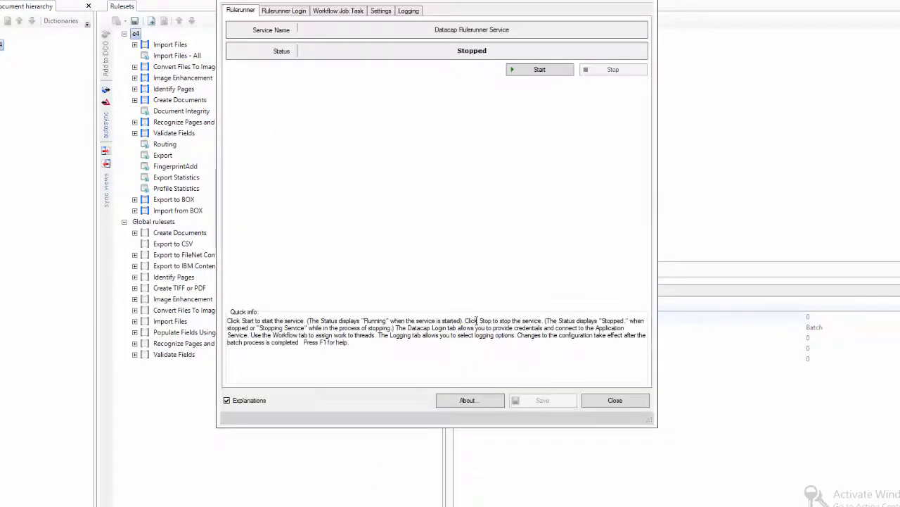
# Step: Start the Rulerunner service so its status reads Starting Service
pyautogui.click(545, 72)
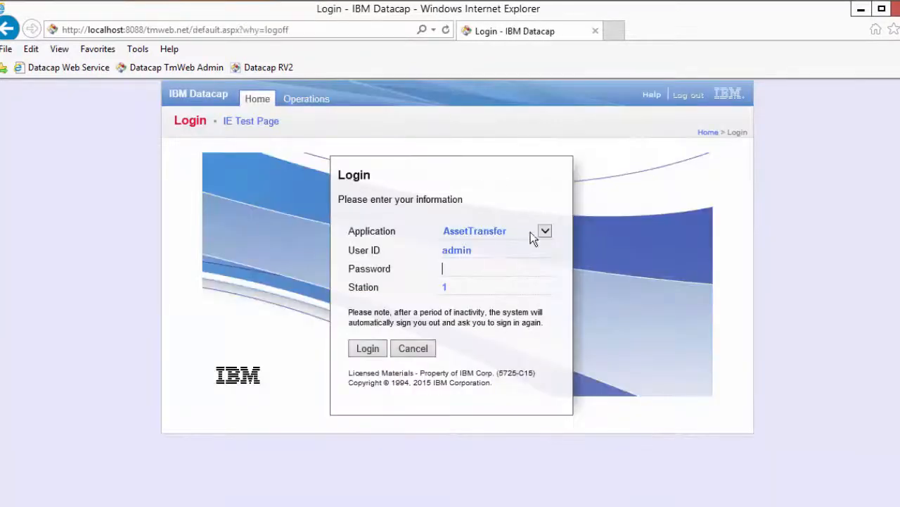
# Step: Log in to TMWeb as the e4 application with the admin password and open the Job Monitor
pyautogui.click(545, 230)
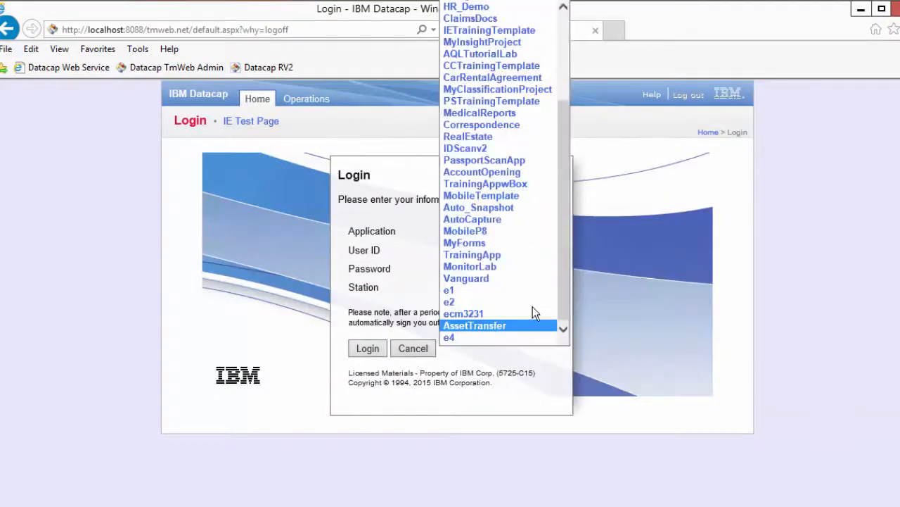
pyautogui.click(475, 337)
pyautogui.click(467, 269)
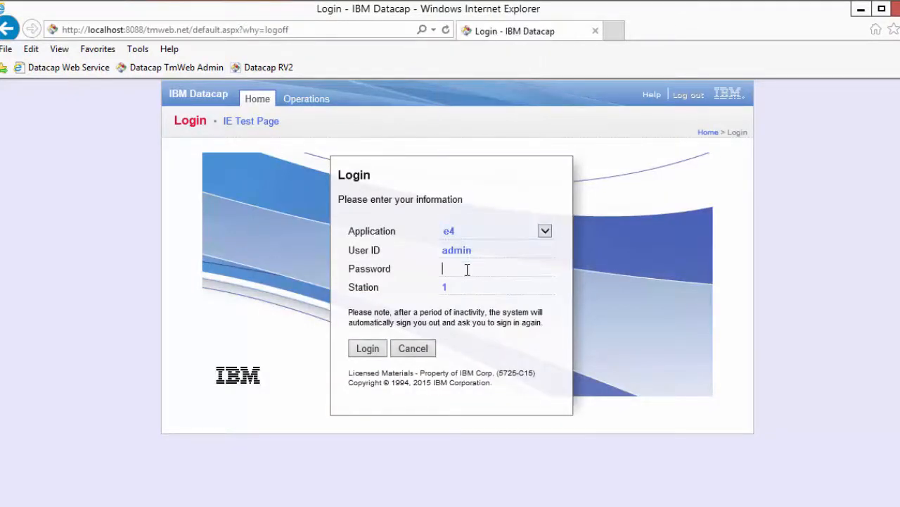
pyautogui.write('admin')
pyautogui.press('Return')
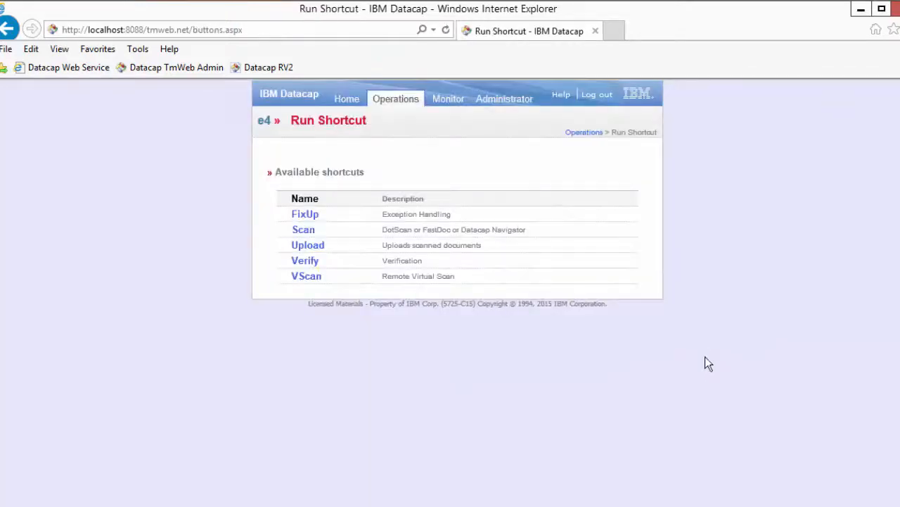
pyautogui.click(448, 101)
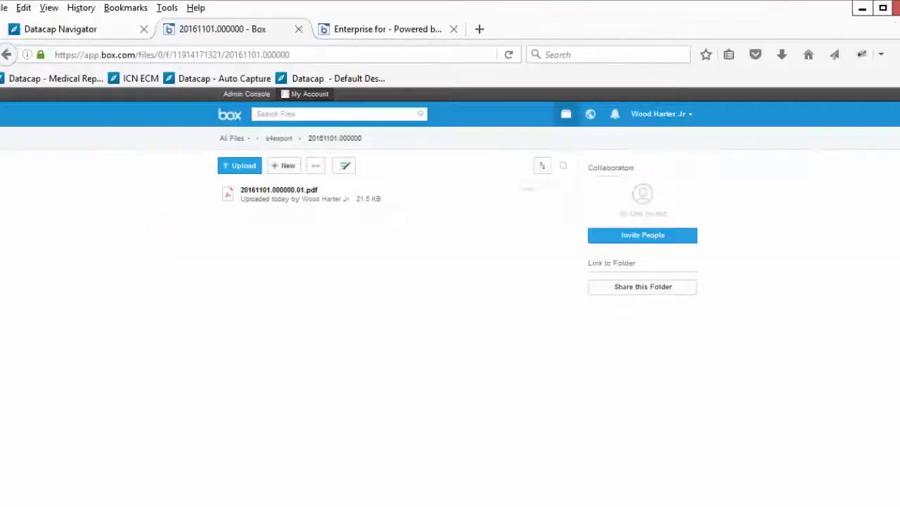
# Step: In Box, go from e4export back to All Files and open the e4 folder
pyautogui.click(260, 140)
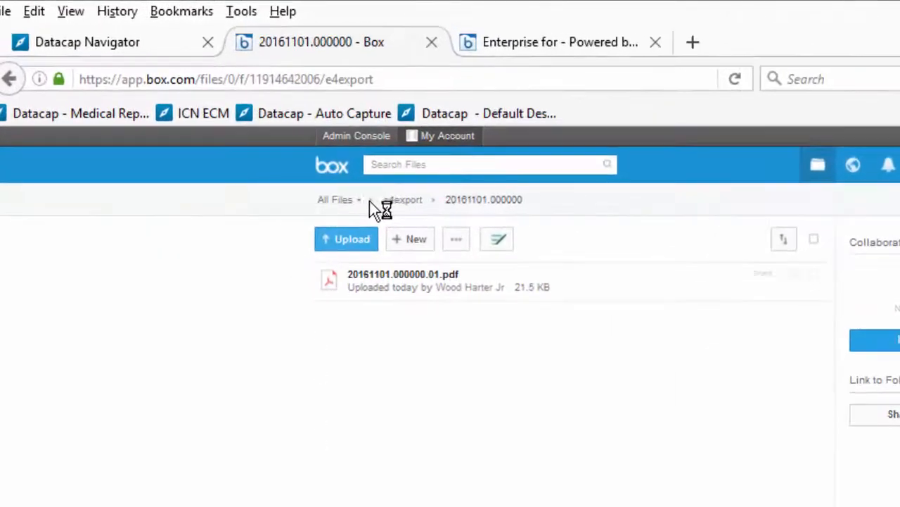
pyautogui.click(337, 200)
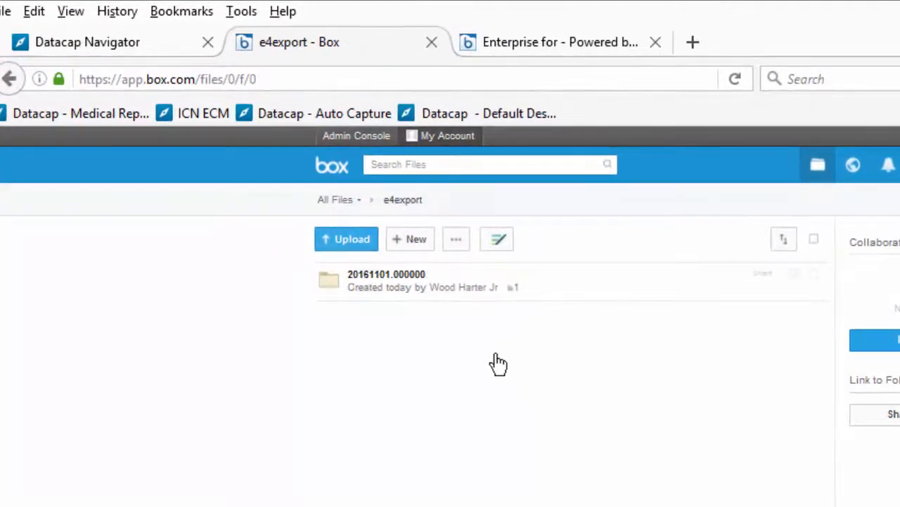
pyautogui.click(355, 355)
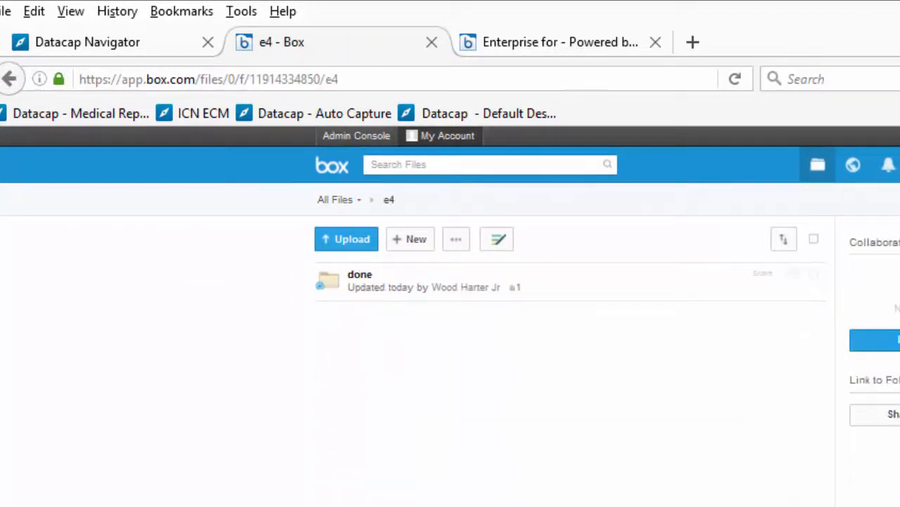
# Step: Drag HarborStreetFinancialPage1.tif from the ECM3231 folder into Box's e4 folder to upload it
pyautogui.click(99, 497)
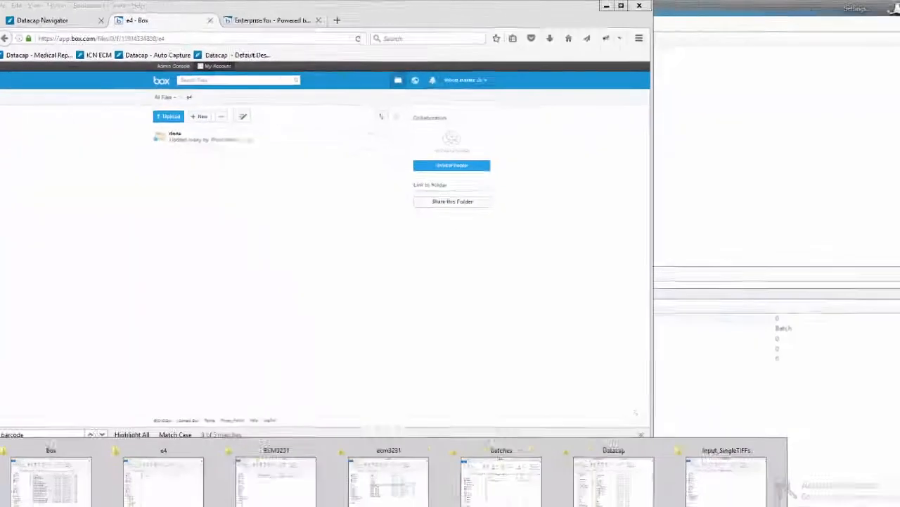
pyautogui.click(273, 449)
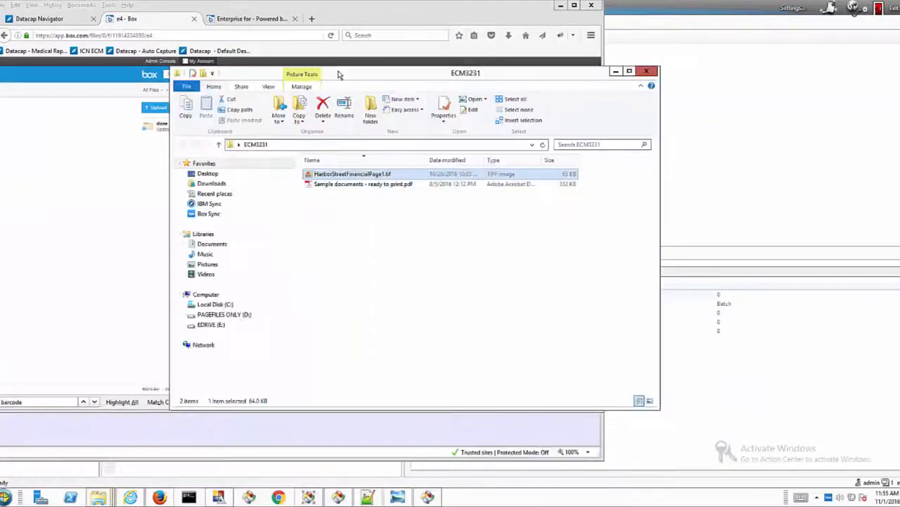
pyautogui.moveTo(339, 73); pyautogui.dragTo(415, 67)
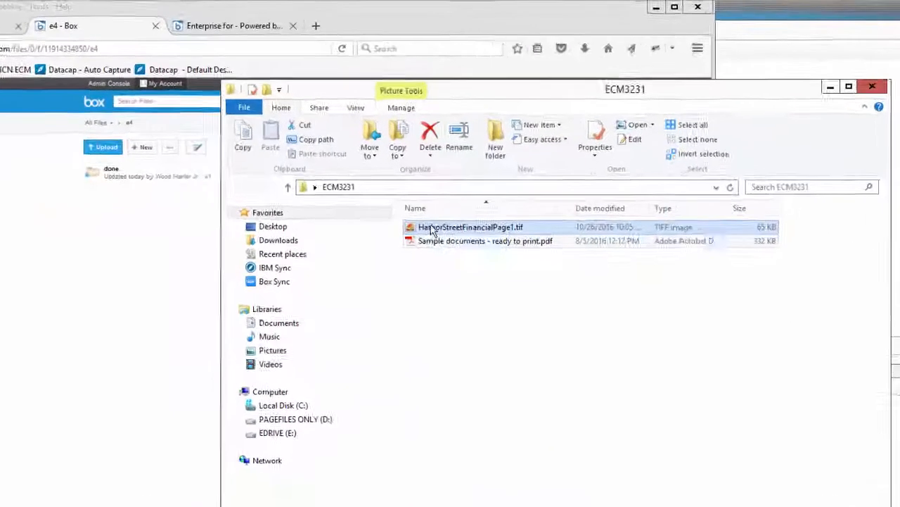
pyautogui.moveTo(432, 233); pyautogui.dragTo(131, 249)
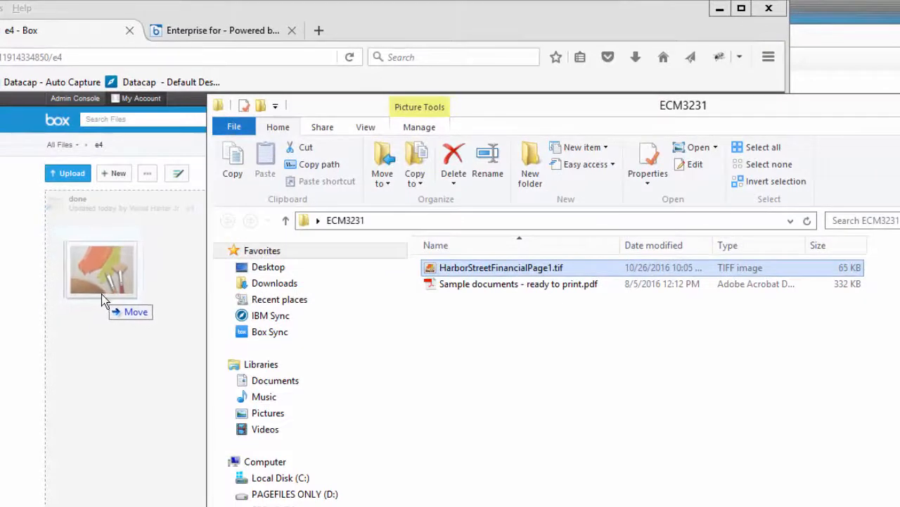
pyautogui.moveTo(101, 294); pyautogui.dragTo(110, 294)
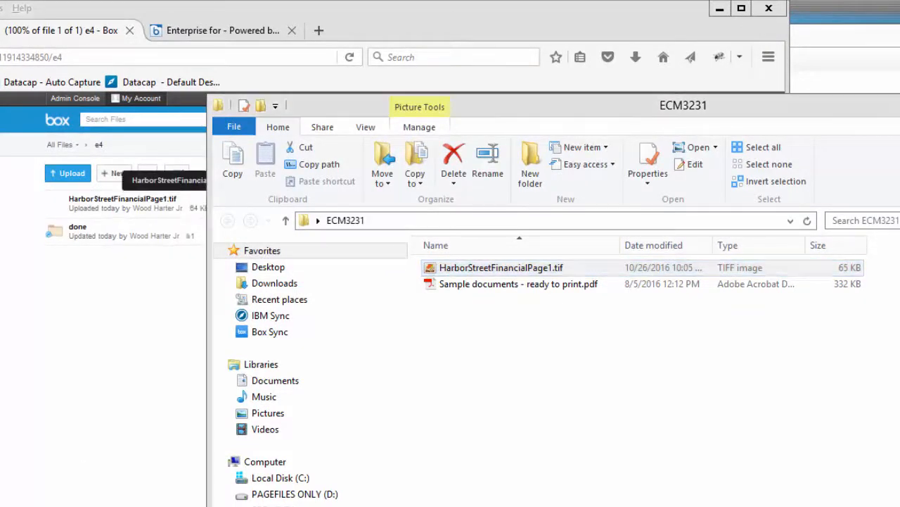
pyautogui.click(190, 505)
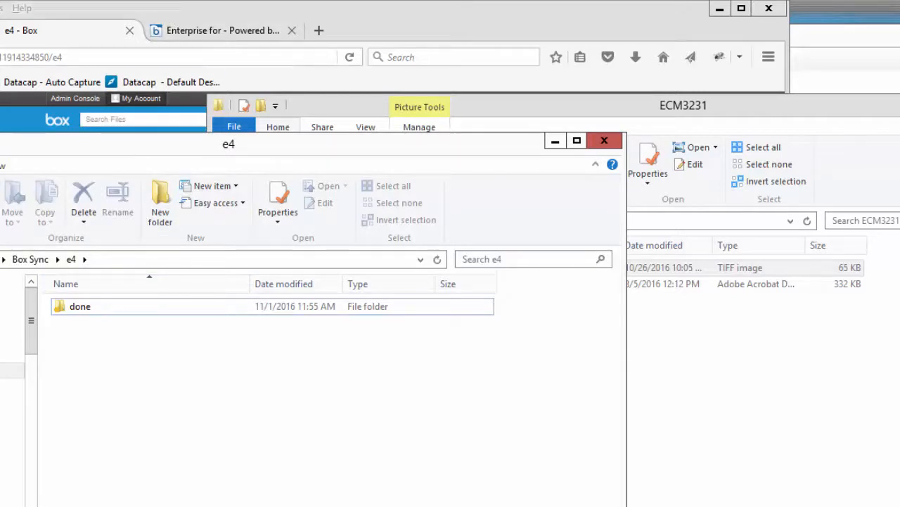
pyautogui.hotkey('alt', 'Tab')
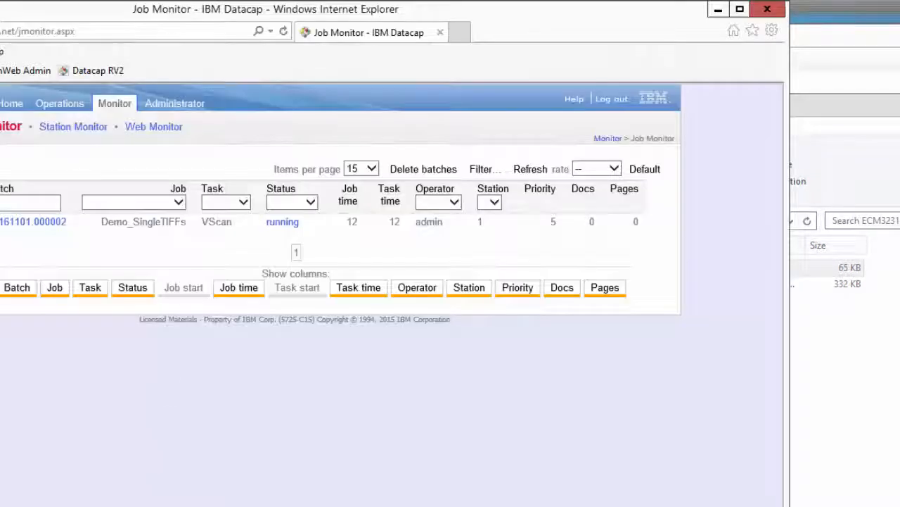
# Step: Refresh the Job Monitor until batch 20161101.000002 passes Profiler and Export and reads Job done
pyautogui.click(527, 172)
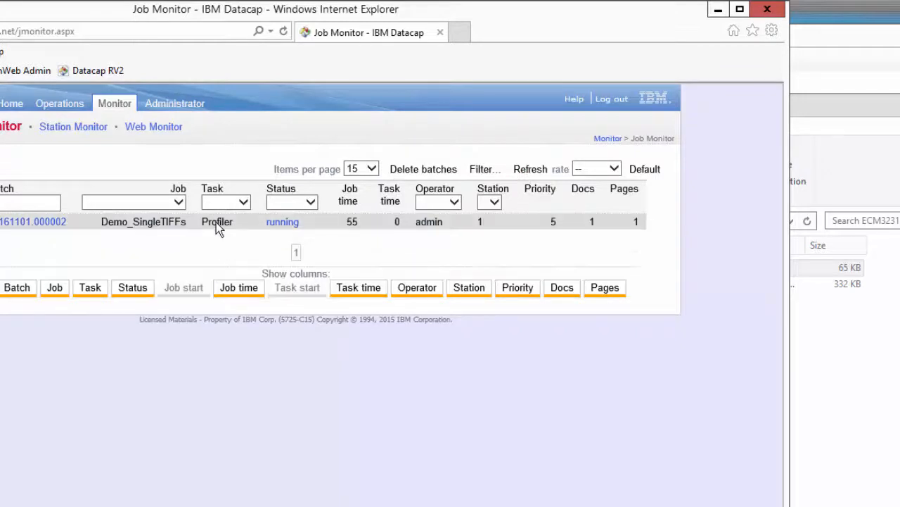
pyautogui.click(527, 173)
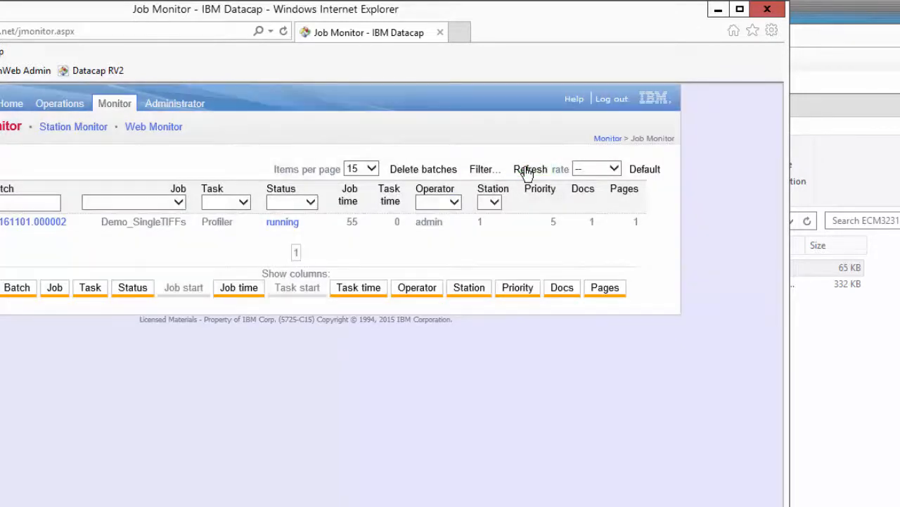
pyautogui.click(527, 171)
pyautogui.click(534, 171)
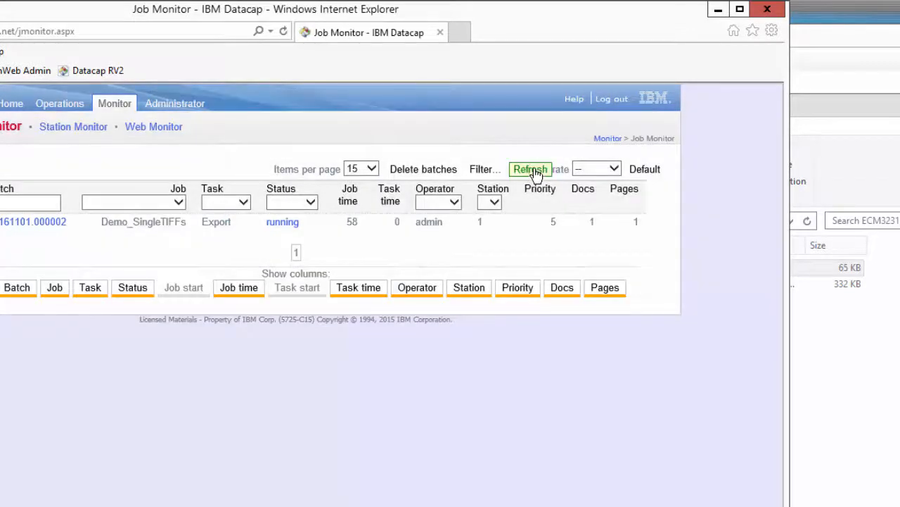
pyautogui.click(535, 171)
pyautogui.click(532, 170)
pyautogui.click(533, 171)
pyautogui.click(533, 171)
pyautogui.click(532, 171)
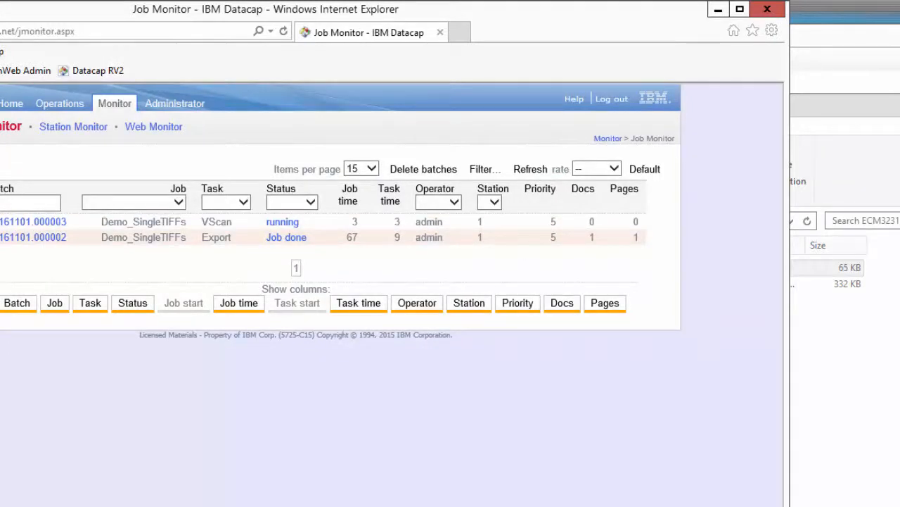
pyautogui.hotkey('alt', 'Tab')
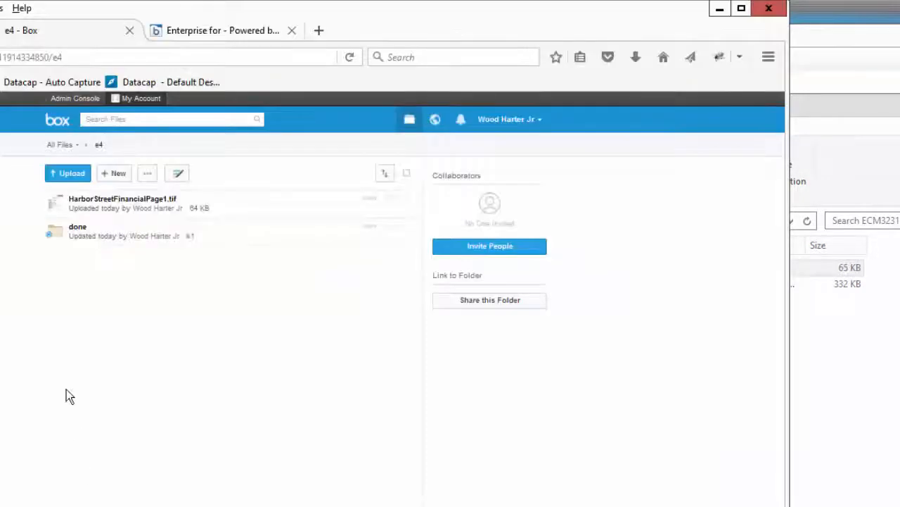
# Step: Open e4export > 20161101.000002 in Box and preview 20161101.000002.01.pdf
pyautogui.click(61, 145)
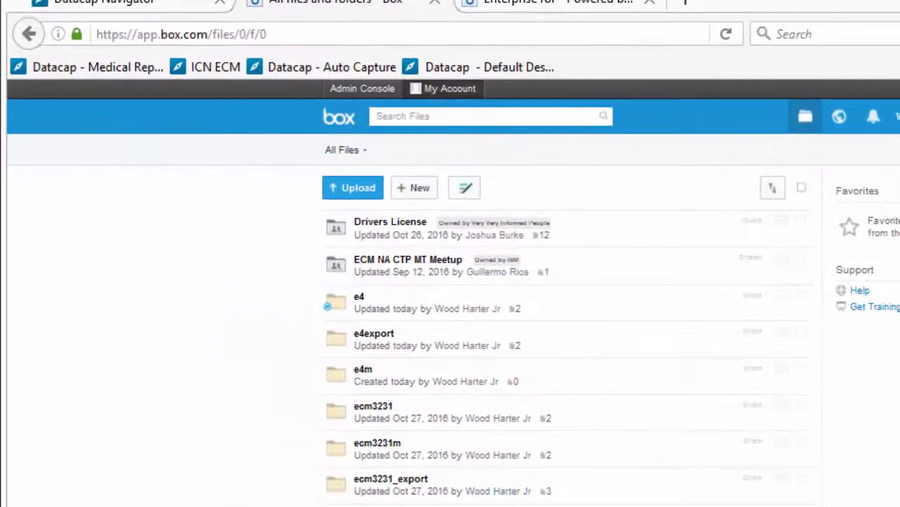
pyautogui.click(375, 341)
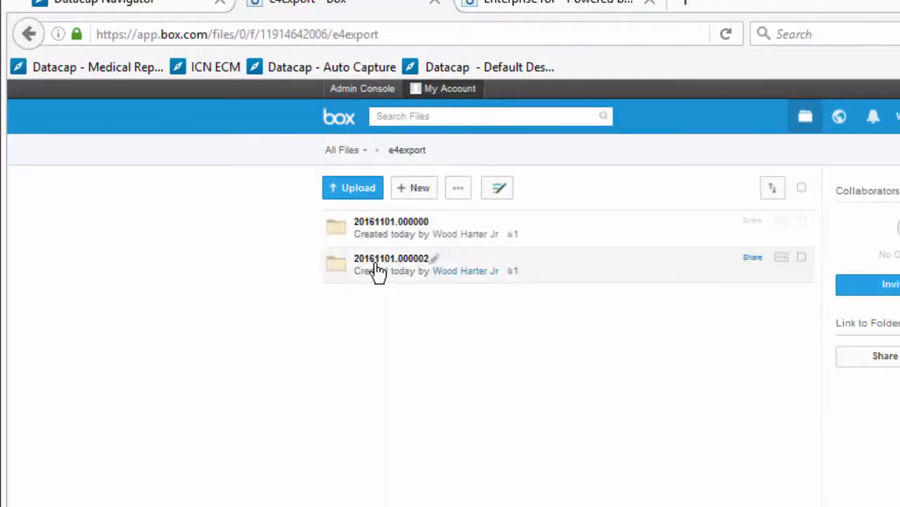
pyautogui.click(378, 266)
pyautogui.click(426, 224)
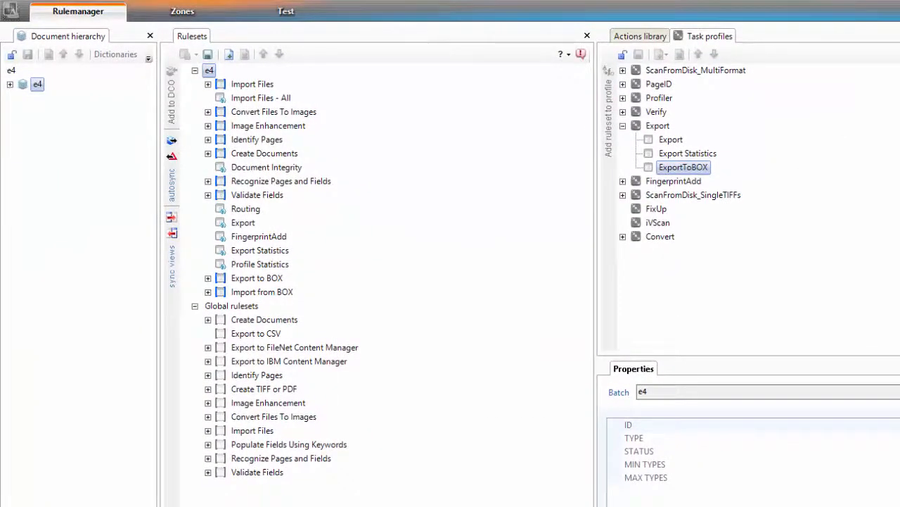
# Step: Stop the Rulerunner service and minimize Rulerunner Manager
pyautogui.hotkey('alt', 'Tab')
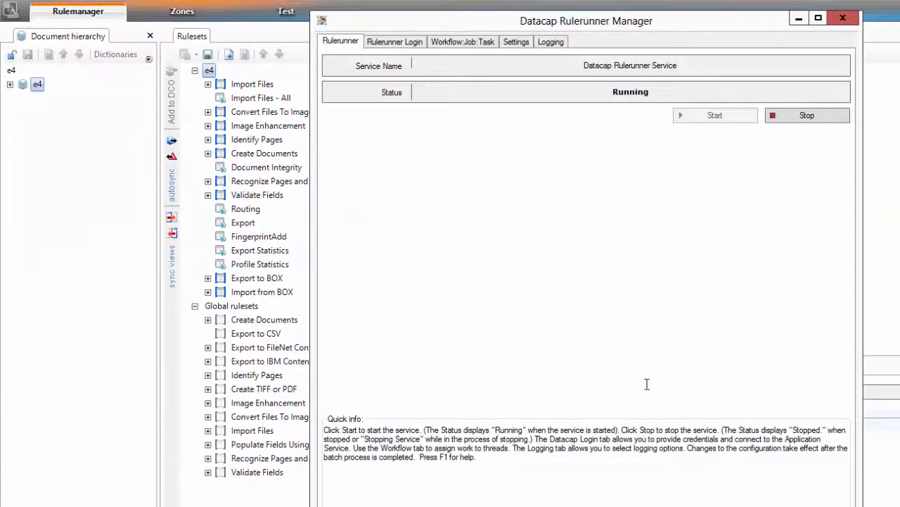
pyautogui.click(812, 125)
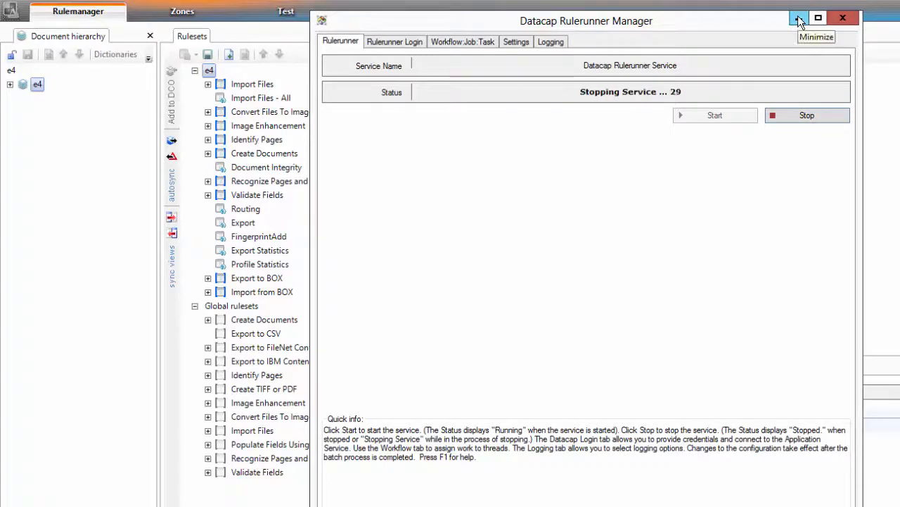
pyautogui.click(800, 19)
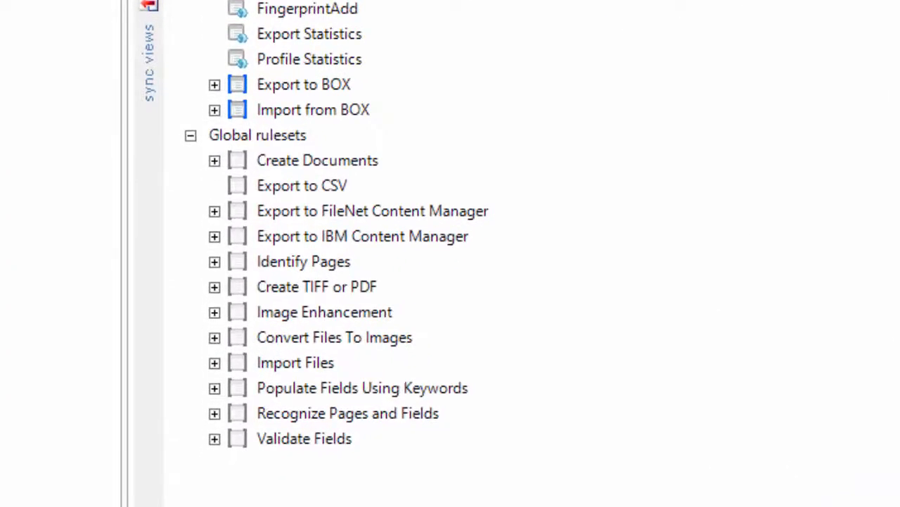
# Step: Open the settings of the Import from BOX ruleset, showing source folder ToDatacap
pyautogui.click(237, 111)
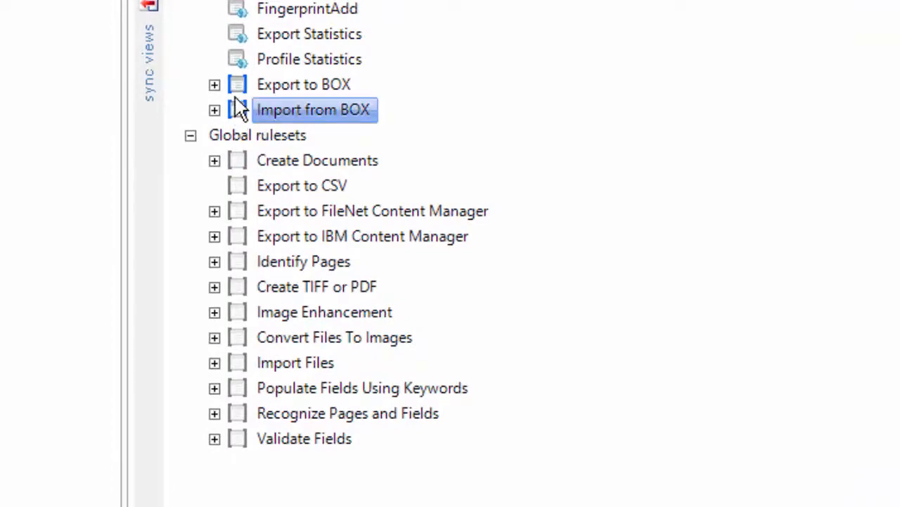
pyautogui.rightClick(244, 115)
pyautogui.press('Escape')
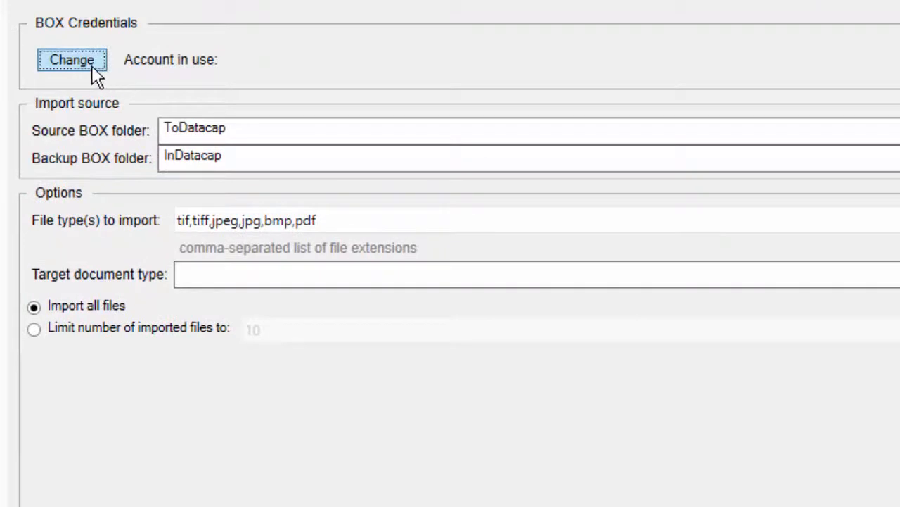
# Step: Sign in to Box with the account e-mail and password, then grant the connector access
pyautogui.click(72, 60)
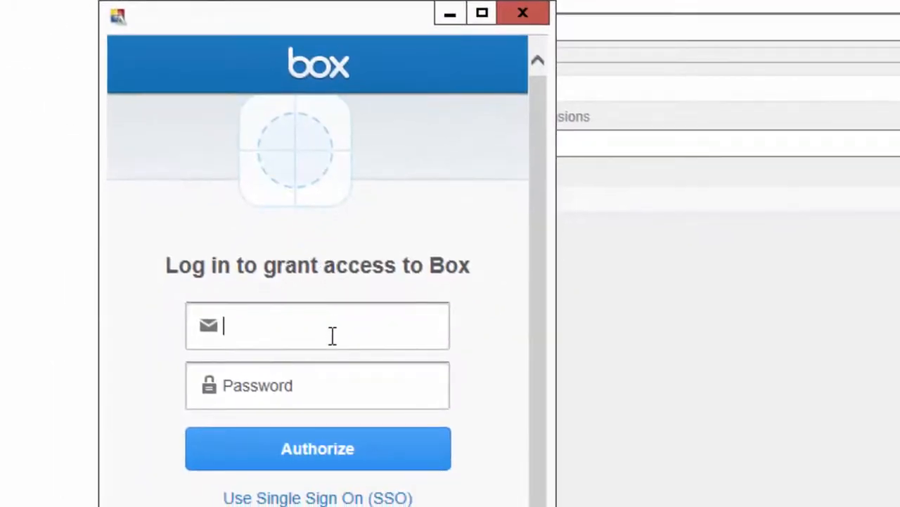
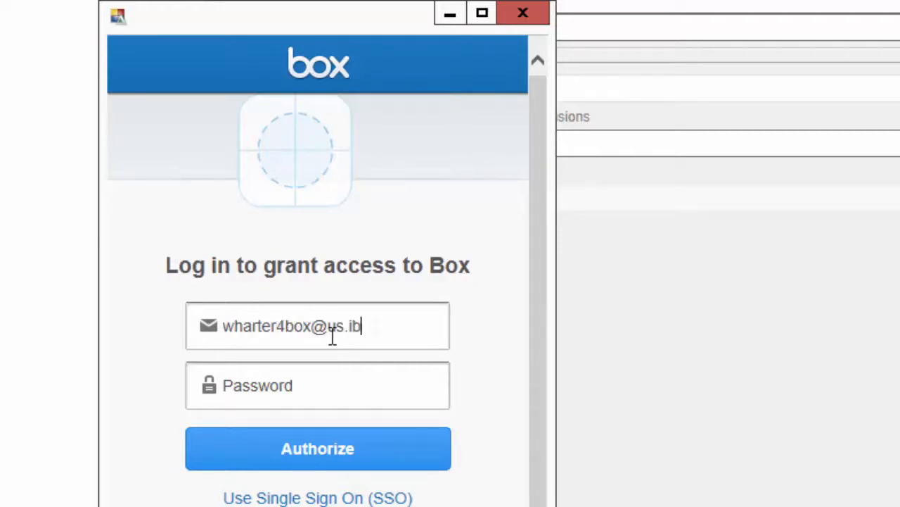
pyautogui.press('Tab')
pyautogui.write('•')
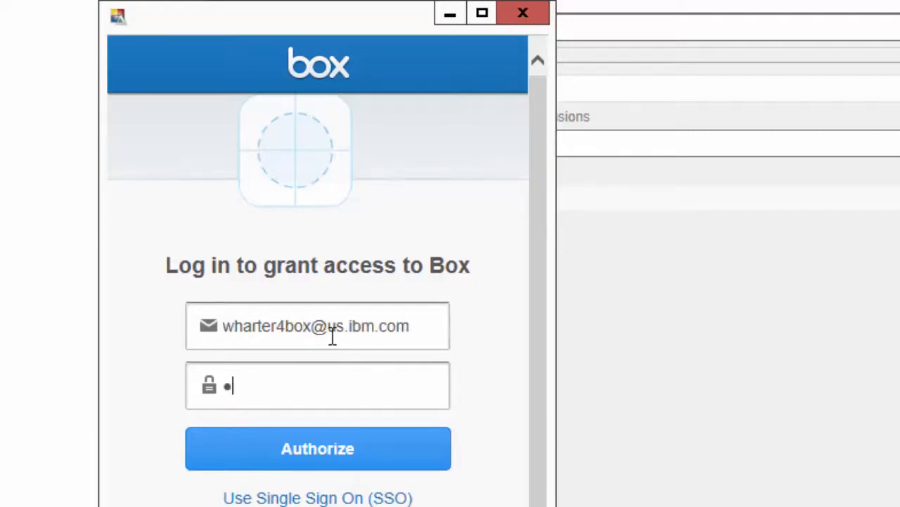
pyautogui.write('•••••••••')
pyautogui.press('Return')
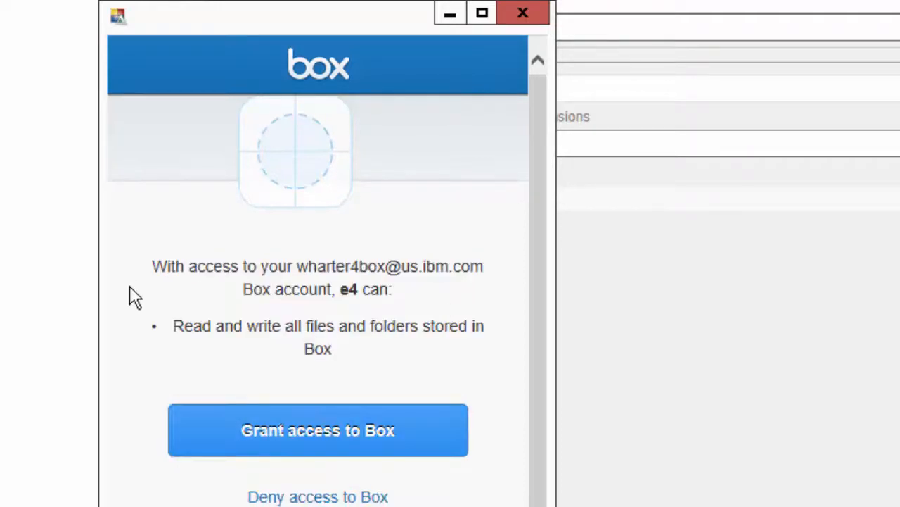
pyautogui.click(335, 424)
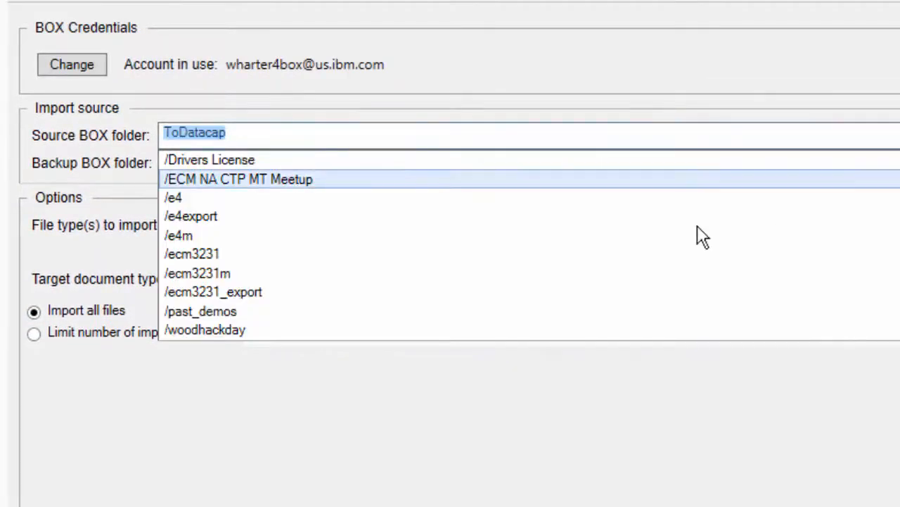
# Step: Set the source Box folder to /e4 and backup folder to /e4/done, then save and close
pyautogui.click(227, 201)
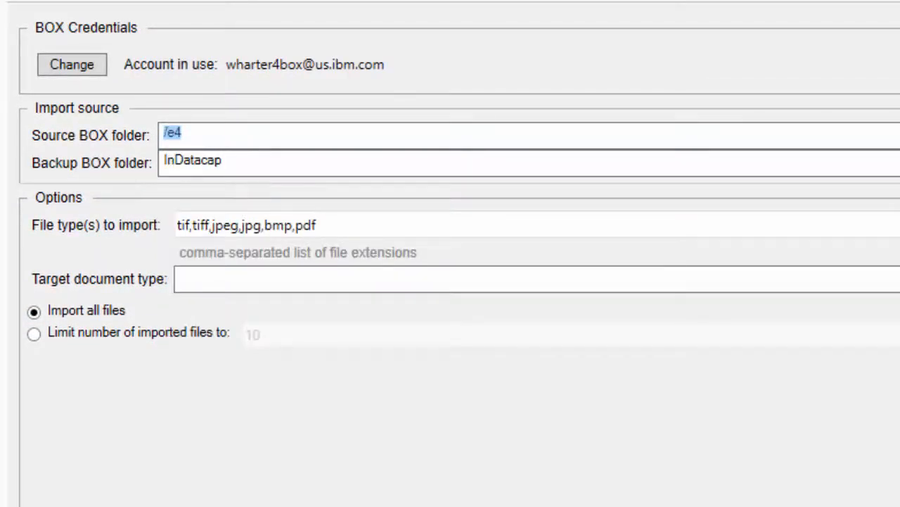
pyautogui.click(895, 163)
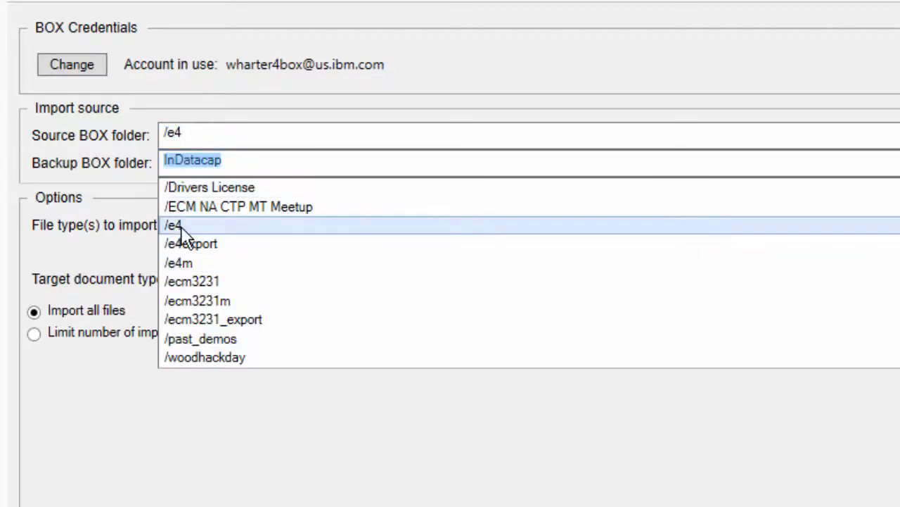
pyautogui.click(182, 231)
pyautogui.click(261, 159)
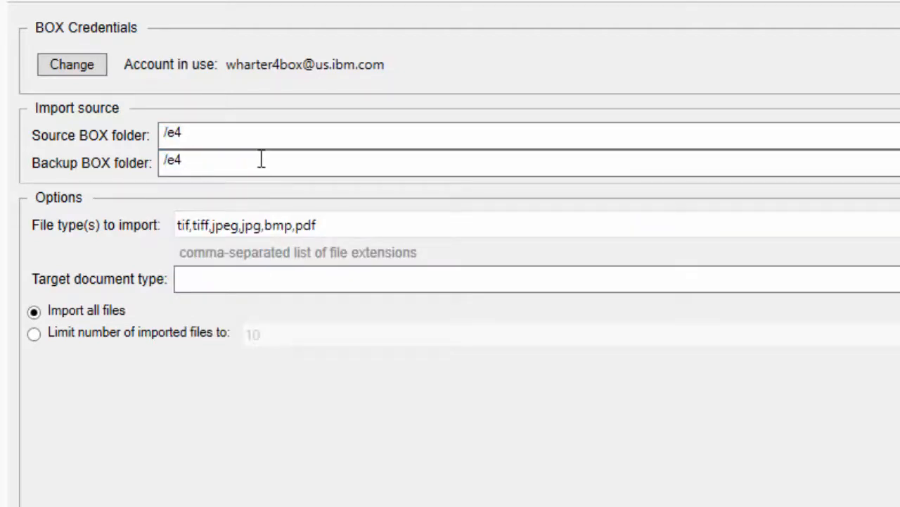
pyautogui.write('/done')
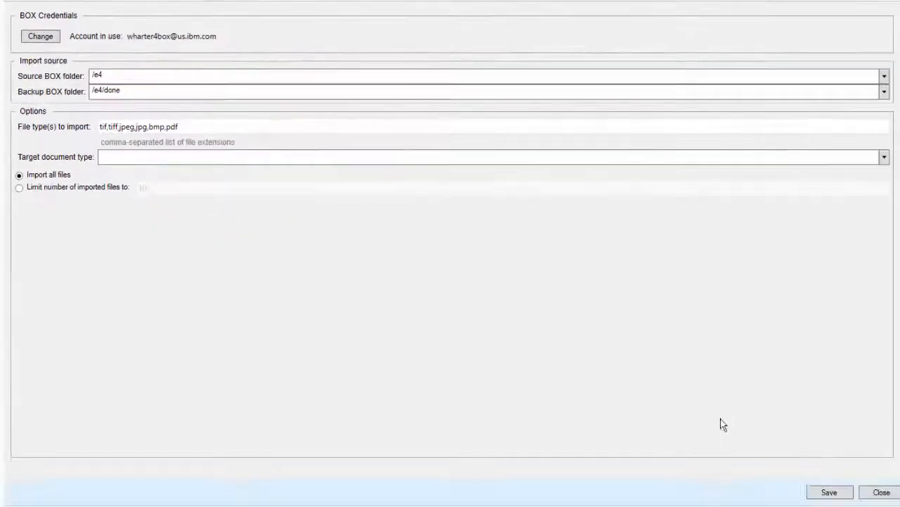
pyautogui.click(835, 492)
pyautogui.click(885, 496)
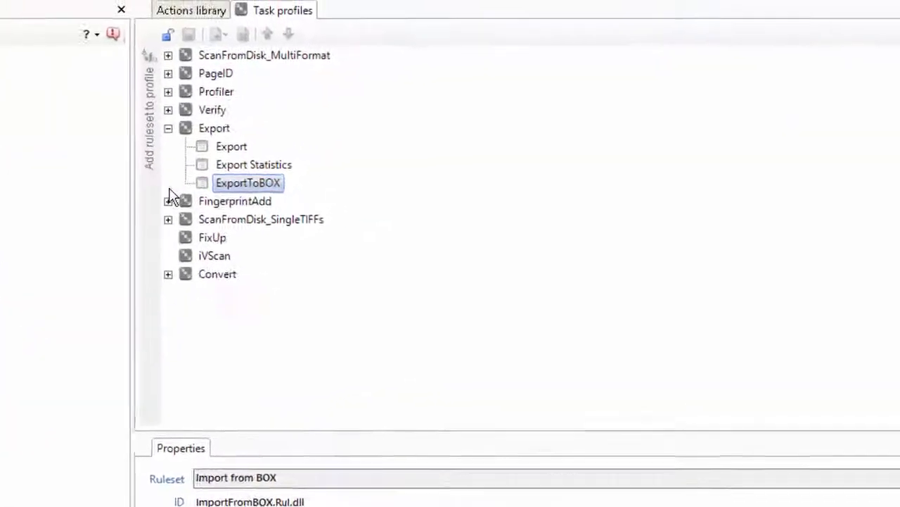
# Step: Unlock the task profiles and remove ImportFiles from the ScanFromDisk_SingleTIFFs profile
pyautogui.click(169, 220)
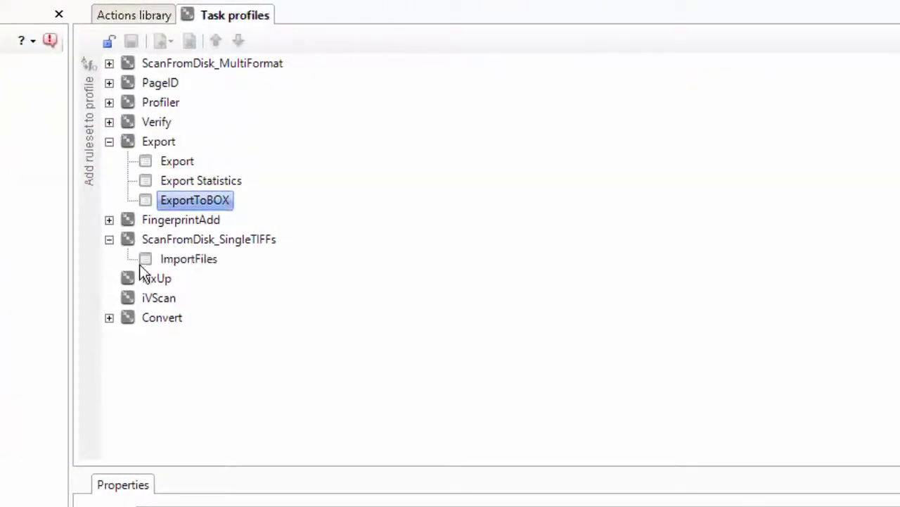
pyautogui.click(227, 236)
pyautogui.click(107, 44)
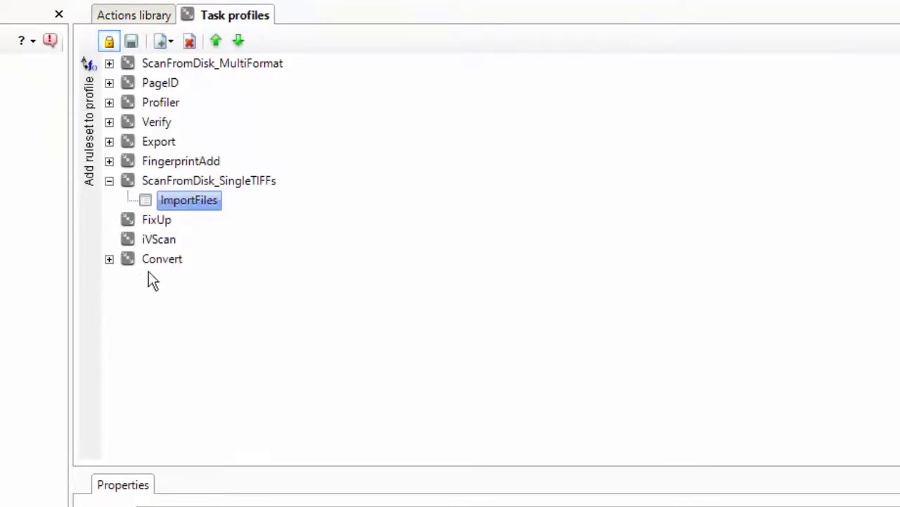
pyautogui.rightClick(152, 200)
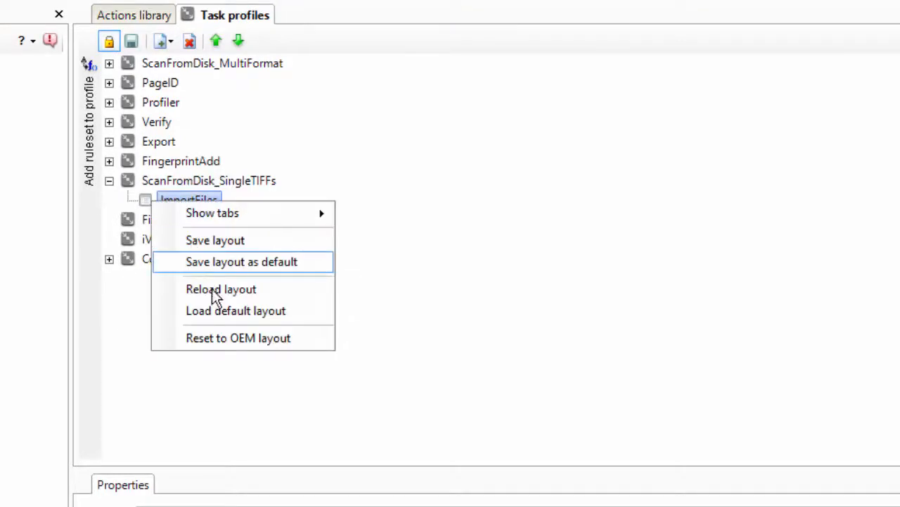
pyautogui.click(193, 42)
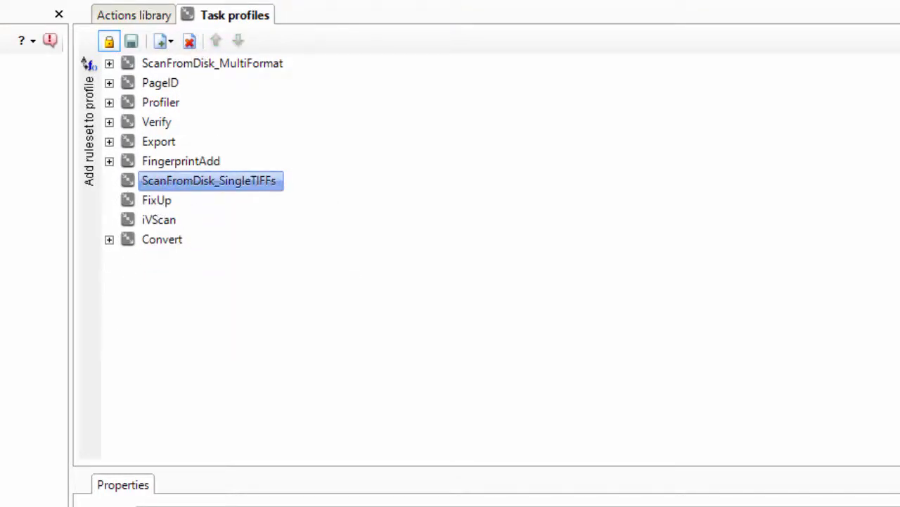
# Step: Add the Import from BOX ruleset to ScanFromDisk_SingleTIFFs and lock the task profiles to save
pyautogui.click(76, 240)
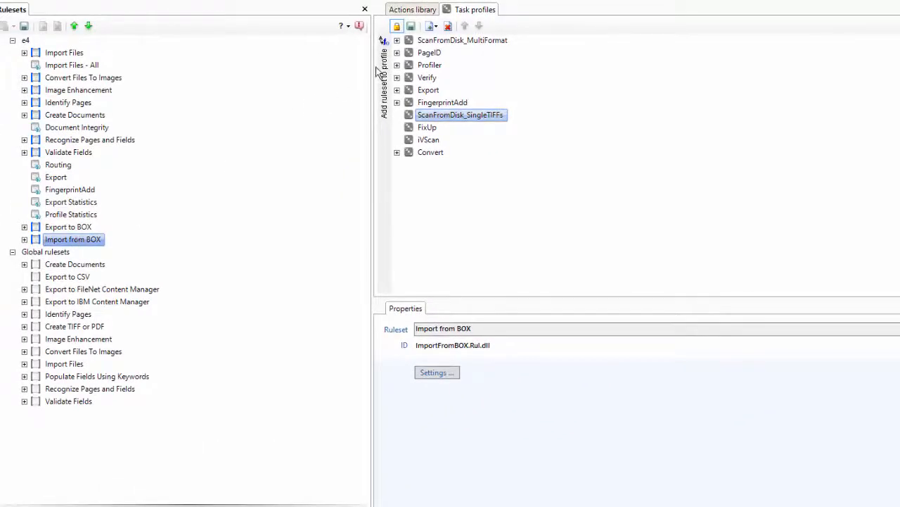
pyautogui.click(383, 74)
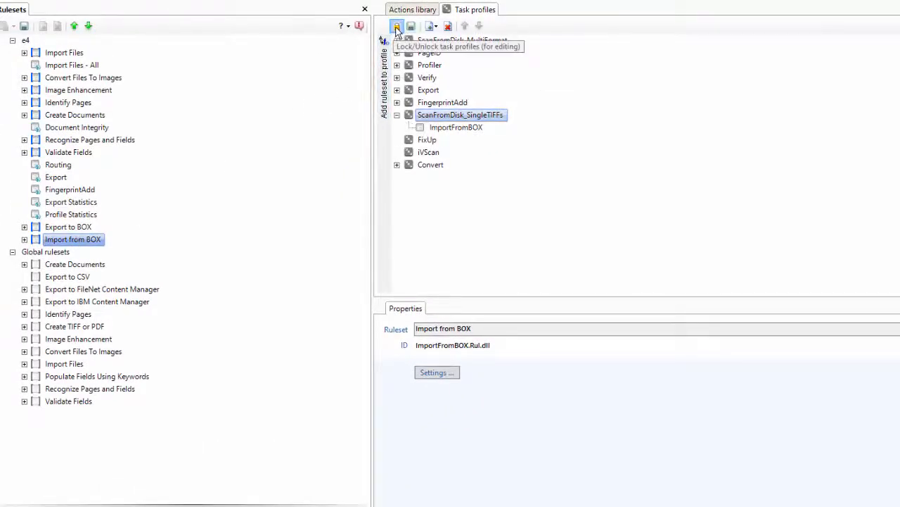
pyautogui.click(398, 27)
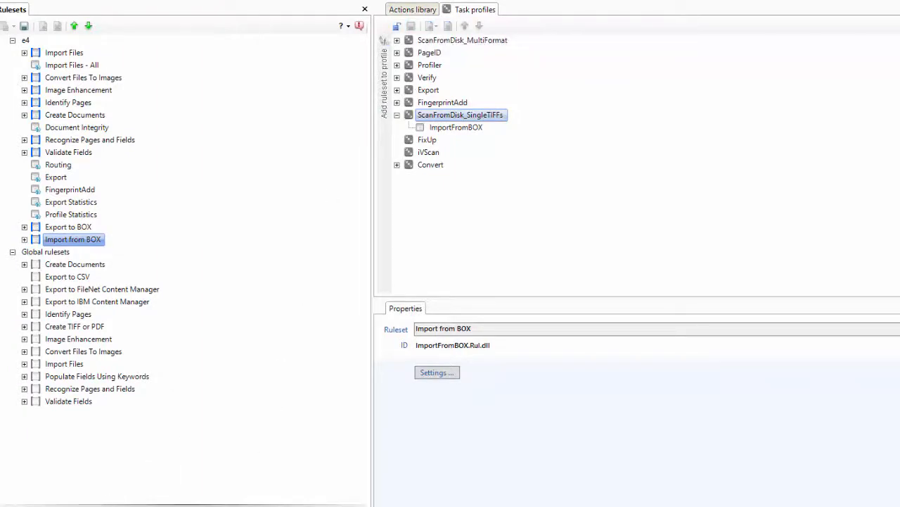
pyautogui.click(440, 505)
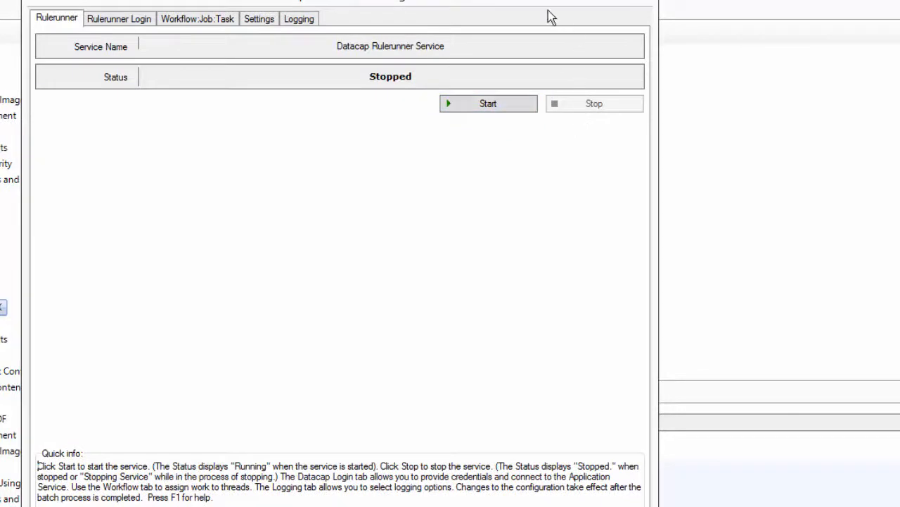
pyautogui.click(579, 2)
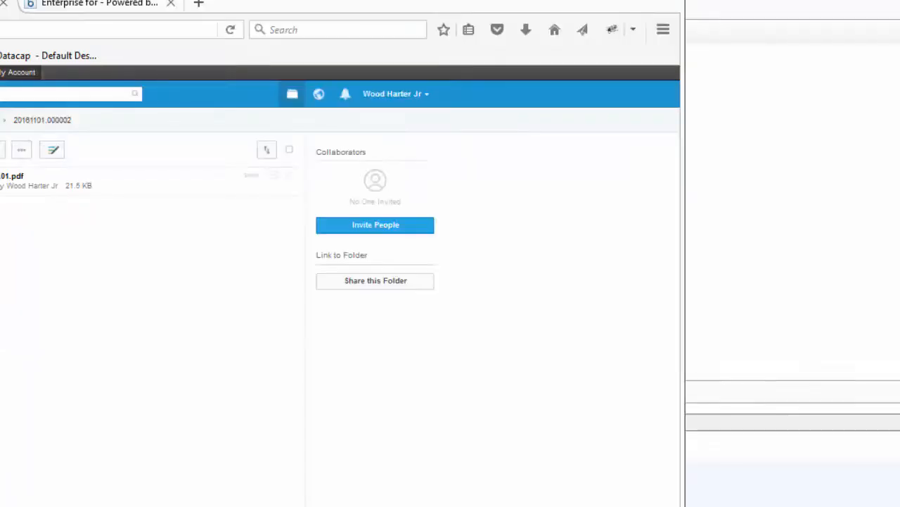
# Step: Open the e4 folder in Box and drag HarborStreetFinancialPage1.tif into it from ECM3231
pyautogui.click(0, 120)
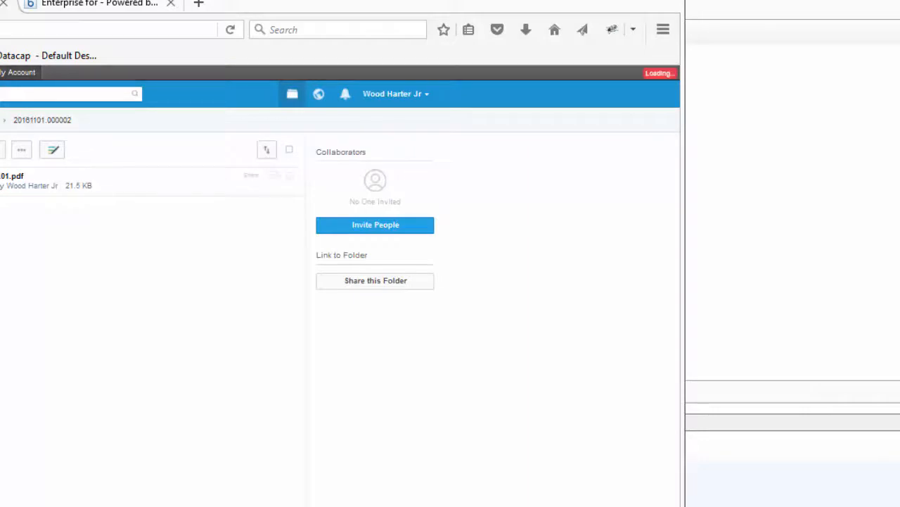
pyautogui.click(49, 213)
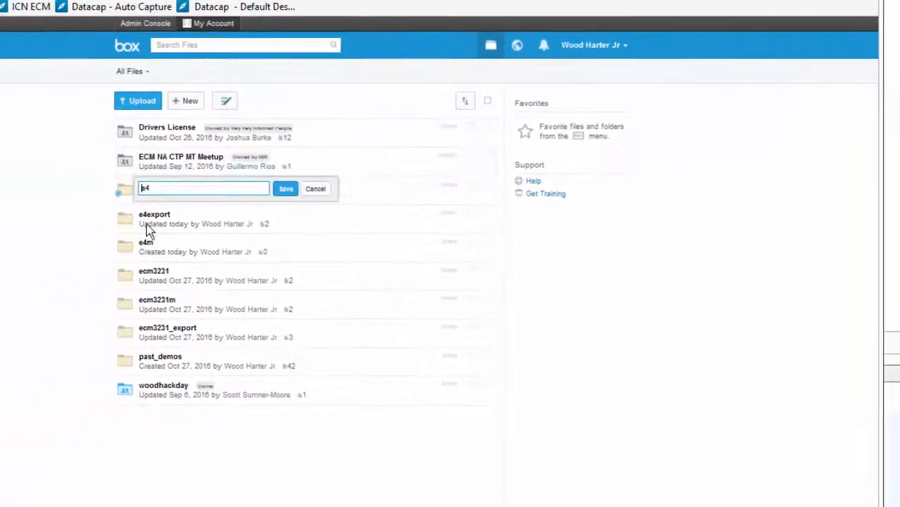
pyautogui.click(128, 189)
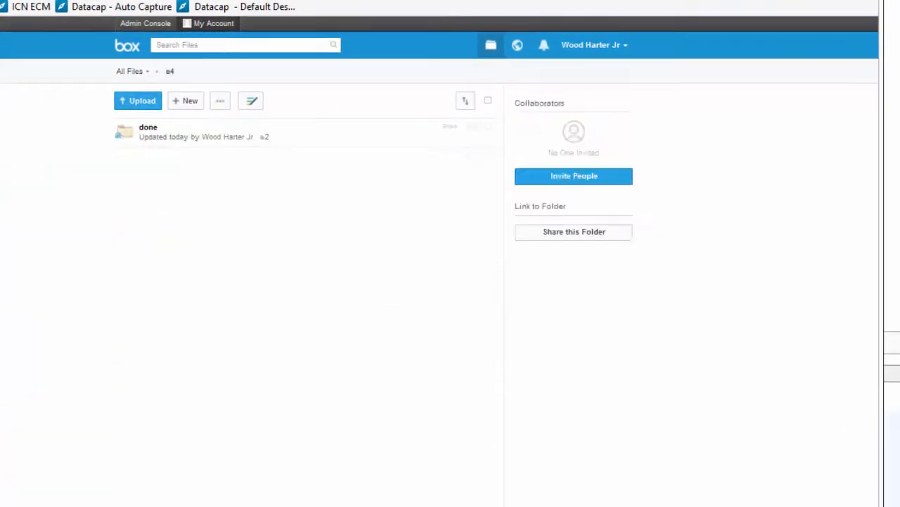
pyautogui.hotkey('alt', 'Tab')
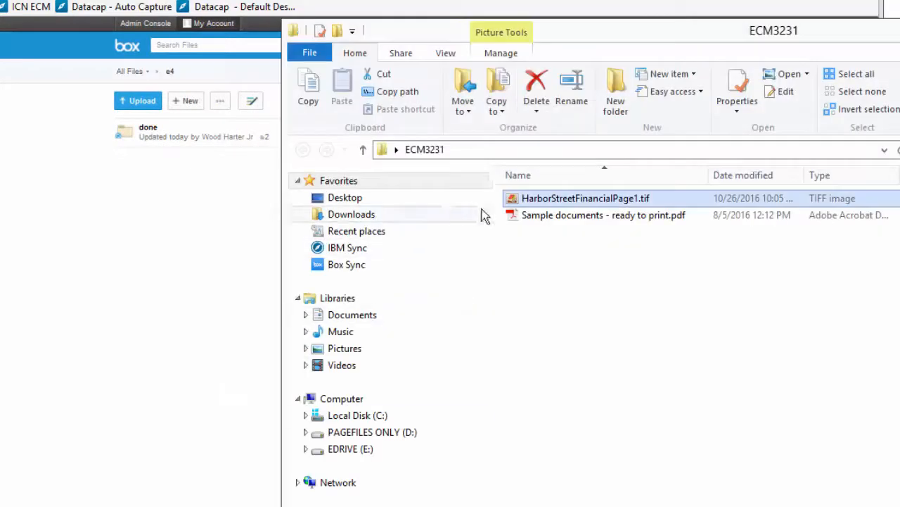
pyautogui.moveTo(537, 199); pyautogui.dragTo(178, 211)
pyautogui.click(177, 211)
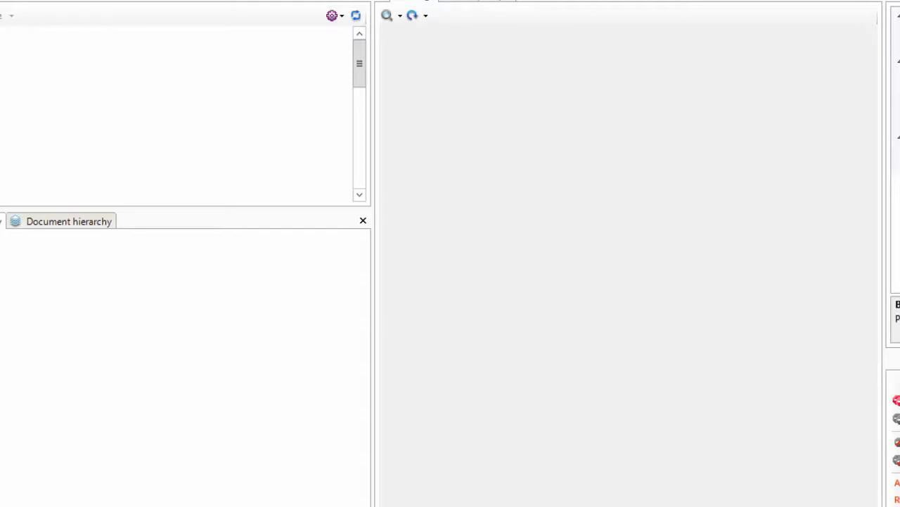
# Step: Delete the old test batch, run ScanFromDisk_SingleTIFFs on a new VScan batch, then cancel it
pyautogui.rightClick(2, 80)
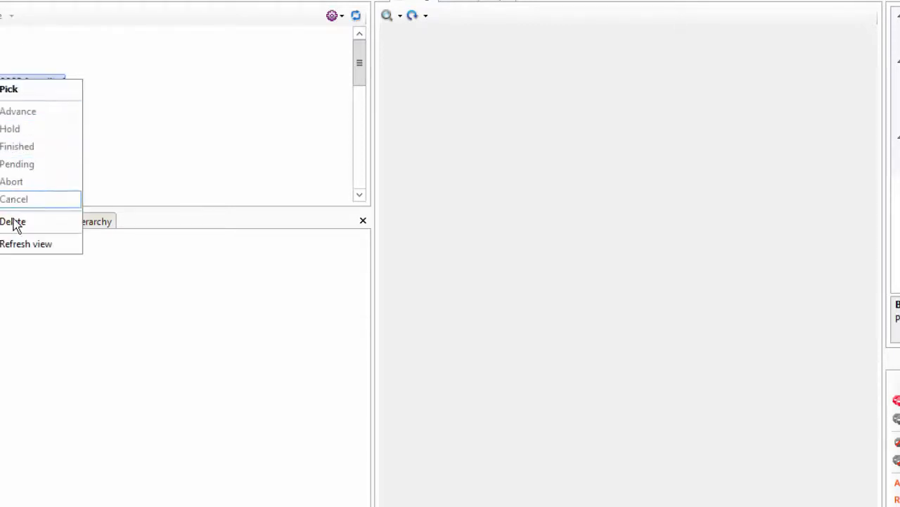
pyautogui.click(12, 220)
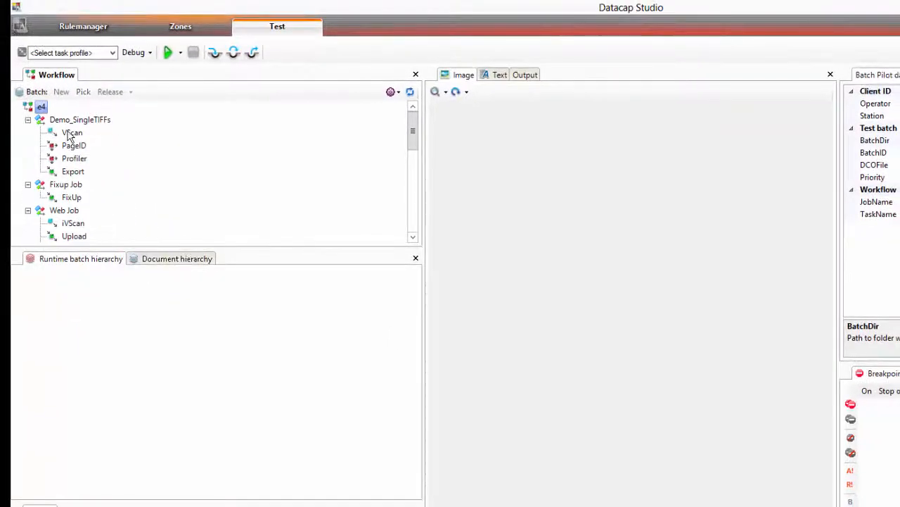
pyautogui.rightClick(70, 134)
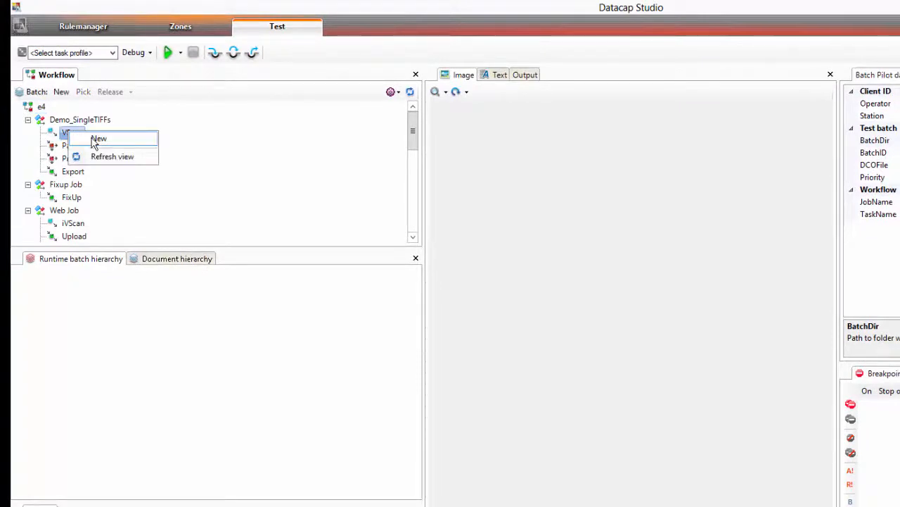
pyautogui.click(99, 139)
pyautogui.click(113, 53)
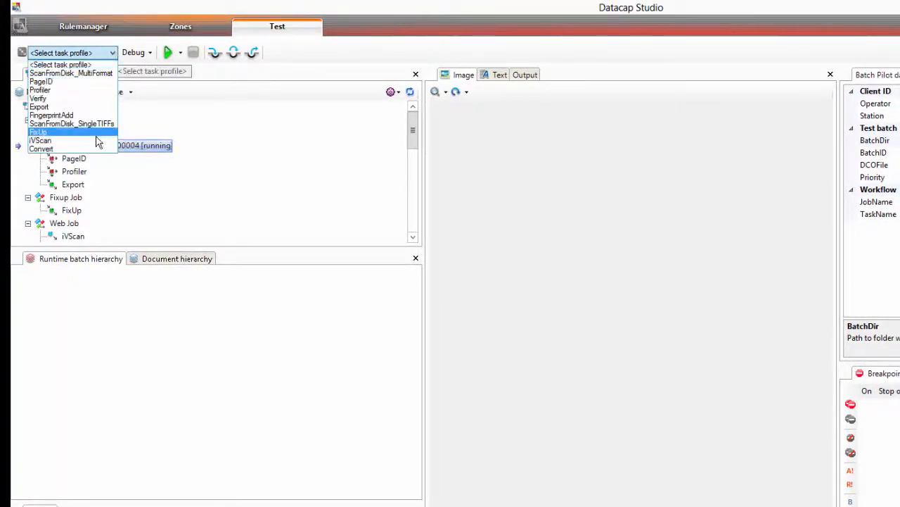
pyautogui.click(84, 123)
pyautogui.click(168, 53)
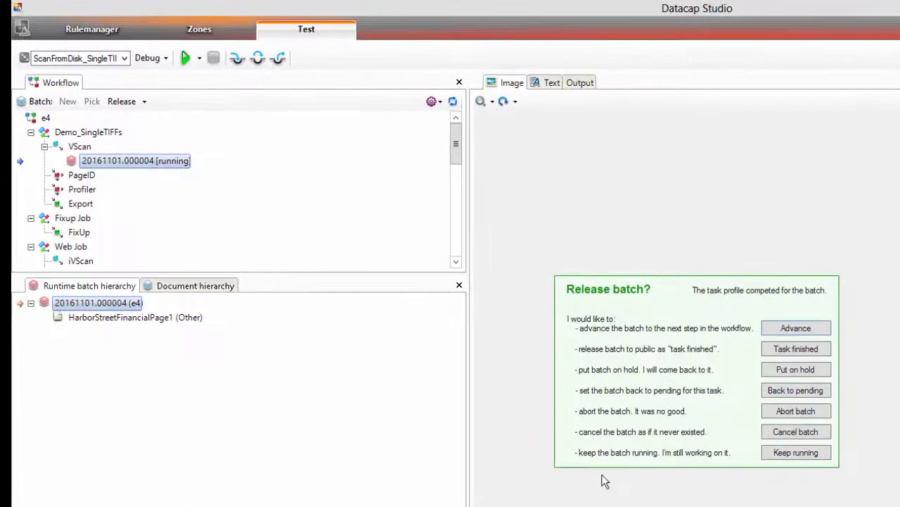
pyautogui.click(800, 433)
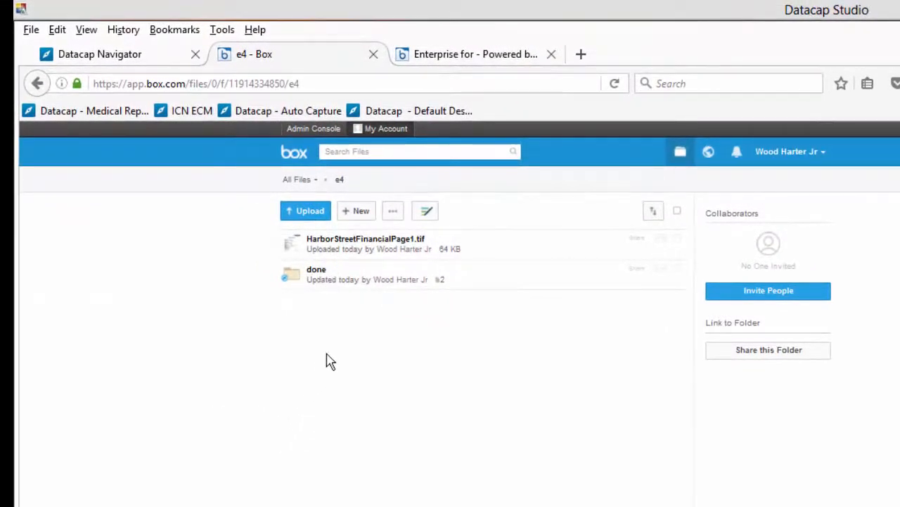
# Step: Reload the Box e4 folder and drag HarborStreetFinancialPage1.tif into it again
pyautogui.rightClick(329, 357)
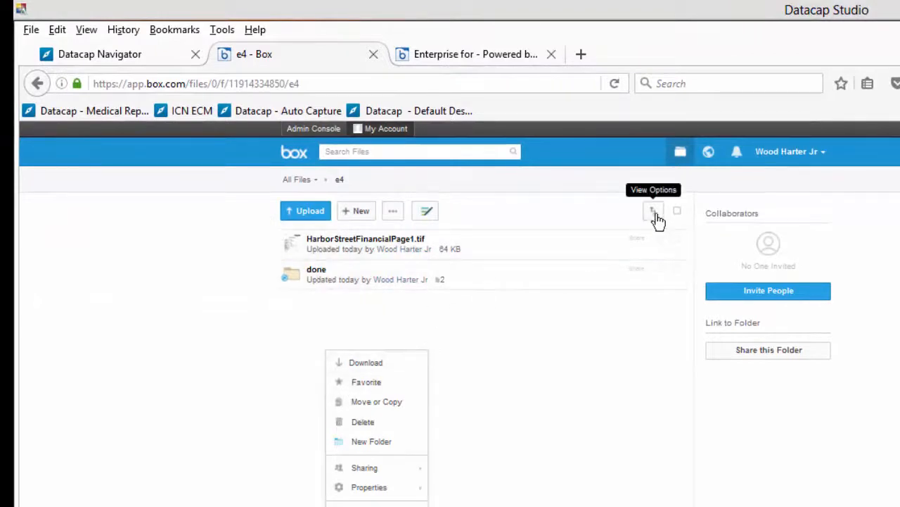
pyautogui.click(529, 368)
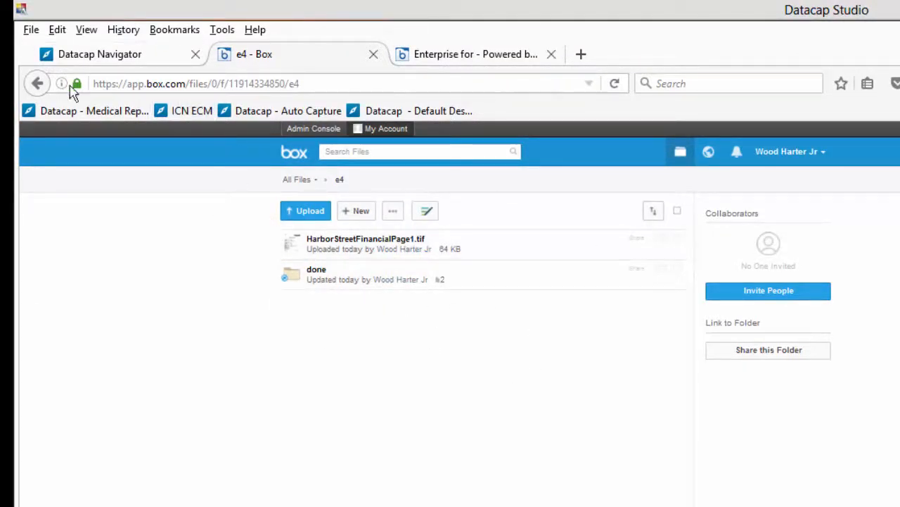
pyautogui.click(615, 84)
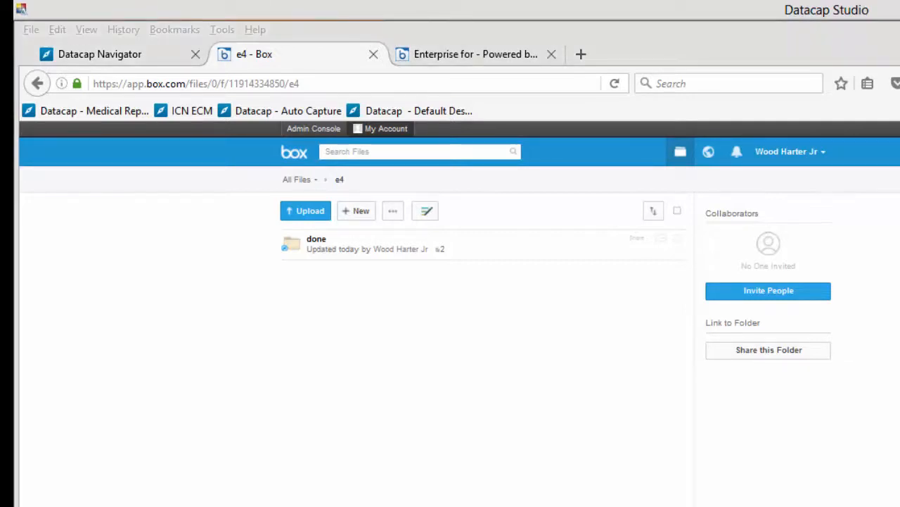
pyautogui.hotkey('alt', 'Tab')
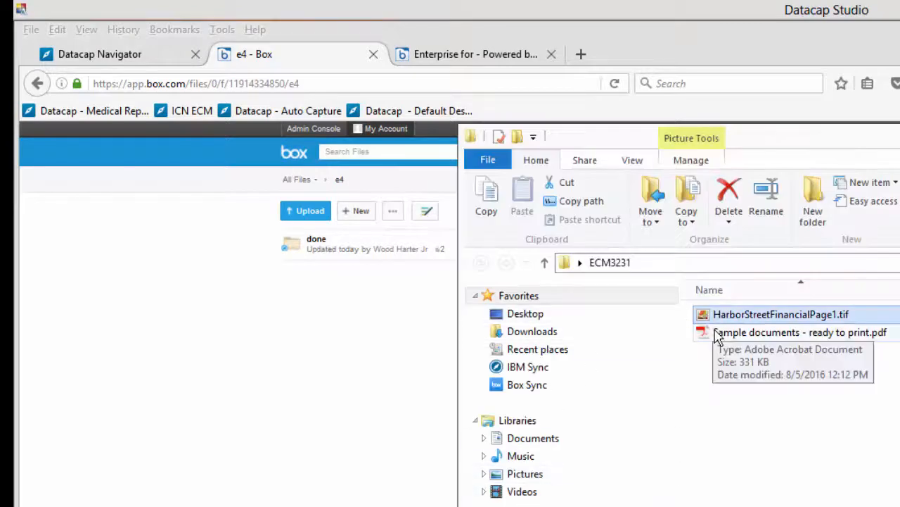
pyautogui.moveTo(721, 322); pyautogui.dragTo(432, 373)
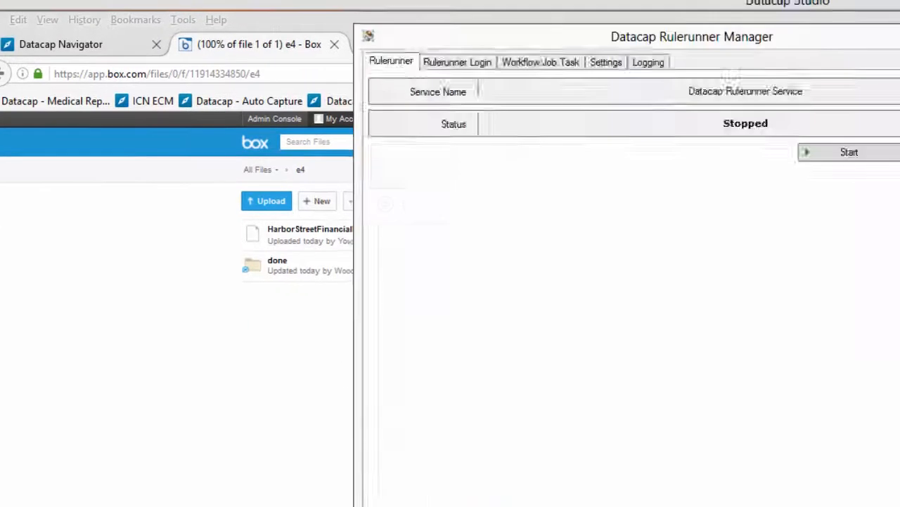
# Step: Start the Rulerunner service and refresh Job Monitor until batch 20161101.000005 reaches Export
pyautogui.click(888, 161)
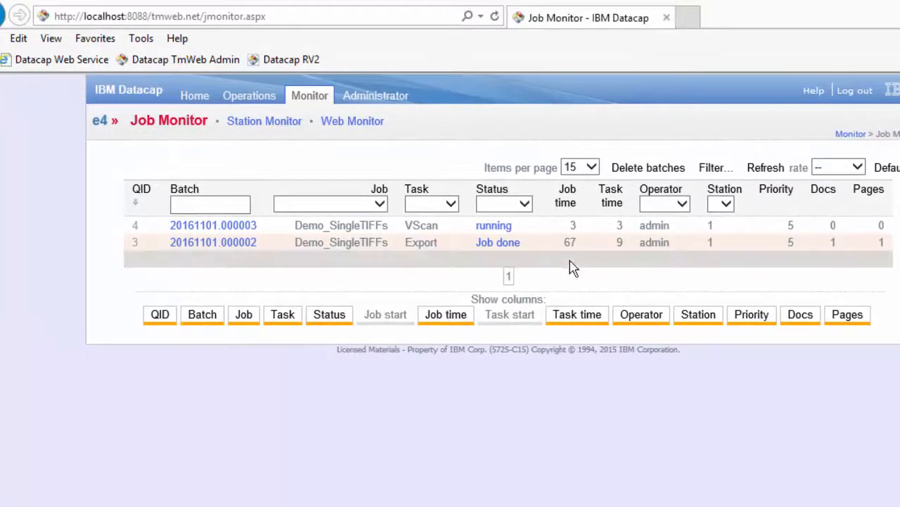
pyautogui.click(763, 166)
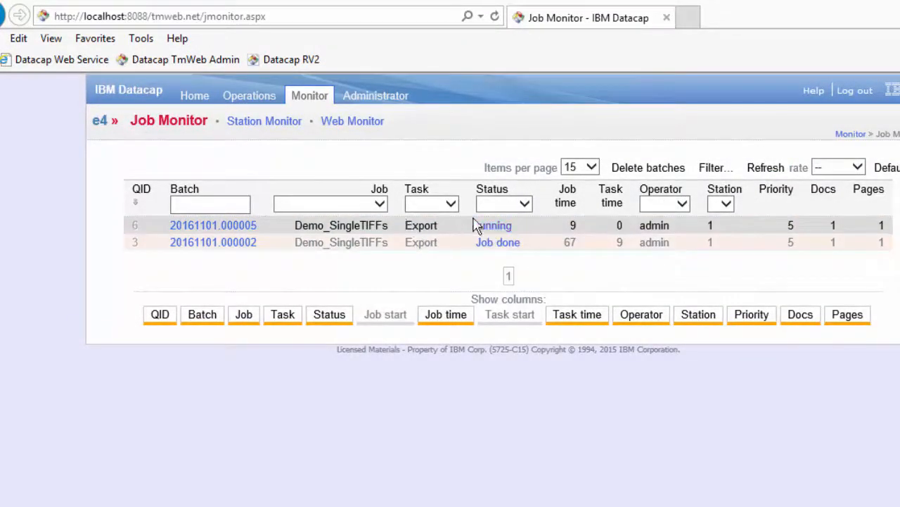
pyautogui.click(764, 169)
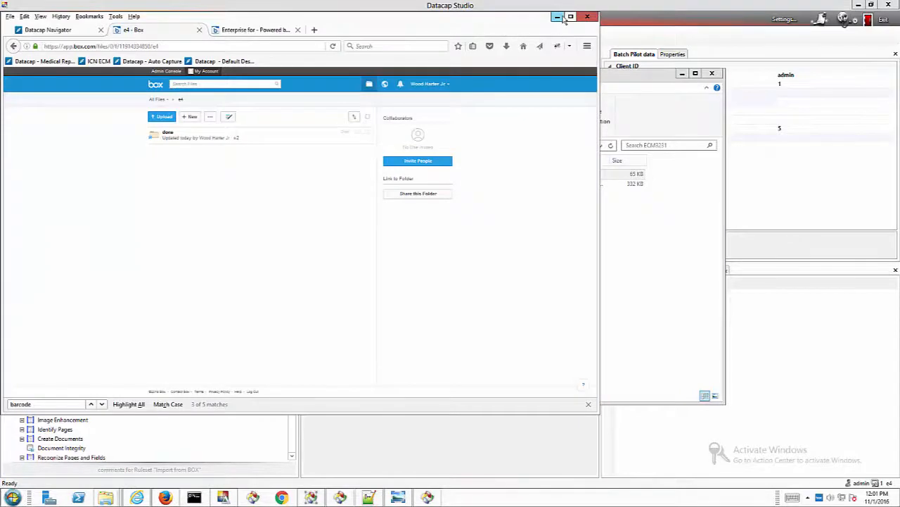
pyautogui.click(557, 16)
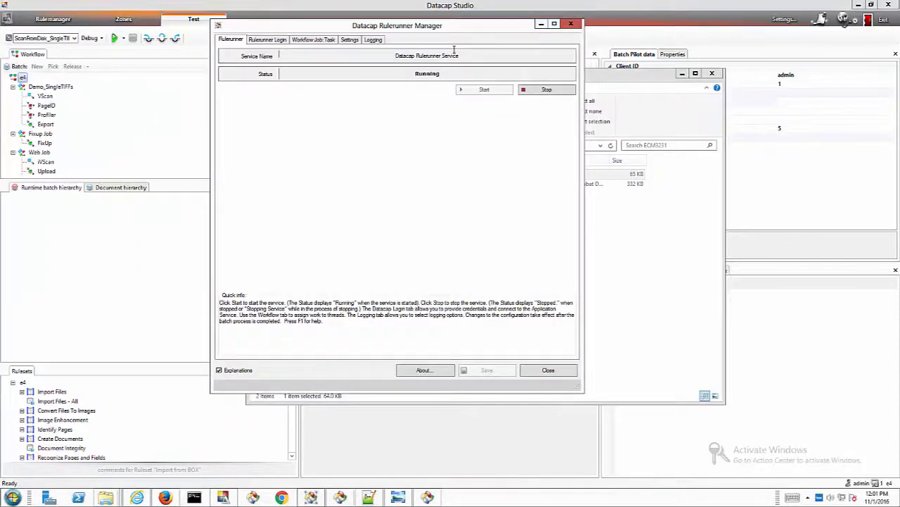
# Step: Bring up the Input_SingleTIFFs Explorer window, go up to e4, and open dco_e4
pyautogui.click(541, 24)
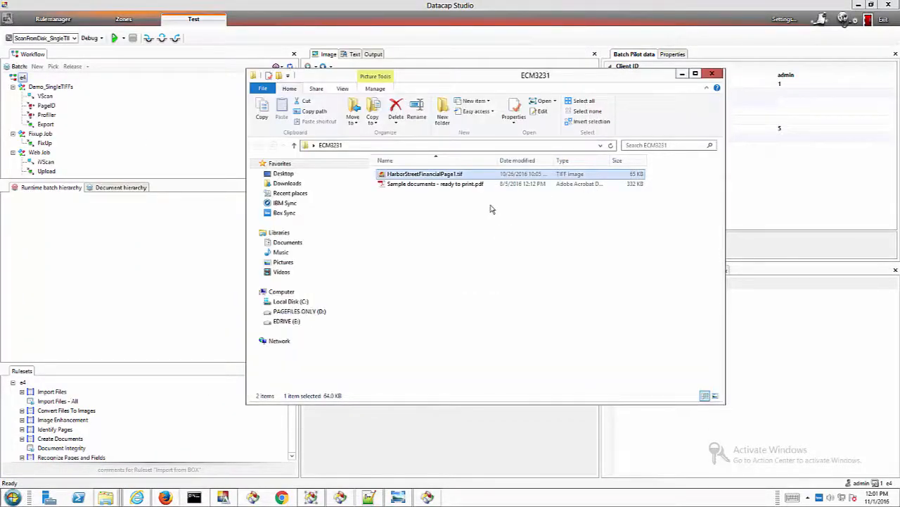
pyautogui.click(104, 498)
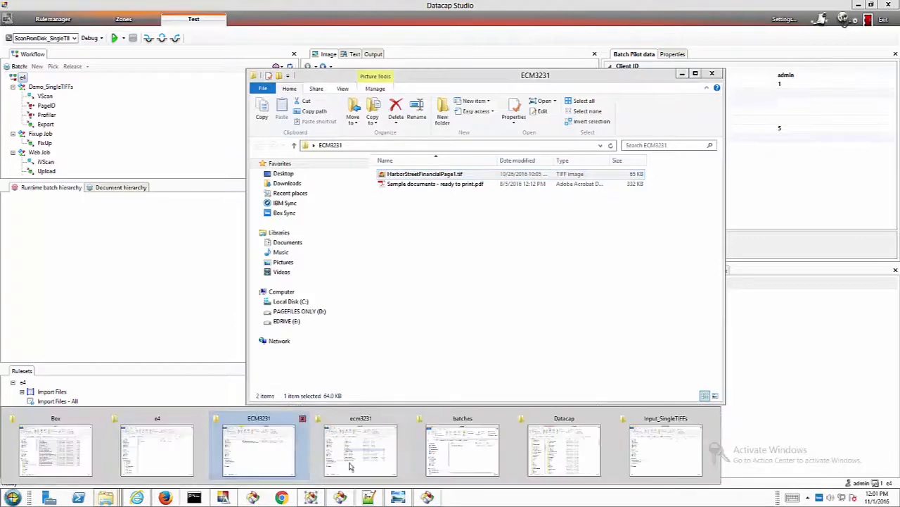
pyautogui.click(643, 452)
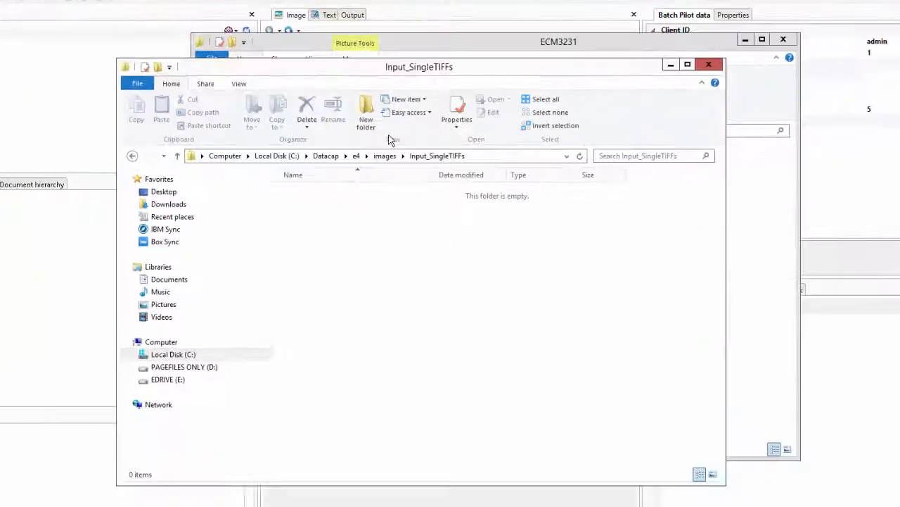
pyautogui.click(326, 143)
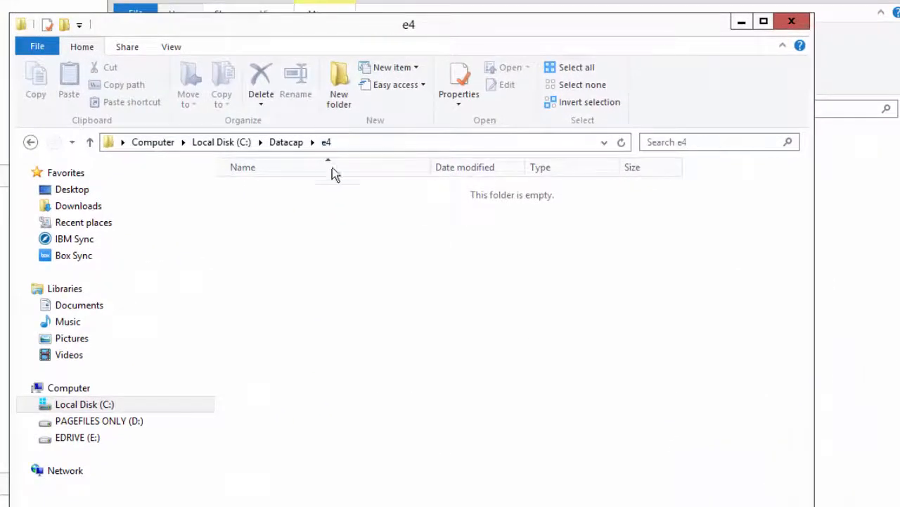
pyautogui.doubleClick(260, 215)
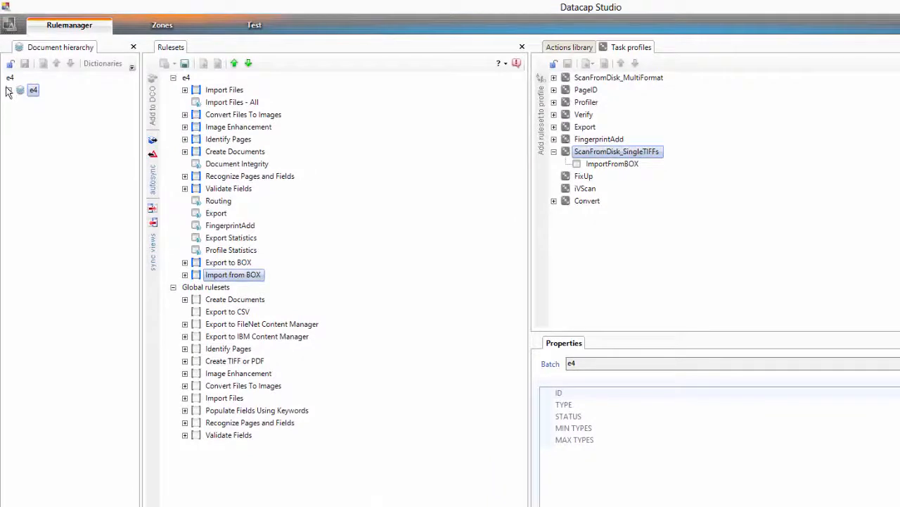
# Step: Expand e4, AddAccountDoc and AddAccountPage to see Name and SSN, select E4.XML, then go to Zones
pyautogui.click(9, 90)
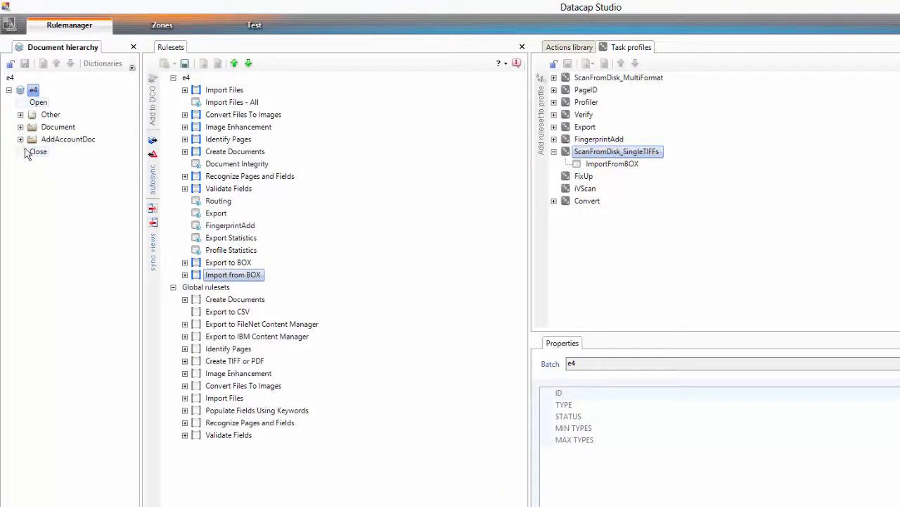
pyautogui.click(20, 140)
pyautogui.click(31, 163)
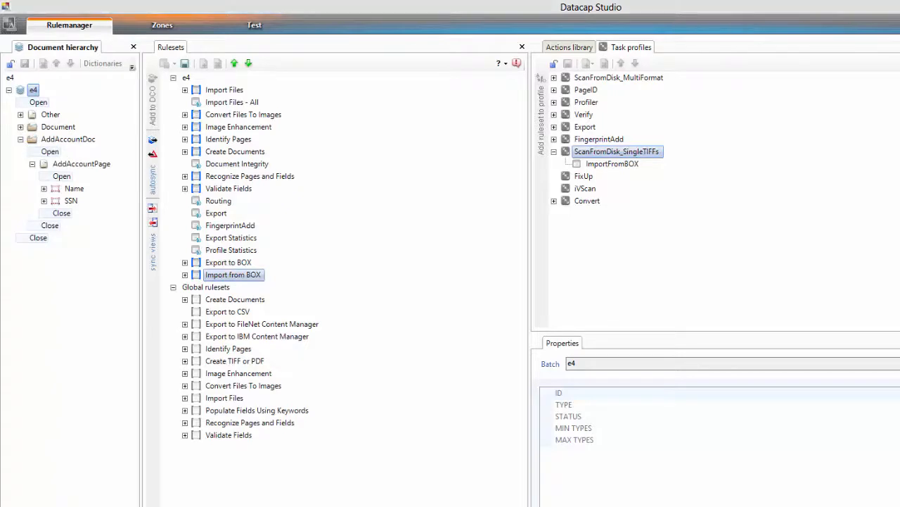
pyautogui.hotkey('alt', 'Tab')
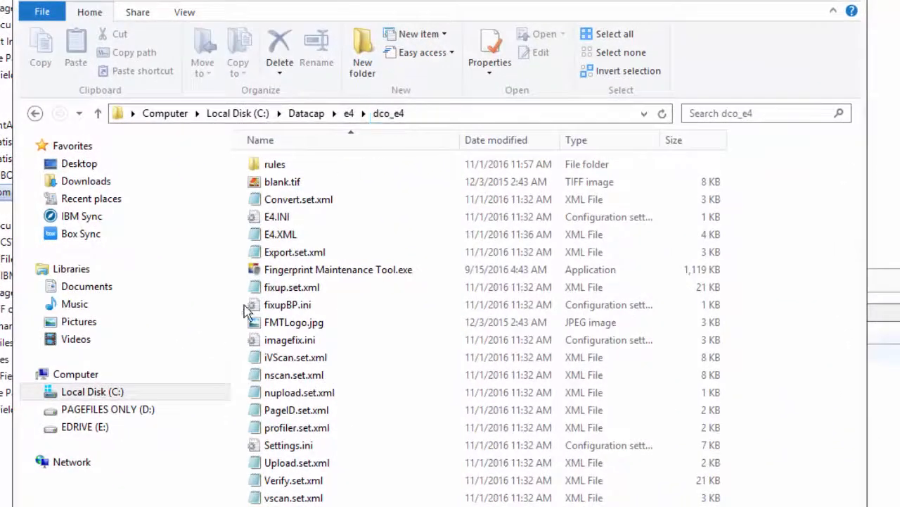
pyautogui.click(265, 240)
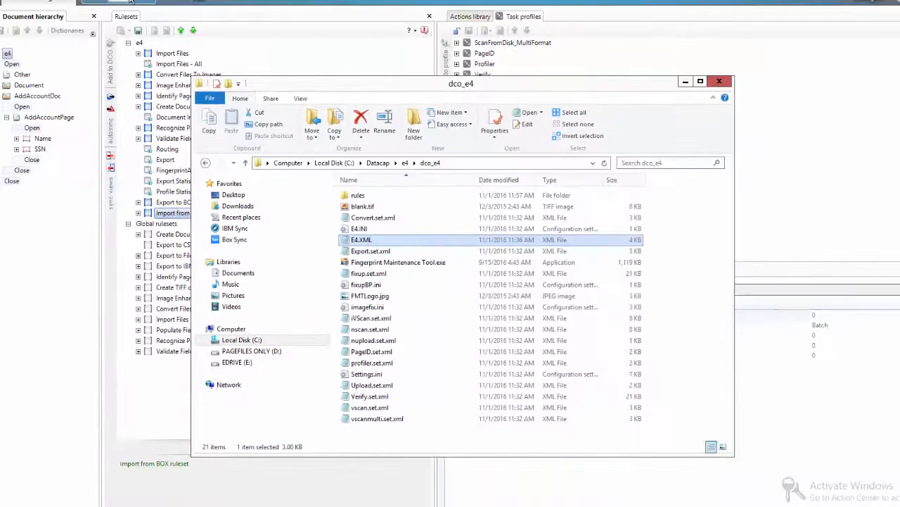
pyautogui.click(118, 17)
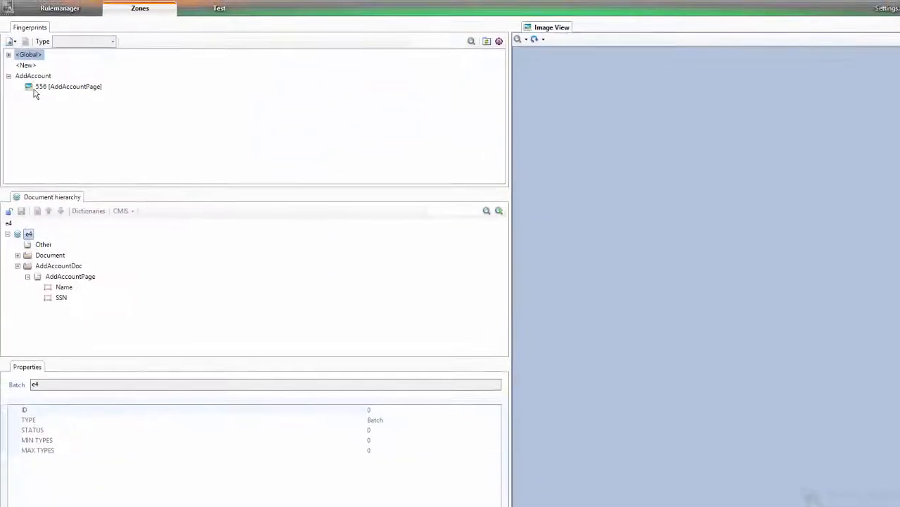
# Step: Open fingerprint 556, unlock the hierarchy, and redraw the zone around the account holder name
pyautogui.click(13, 80)
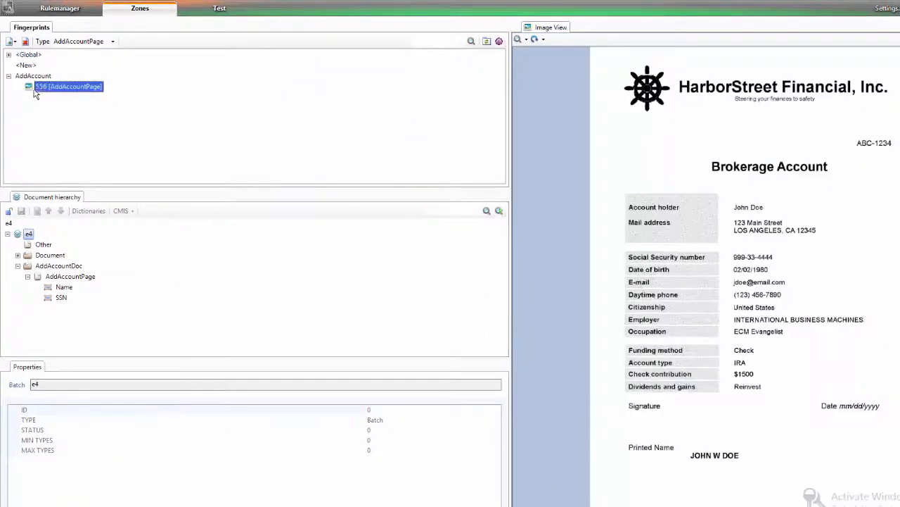
pyautogui.click(60, 287)
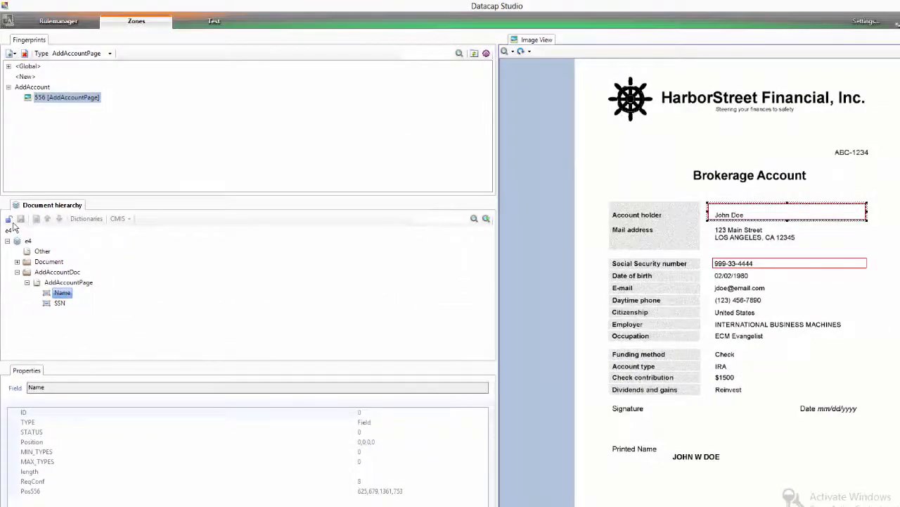
pyautogui.click(10, 221)
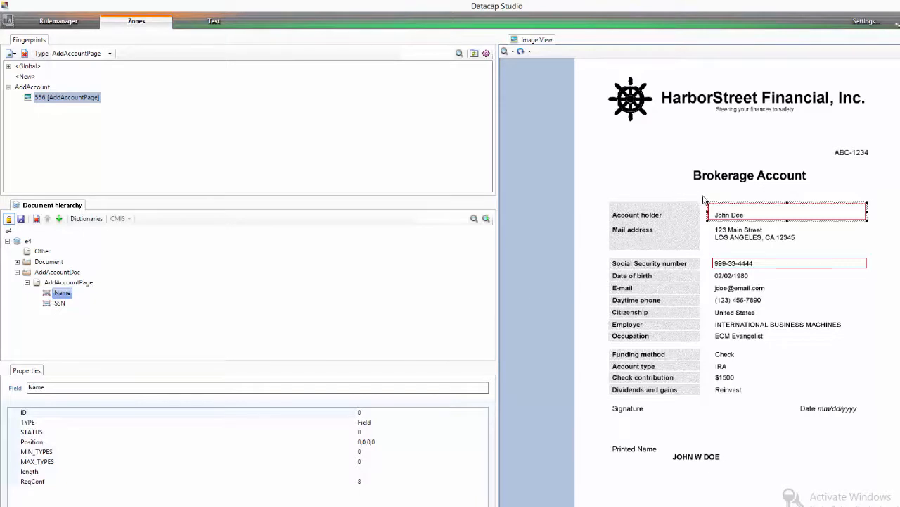
pyautogui.moveTo(676, 188); pyautogui.dragTo(717, 216)
pyautogui.moveTo(714, 207); pyautogui.dragTo(879, 227)
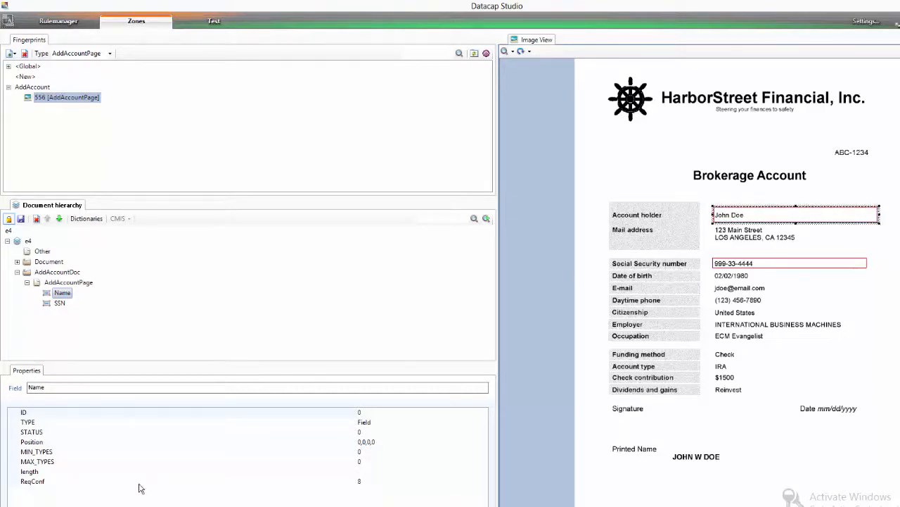
# Step: Replace the SSN zone around the social security number and lock to save the default positions
pyautogui.click(59, 303)
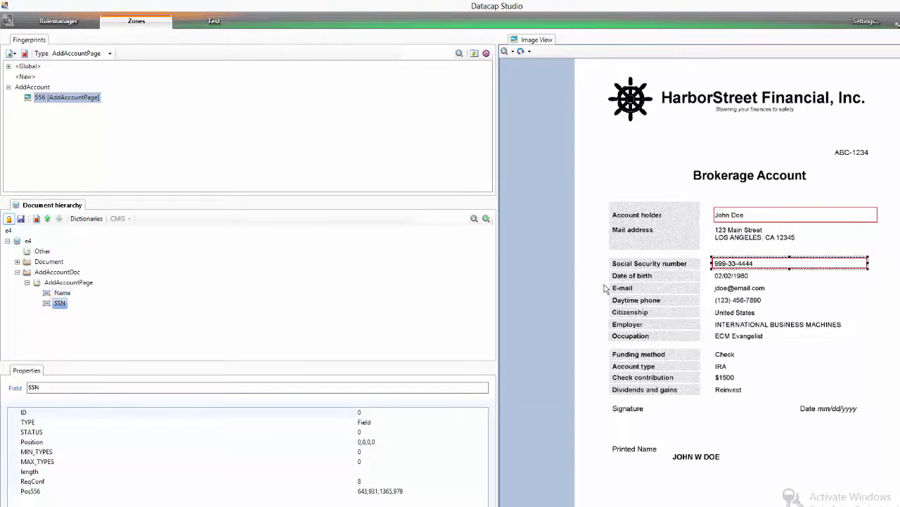
pyautogui.click(804, 285)
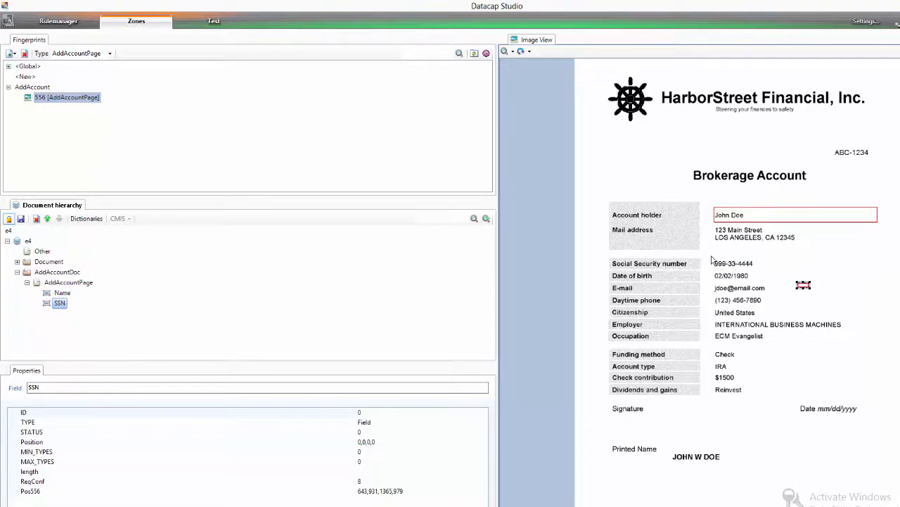
pyautogui.moveTo(712, 256); pyautogui.dragTo(877, 272)
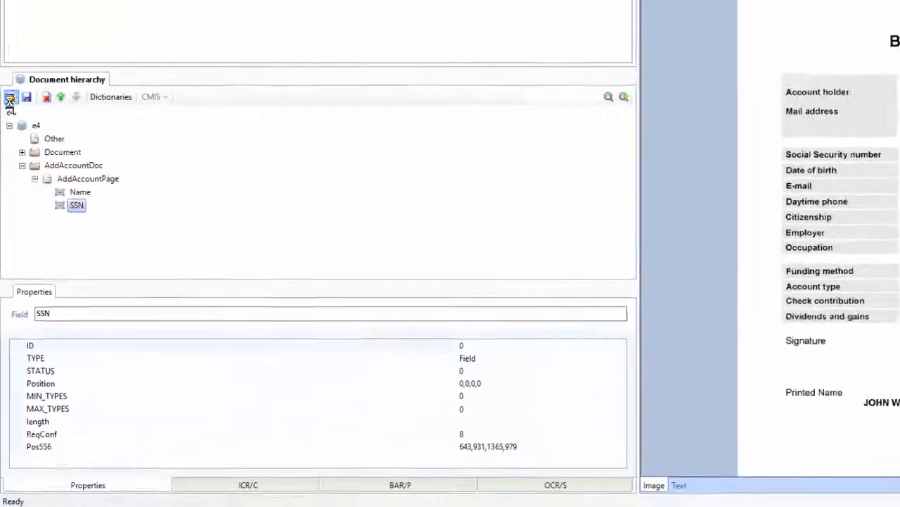
pyautogui.click(10, 100)
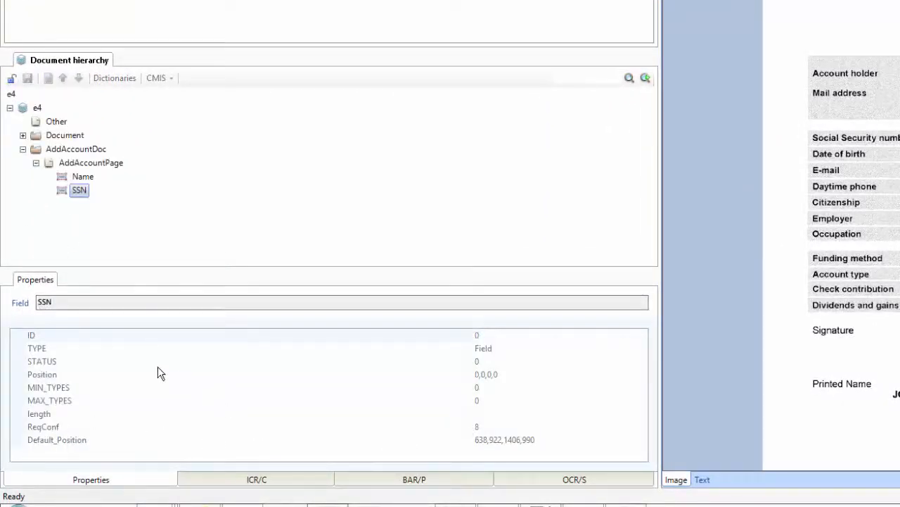
pyautogui.click(84, 177)
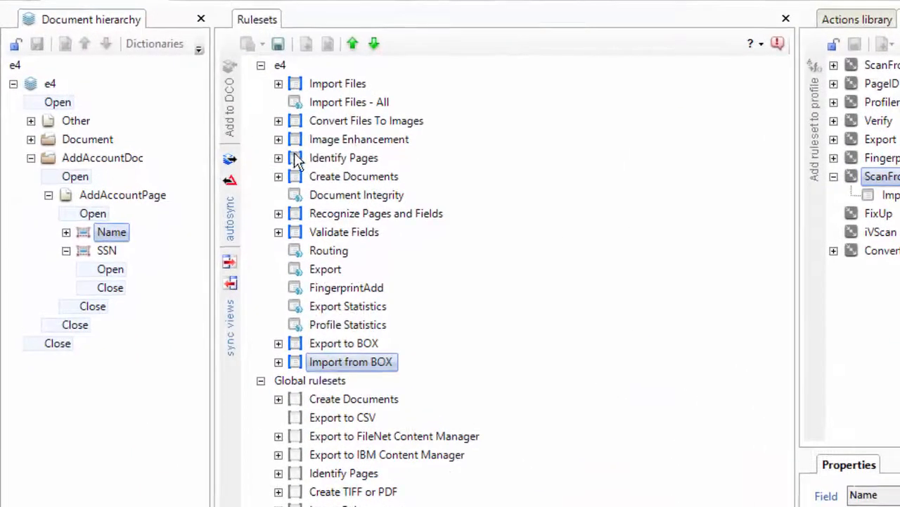
# Step: Select the Identify Pages ruleset in the Rulesets panel and open its context menu
pyautogui.click(294, 160)
pyautogui.rightClick(294, 160)
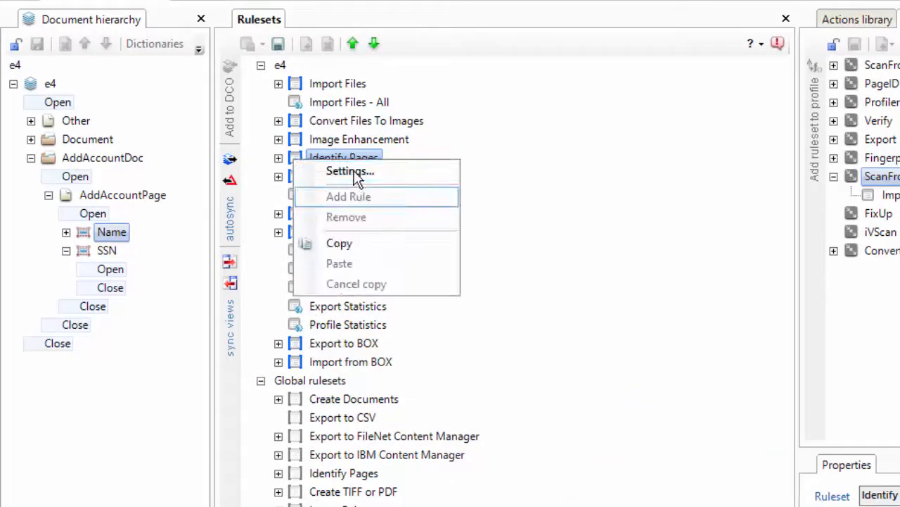
# Step: Enable barcode recognition in the Identify Pages ruleset with CODE 39 as the barcode type
pyautogui.click(354, 172)
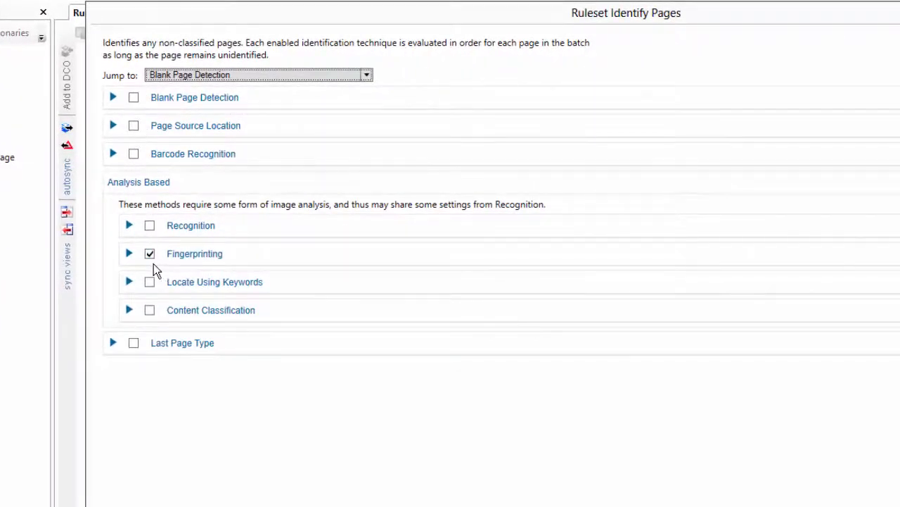
pyautogui.click(133, 153)
pyautogui.click(114, 155)
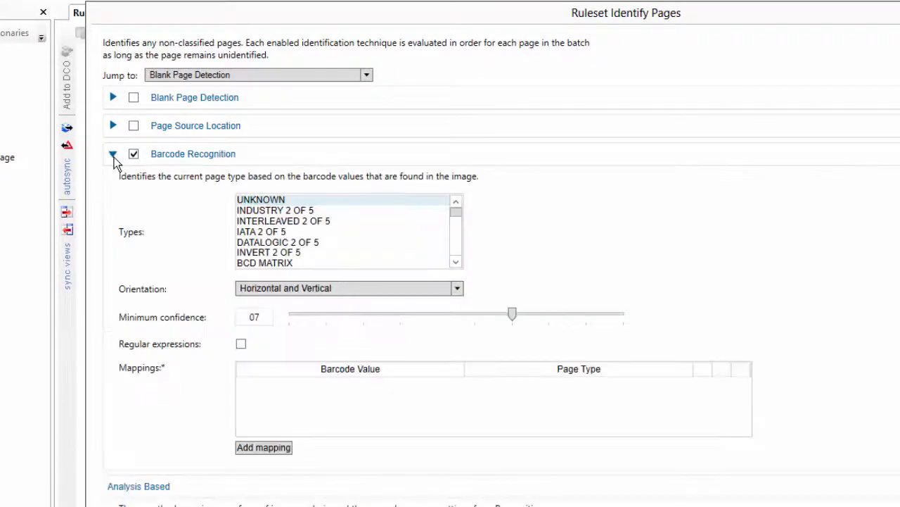
pyautogui.click(456, 249)
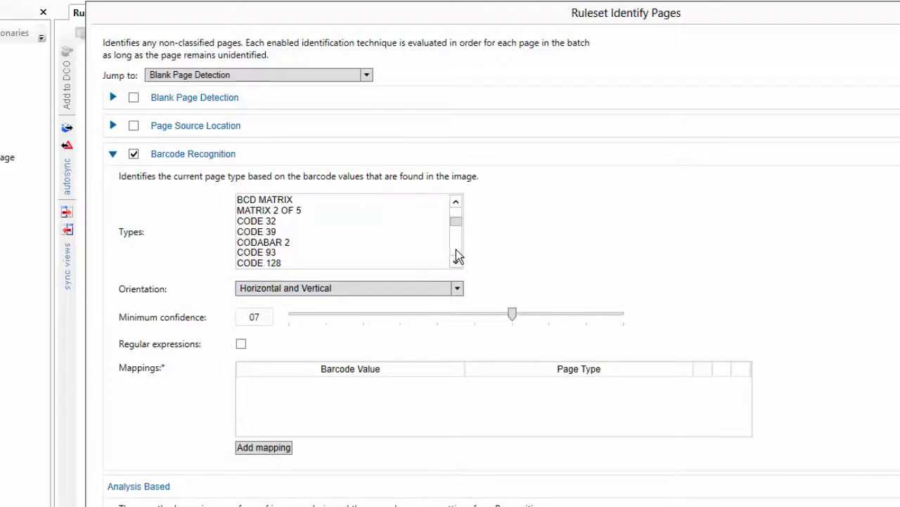
pyautogui.click(273, 232)
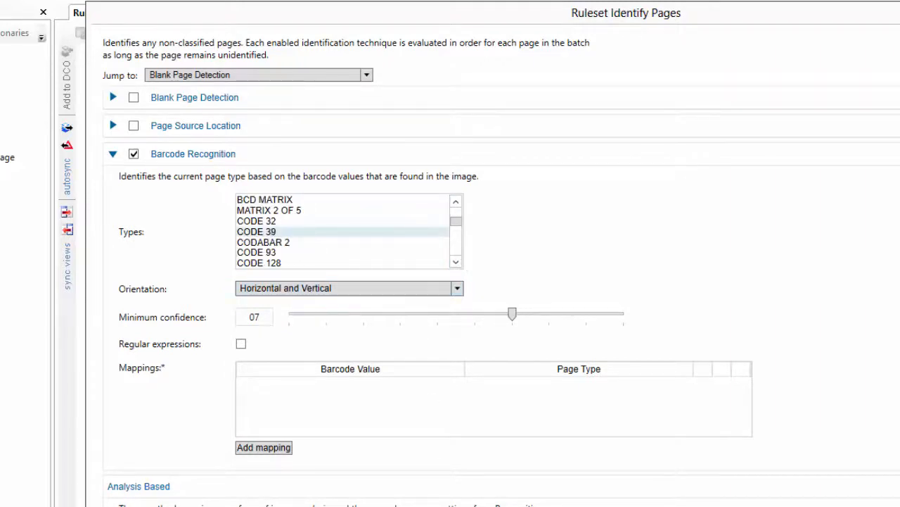
pyautogui.hotkey('alt', 'Tab')
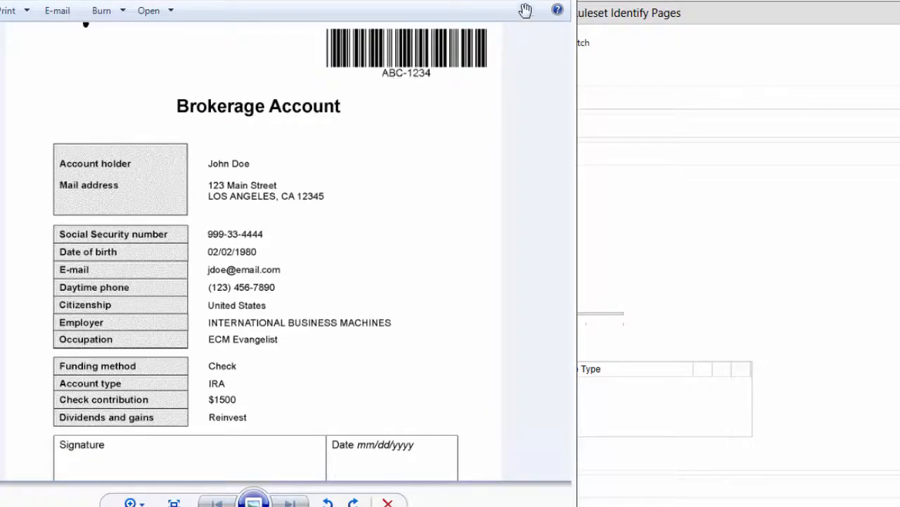
pyautogui.hotkey('alt', 'Tab')
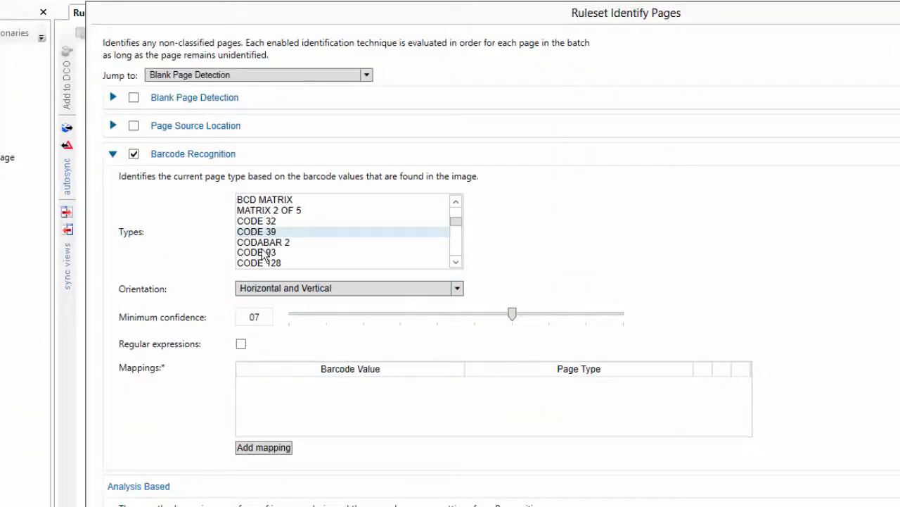
# Step: Add a mapping from barcode value ABC-1234 to page type AddAccountPage and save the ruleset
pyautogui.click(252, 448)
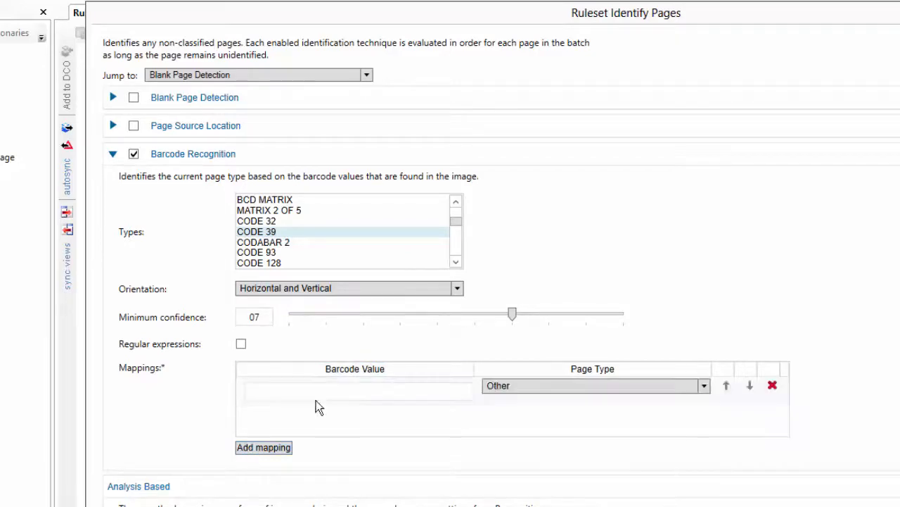
pyautogui.click(333, 392)
pyautogui.write('AB')
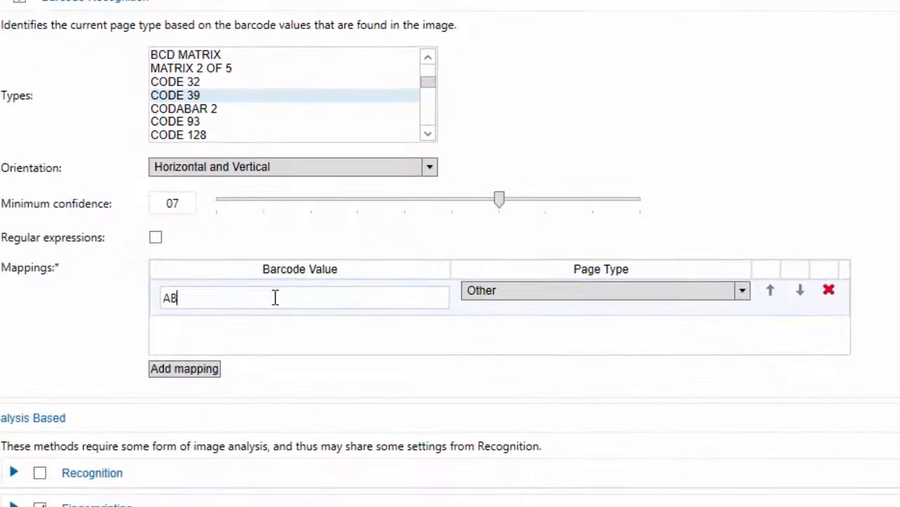
pyautogui.write('C-1234')
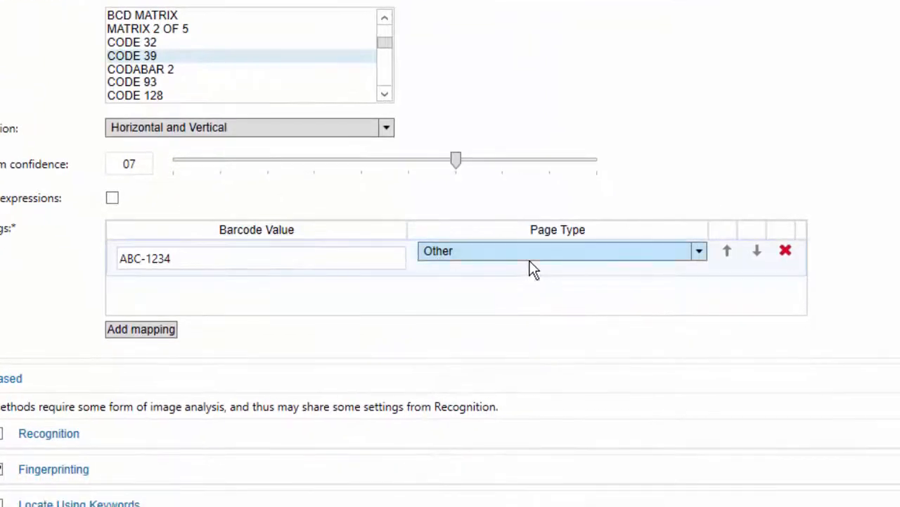
pyautogui.click(533, 268)
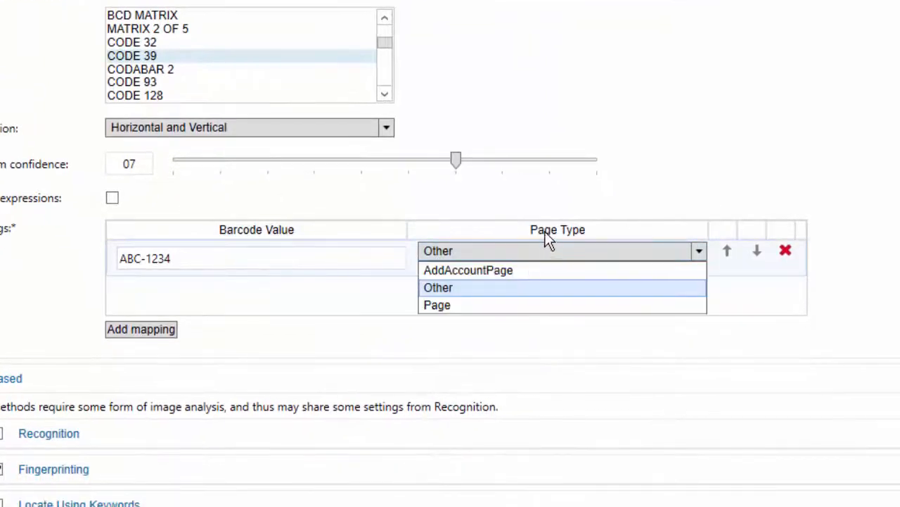
pyautogui.click(517, 270)
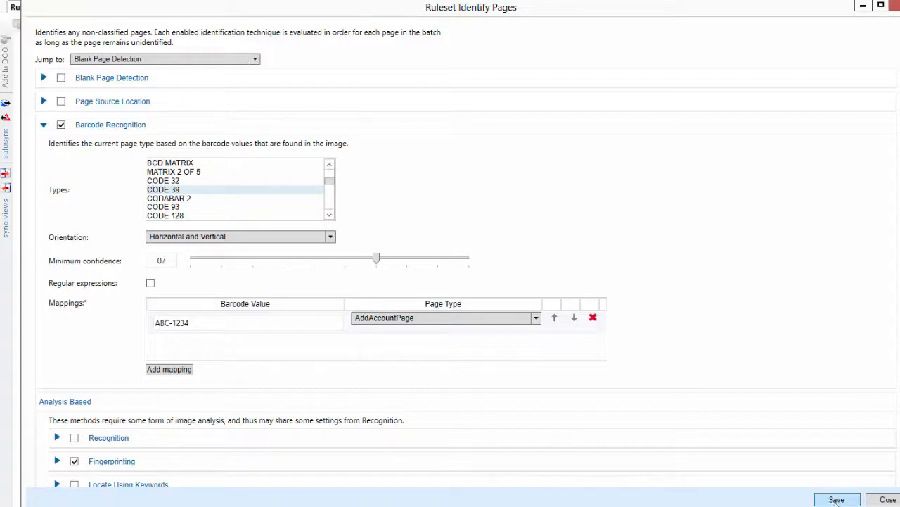
pyautogui.click(884, 500)
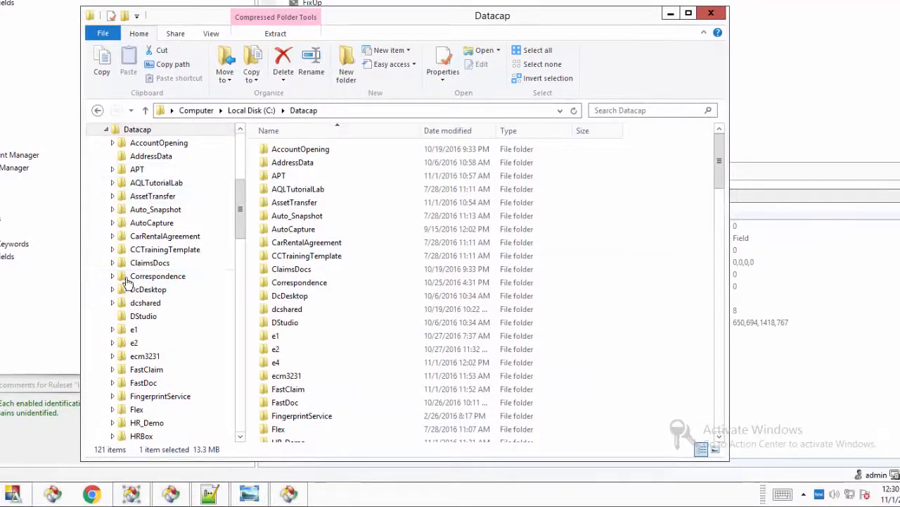
# Step: Locate E4.XML in C:\Datacap\e4\dco_e4, then bring the Box browser window forward
pyautogui.click(133, 331)
pyautogui.scroll(-7, 133, 352)
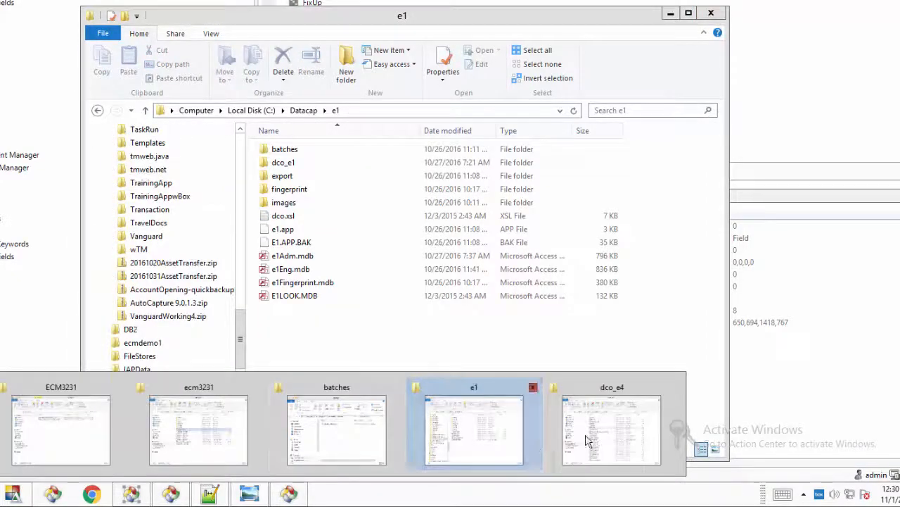
pyautogui.click(590, 440)
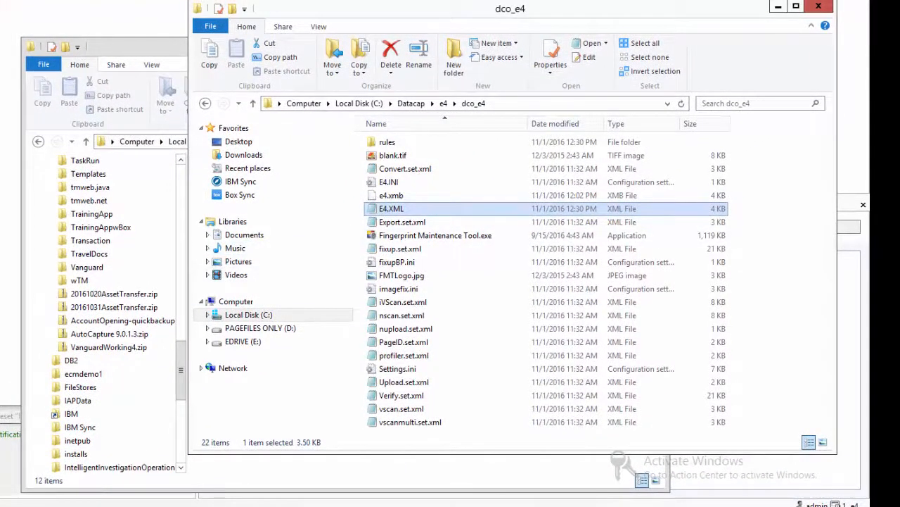
pyautogui.click(35, 505)
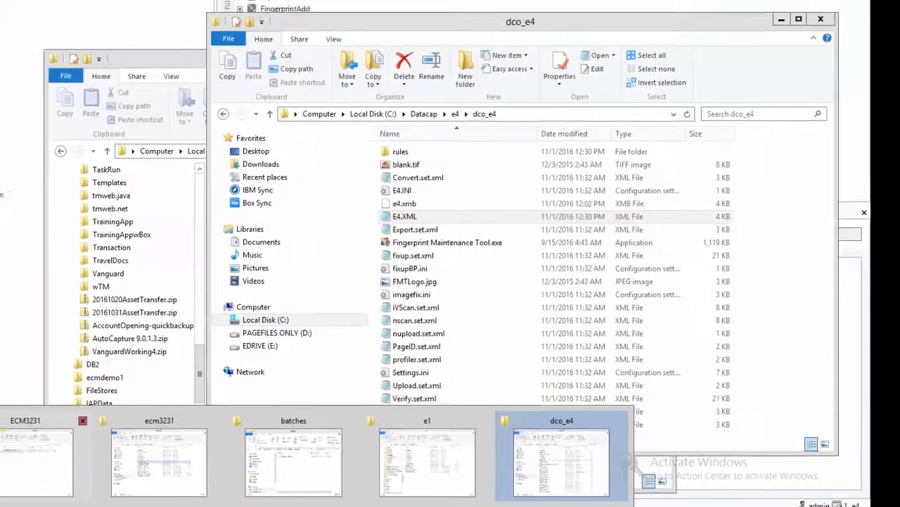
pyautogui.click(14, 505)
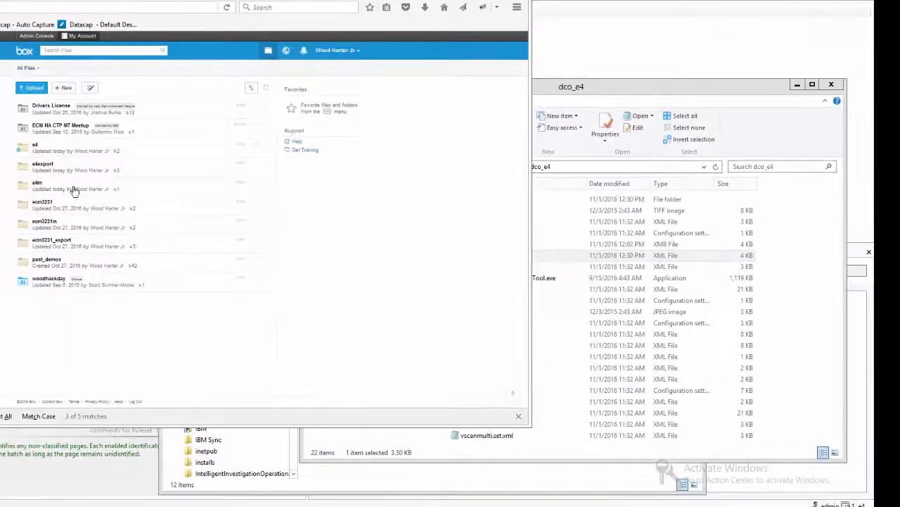
# Step: Upload E4.XML from the dco_e4 folder into the e4m Box folder
pyautogui.click(39, 184)
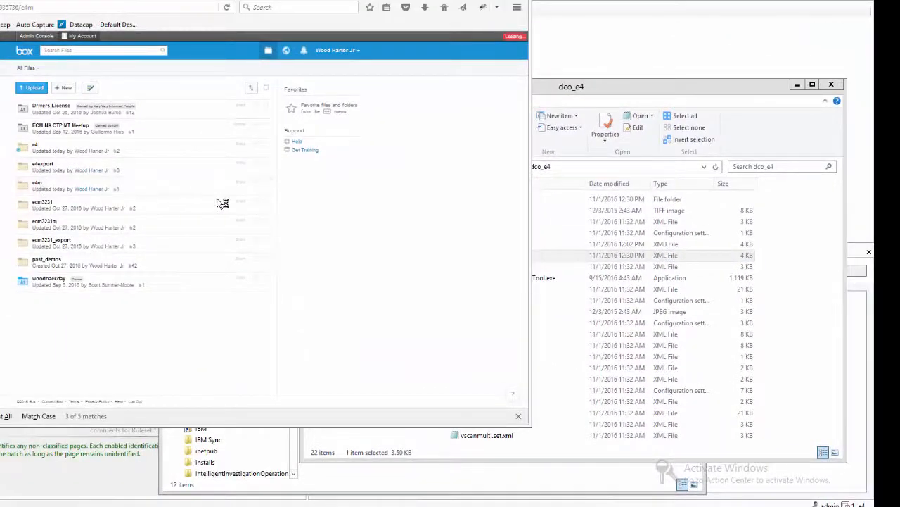
pyautogui.click(561, 88)
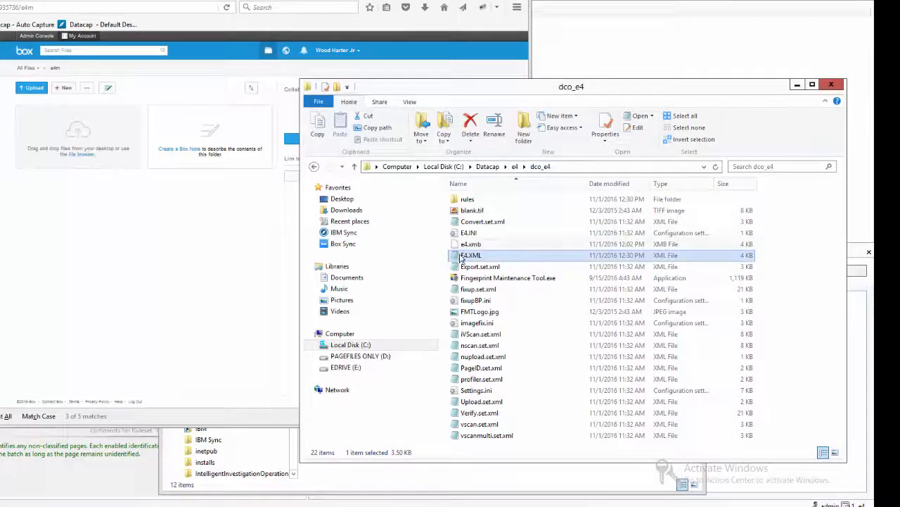
pyautogui.moveTo(465, 255); pyautogui.dragTo(141, 157)
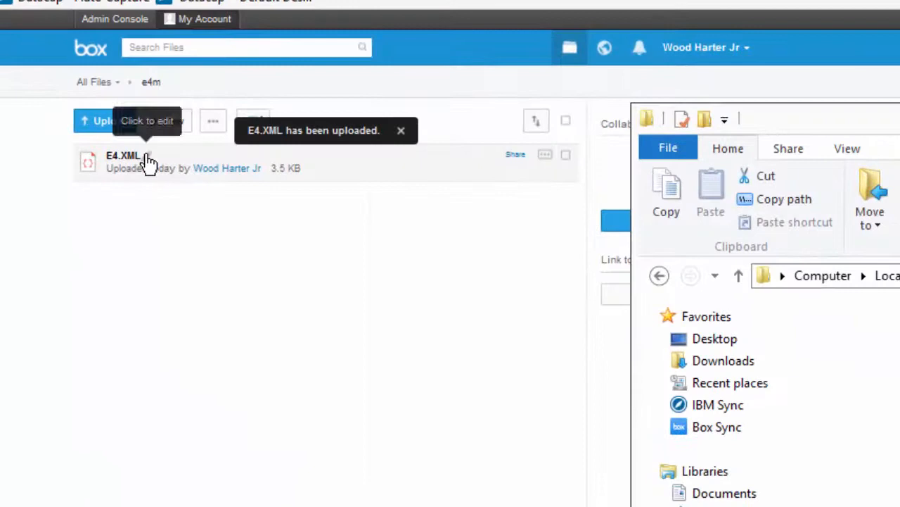
# Step: Rename the uploaded file to dco.xml and open its preview
pyautogui.click(148, 159)
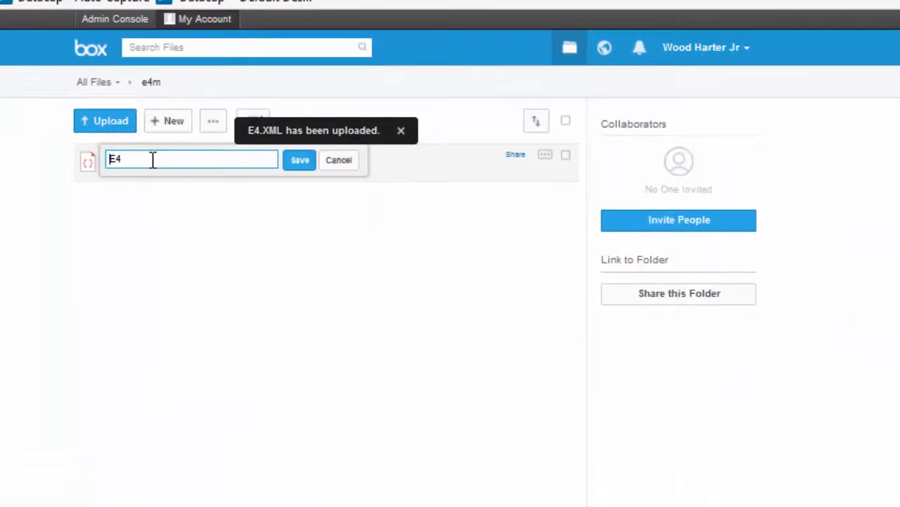
pyautogui.moveTo(129, 164); pyautogui.dragTo(95, 138)
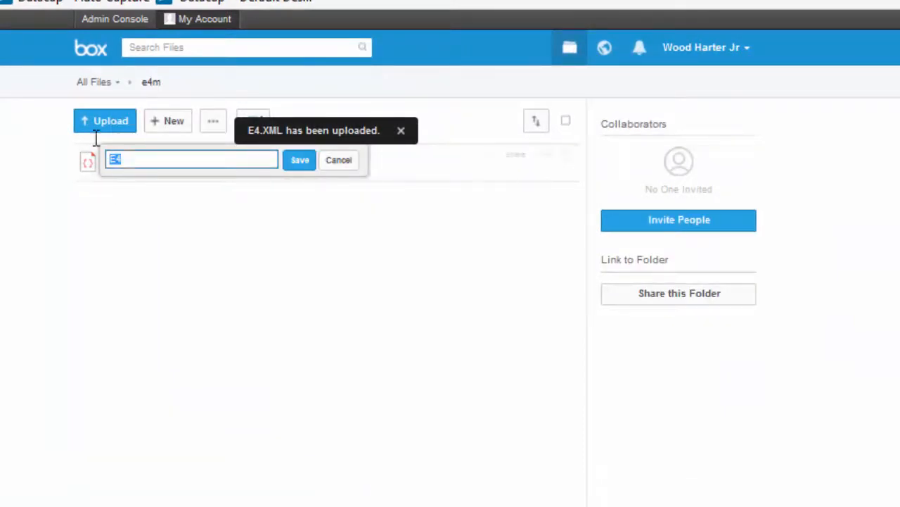
pyautogui.write('dec')
pyautogui.press('BackSpace')
pyautogui.press('BackSpace')
pyautogui.write('oo')
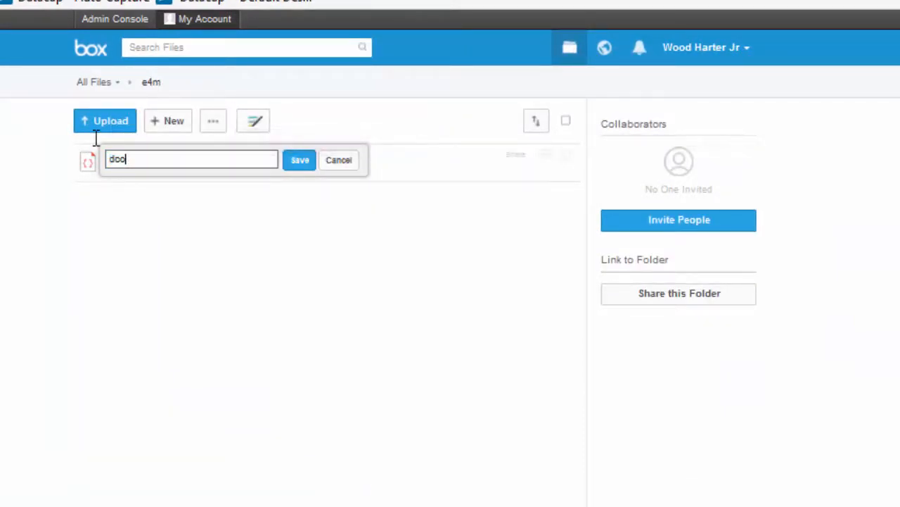
pyautogui.press('Return')
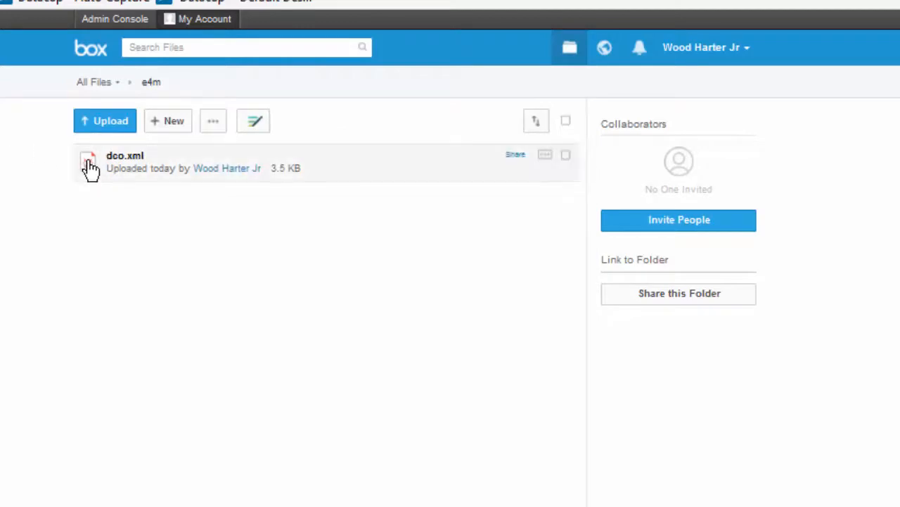
pyautogui.click(89, 169)
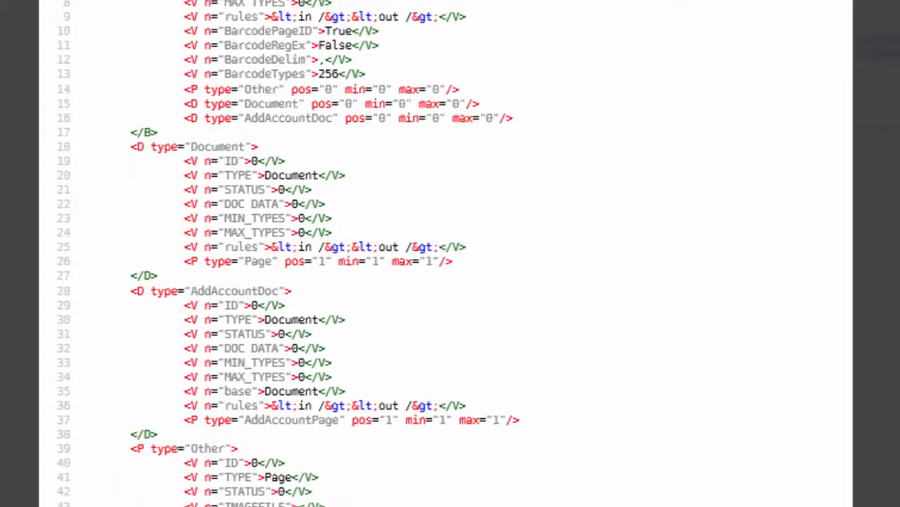
# Step: Scroll through dco.xml to the ABC-1234 AddAccountPage entry, close it, and minimize the remote desktop
pyautogui.scroll(-4, 450, 254)
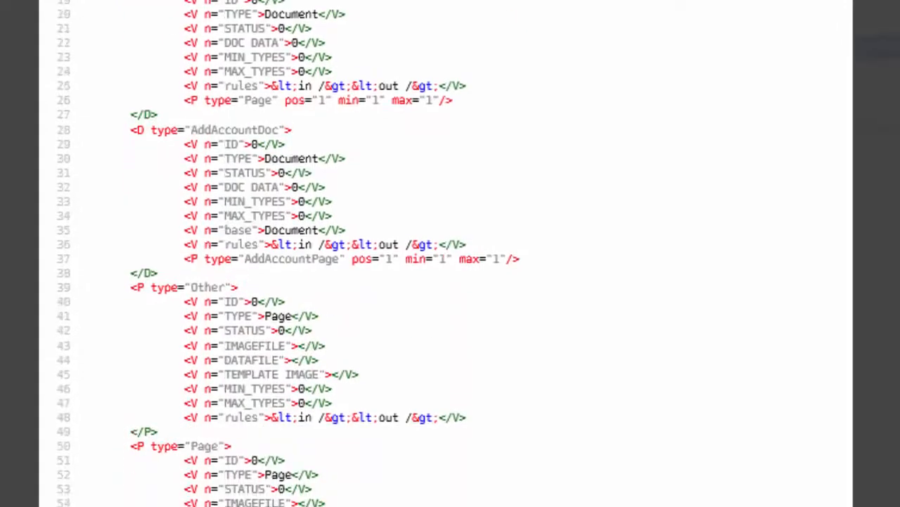
pyautogui.scroll(-10, 285, 71)
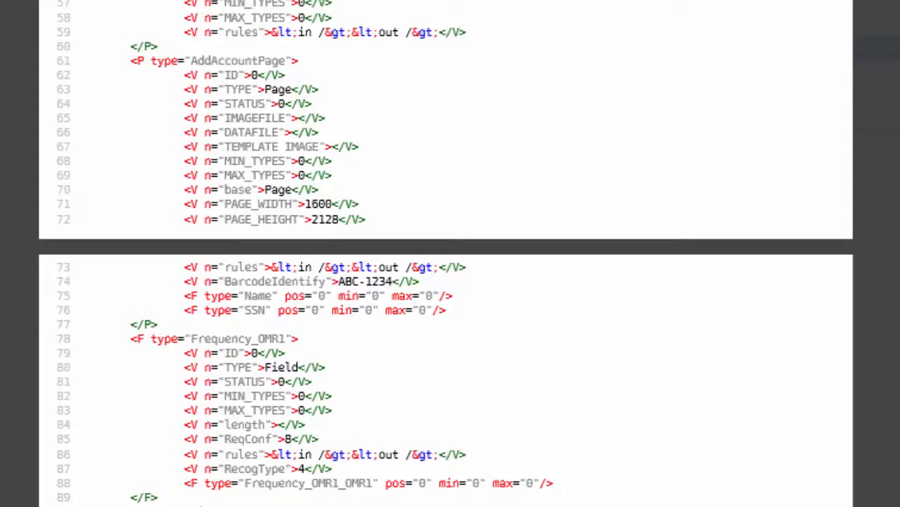
pyautogui.scroll(-13, 243, 285)
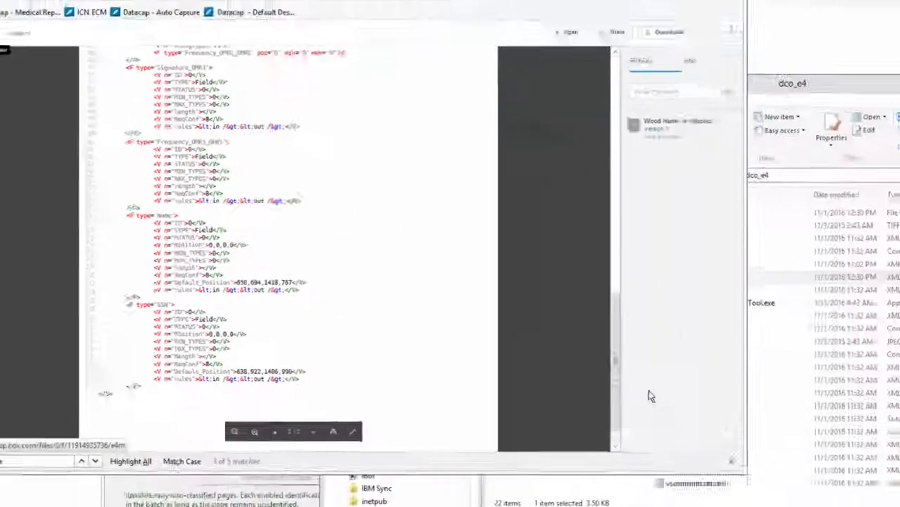
pyautogui.click(588, 78)
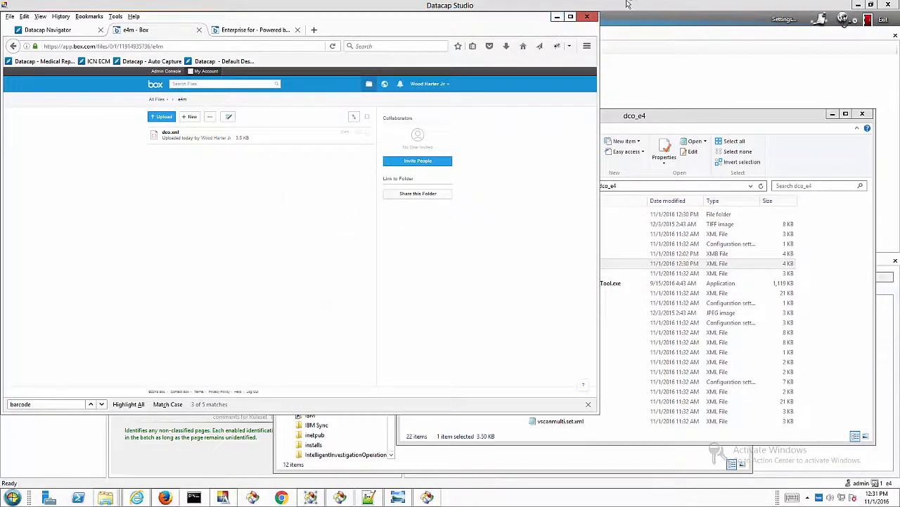
pyautogui.click(568, 8)
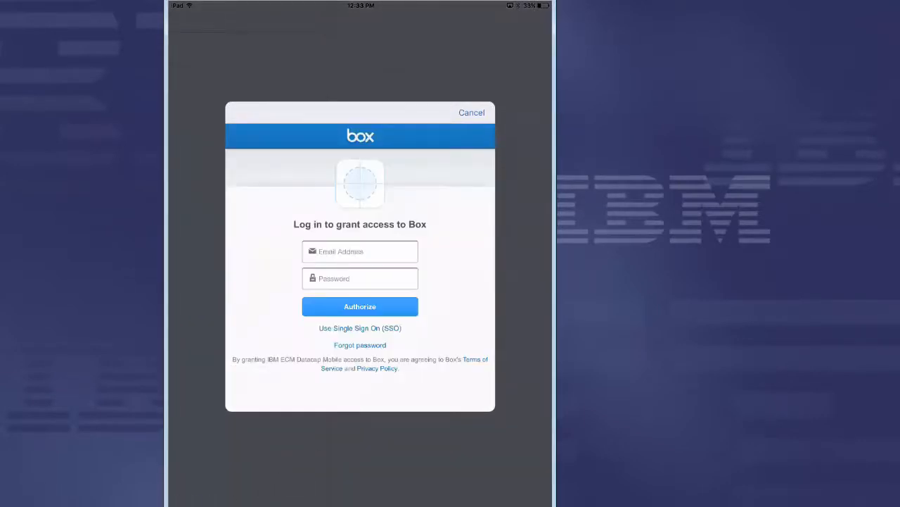
# Step: Add Box as a service in Datacap Mobile and pick dco.xml from the e4m folder
pyautogui.click(219, 504)
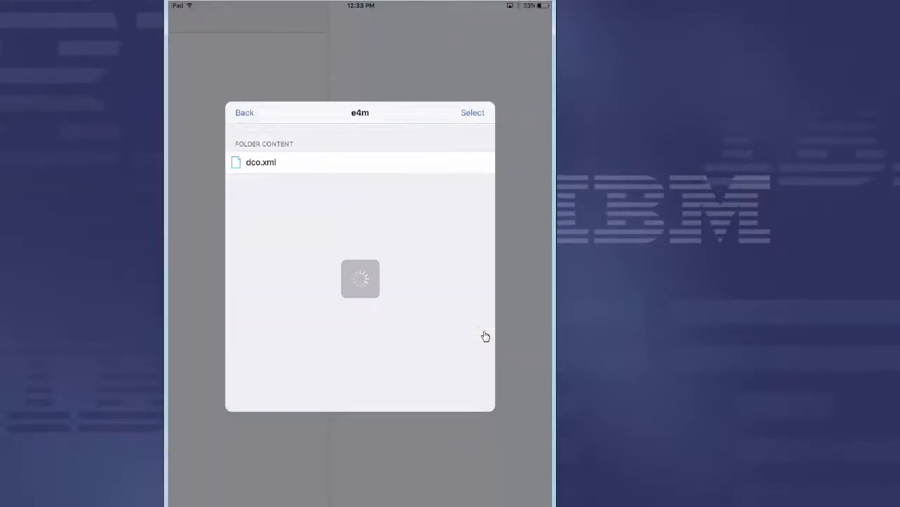
pyautogui.click(471, 113)
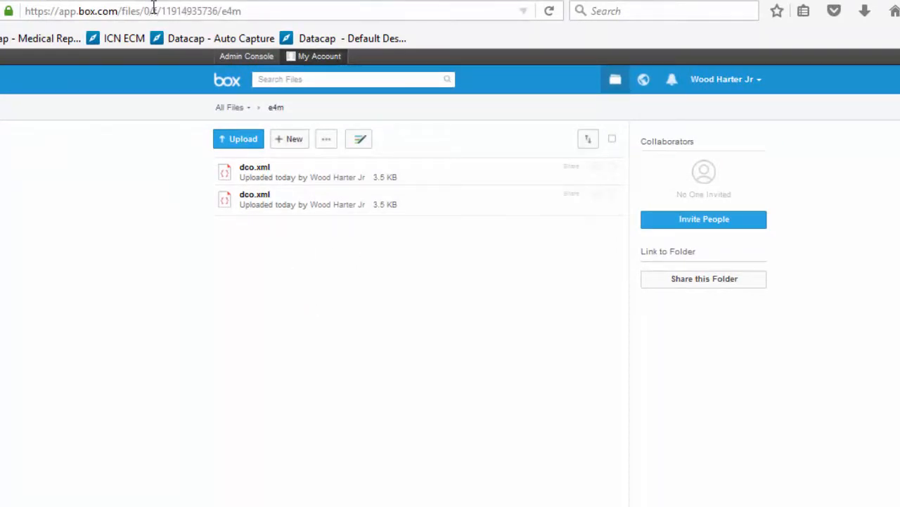
# Step: Open the dated capture folder, view AddAccountDoc 1.pdf's SSN and Name metadata, then advance to the DEMO slide
pyautogui.click(549, 12)
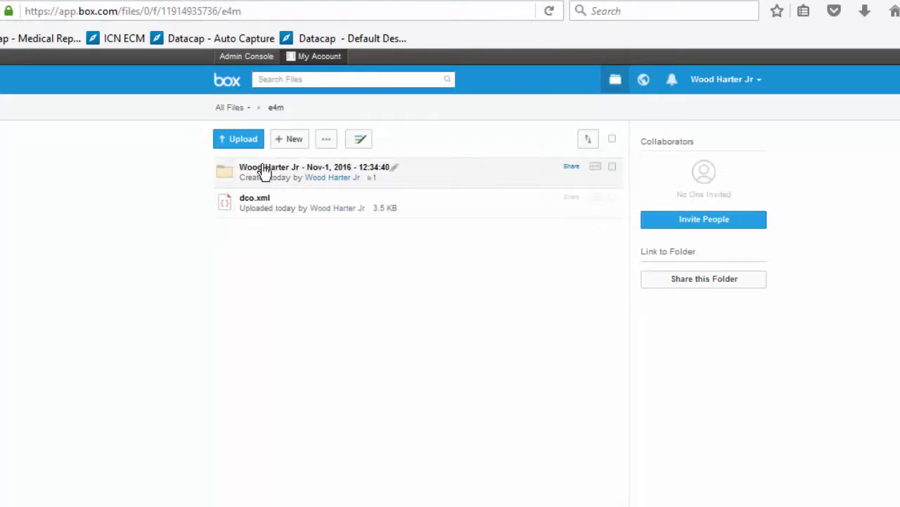
pyautogui.click(269, 171)
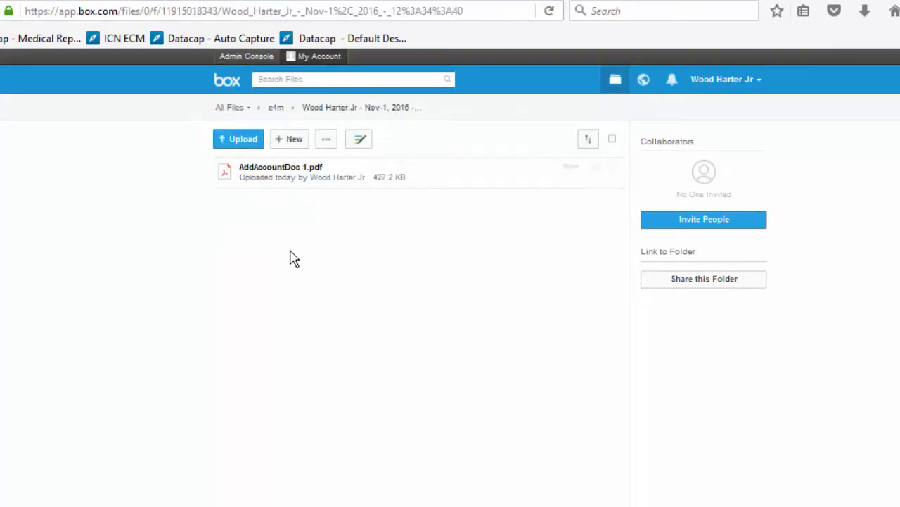
pyautogui.click(263, 170)
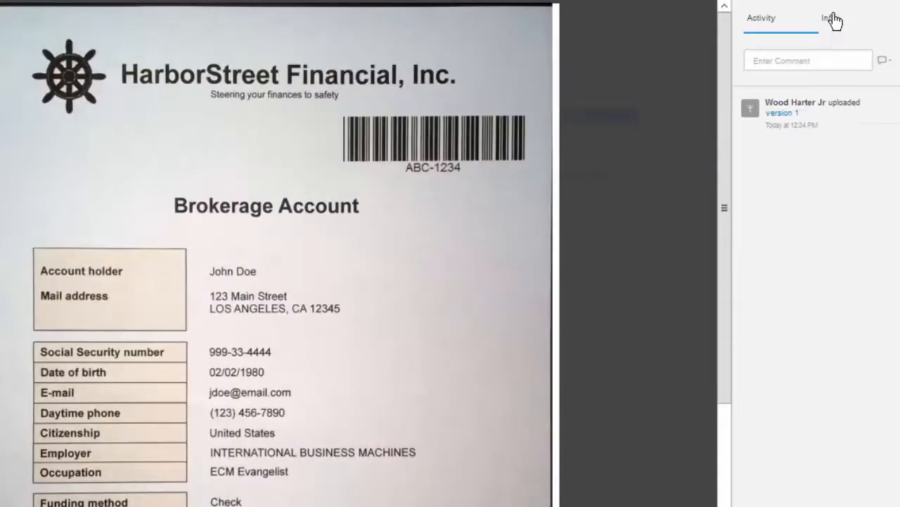
pyautogui.click(869, 47)
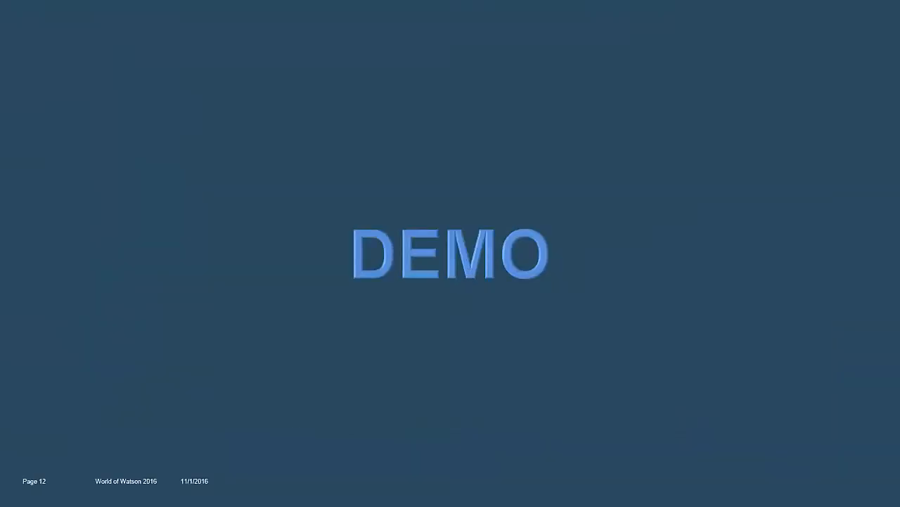
pyautogui.press('Right')
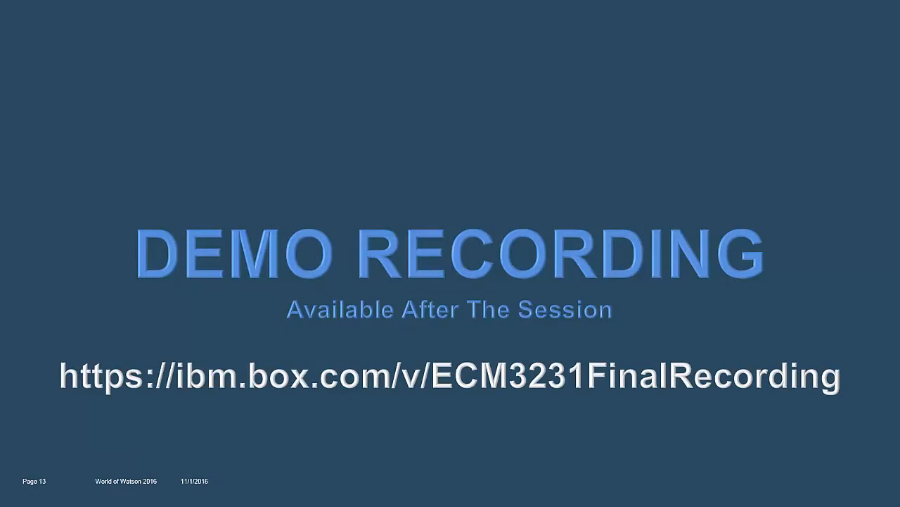